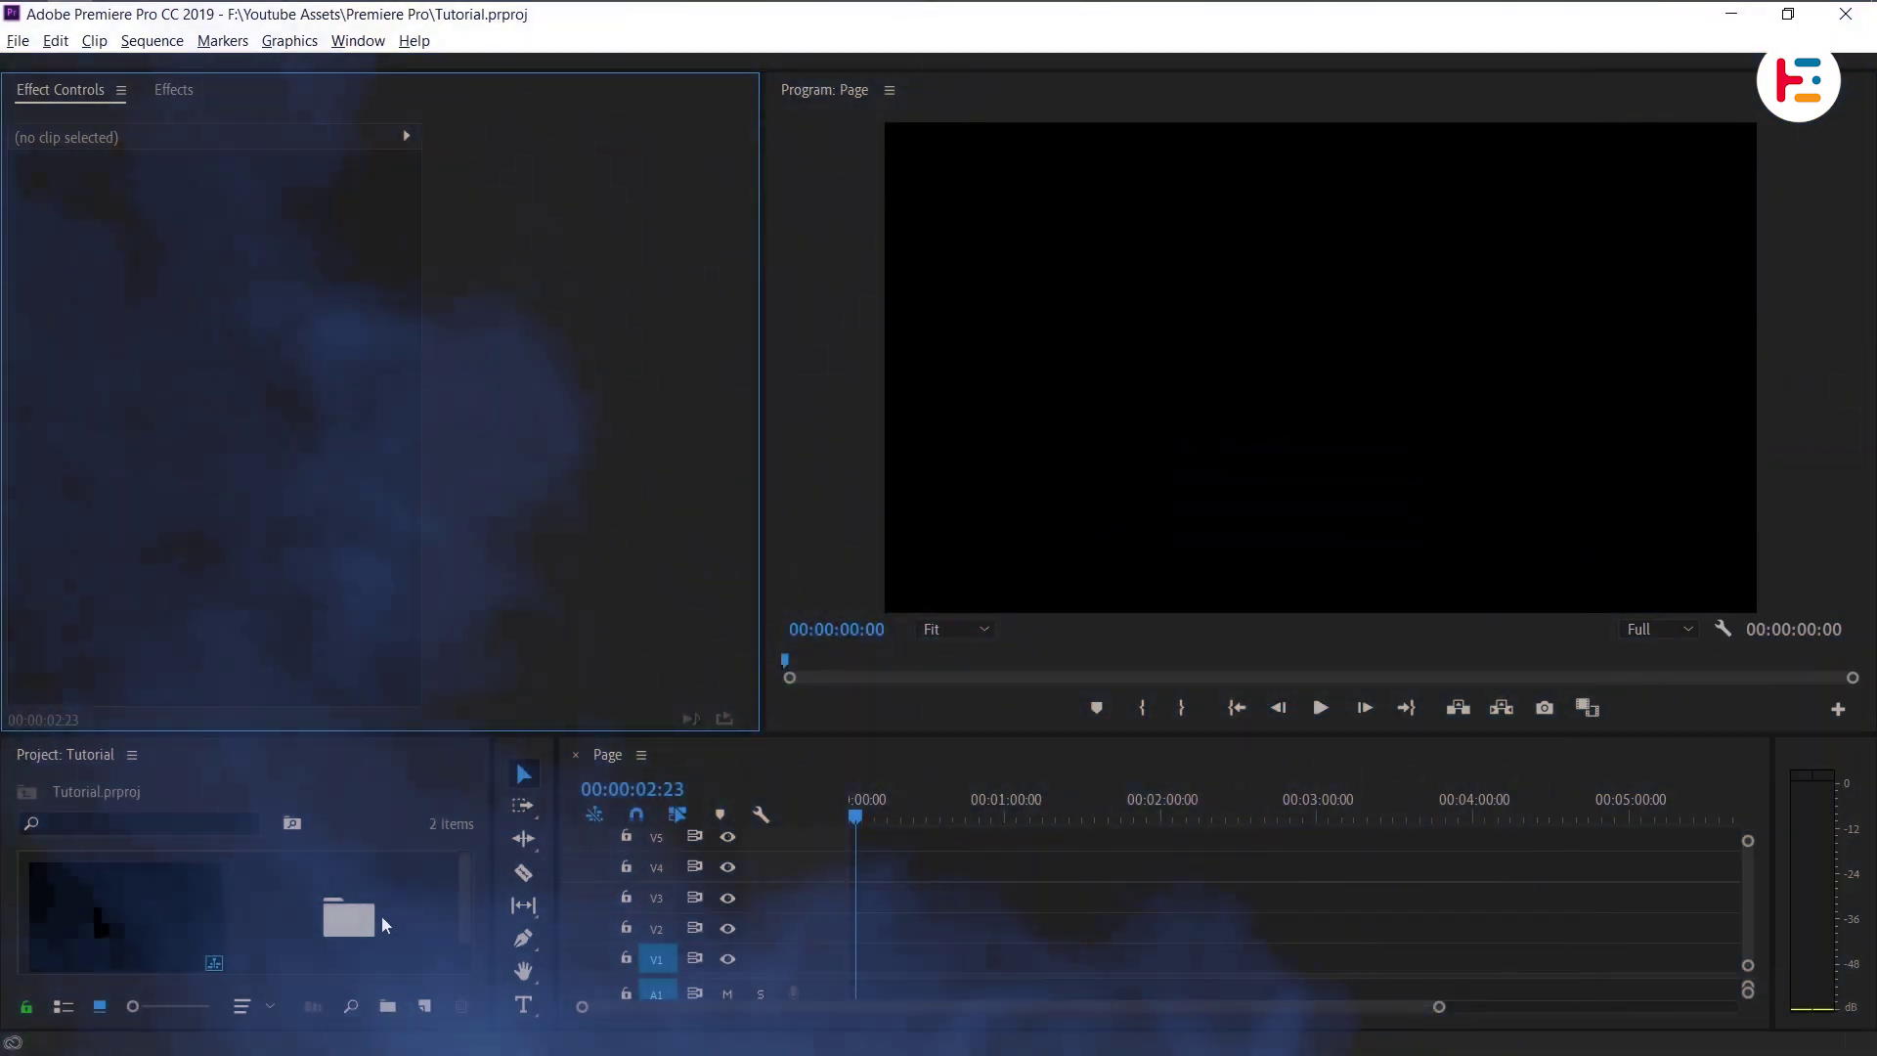
# Step: Open the Comic Book Pages bin and set all 30 page images to a 10-frame duration
pyautogui.press('`')
pyautogui.doubleClick(377, 293)
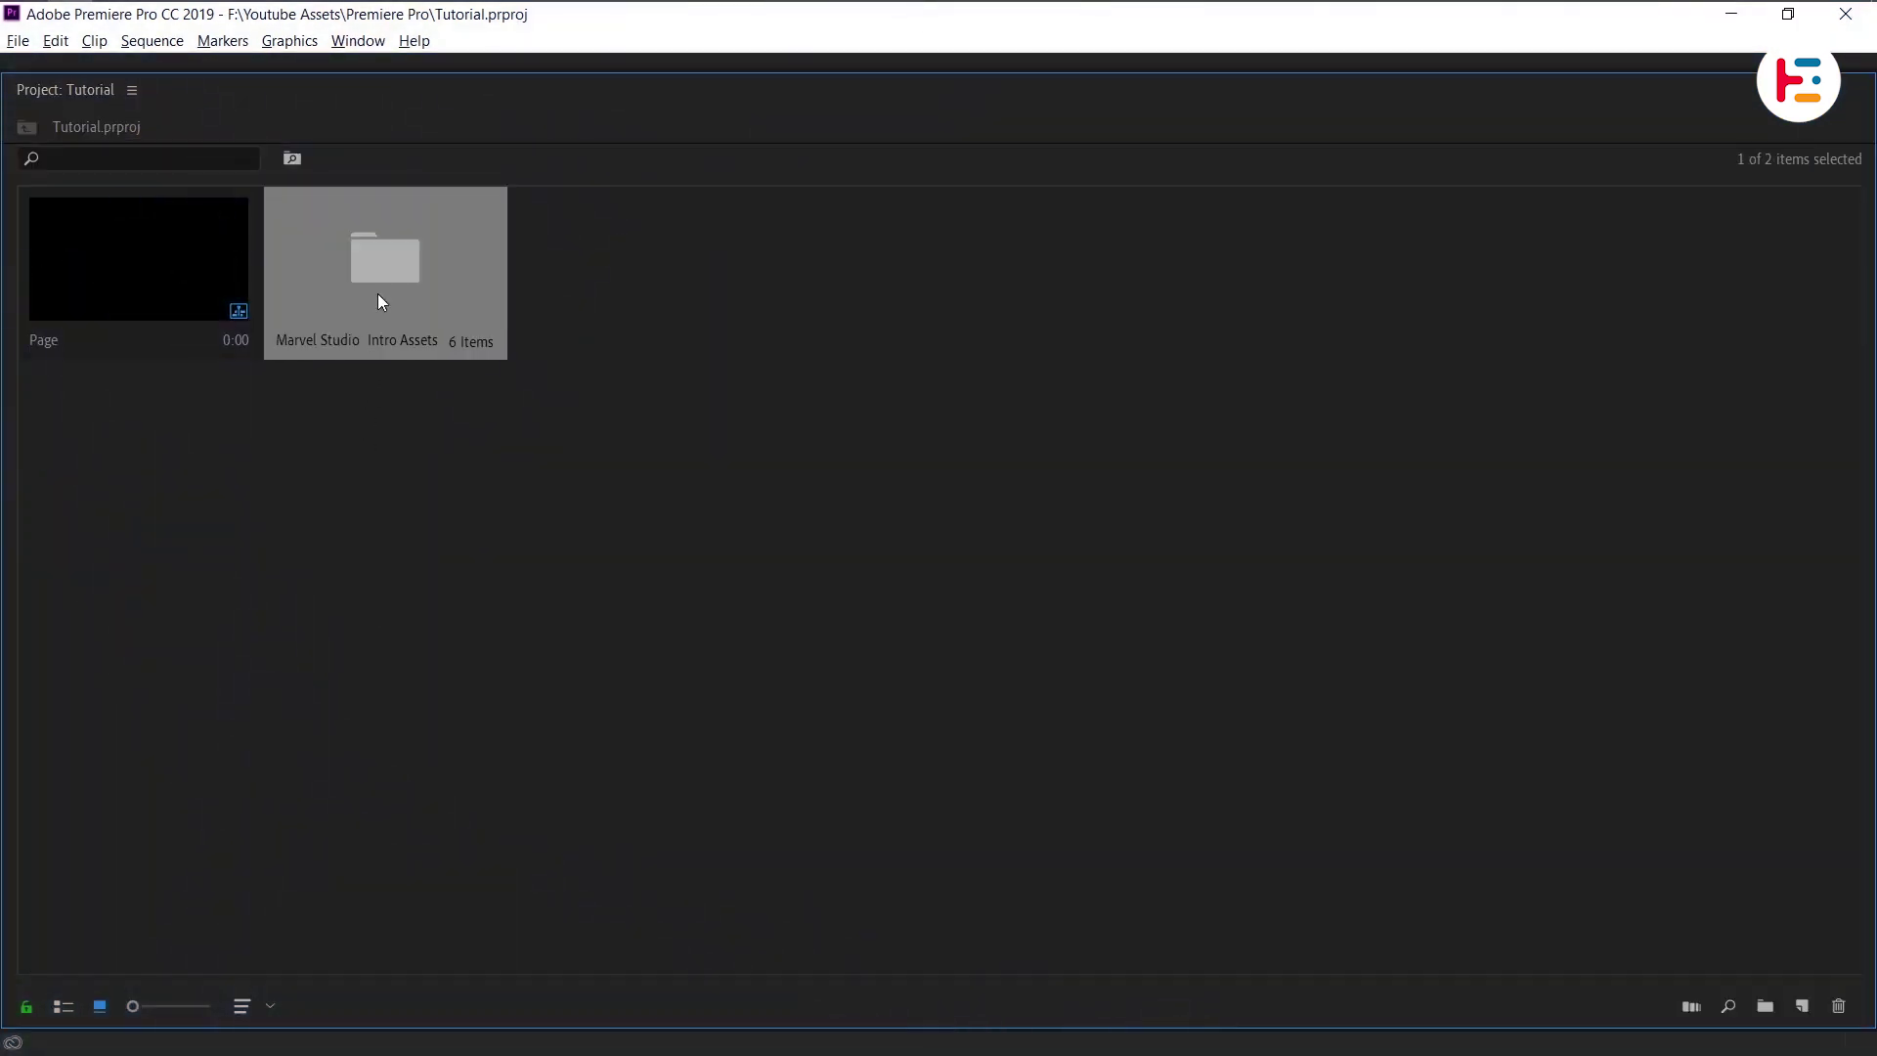
pyautogui.doubleClick(807, 285)
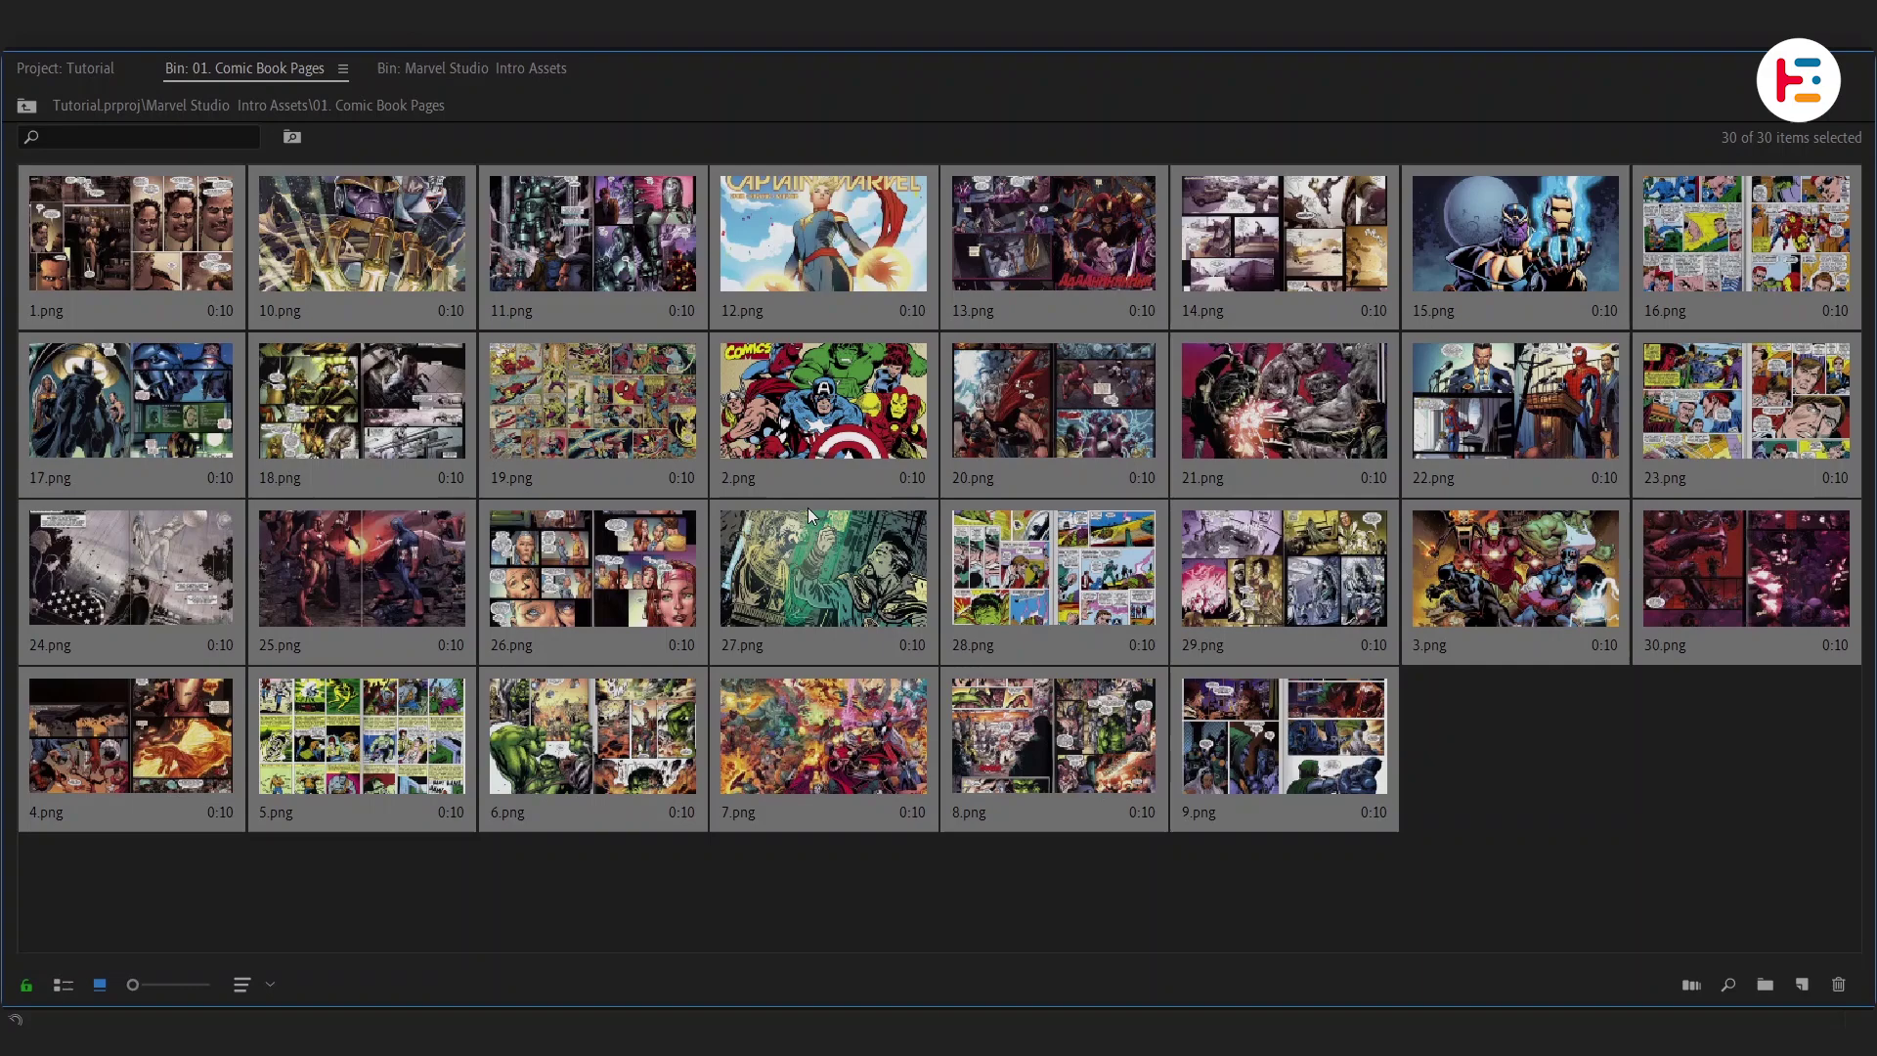
pyautogui.rightClick(602, 476)
pyautogui.click(706, 708)
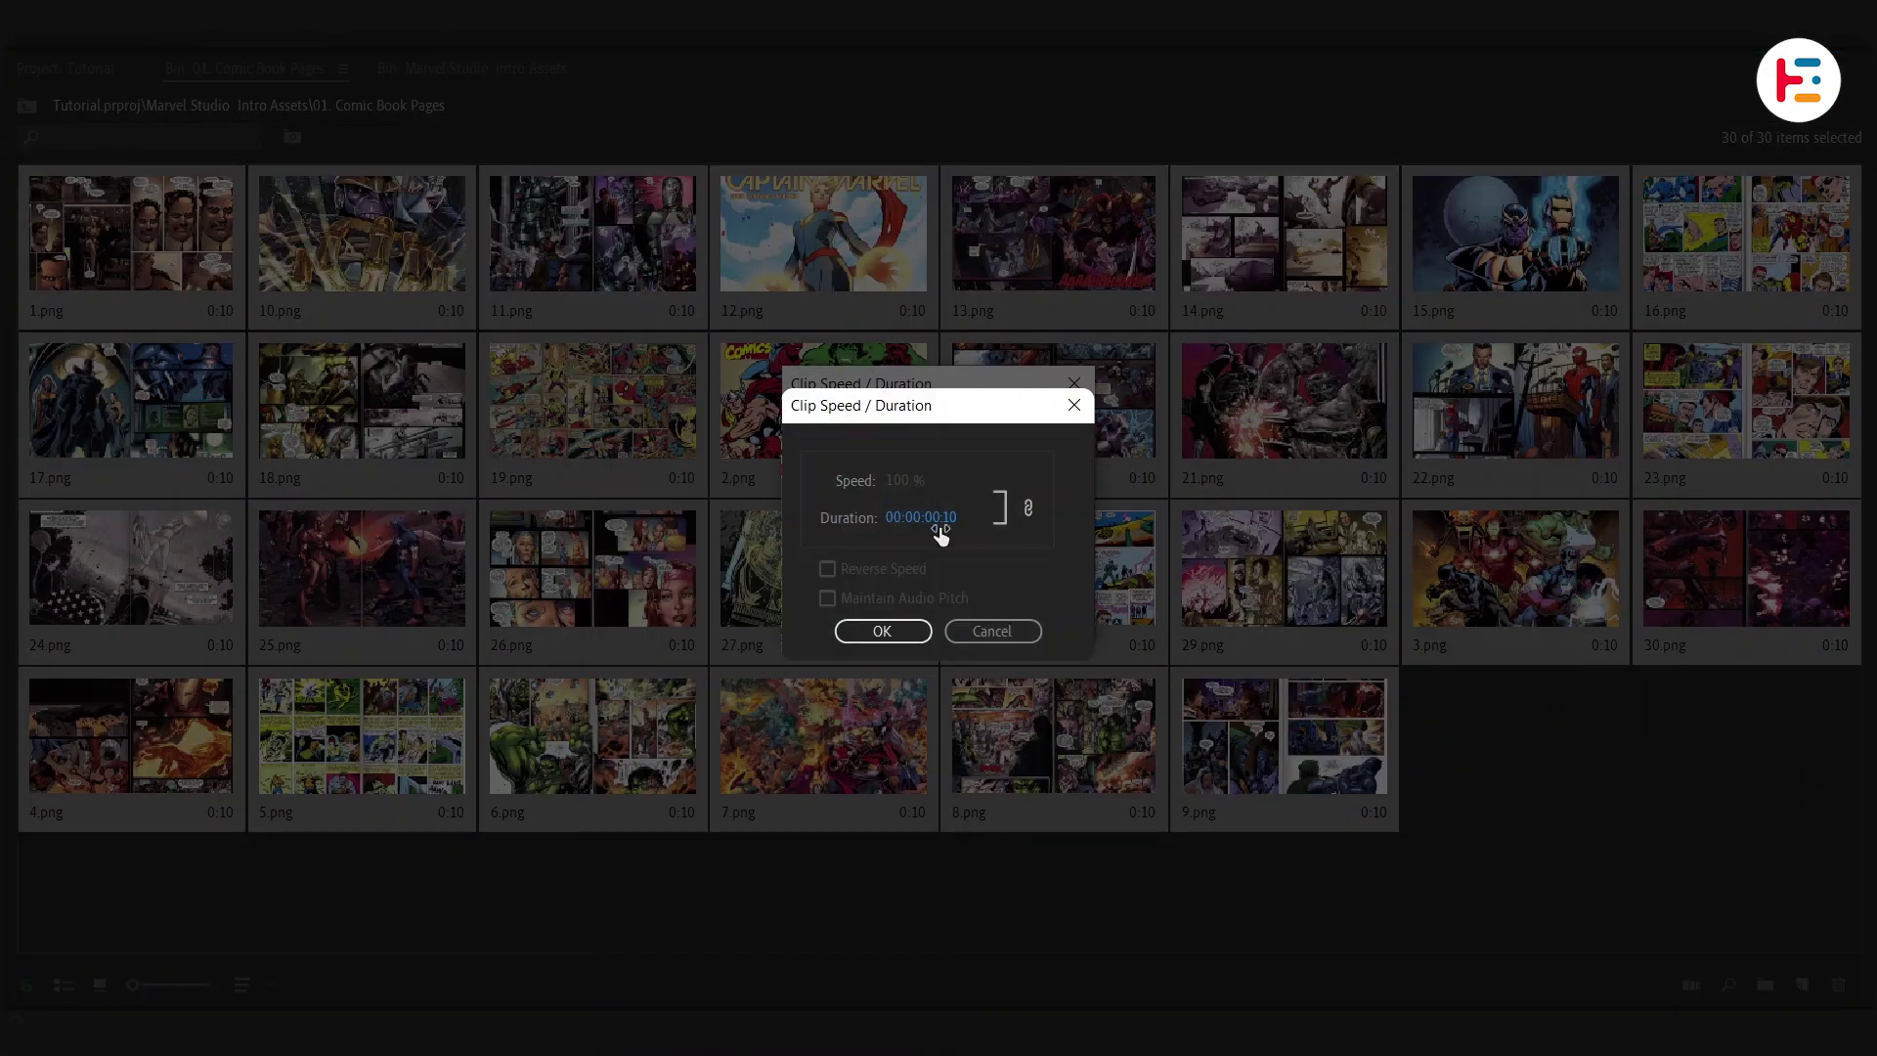
pyautogui.write('10')
pyautogui.press('Return')
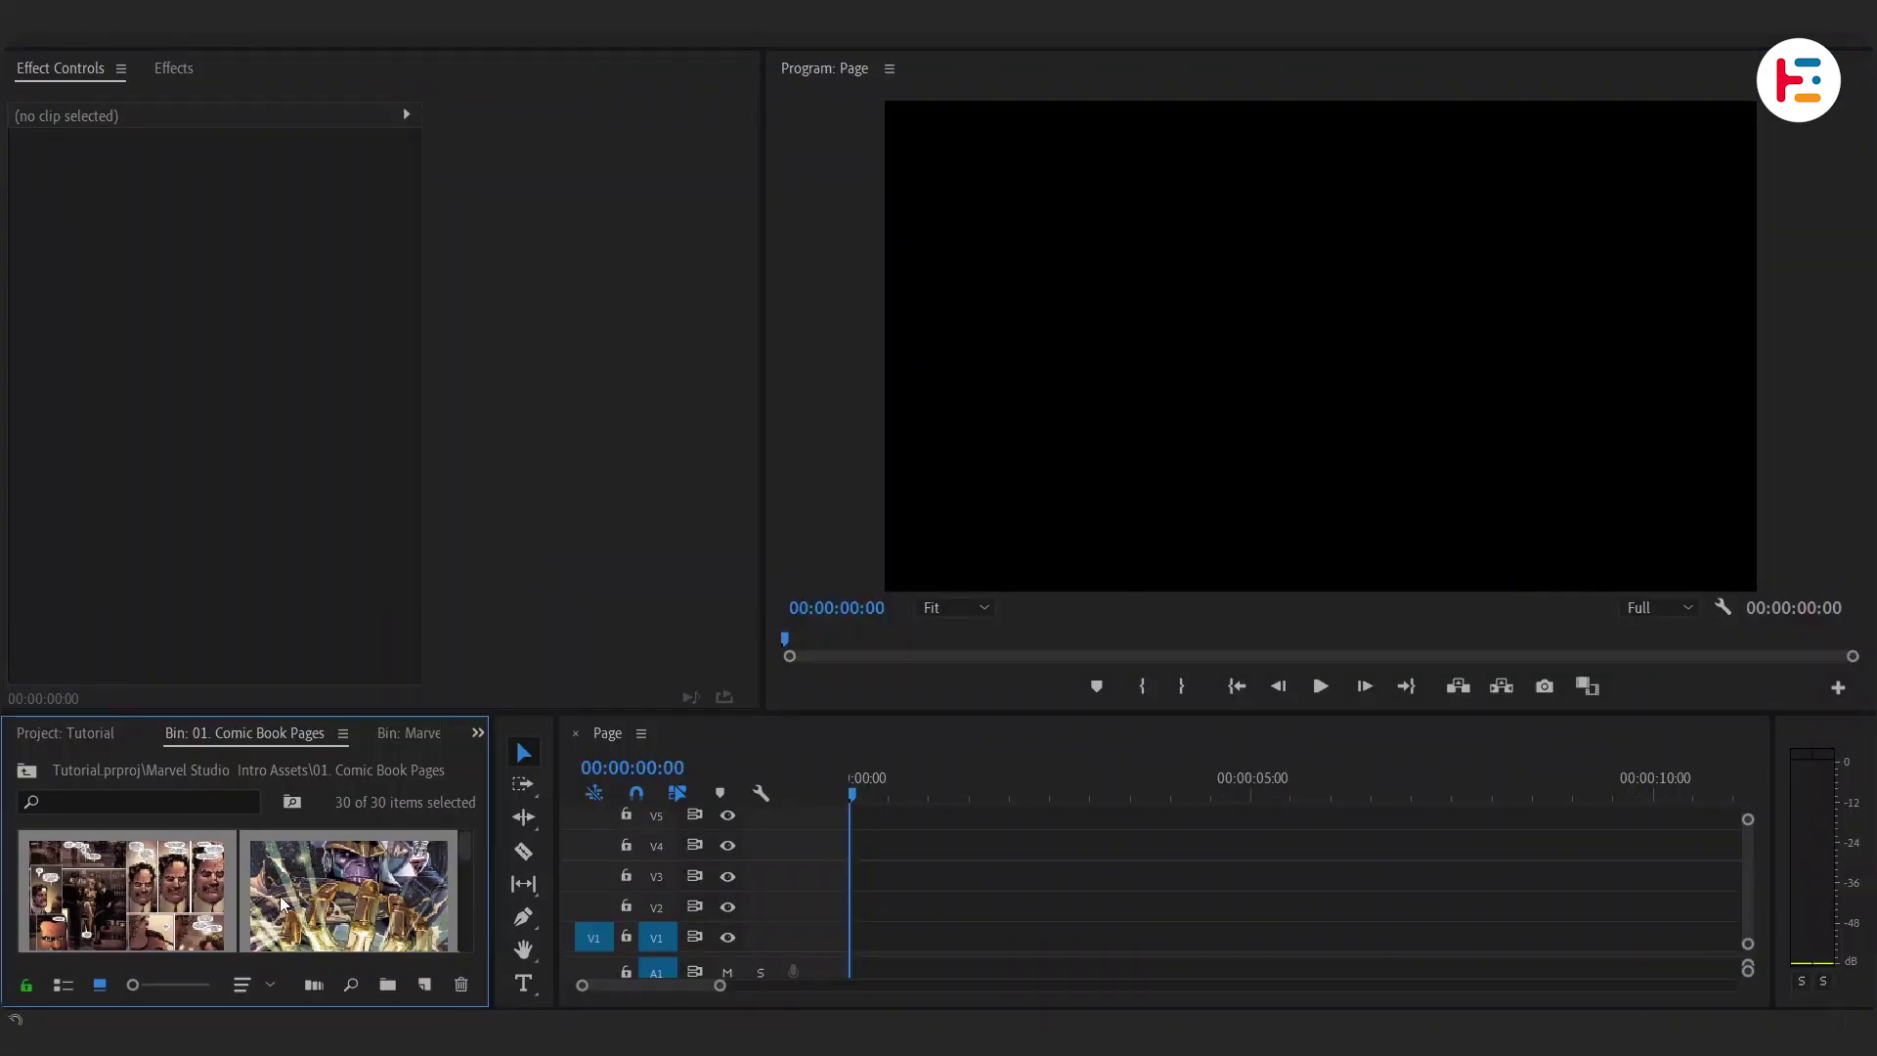
# Step: Lay the 30 page clips on V3 and apply a Transform effect to 1.png
pyautogui.moveTo(127, 889); pyautogui.dragTo(858, 882)
pyautogui.press('=')
pyautogui.press('=')
pyautogui.press('=')
pyautogui.press('=')
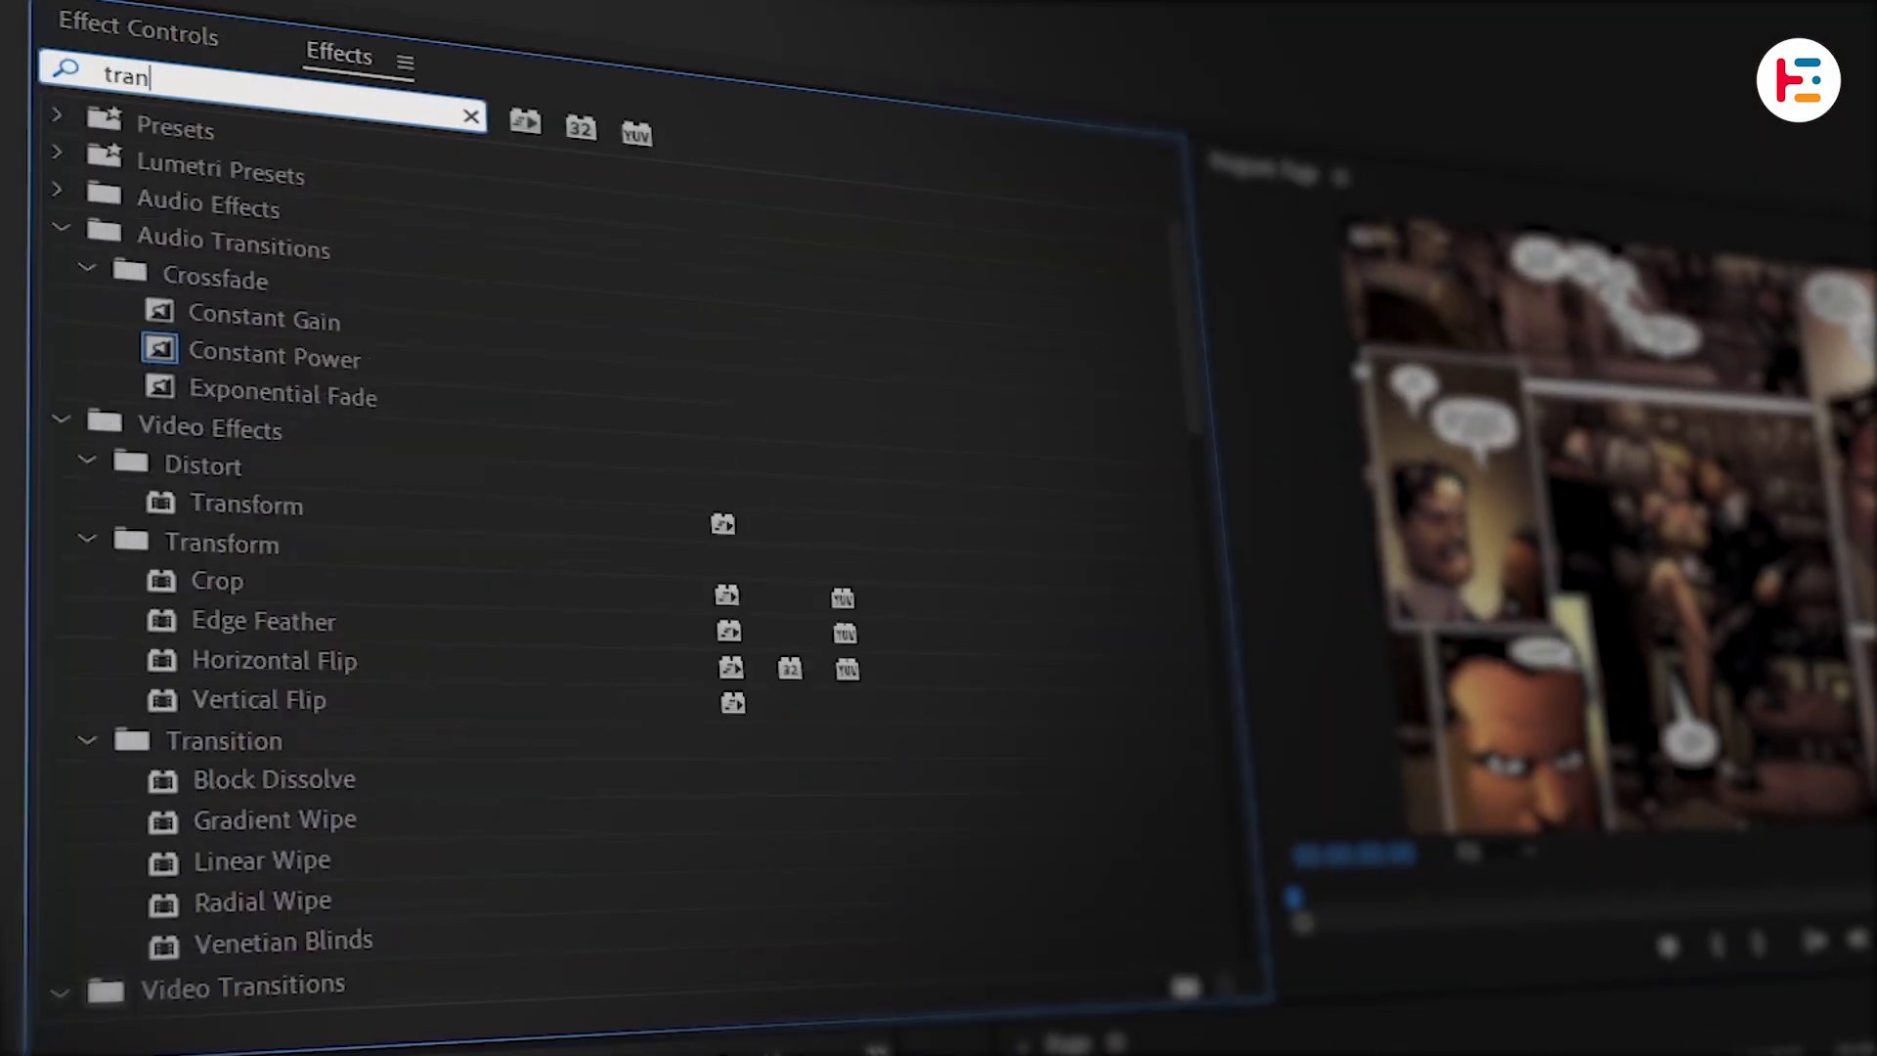
pyautogui.doubleClick(276, 354)
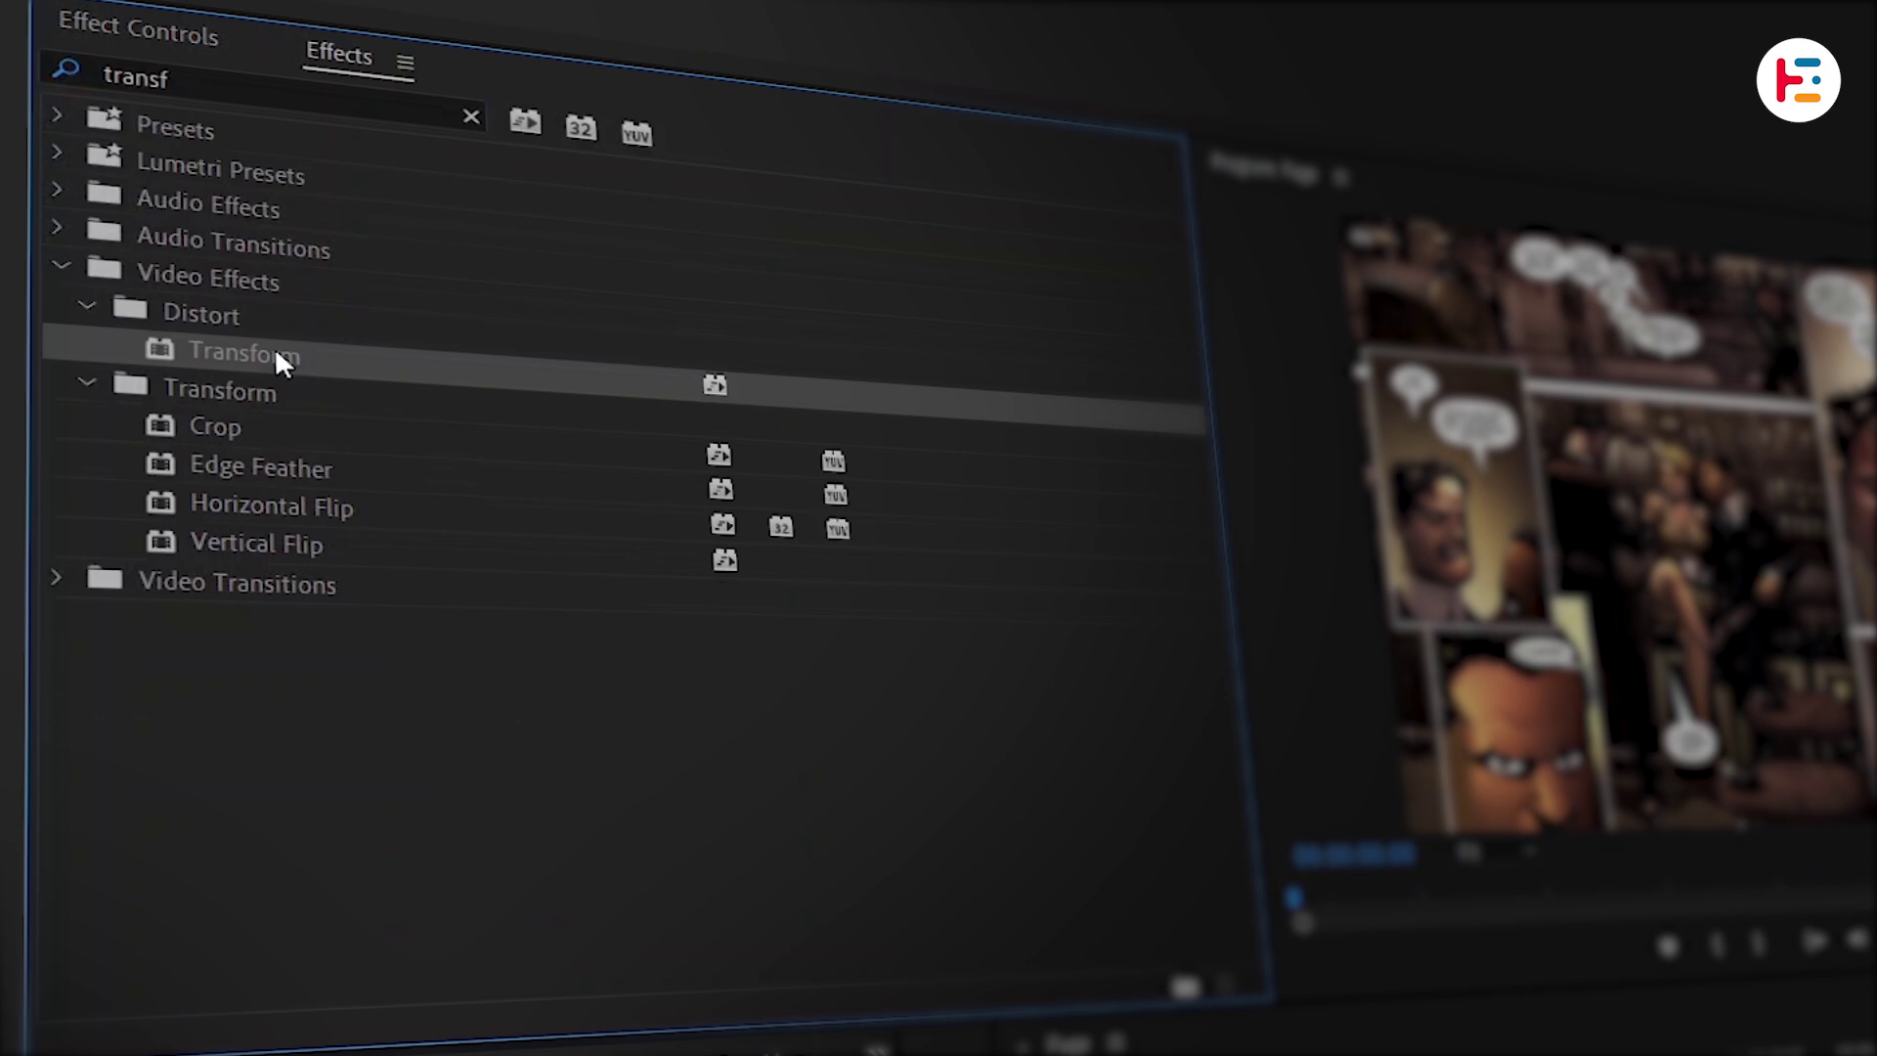
pyautogui.click(166, 35)
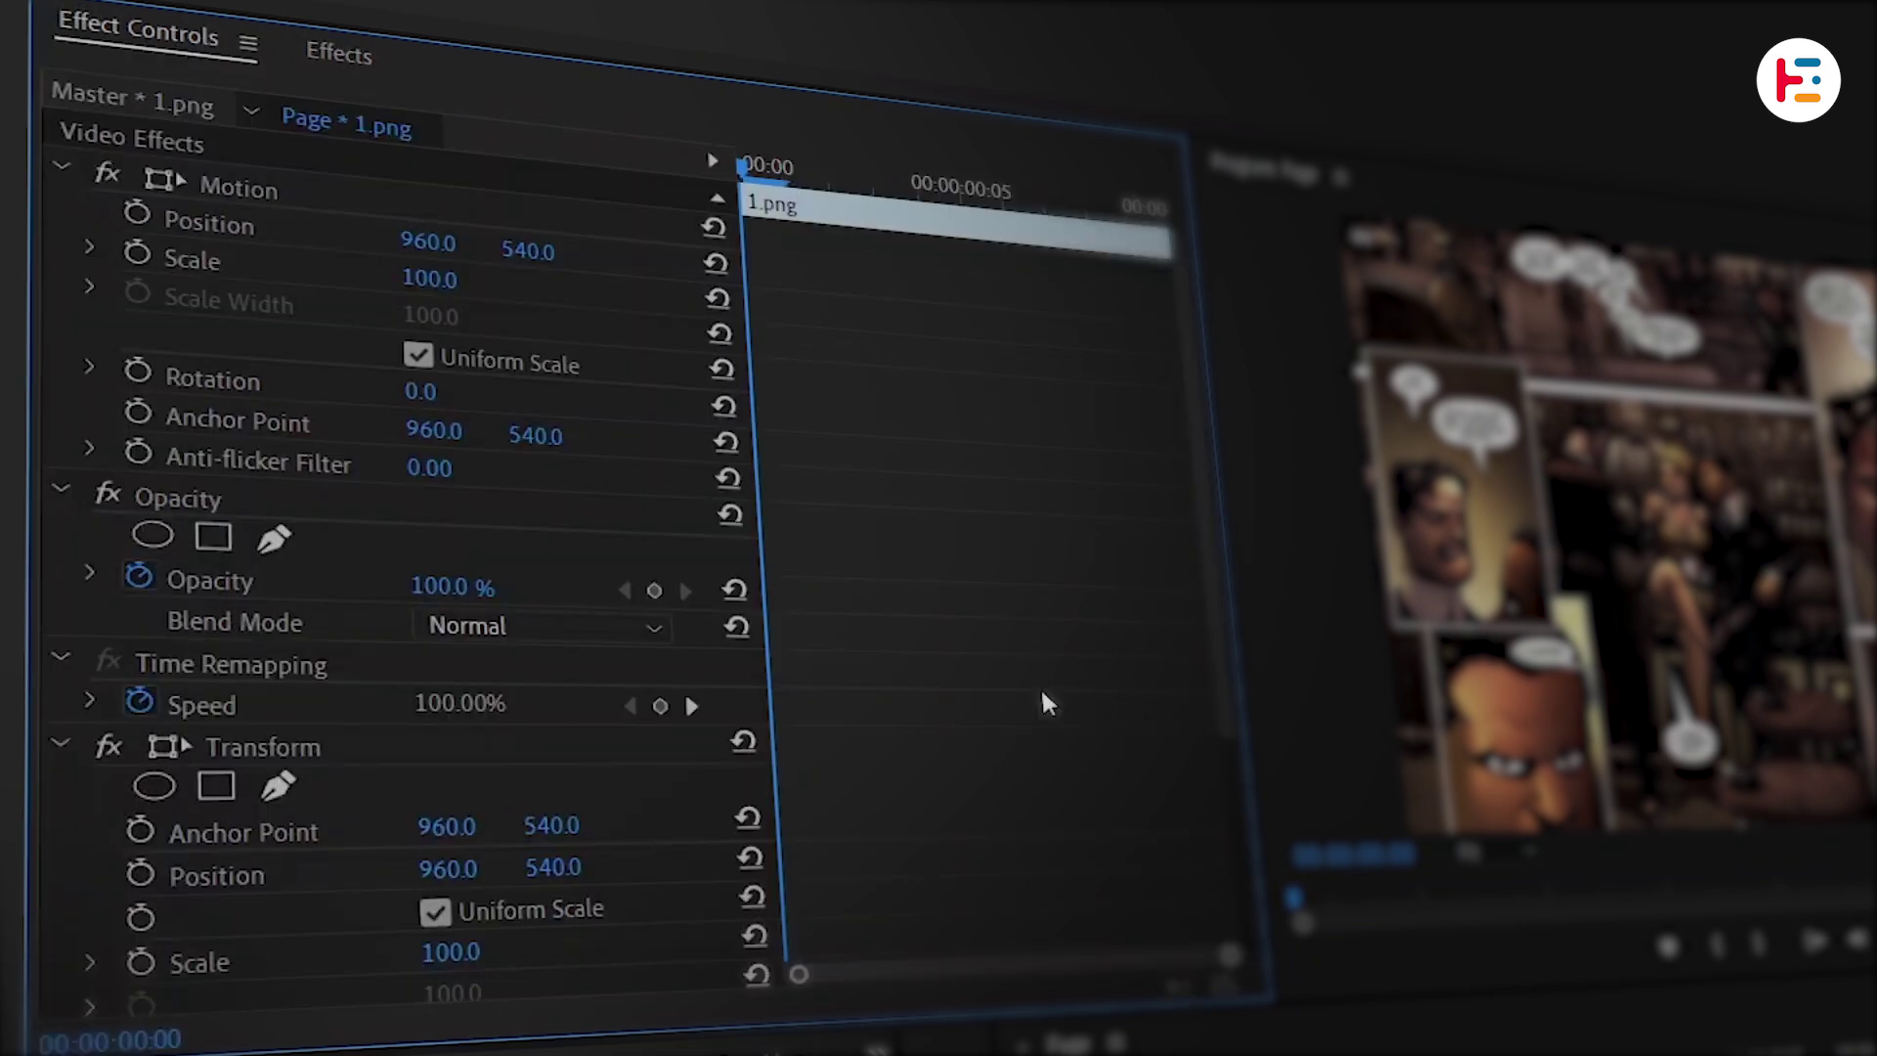
pyautogui.scroll(-5, 977, 685)
# Step: Keyframe Transform Position Y from -543 to 540 over 4 frames, with a 90 shutter angle
pyautogui.press('Right')
pyautogui.press('Right')
pyautogui.press('Right')
pyautogui.press('Right')
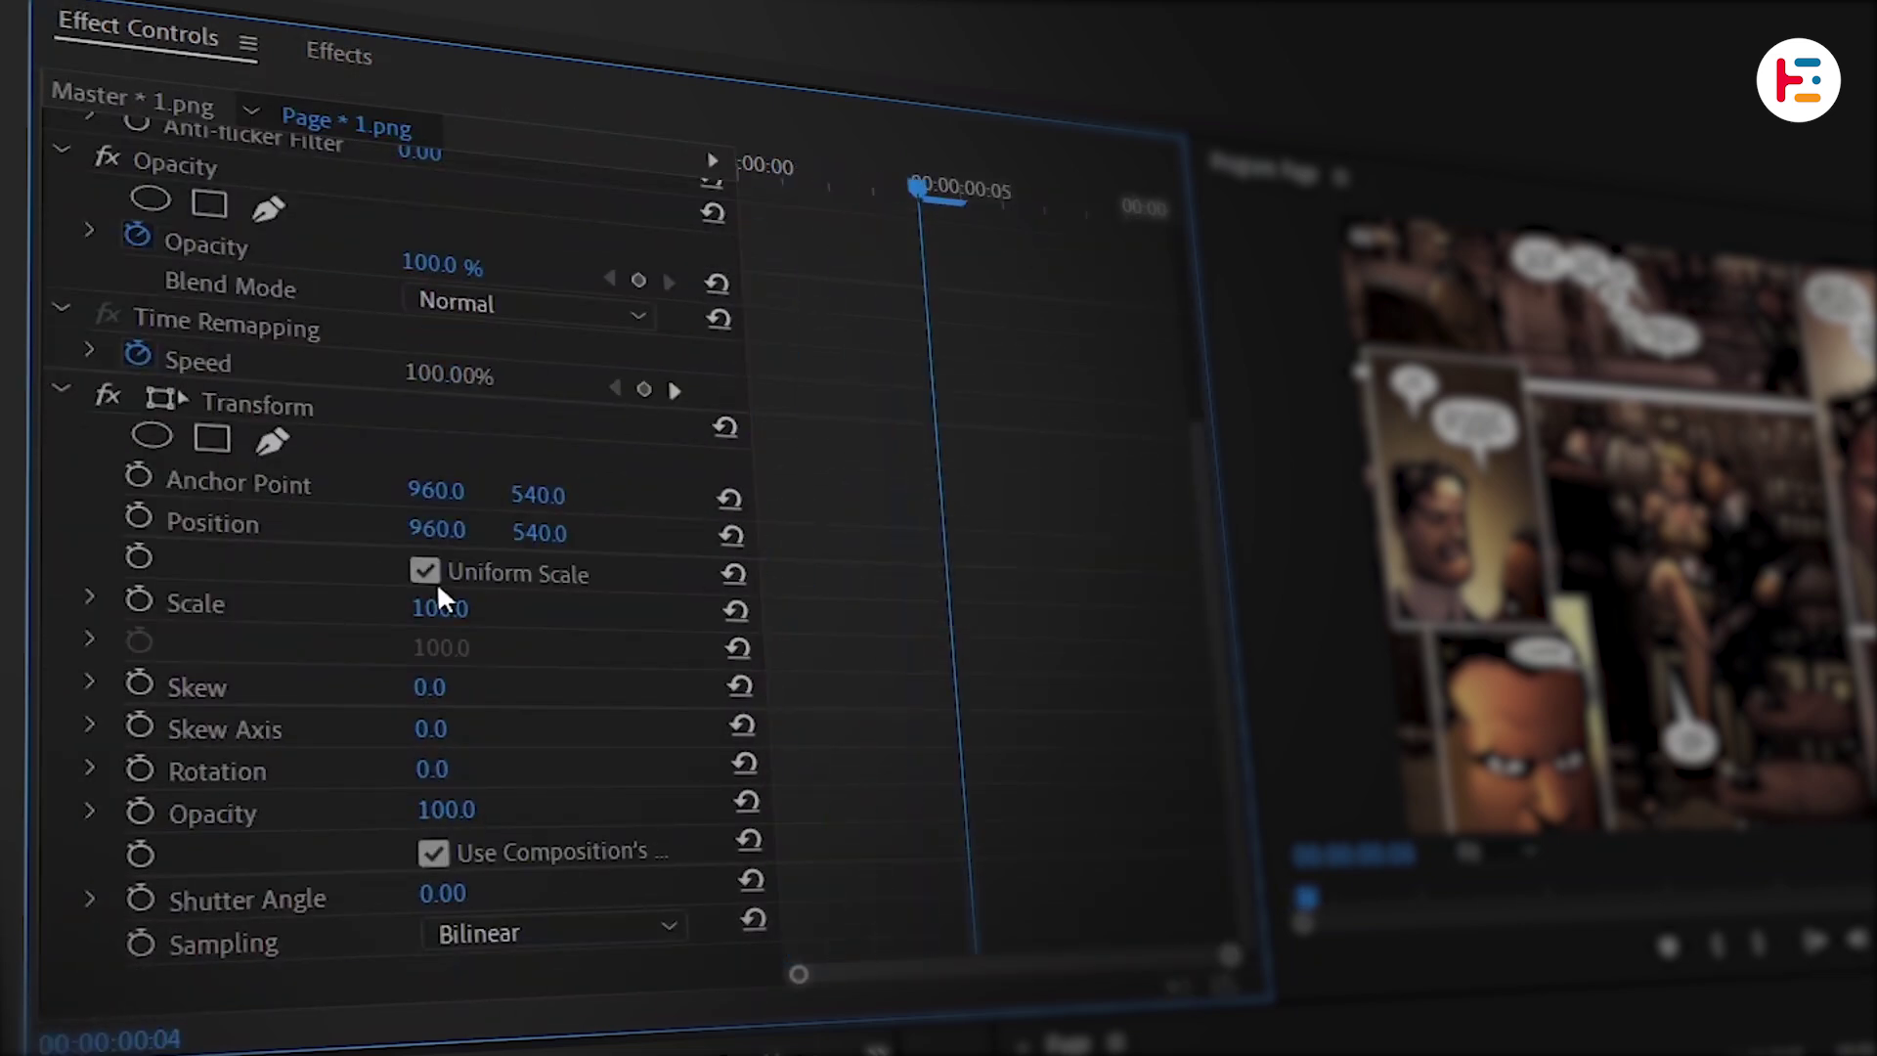
pyautogui.click(137, 518)
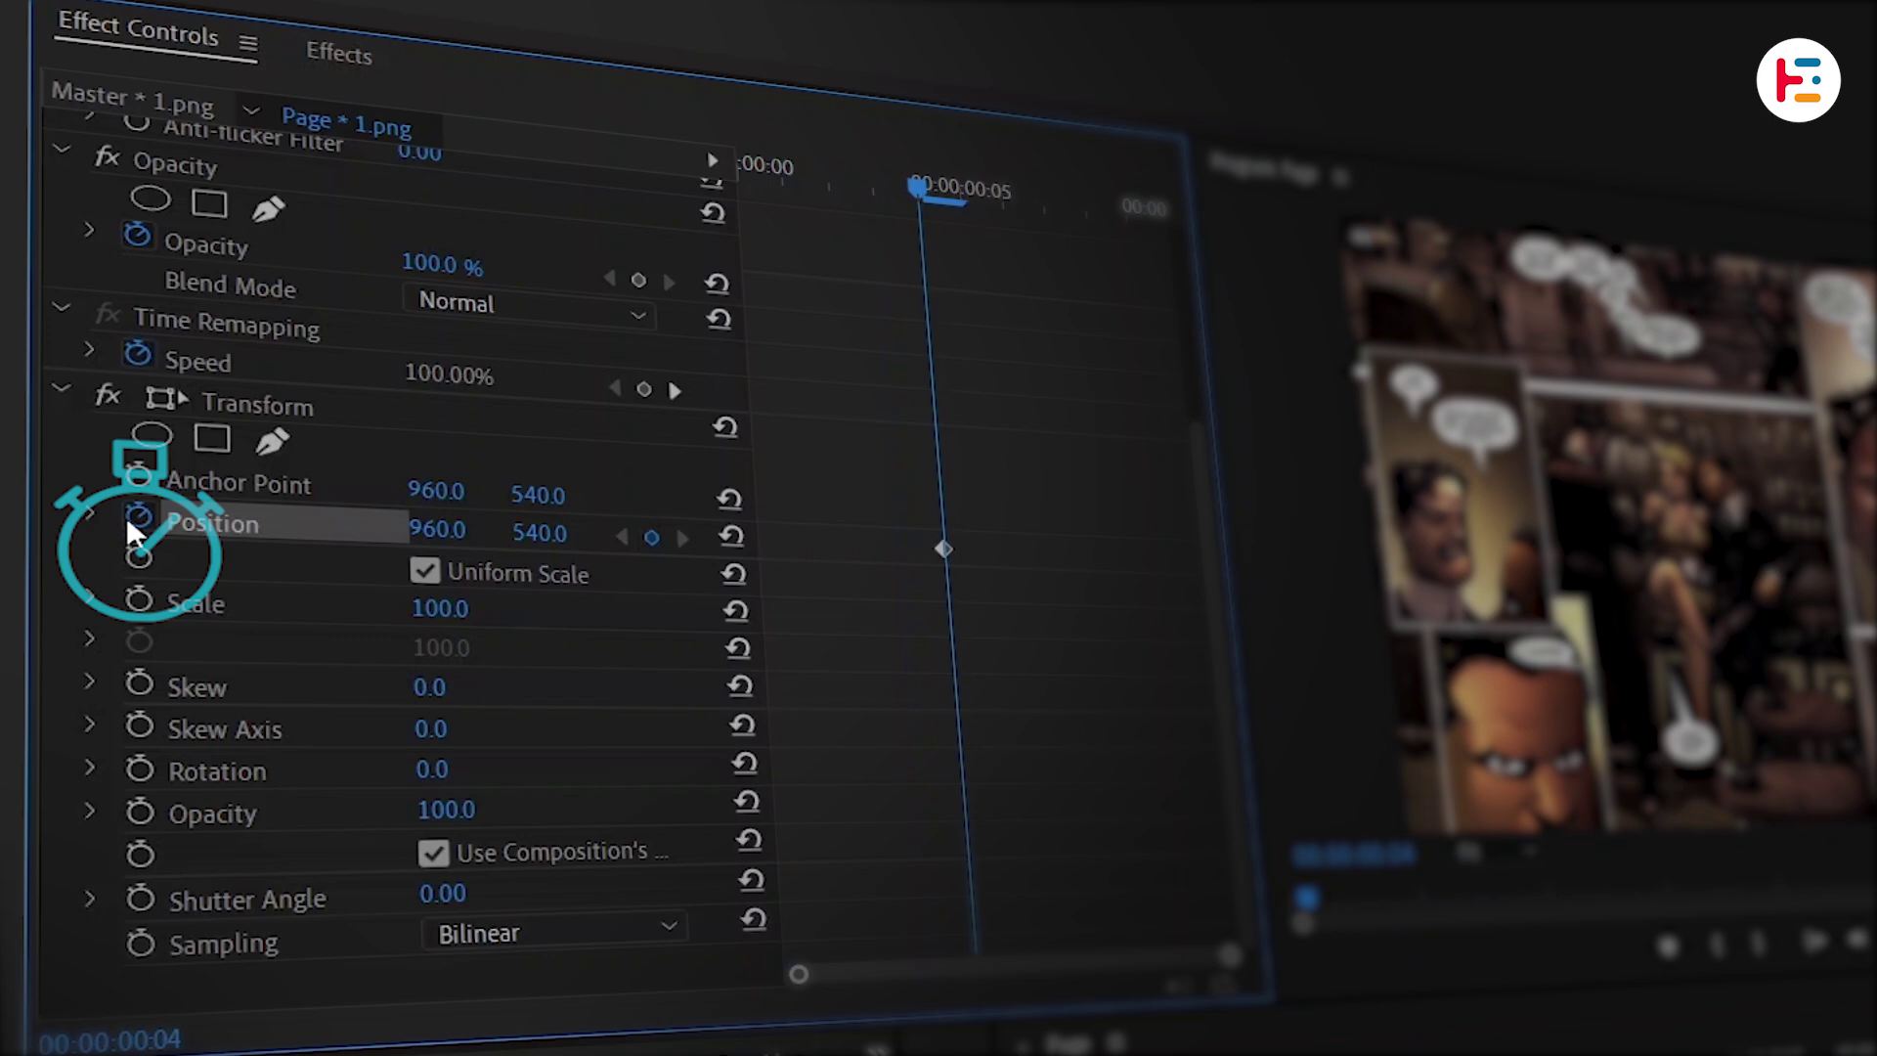
pyautogui.press('Home')
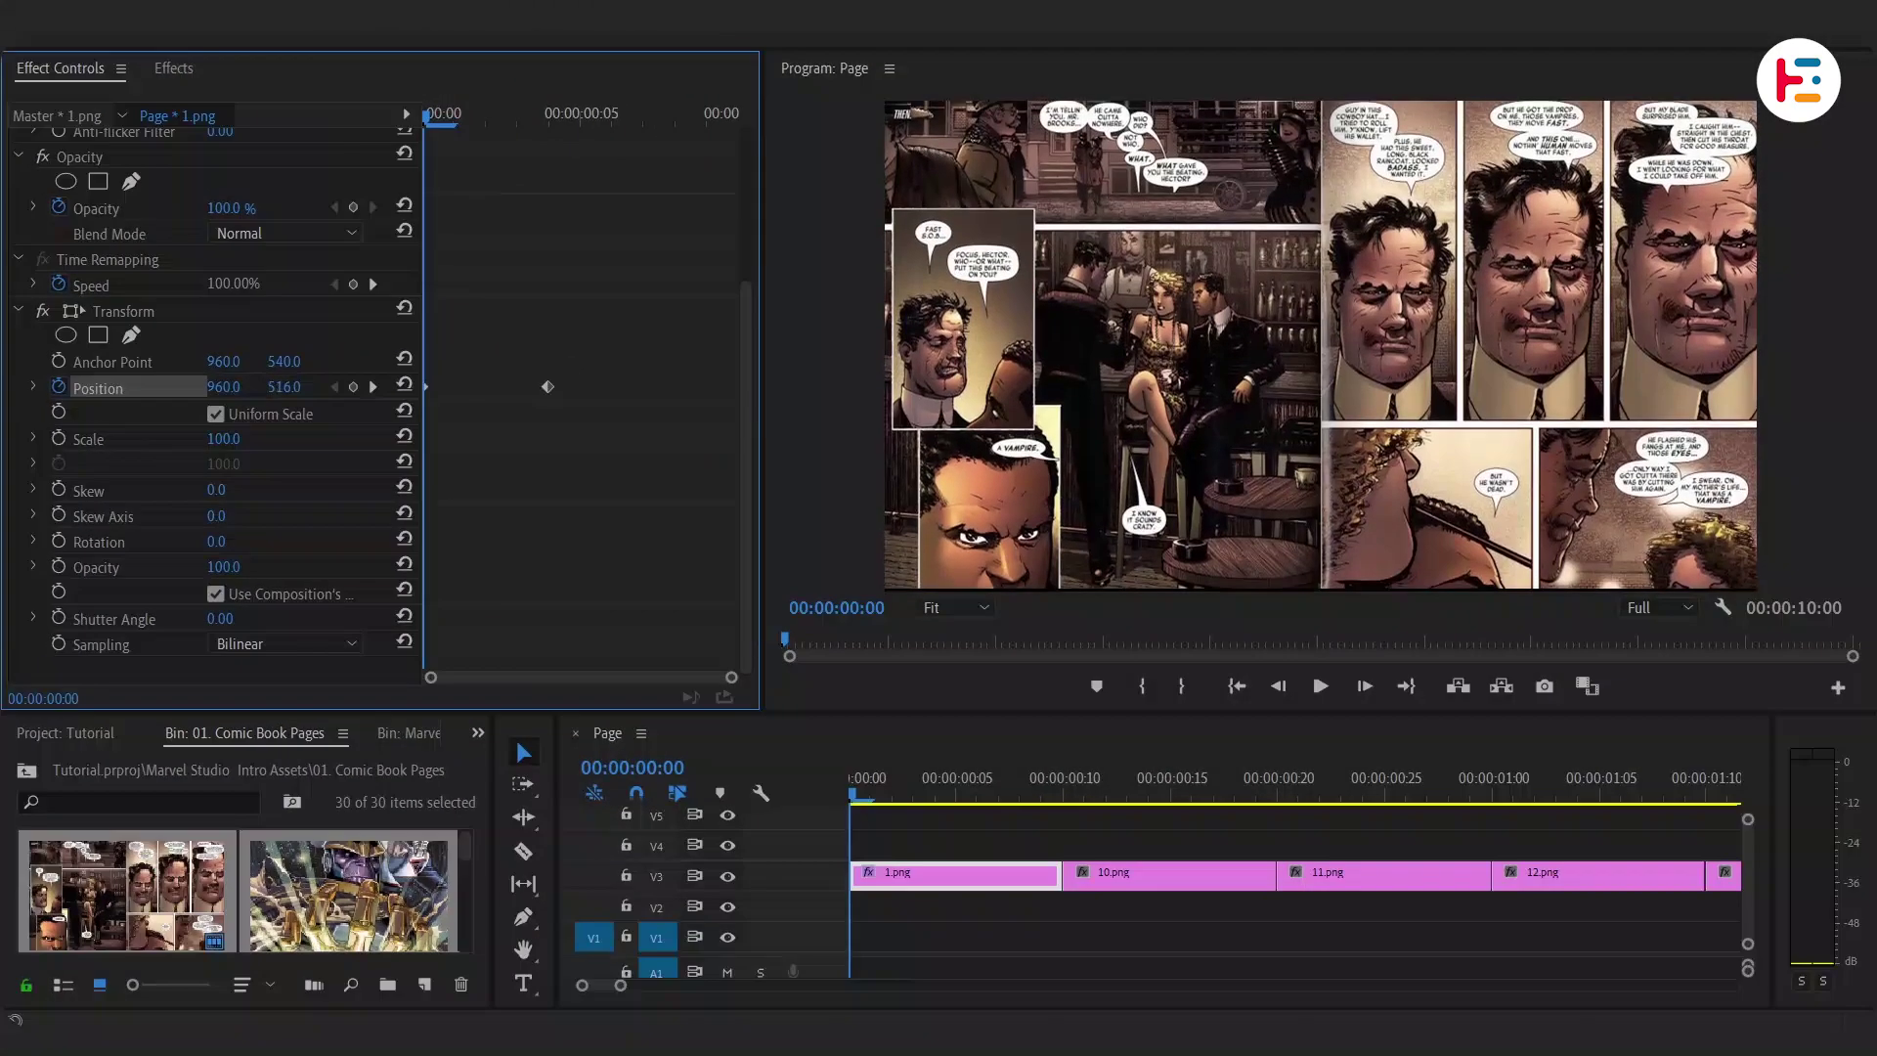
pyautogui.moveTo(540, 532); pyautogui.dragTo(469, 533)
pyautogui.moveTo(285, 386); pyautogui.dragTo(137, 386)
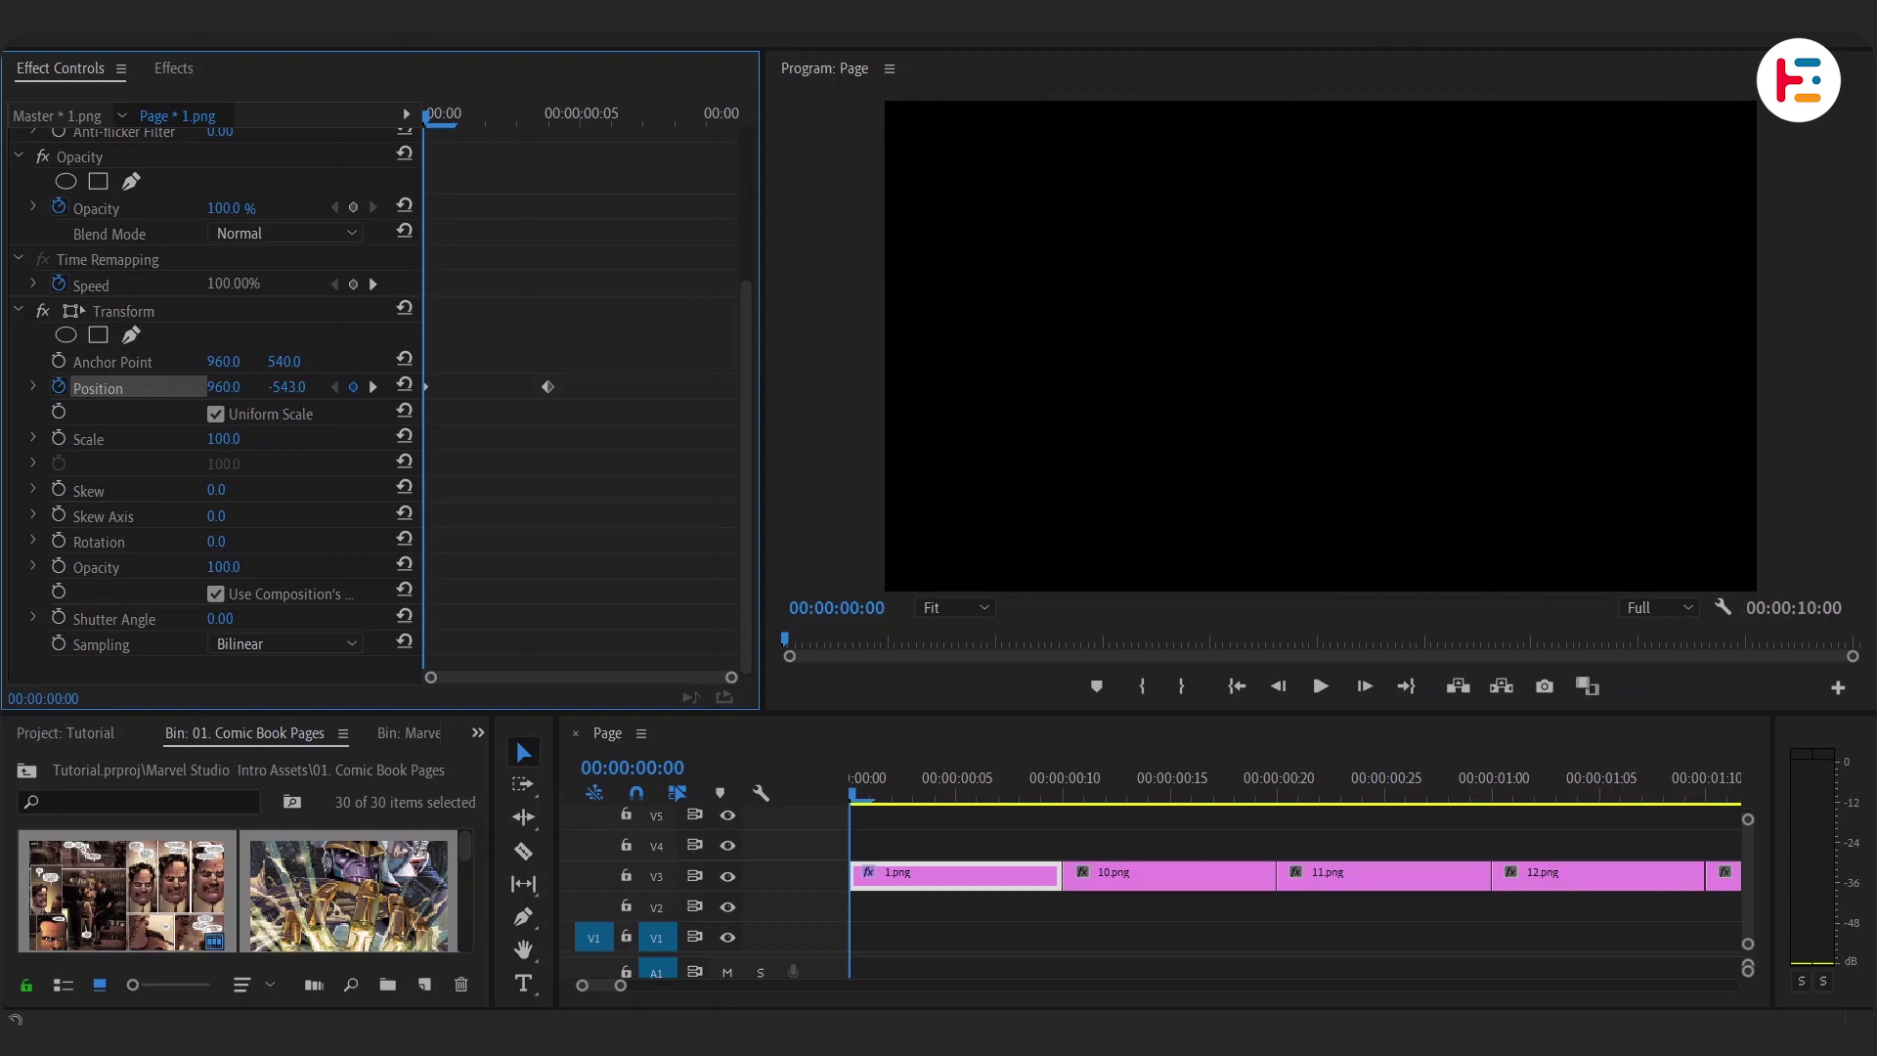
pyautogui.press('Right')
pyautogui.press('Right')
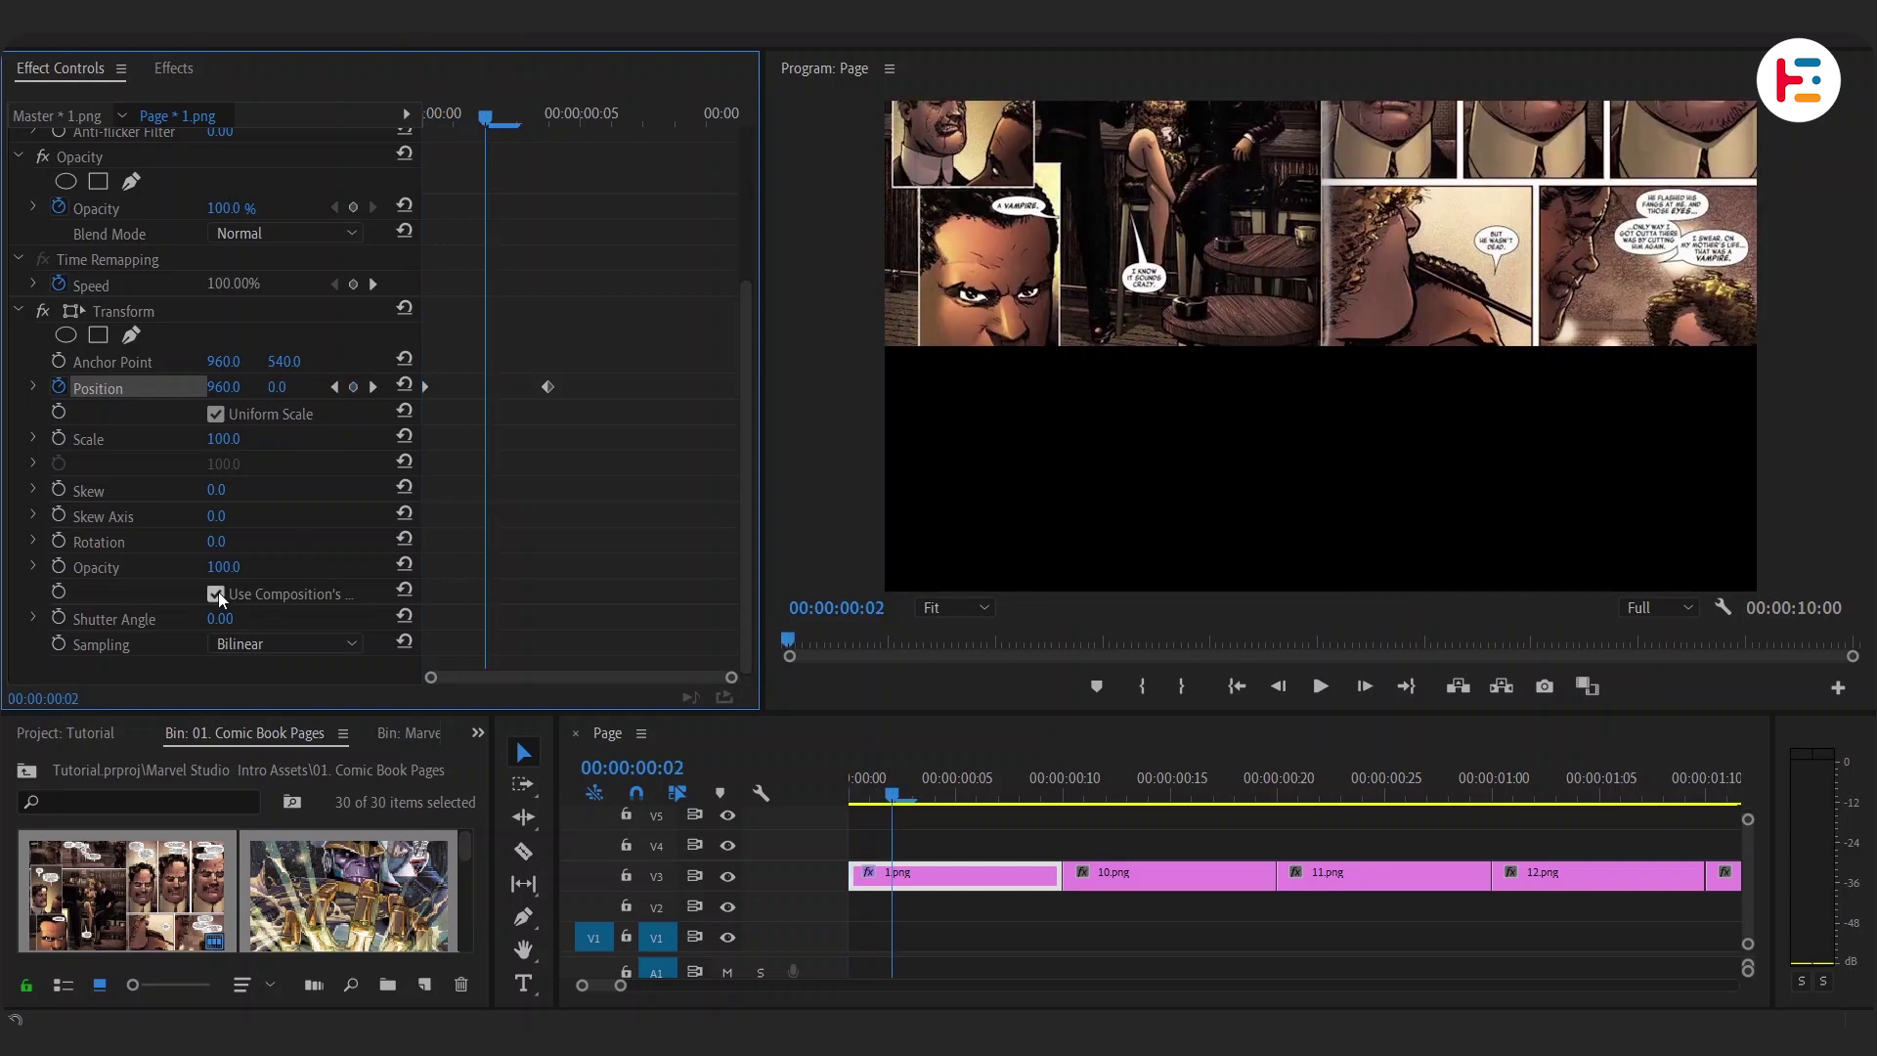
pyautogui.click(216, 593)
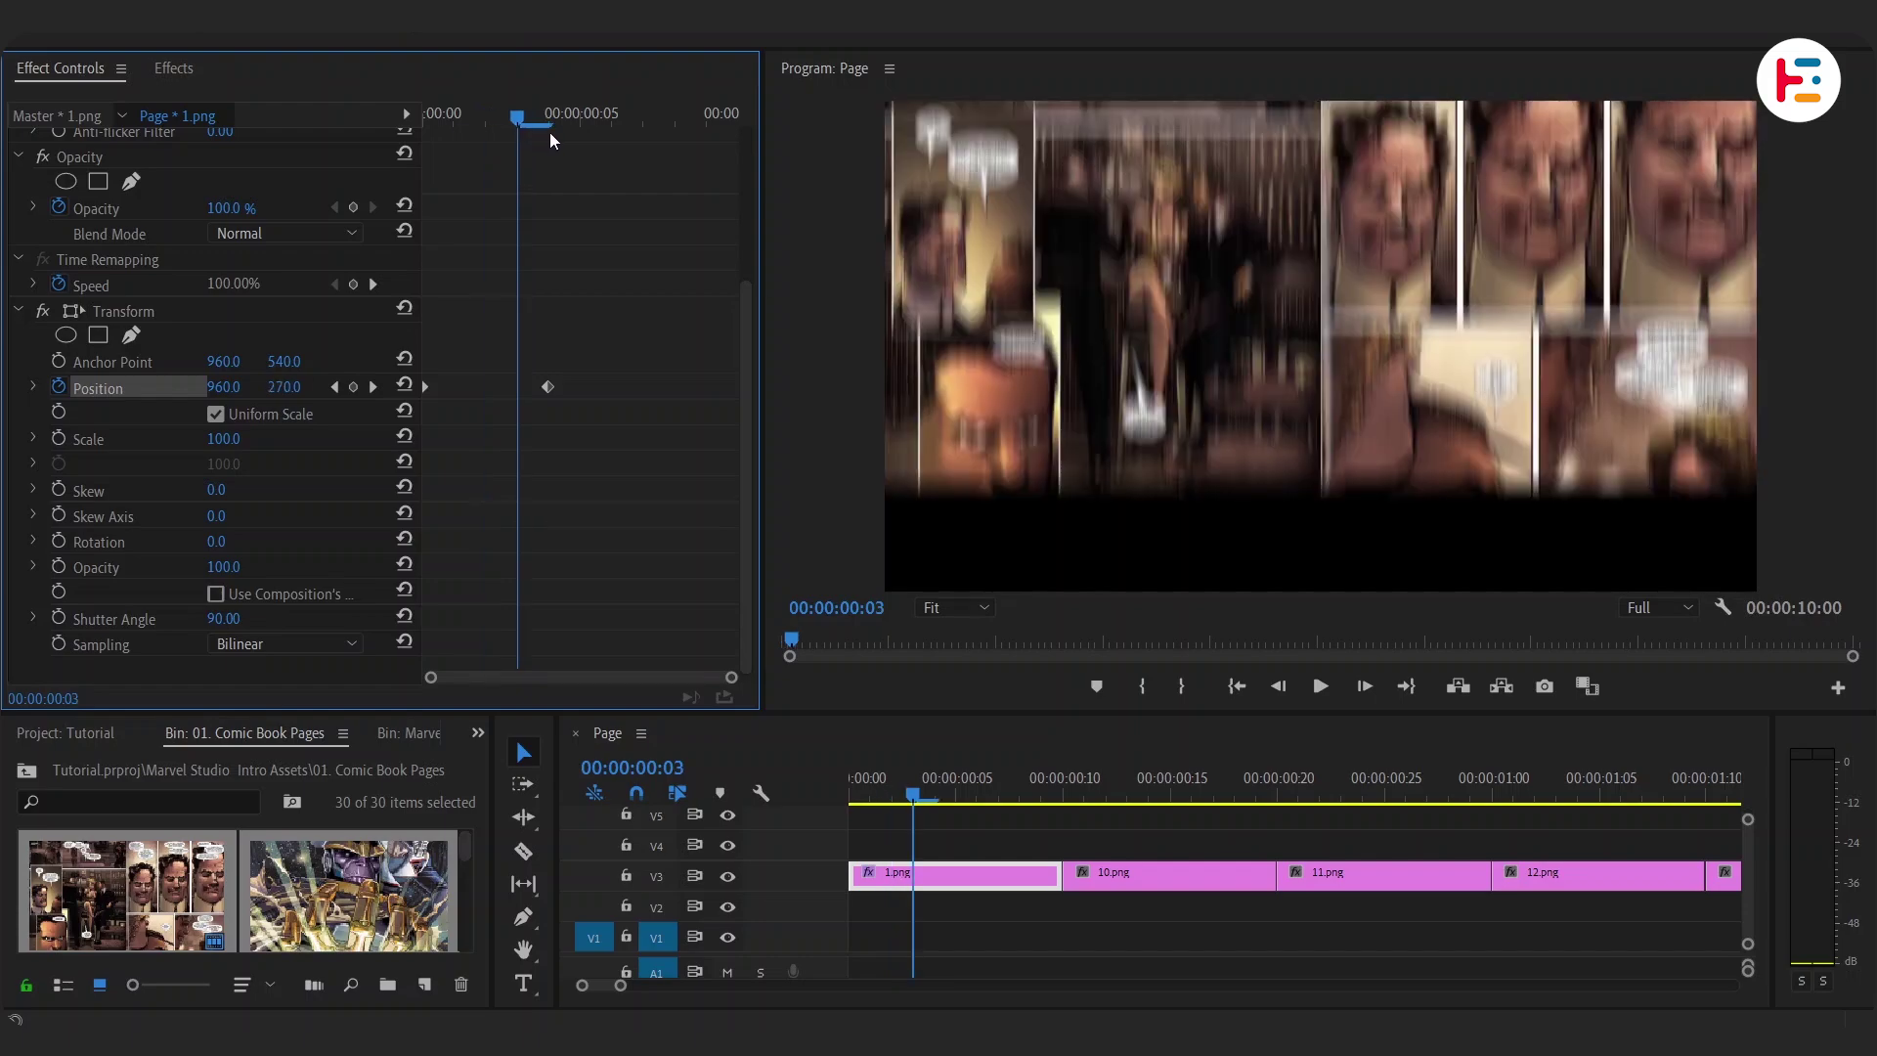
pyautogui.press('Right')
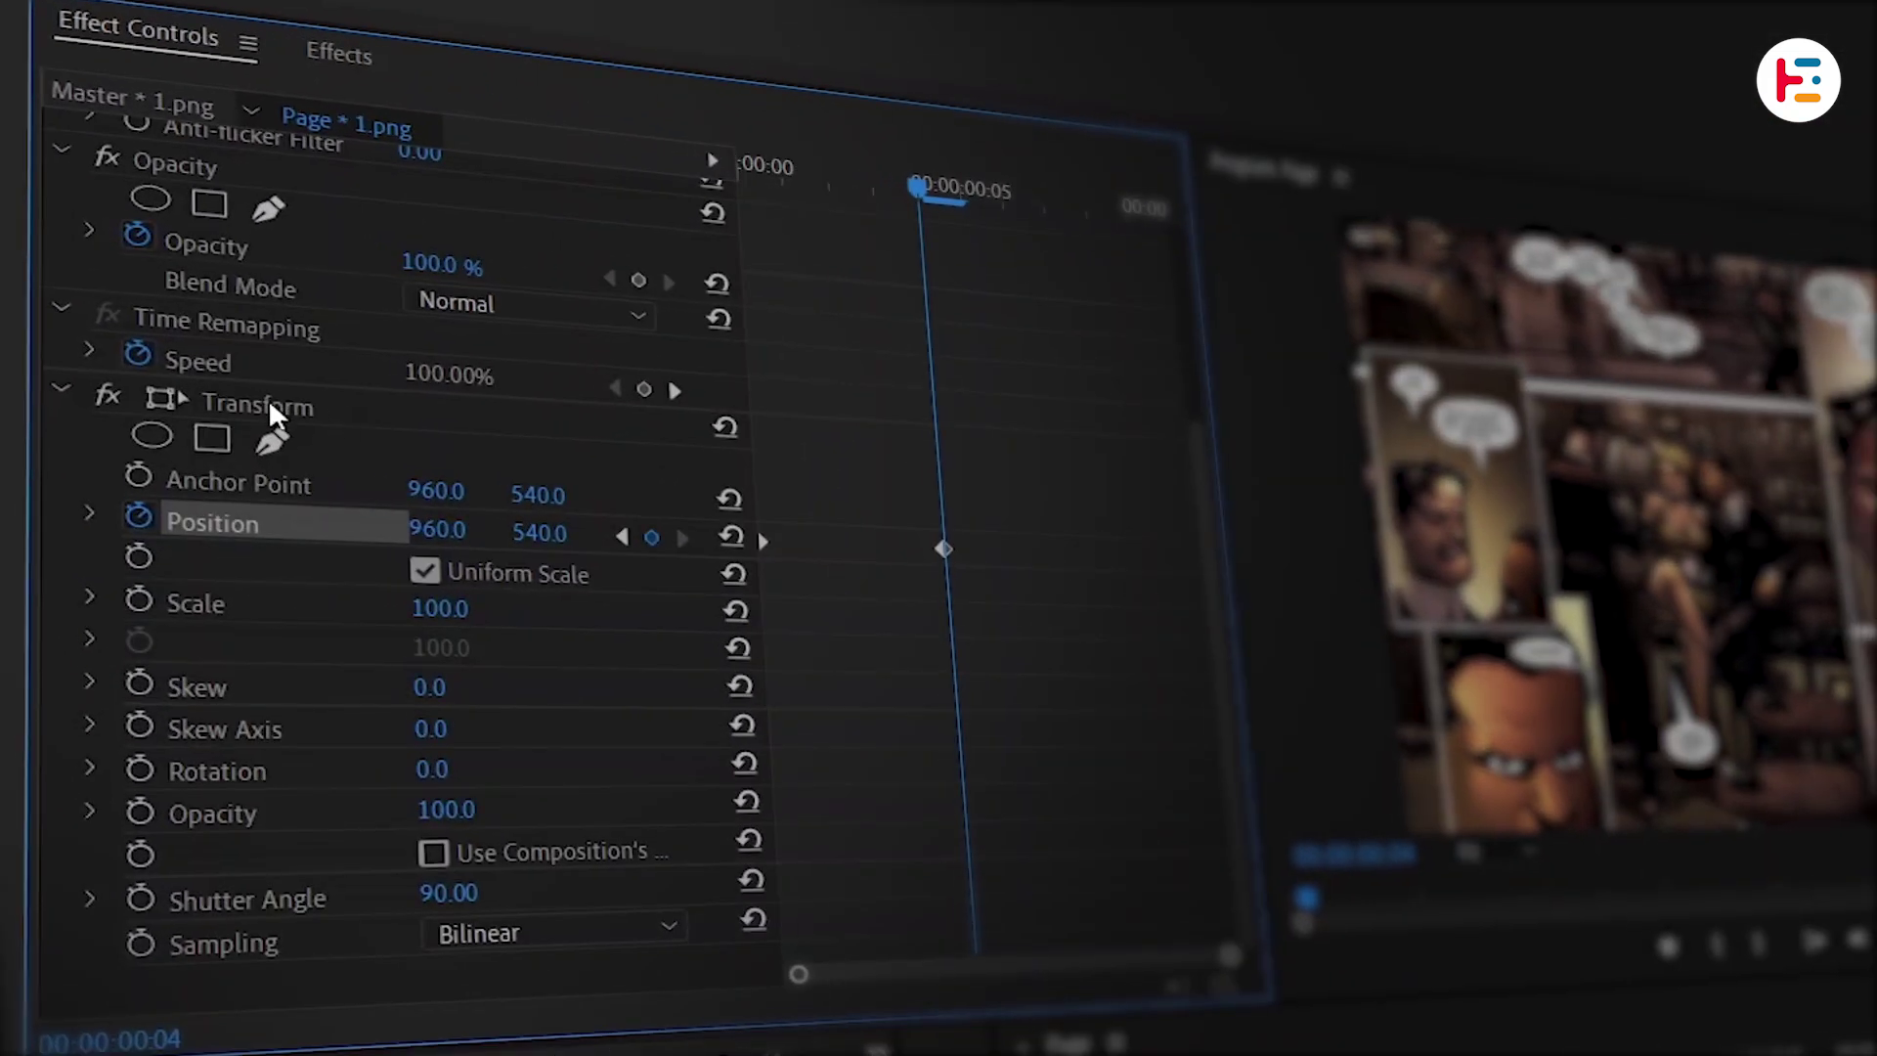
# Step: Copy 1.png's animated Transform effect and paste it onto every page clip
pyautogui.rightClick(233, 410)
pyautogui.click(335, 593)
pyautogui.press('a')
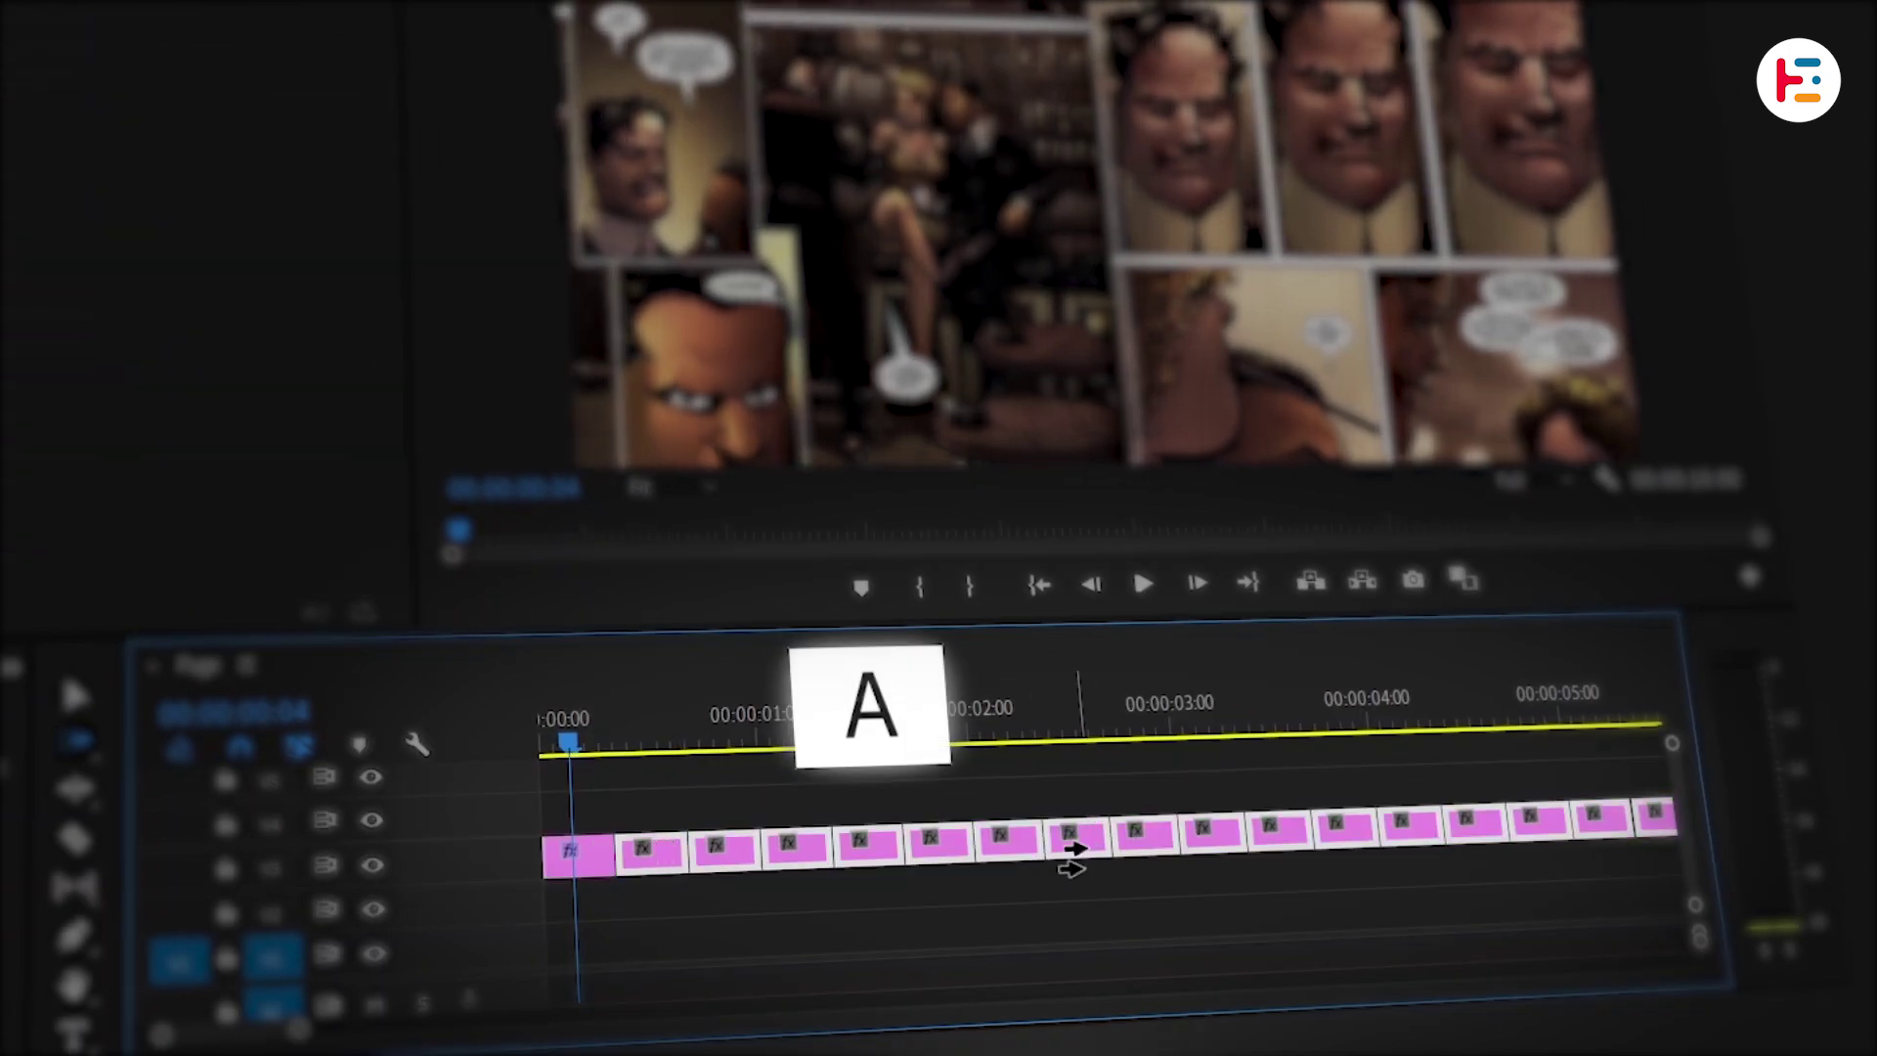
pyautogui.press('\\')
pyautogui.press('\\')
pyautogui.hotkey('ctrl', 'v')
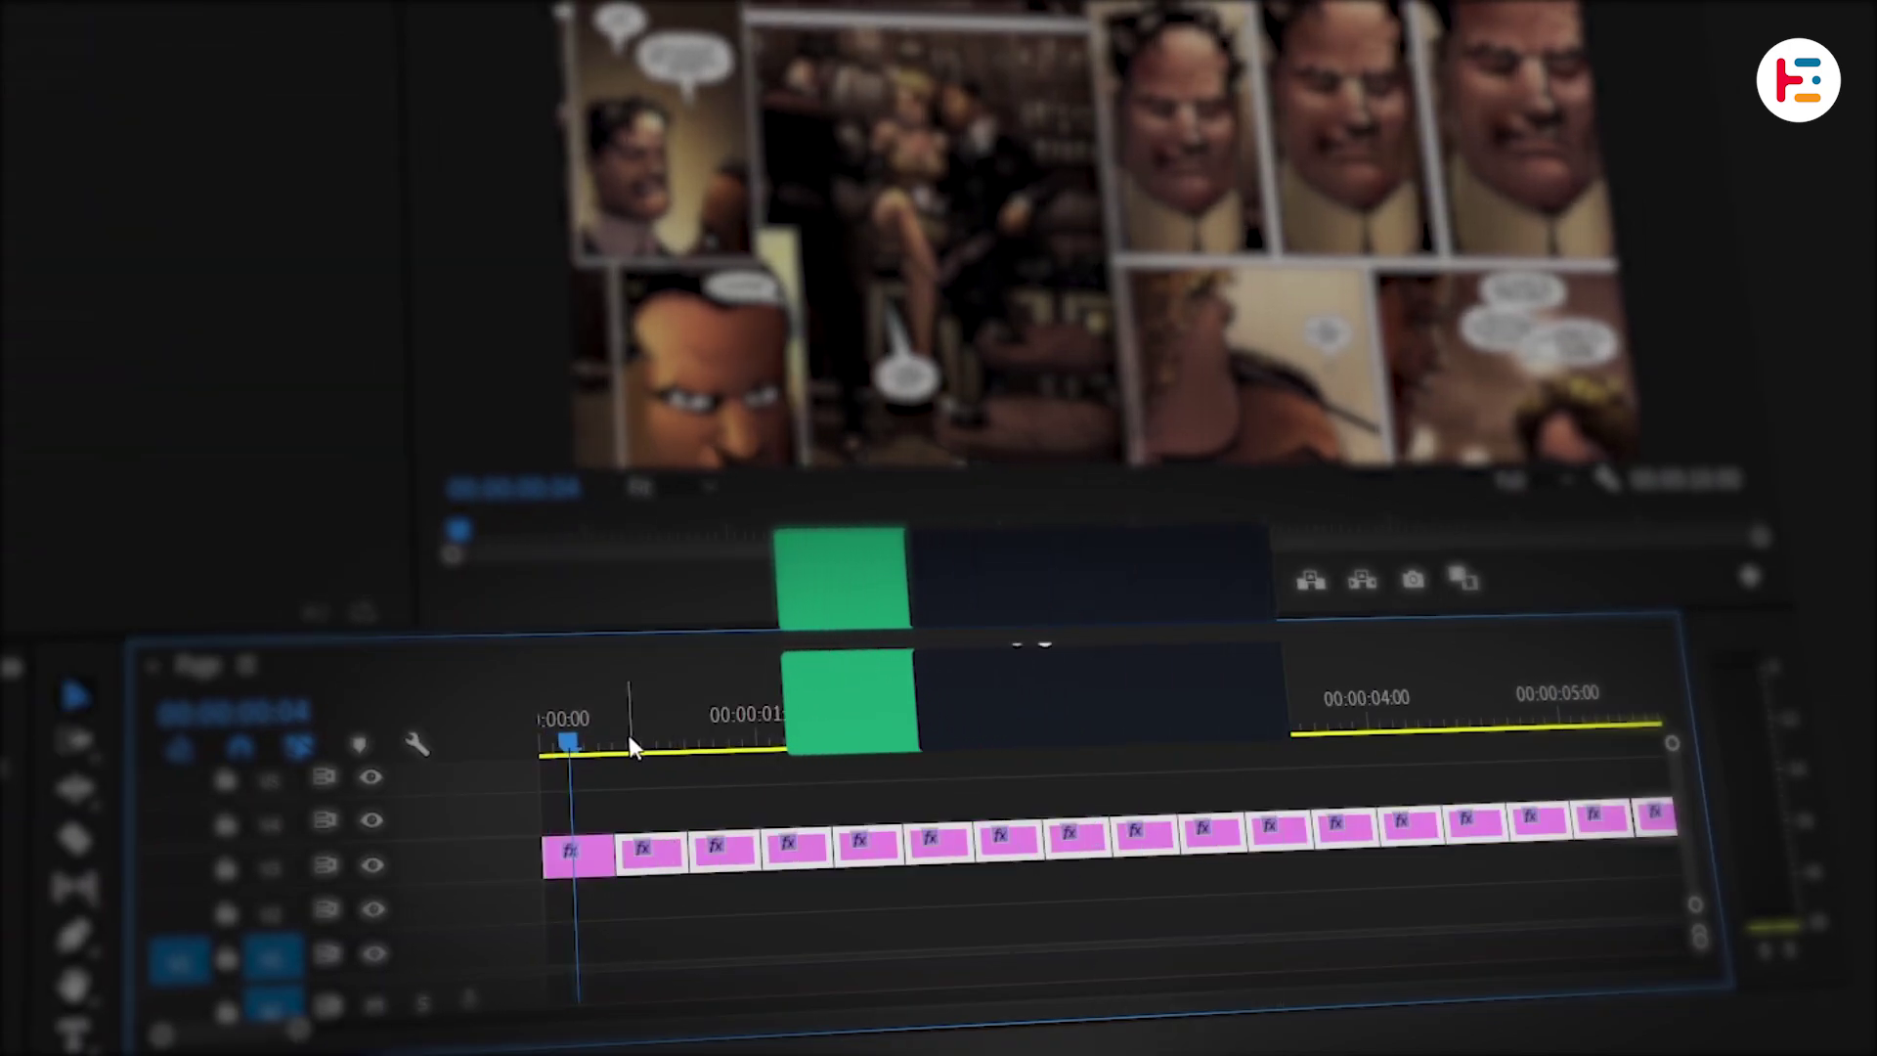
# Step: Stagger the page clips up the tracks from V3, each starting five frames later
pyautogui.moveTo(592, 748); pyautogui.dragTo(539, 745)
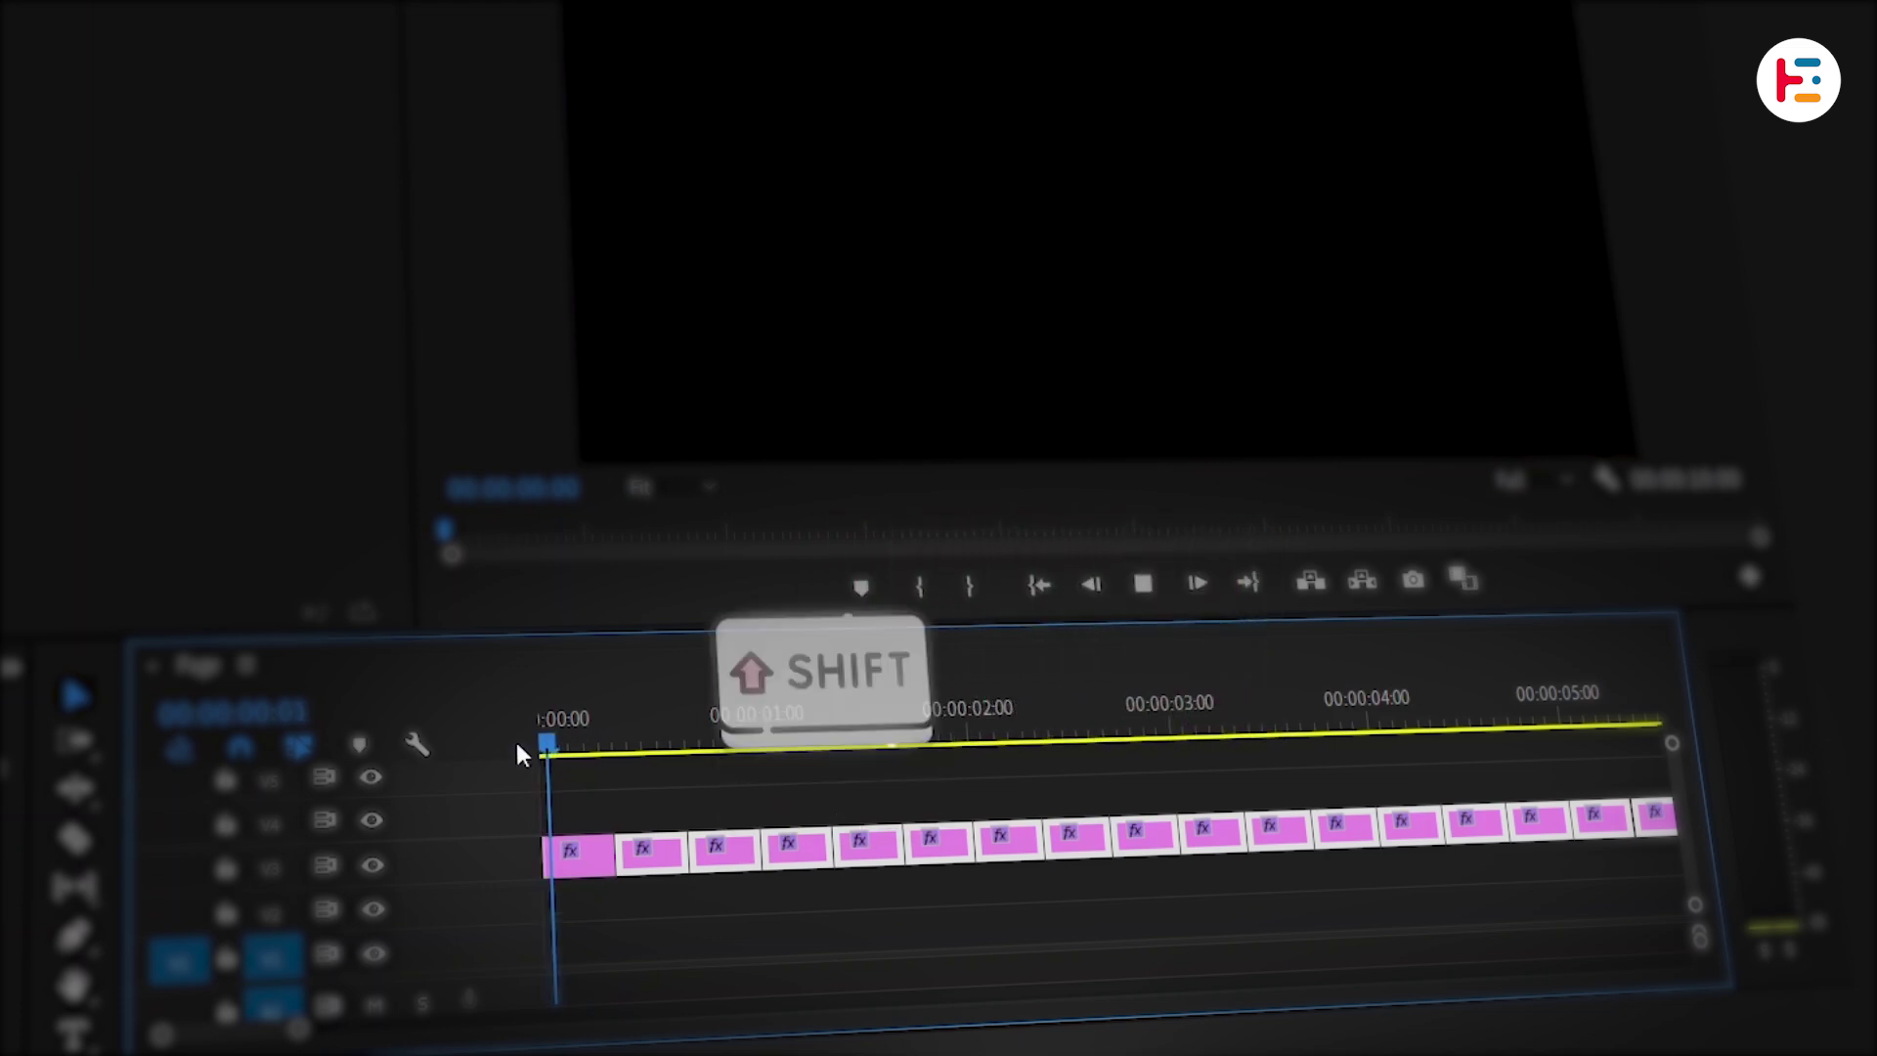
pyautogui.hotkey('shift', 'Right')
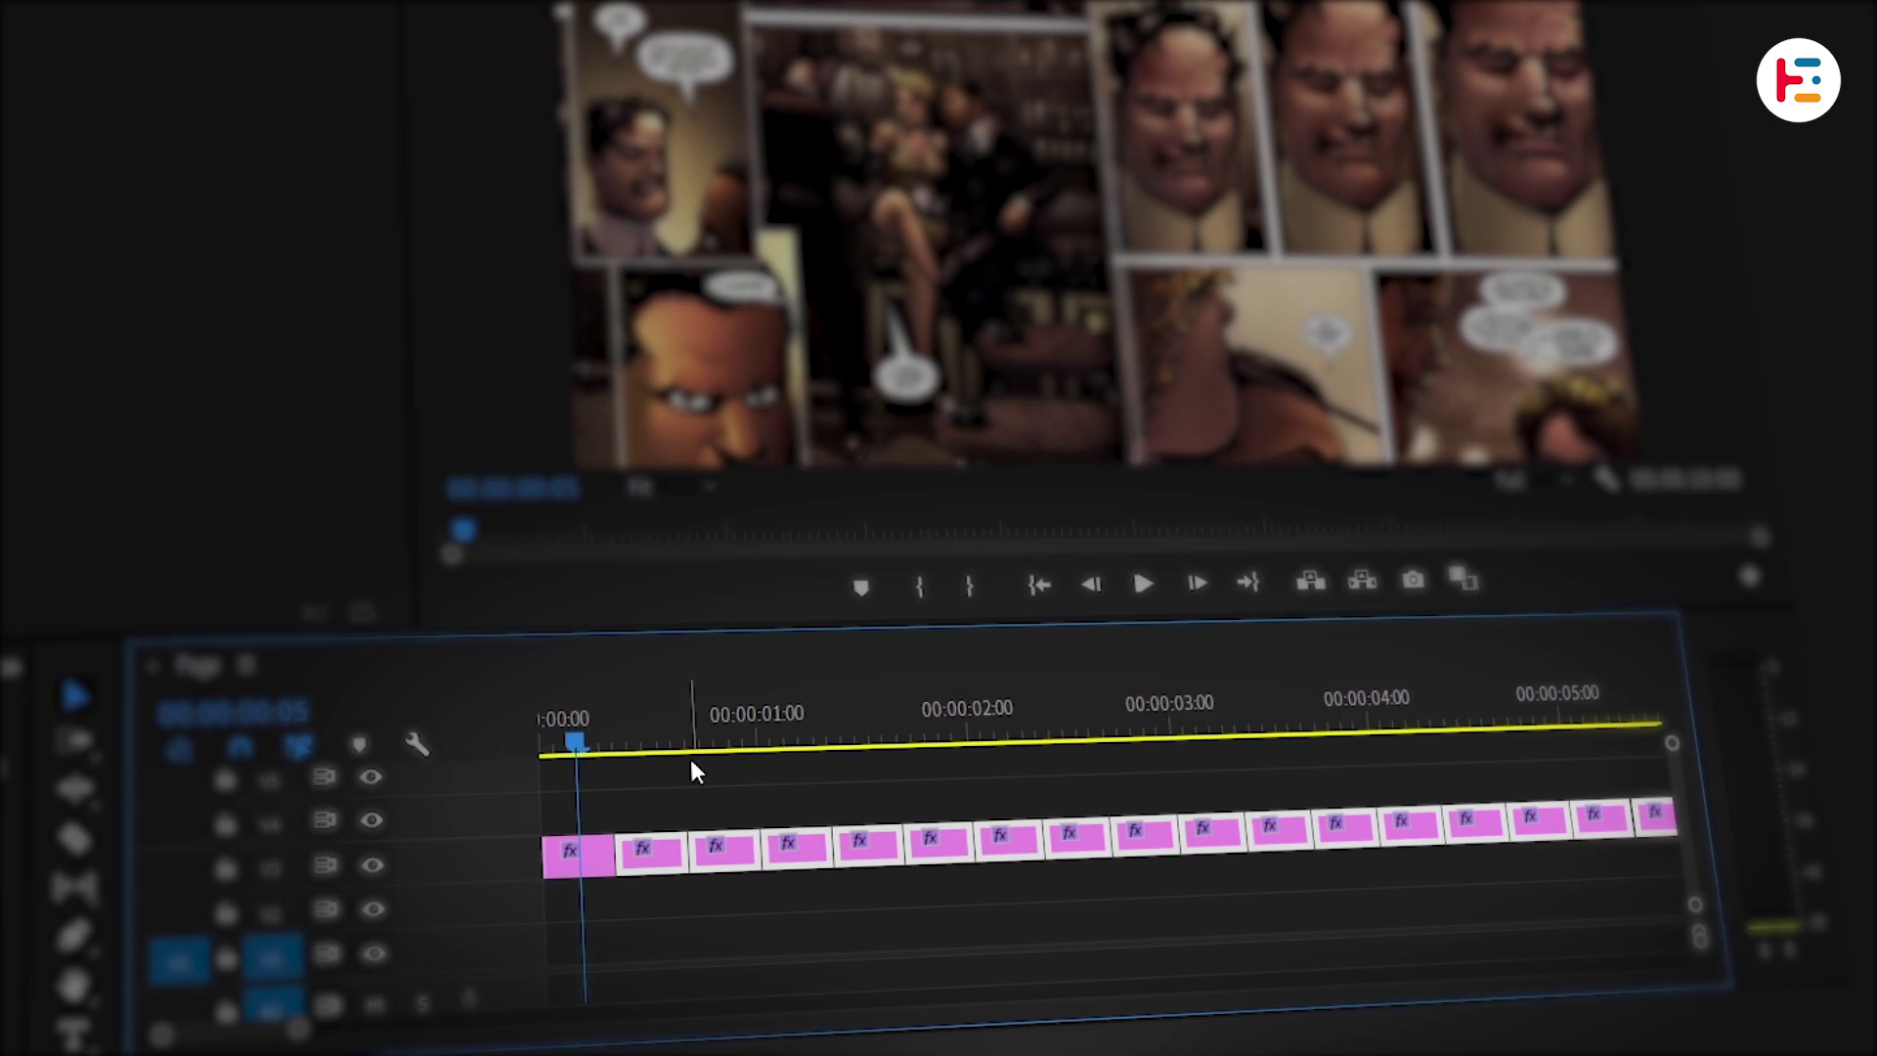
pyautogui.moveTo(669, 851); pyautogui.dragTo(667, 754)
pyautogui.moveTo(481, 772); pyautogui.dragTo(1701, 154)
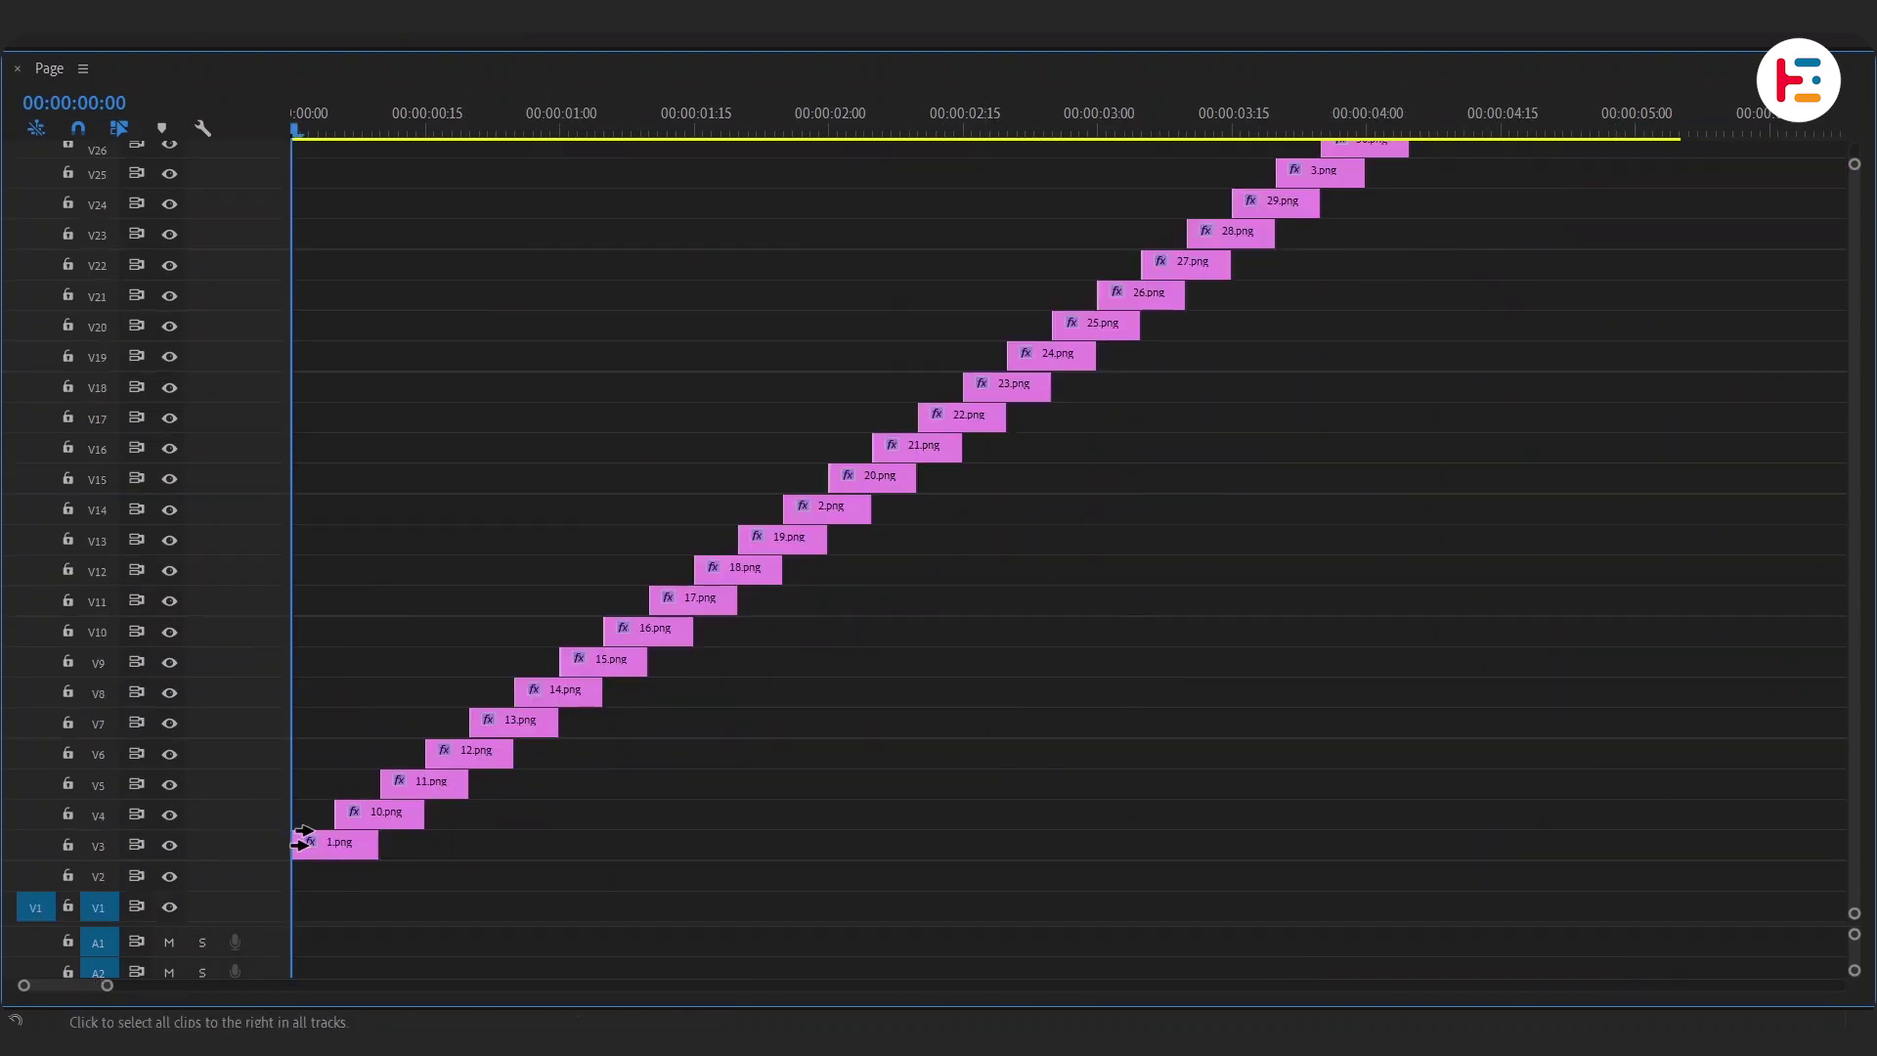
# Step: Nest the staircased page clips into a single Comic Book Pages clip
pyautogui.click(318, 843)
pyautogui.rightClick(579, 666)
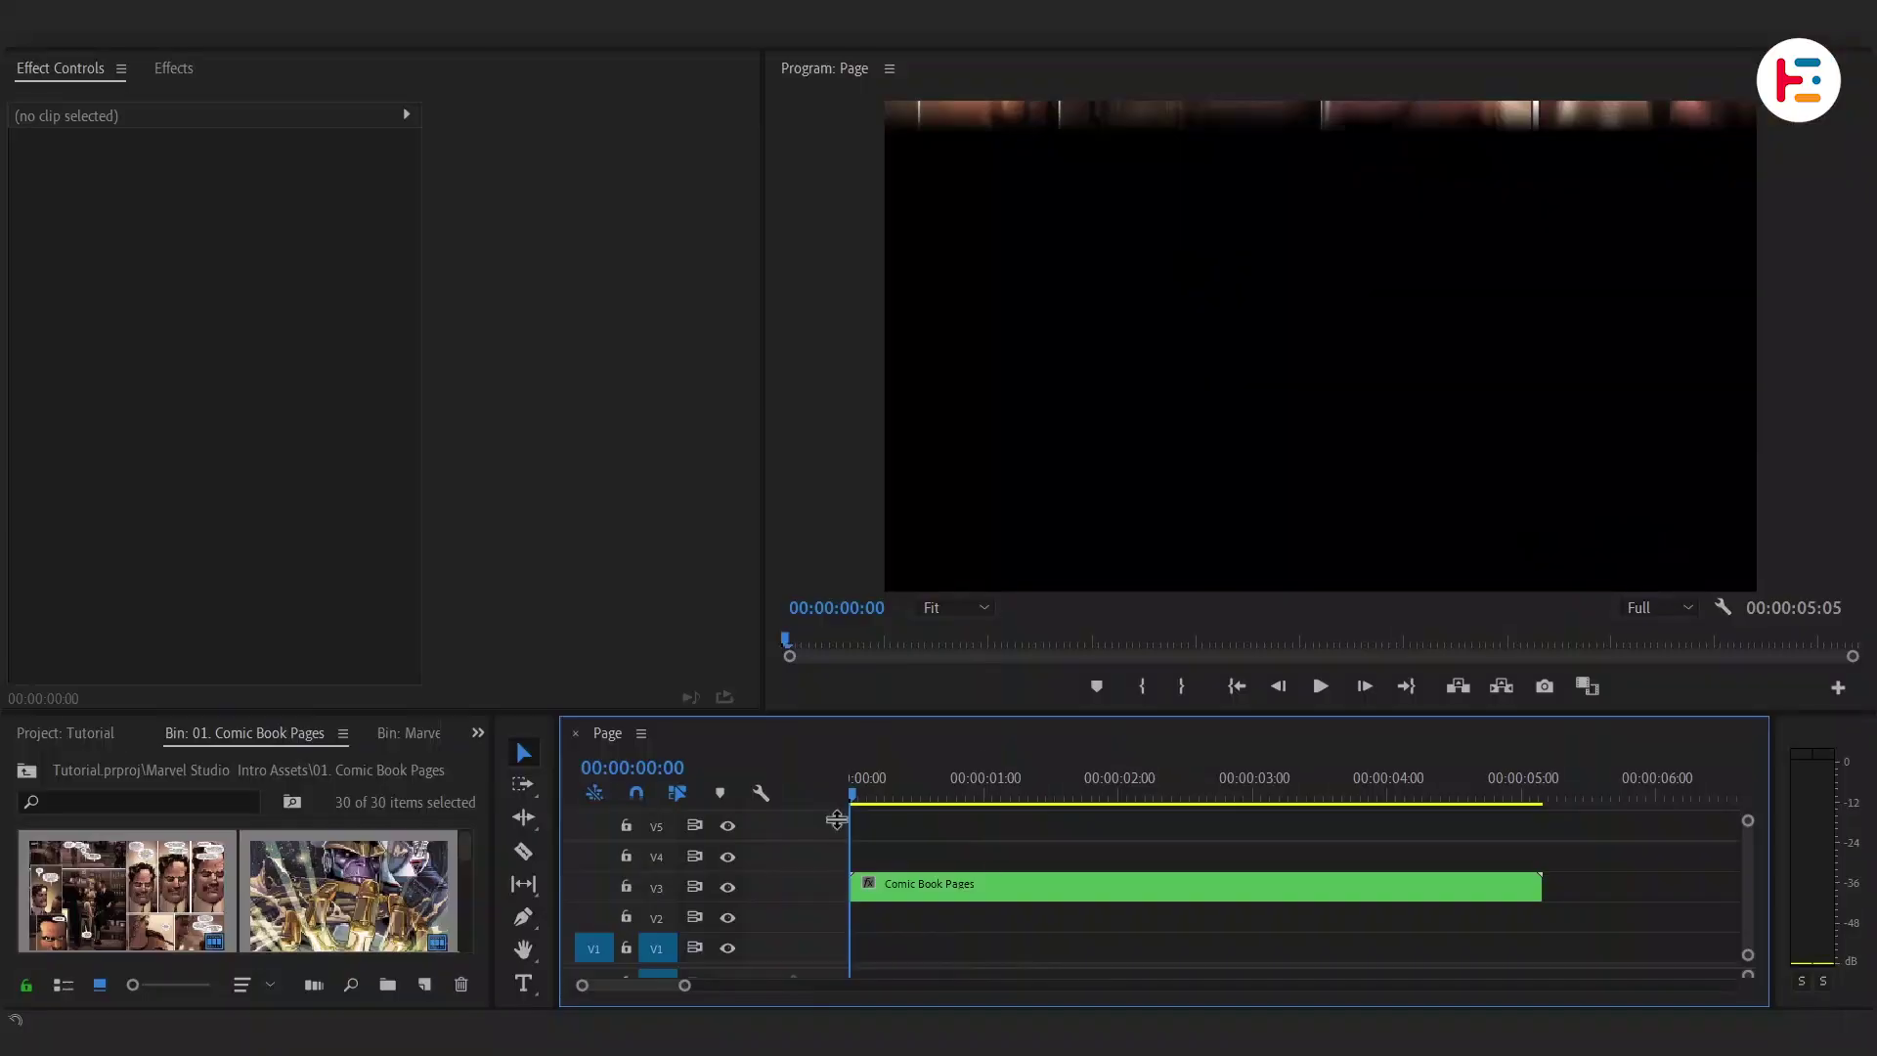
pyautogui.click(979, 897)
# Step: Apply Basic 3D and keyframe Scale, Rotation, Swivel -22° and Tilt -12°, ending at 00:00:05:00
pyautogui.click(166, 71)
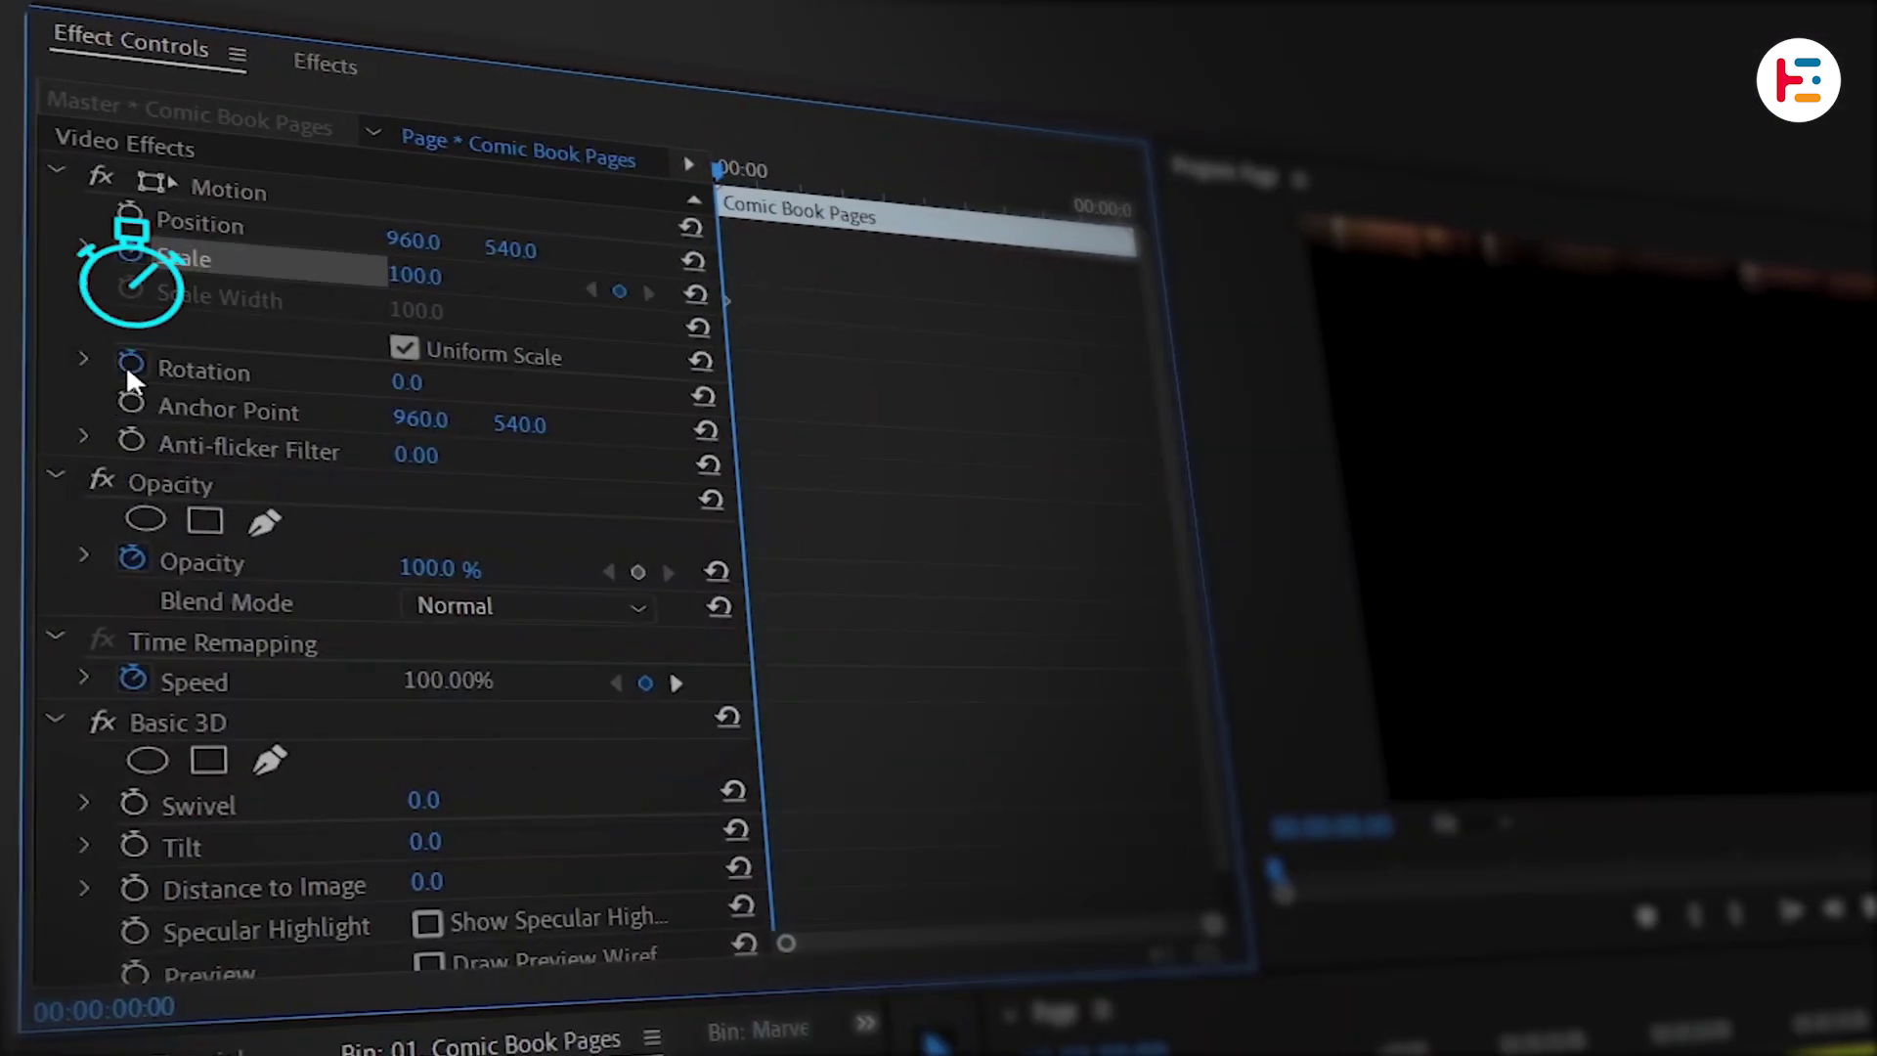
pyautogui.click(129, 366)
pyautogui.click(132, 800)
pyautogui.click(137, 846)
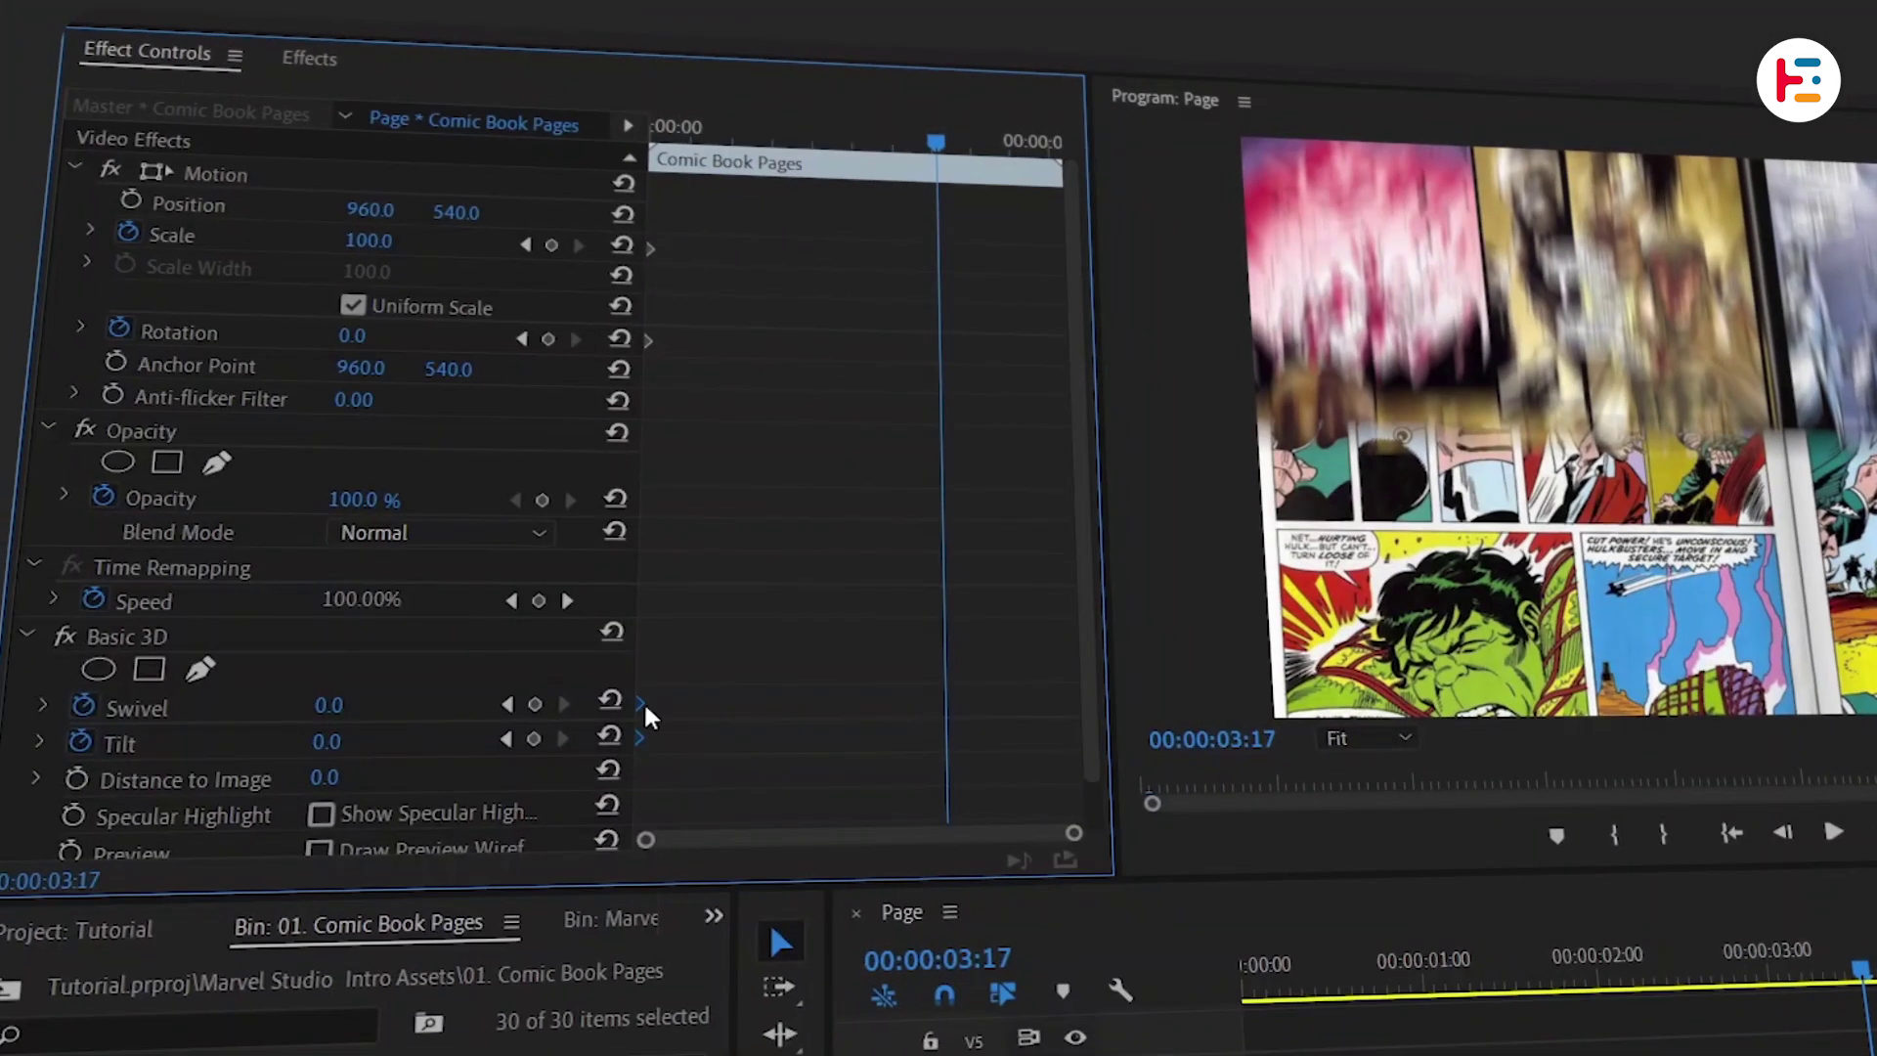
pyautogui.moveTo(644, 707); pyautogui.dragTo(945, 705)
pyautogui.moveTo(936, 143); pyautogui.dragTo(1048, 142)
pyautogui.click(696, 409)
pyautogui.moveTo(653, 257); pyautogui.dragTo(1050, 283)
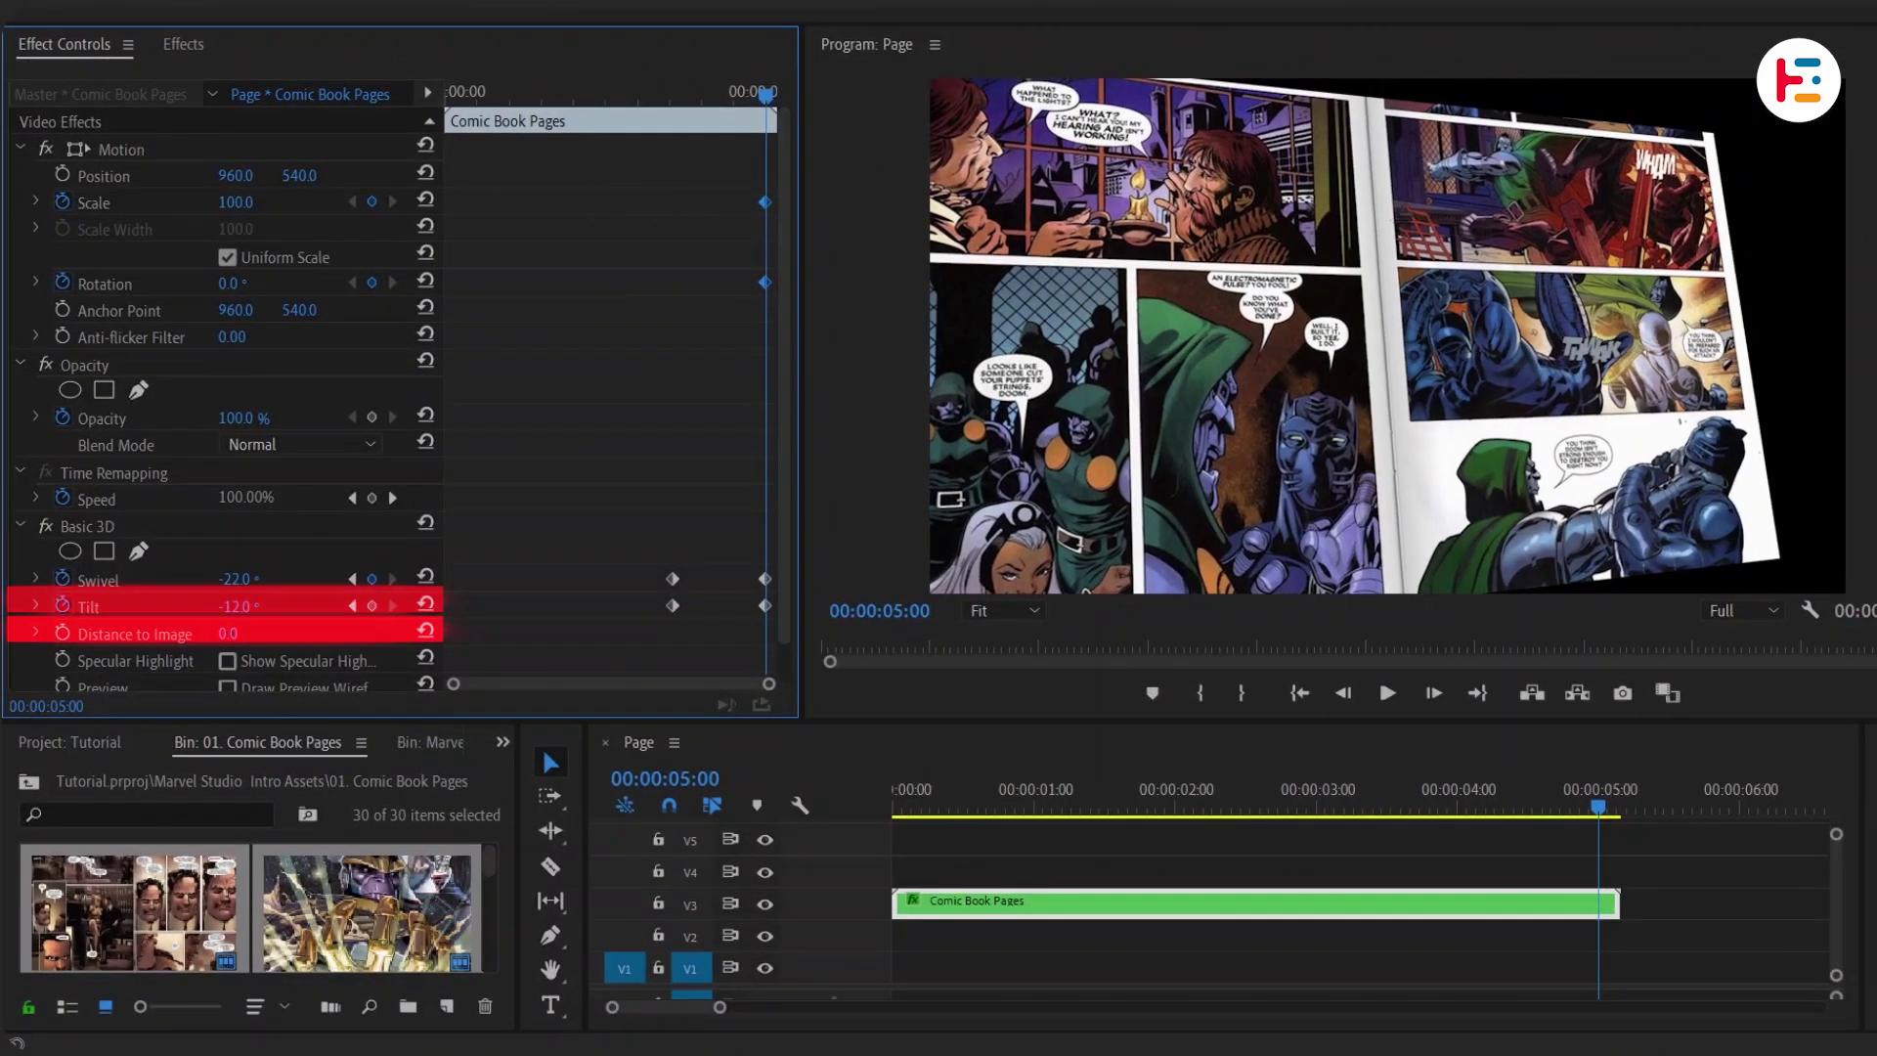
# Step: Key the page to Rotation -30° and Scale 174 at 14 frames, then drift Position X right
pyautogui.click(474, 92)
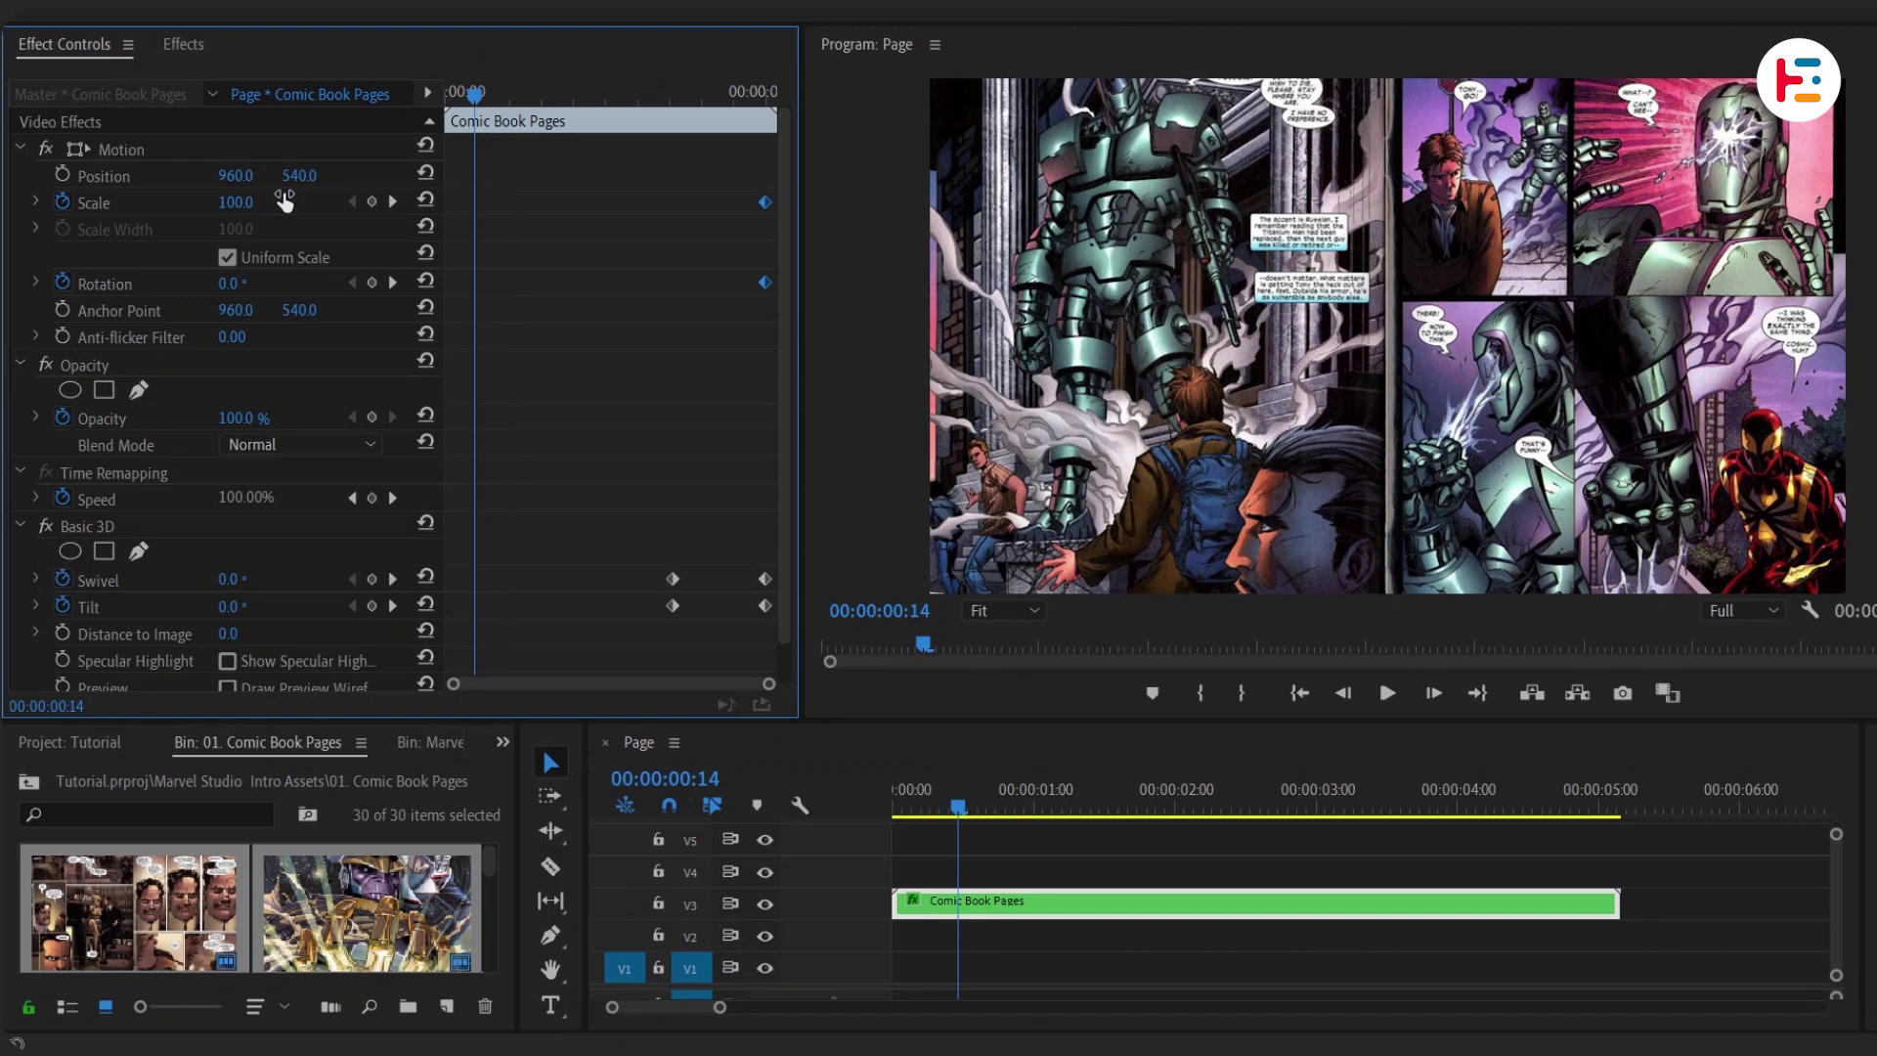
pyautogui.moveTo(225, 284); pyautogui.dragTo(181, 284)
pyautogui.moveTo(277, 209); pyautogui.dragTo(528, 324)
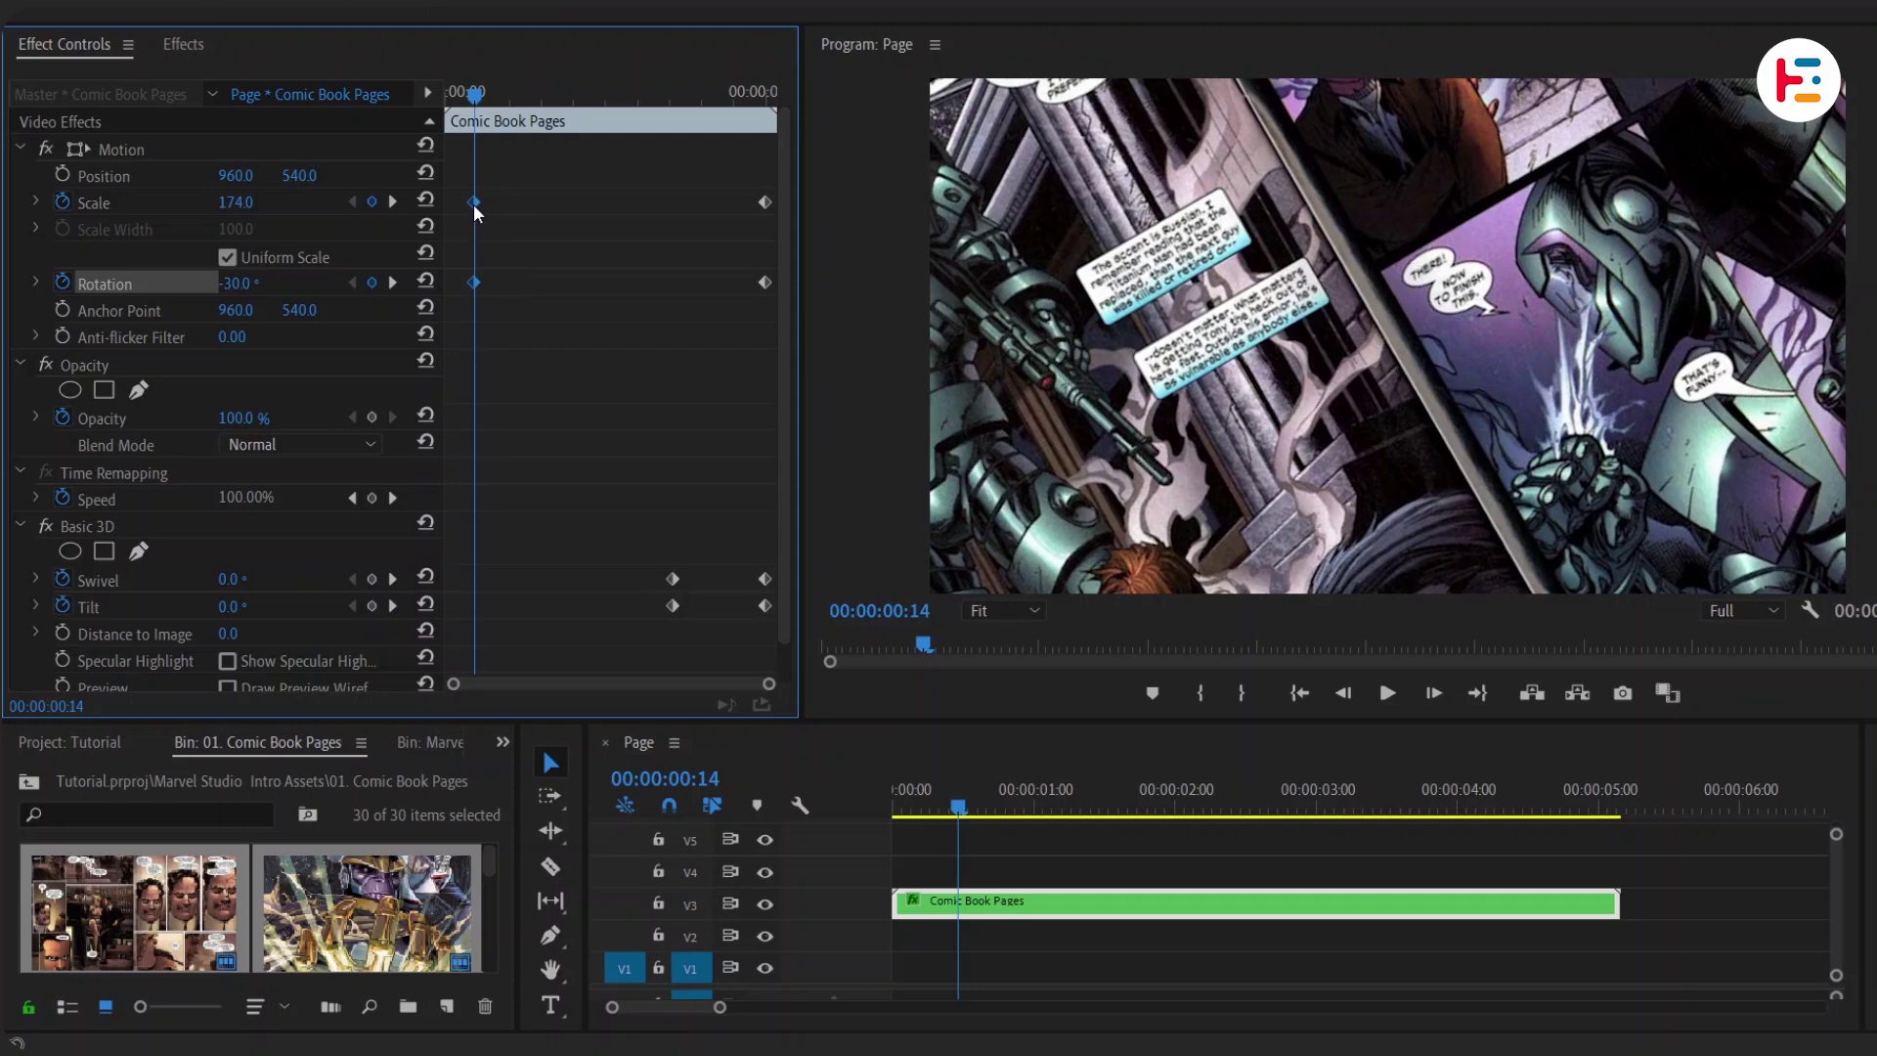
pyautogui.press('space')
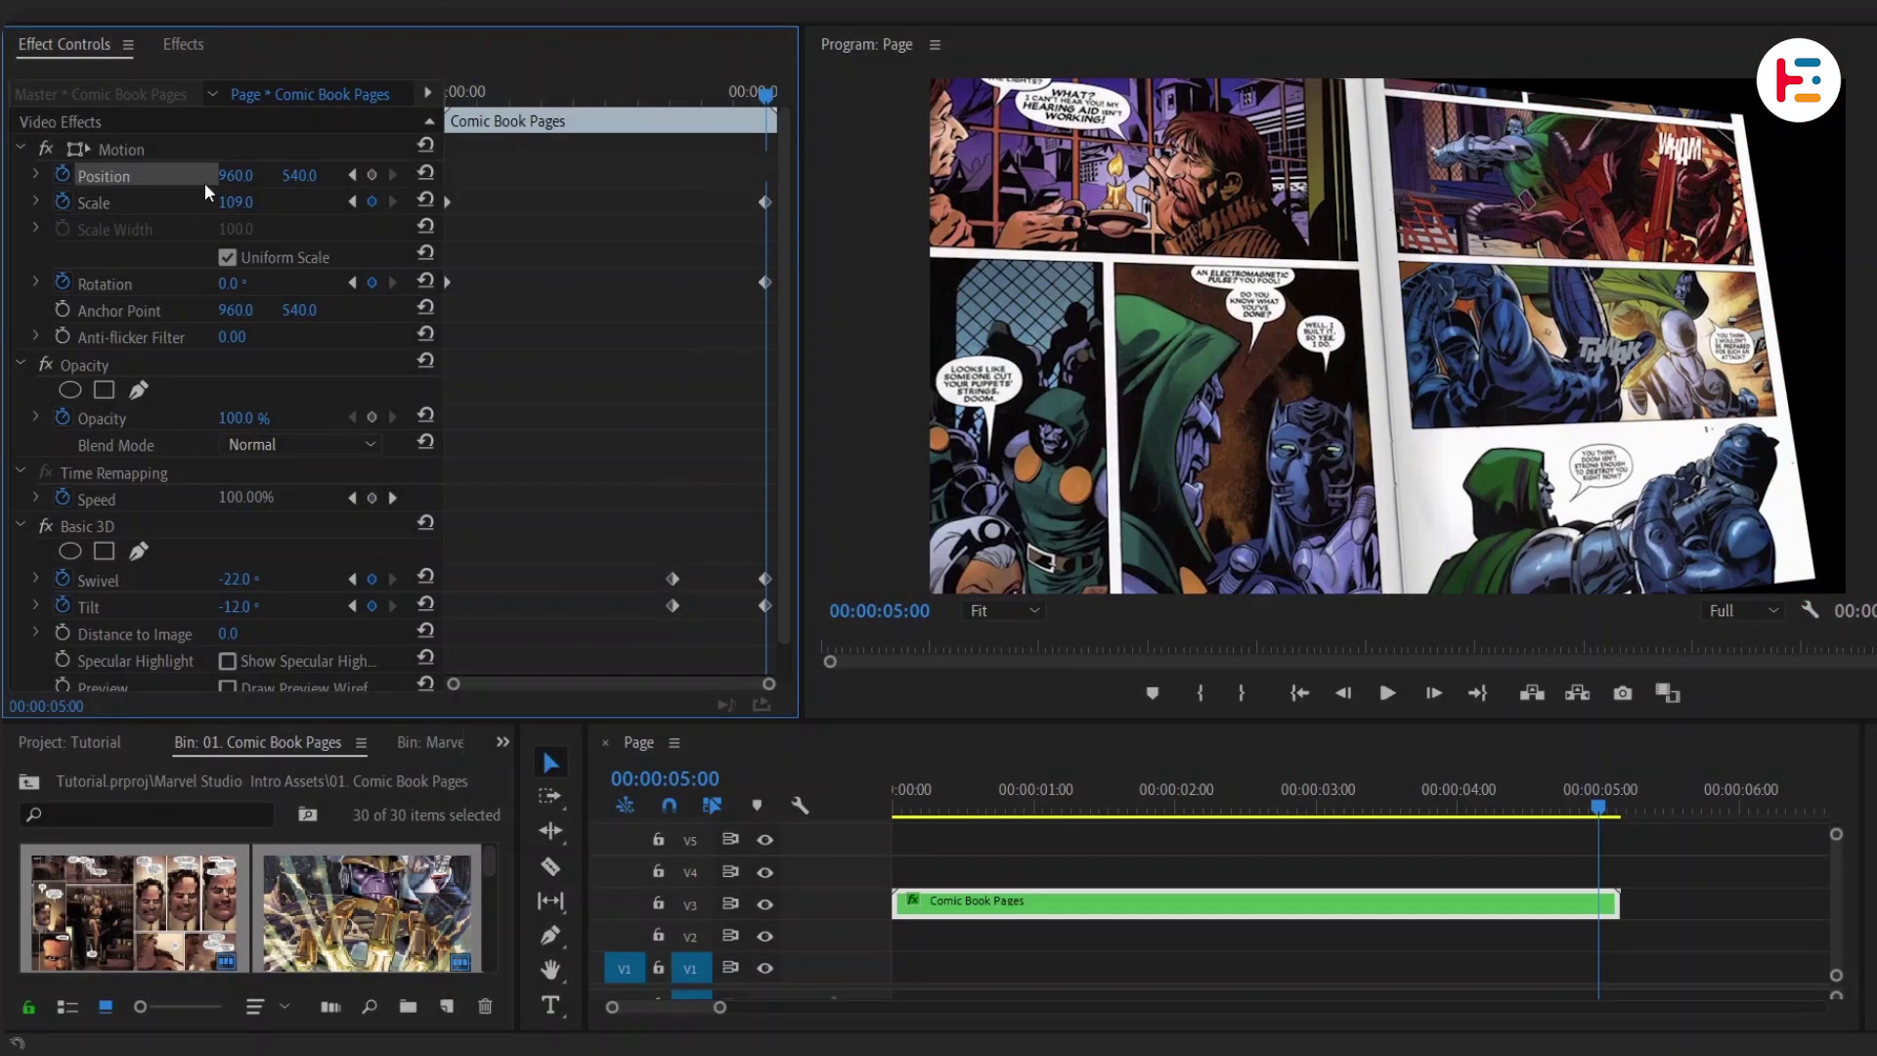
pyautogui.moveTo(235, 175); pyautogui.dragTo(429, 175)
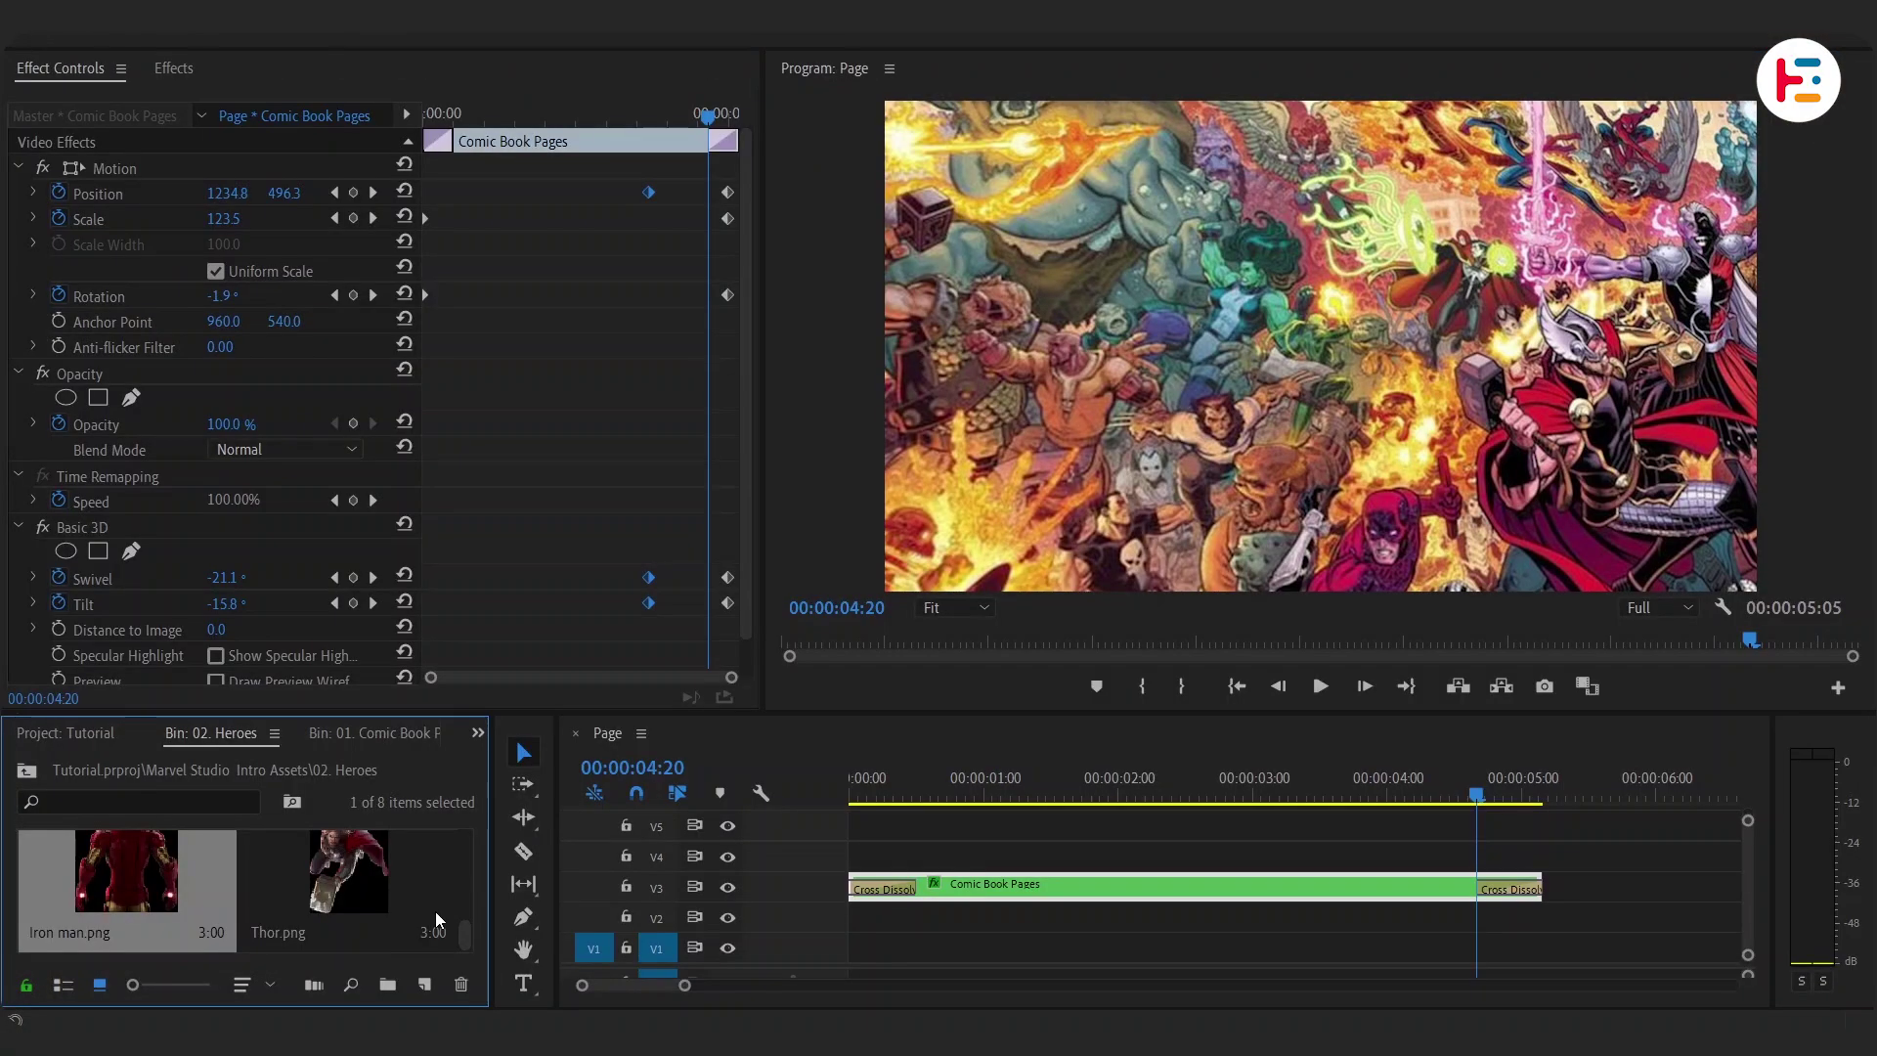
# Step: Place Iron man.png on V4 and keyframe Position and Scale 195.4 to 66.4 with Ease Out
pyautogui.moveTo(1399, 909); pyautogui.dragTo(1541, 868)
pyautogui.hscroll(3, 1541, 868)
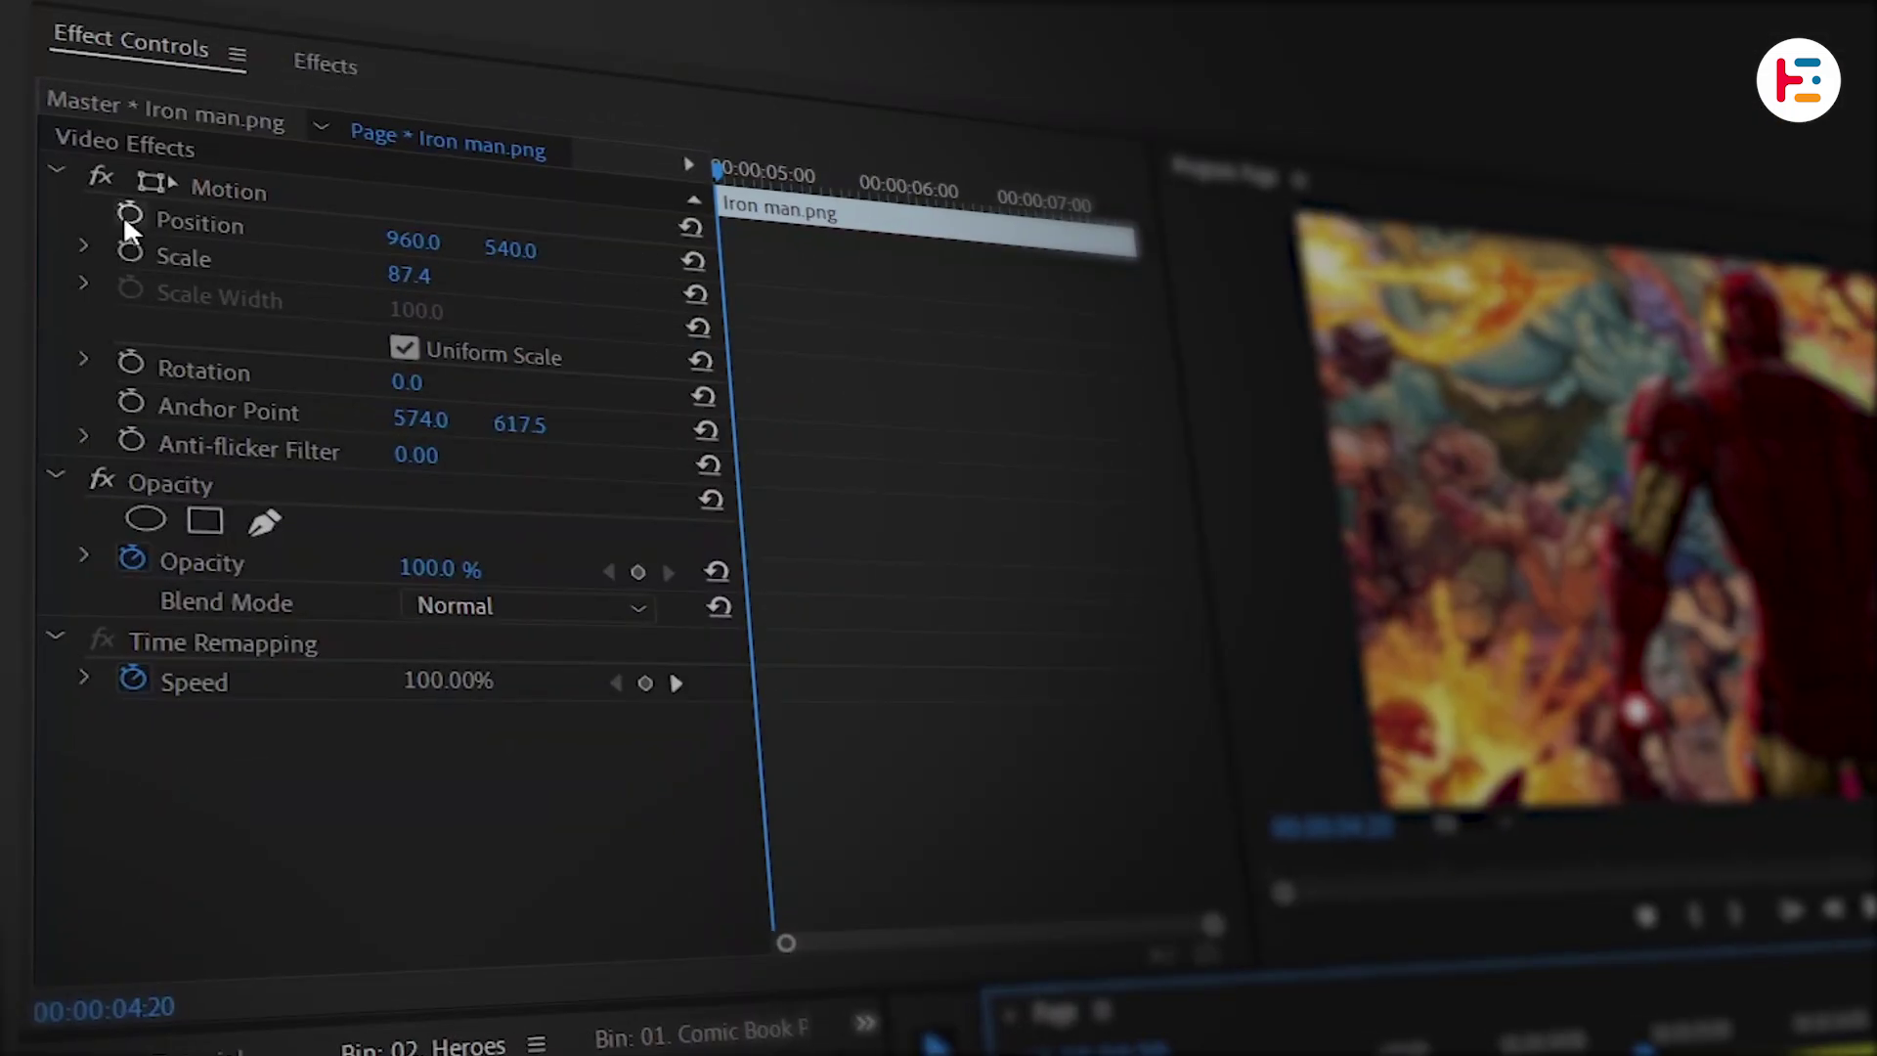
pyautogui.click(58, 193)
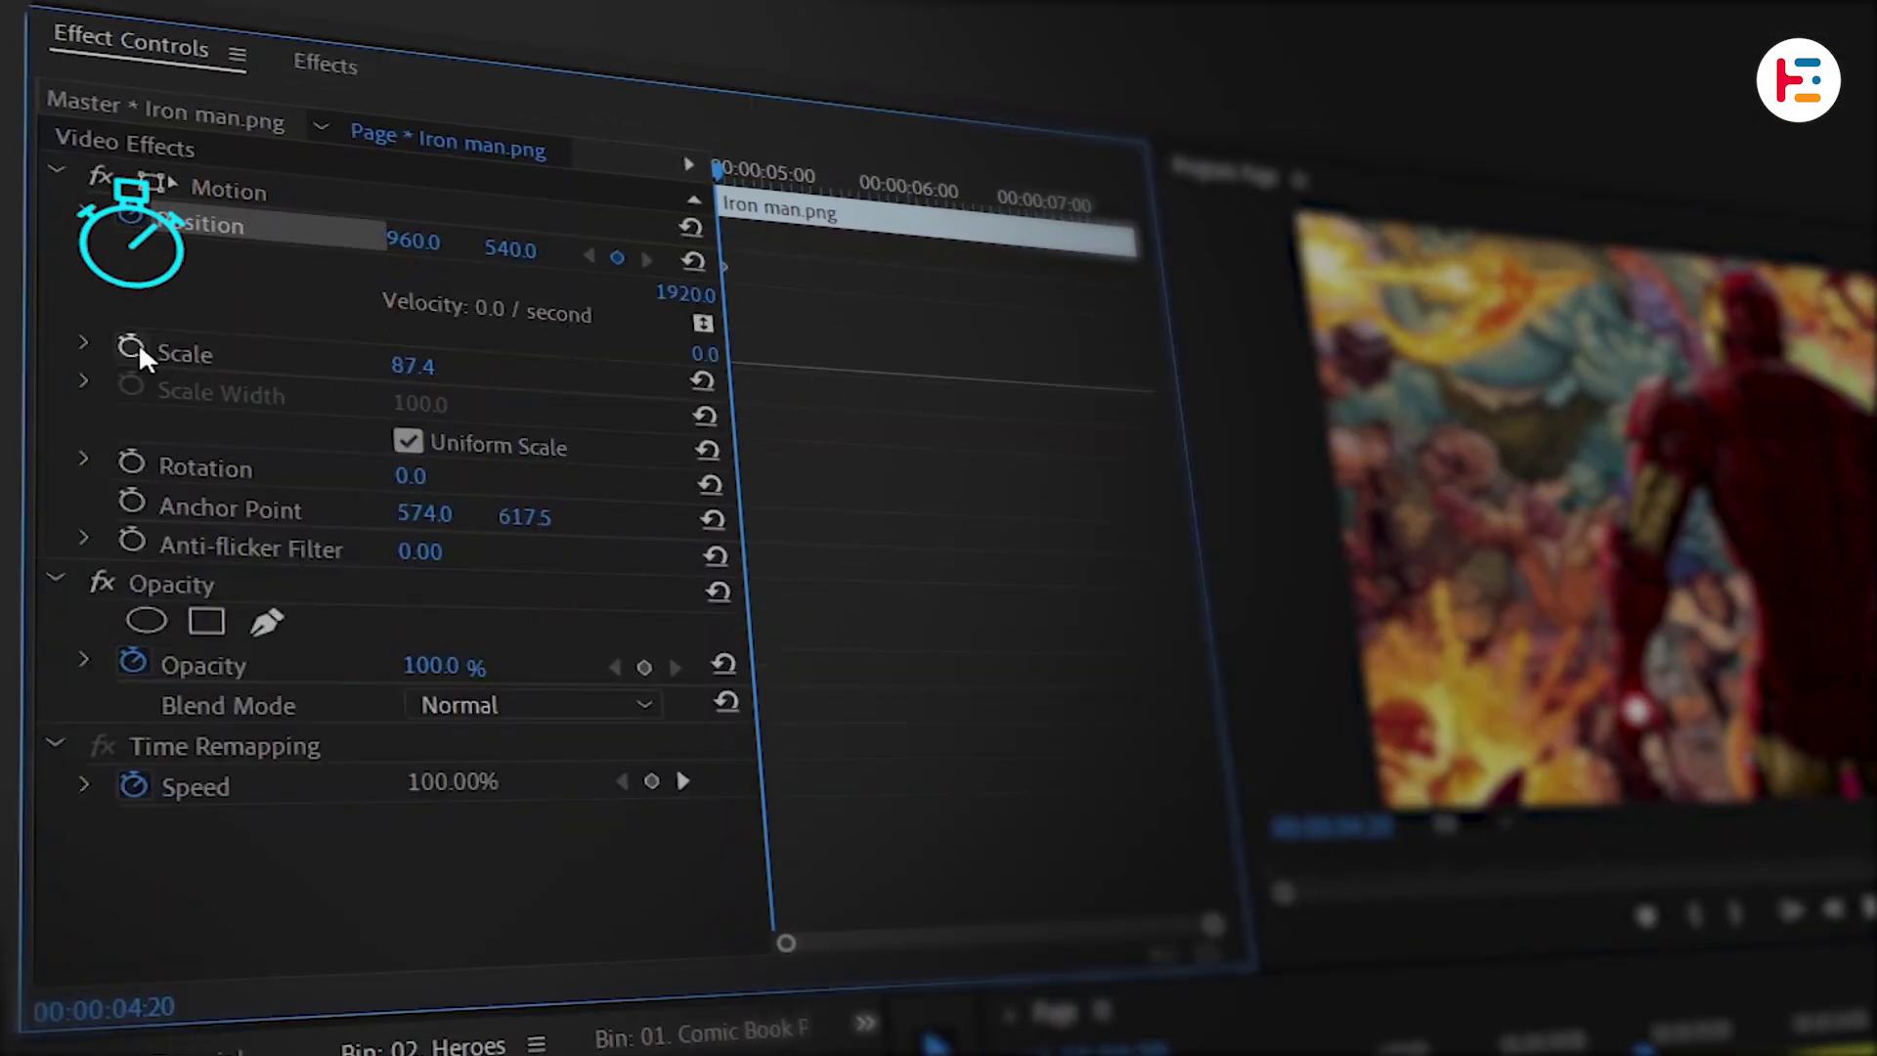
pyautogui.click(88, 350)
pyautogui.click(410, 366)
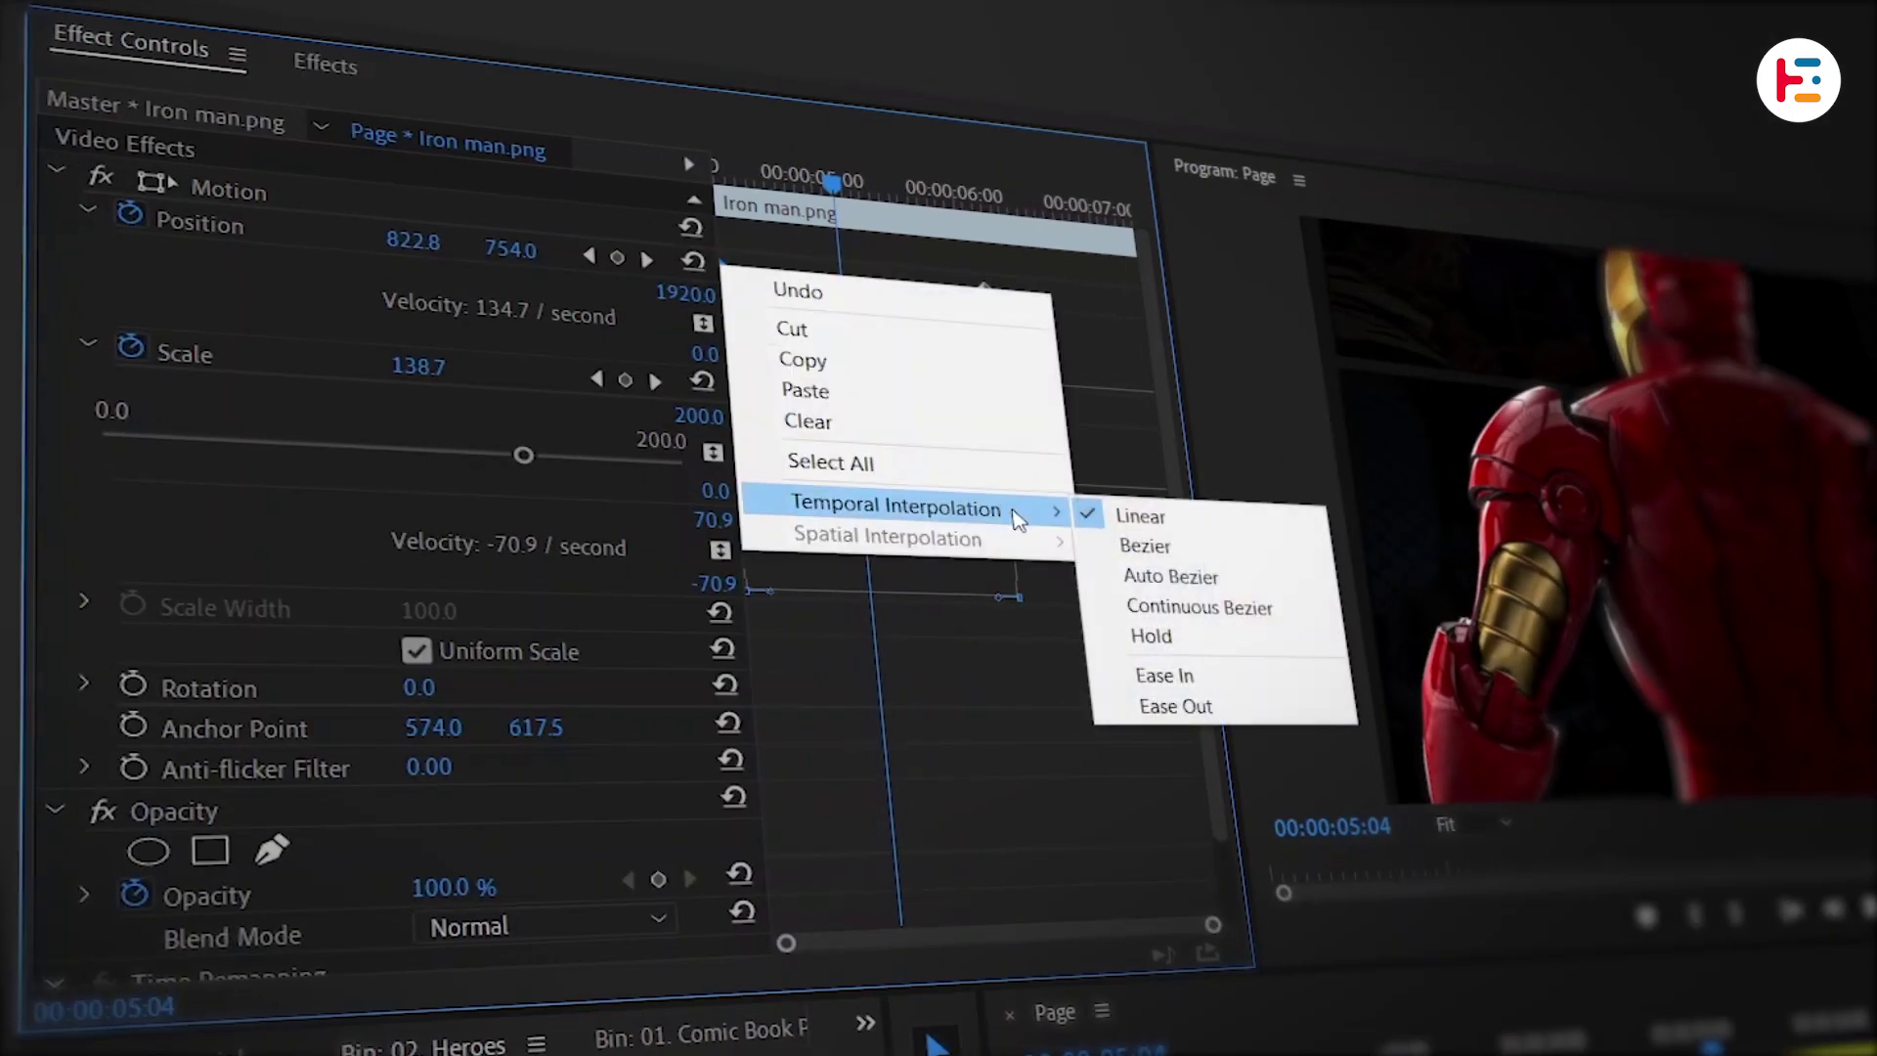
pyautogui.click(1241, 709)
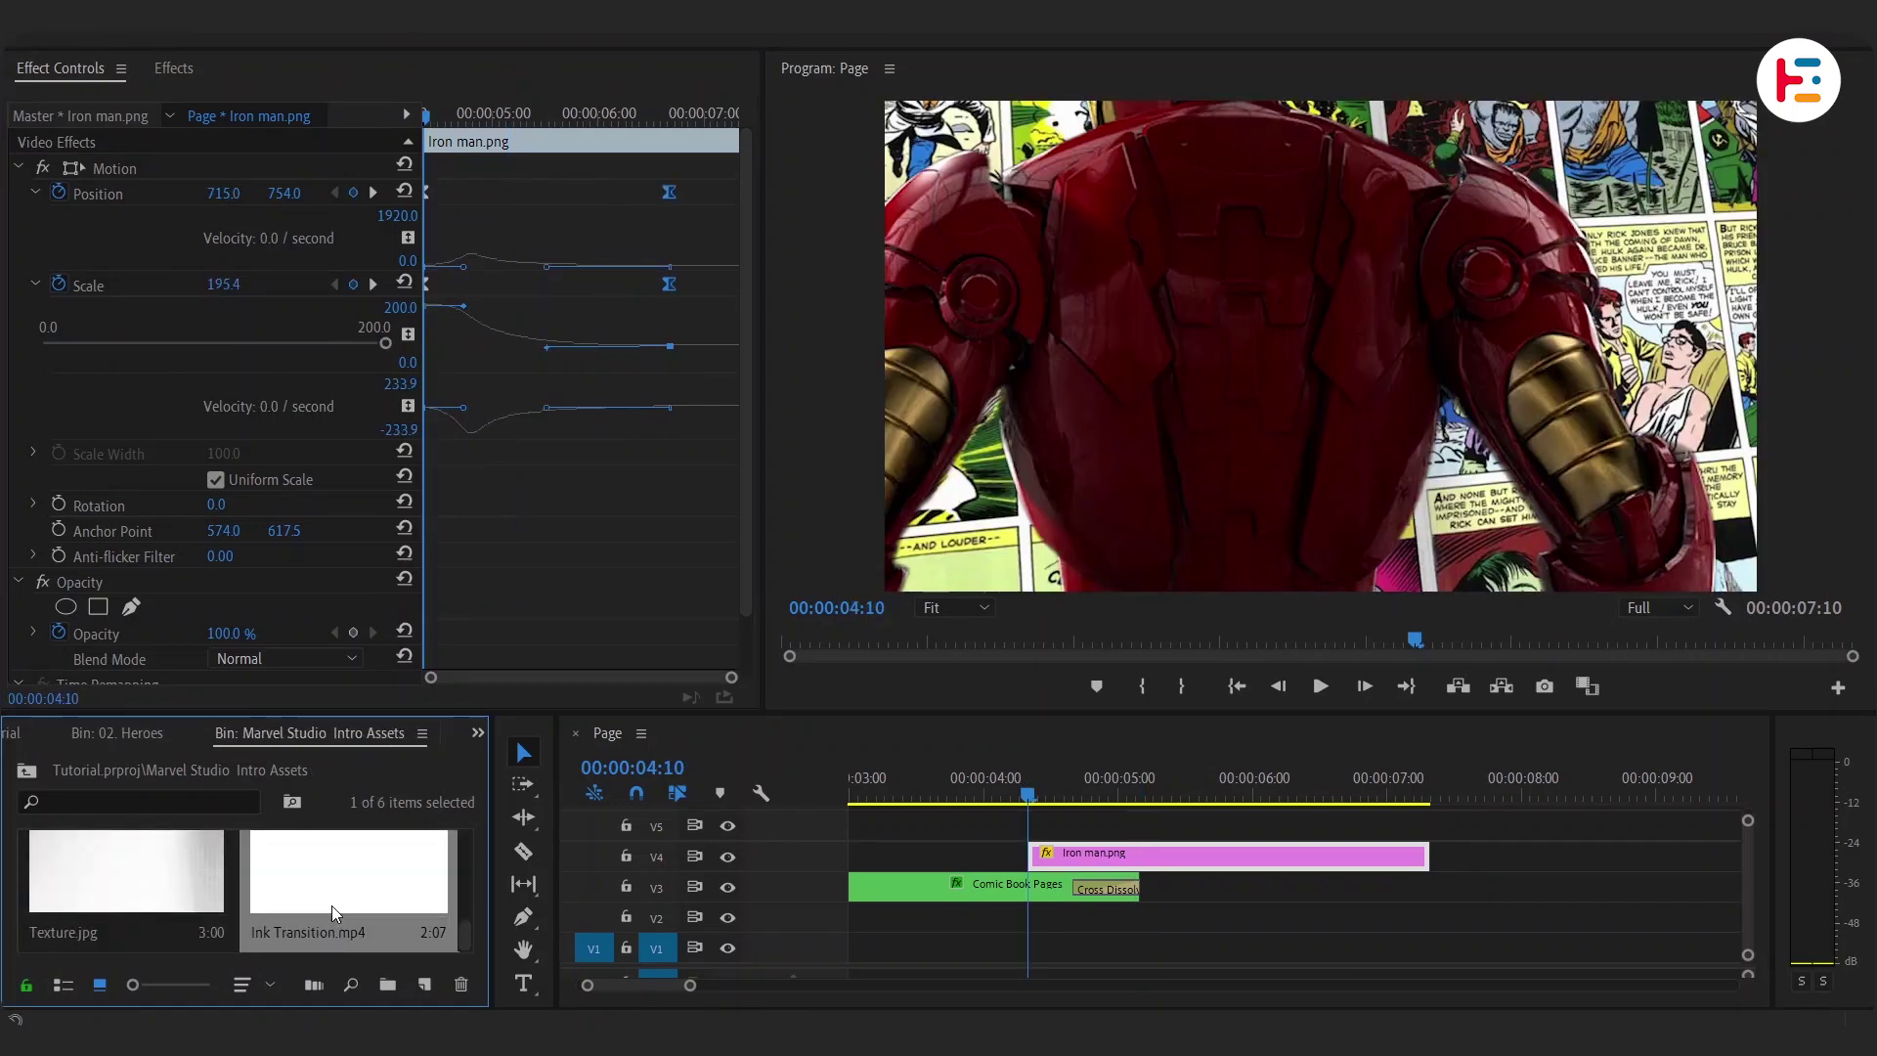
# Step: Add Ink Transition.mp4 and give Iron Man a Track Matte Key using the ink track as Matte Luma
pyautogui.moveTo(350, 876)
pyautogui.mouseDown()
pyautogui.moveTo(1059, 809)
pyautogui.moveTo(1045, 836)
pyautogui.moveTo(1131, 792)
pyautogui.moveTo(1046, 792)
pyautogui.mouseUp()
pyautogui.click(173, 67)
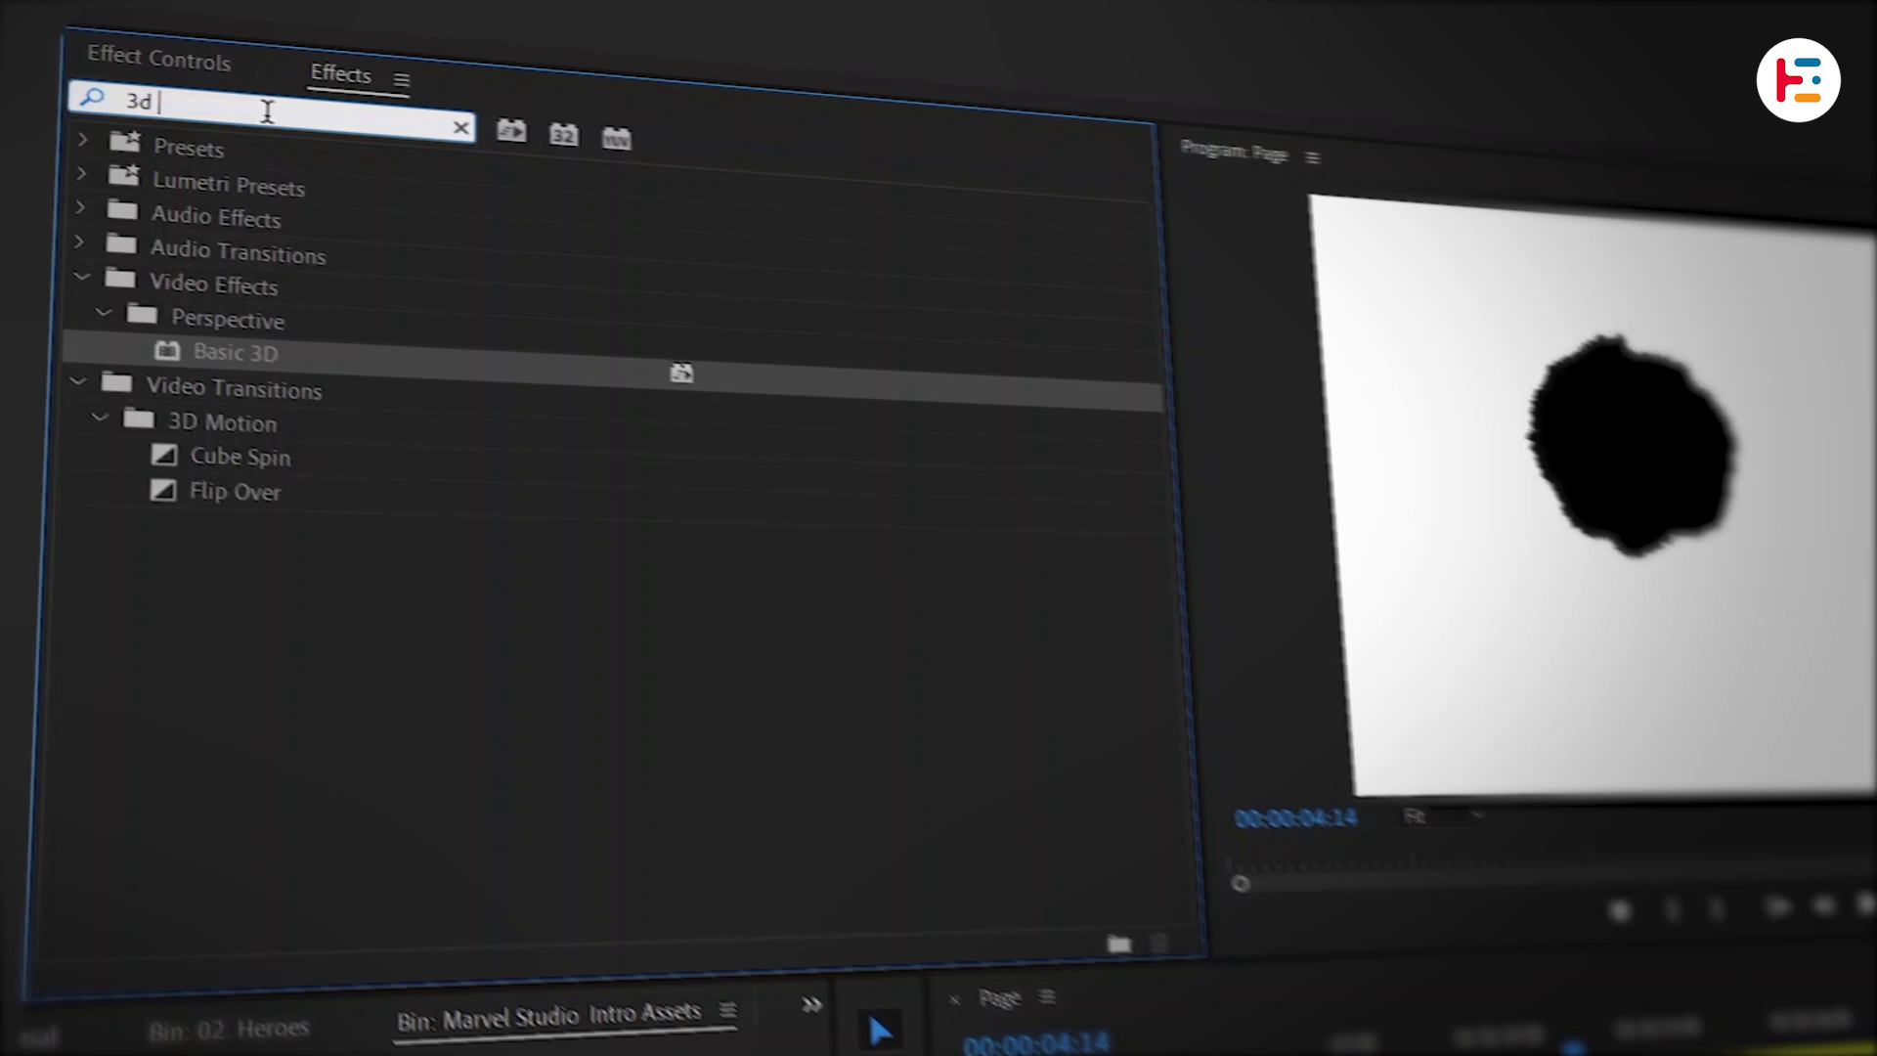
pyautogui.write('track')
pyautogui.click(196, 259)
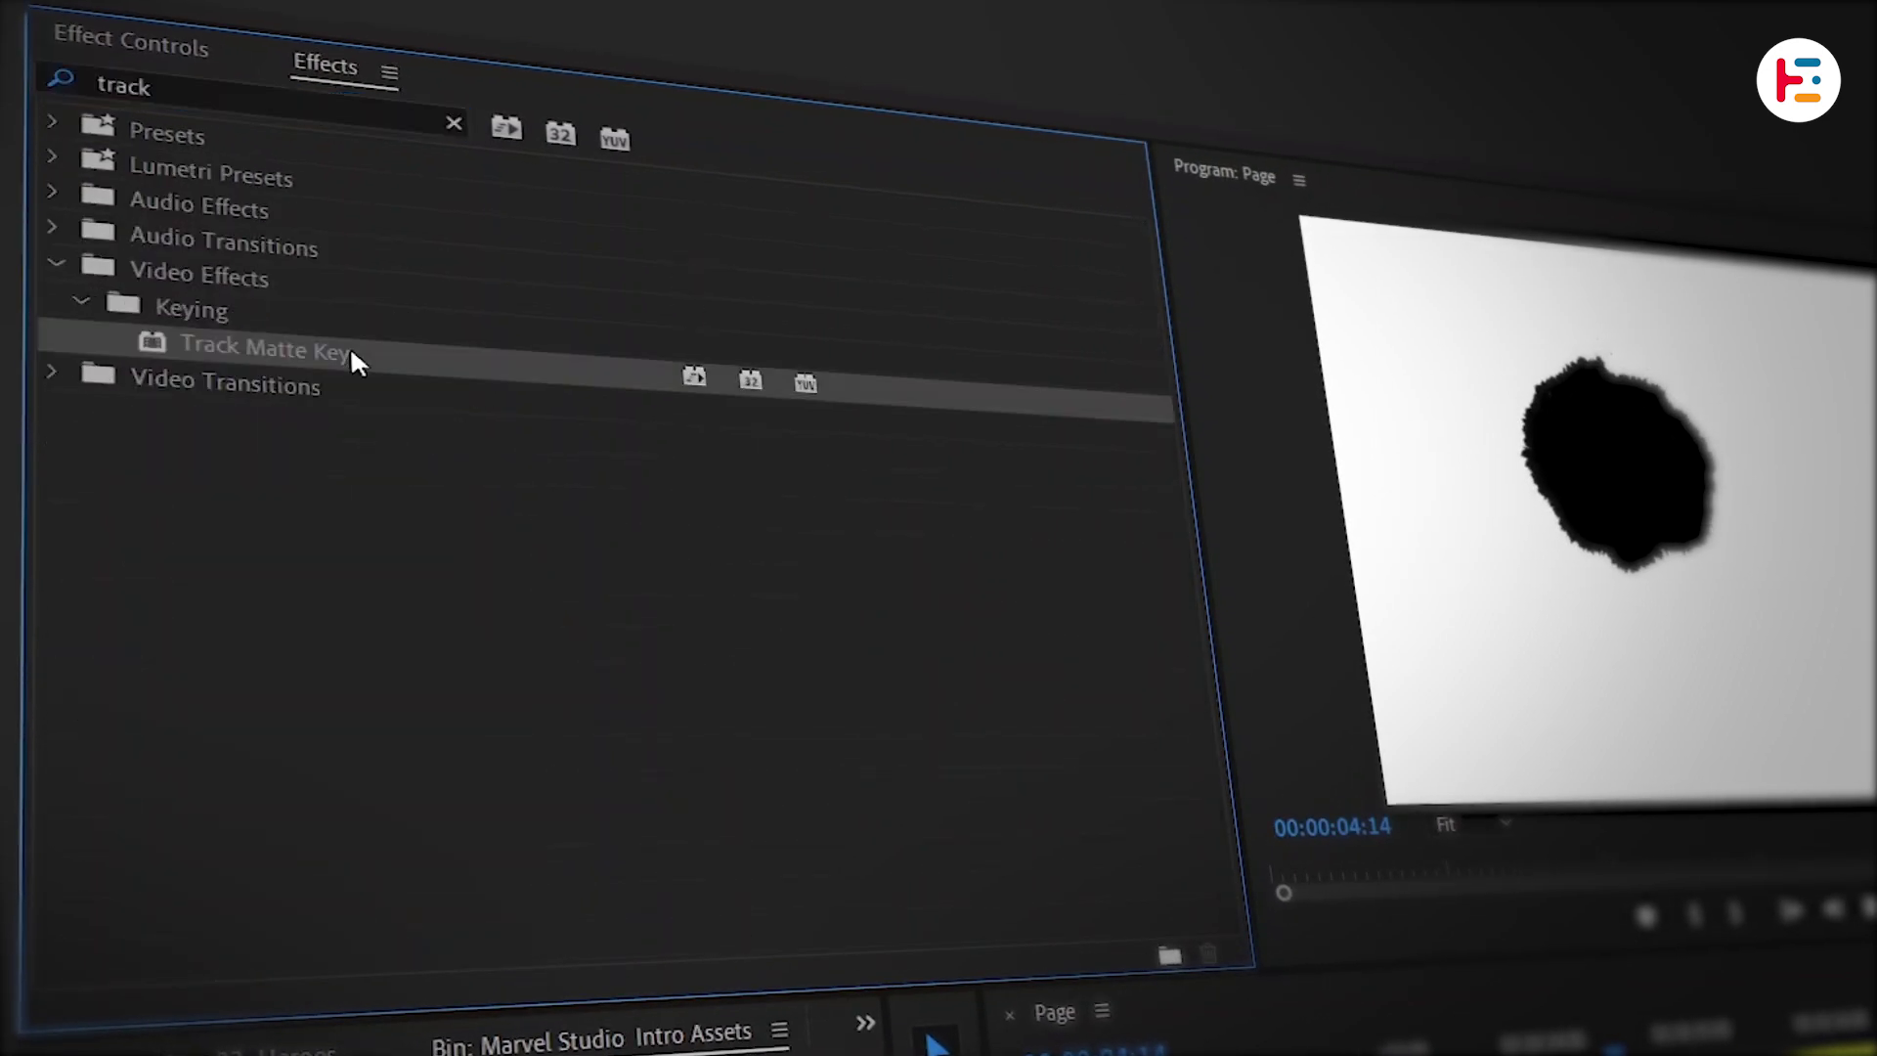
pyautogui.click(186, 42)
pyautogui.scroll(-3, 913, 743)
pyautogui.click(558, 826)
pyautogui.scroll(-3, 535, 782)
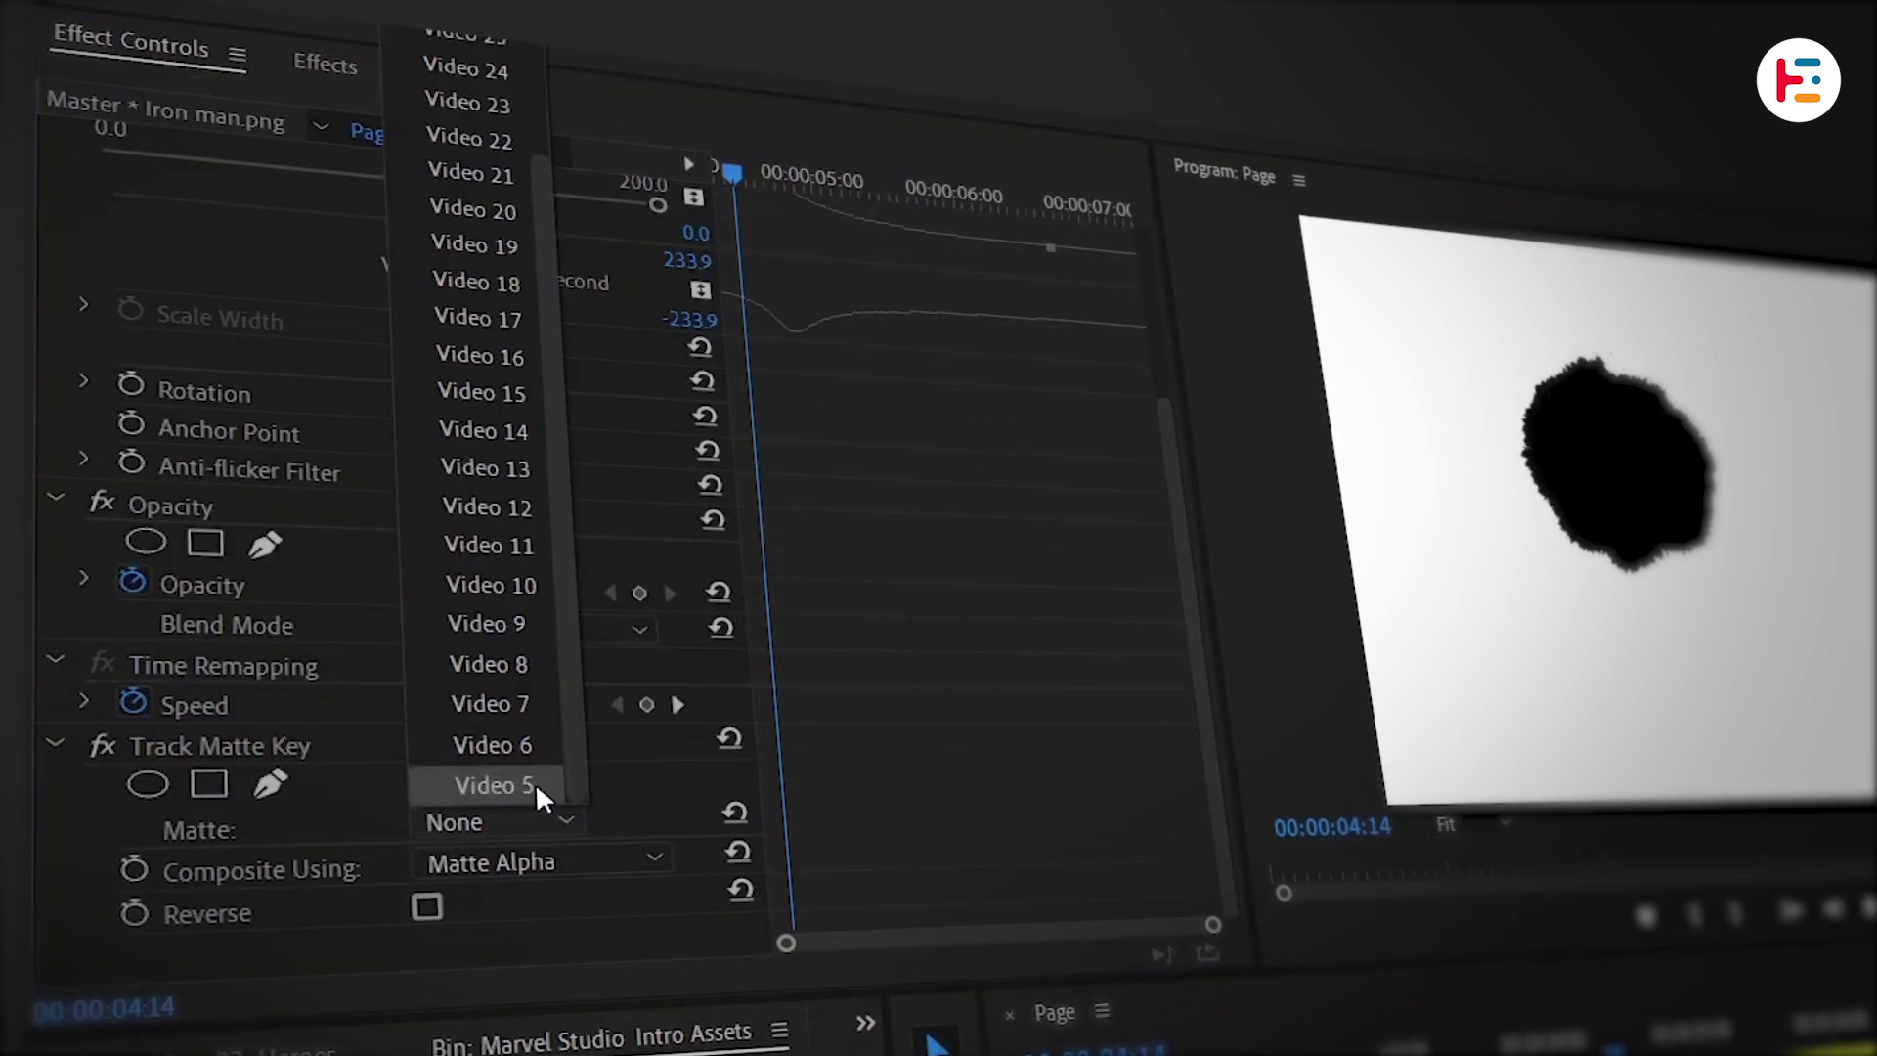
pyautogui.click(536, 782)
pyautogui.scroll(2, 536, 782)
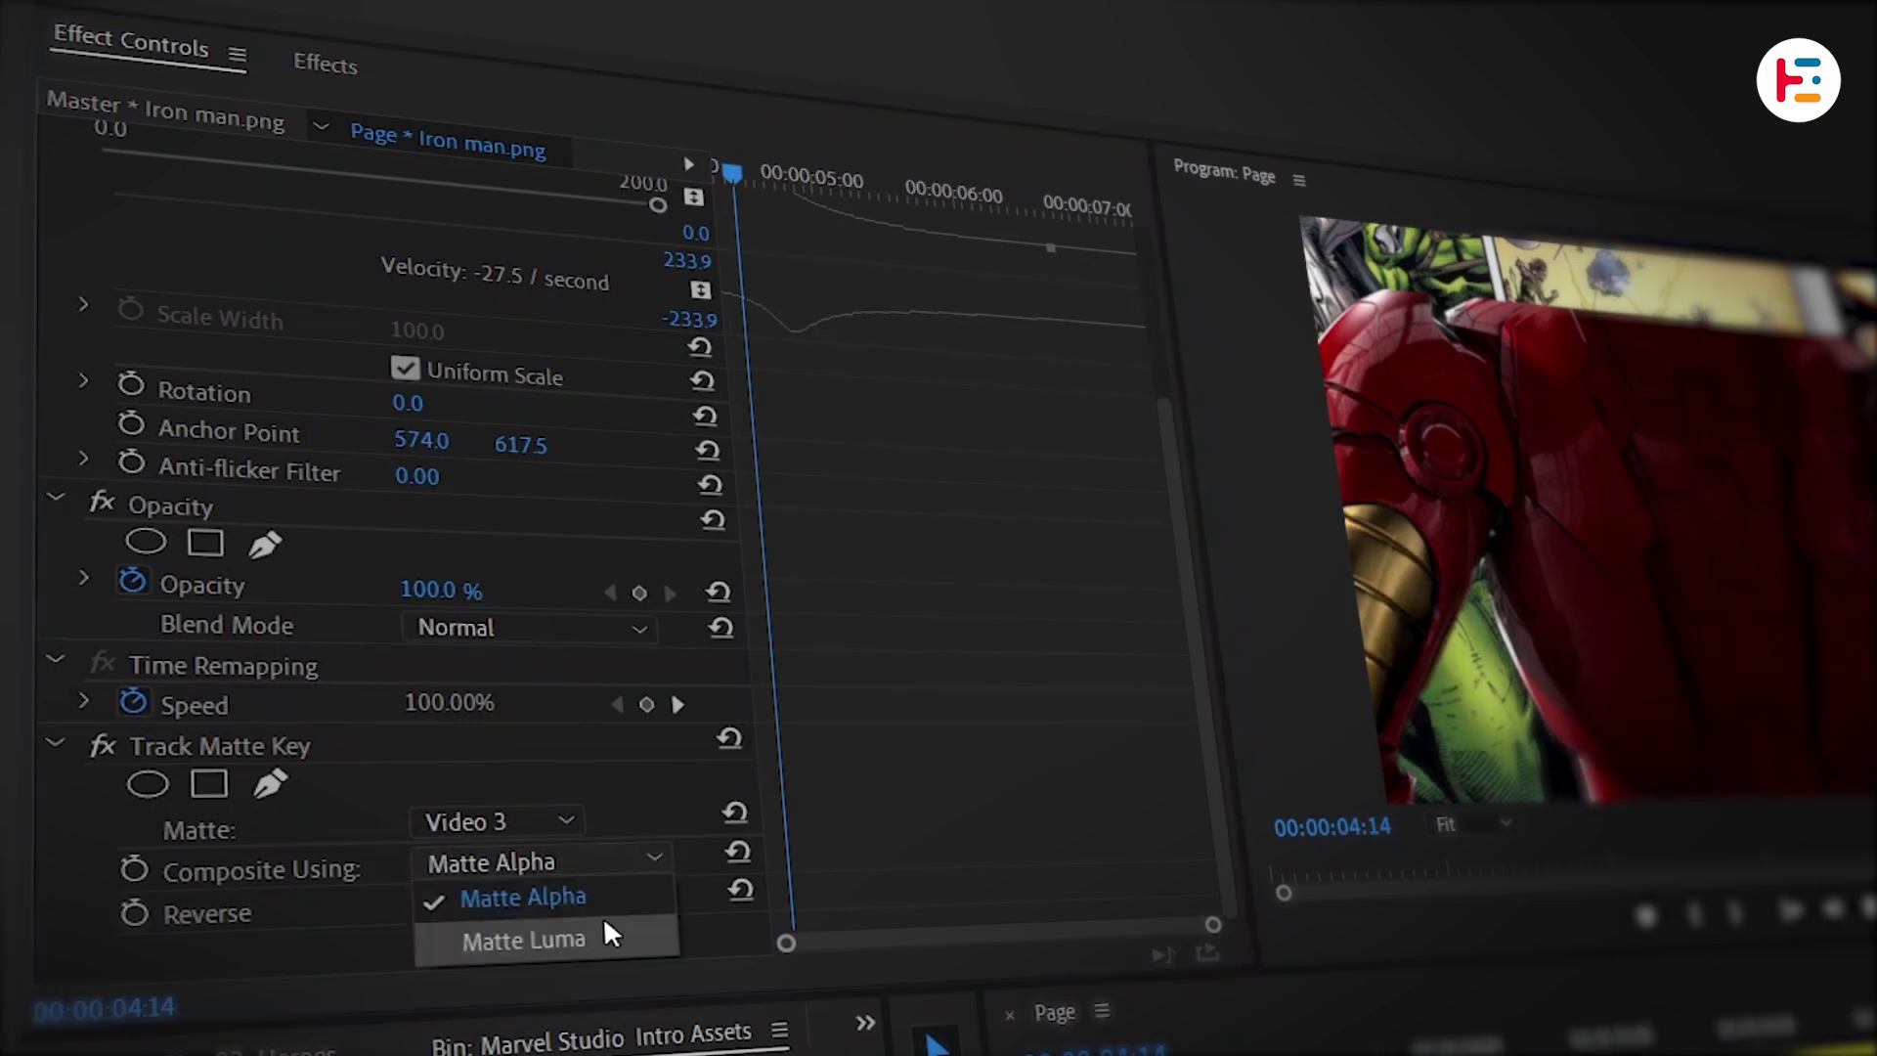
pyautogui.click(602, 931)
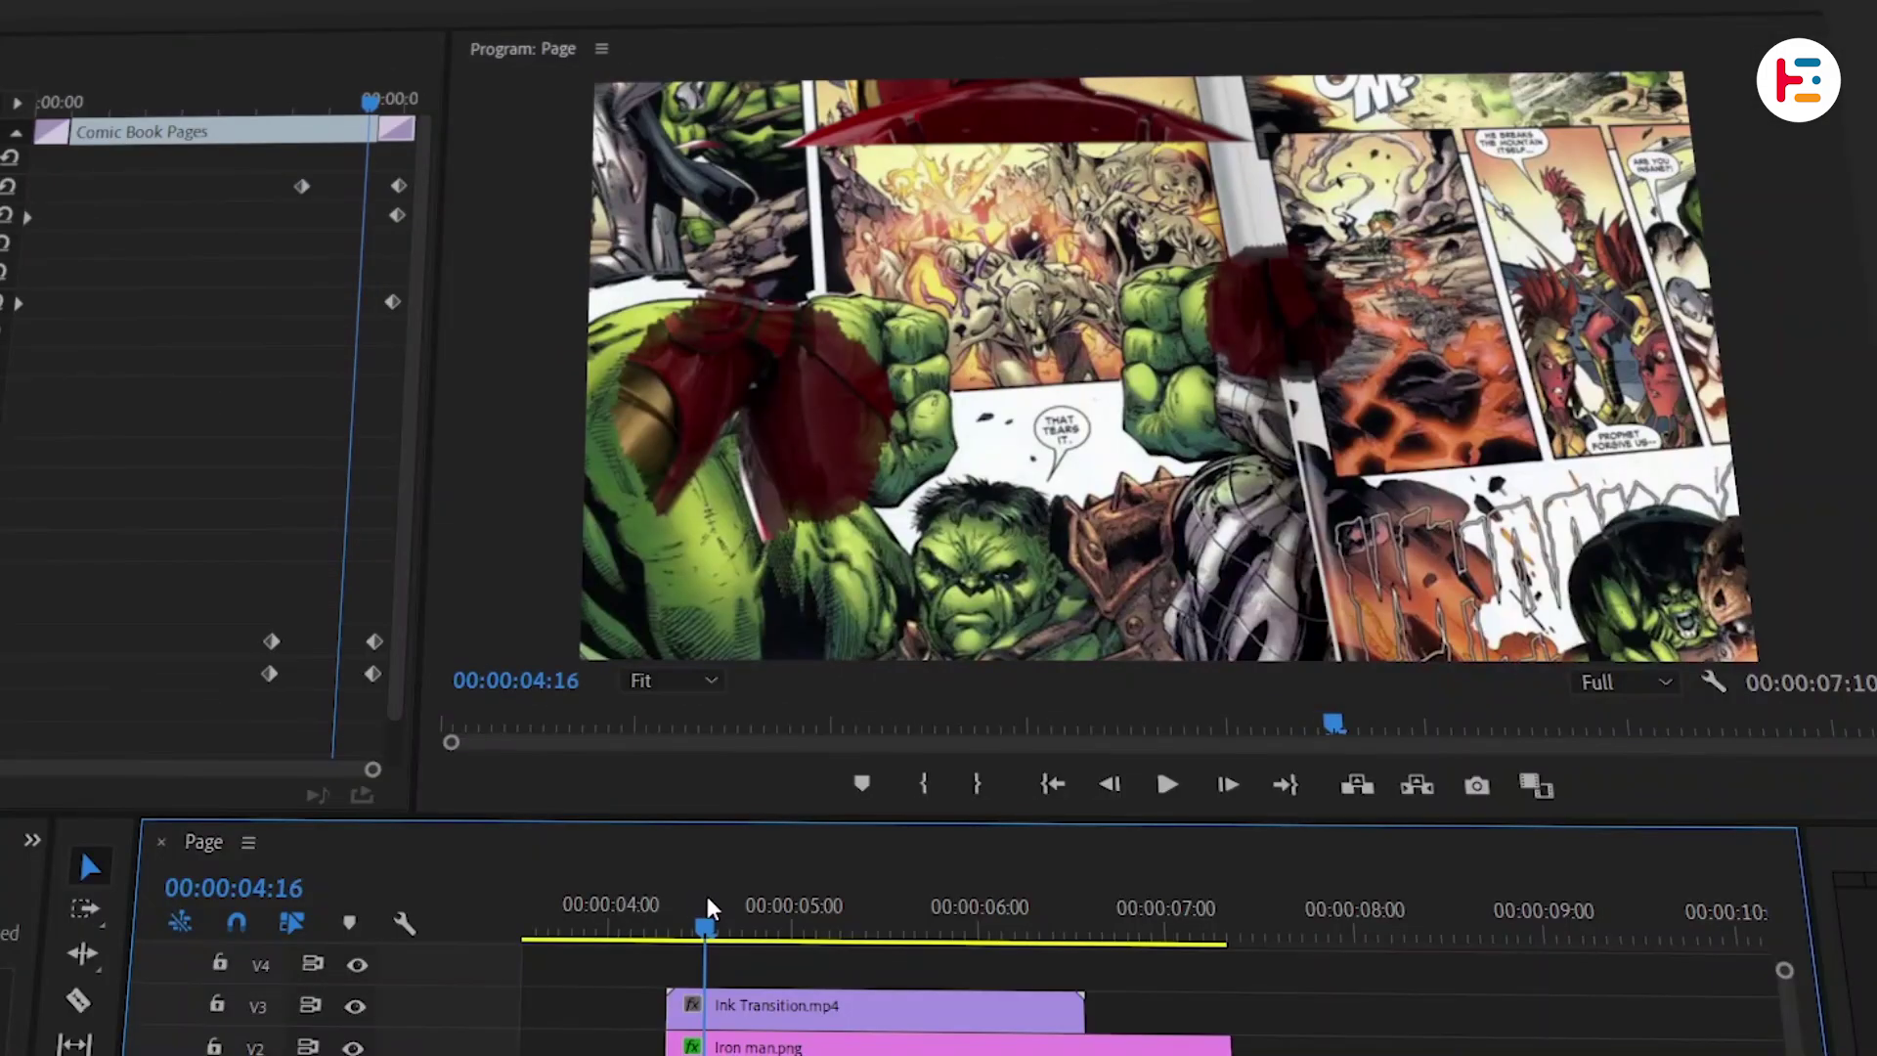
# Step: Scale the ink transition to 120 and preview the Iron Man reveal
pyautogui.moveTo(707, 895); pyautogui.dragTo(674, 936)
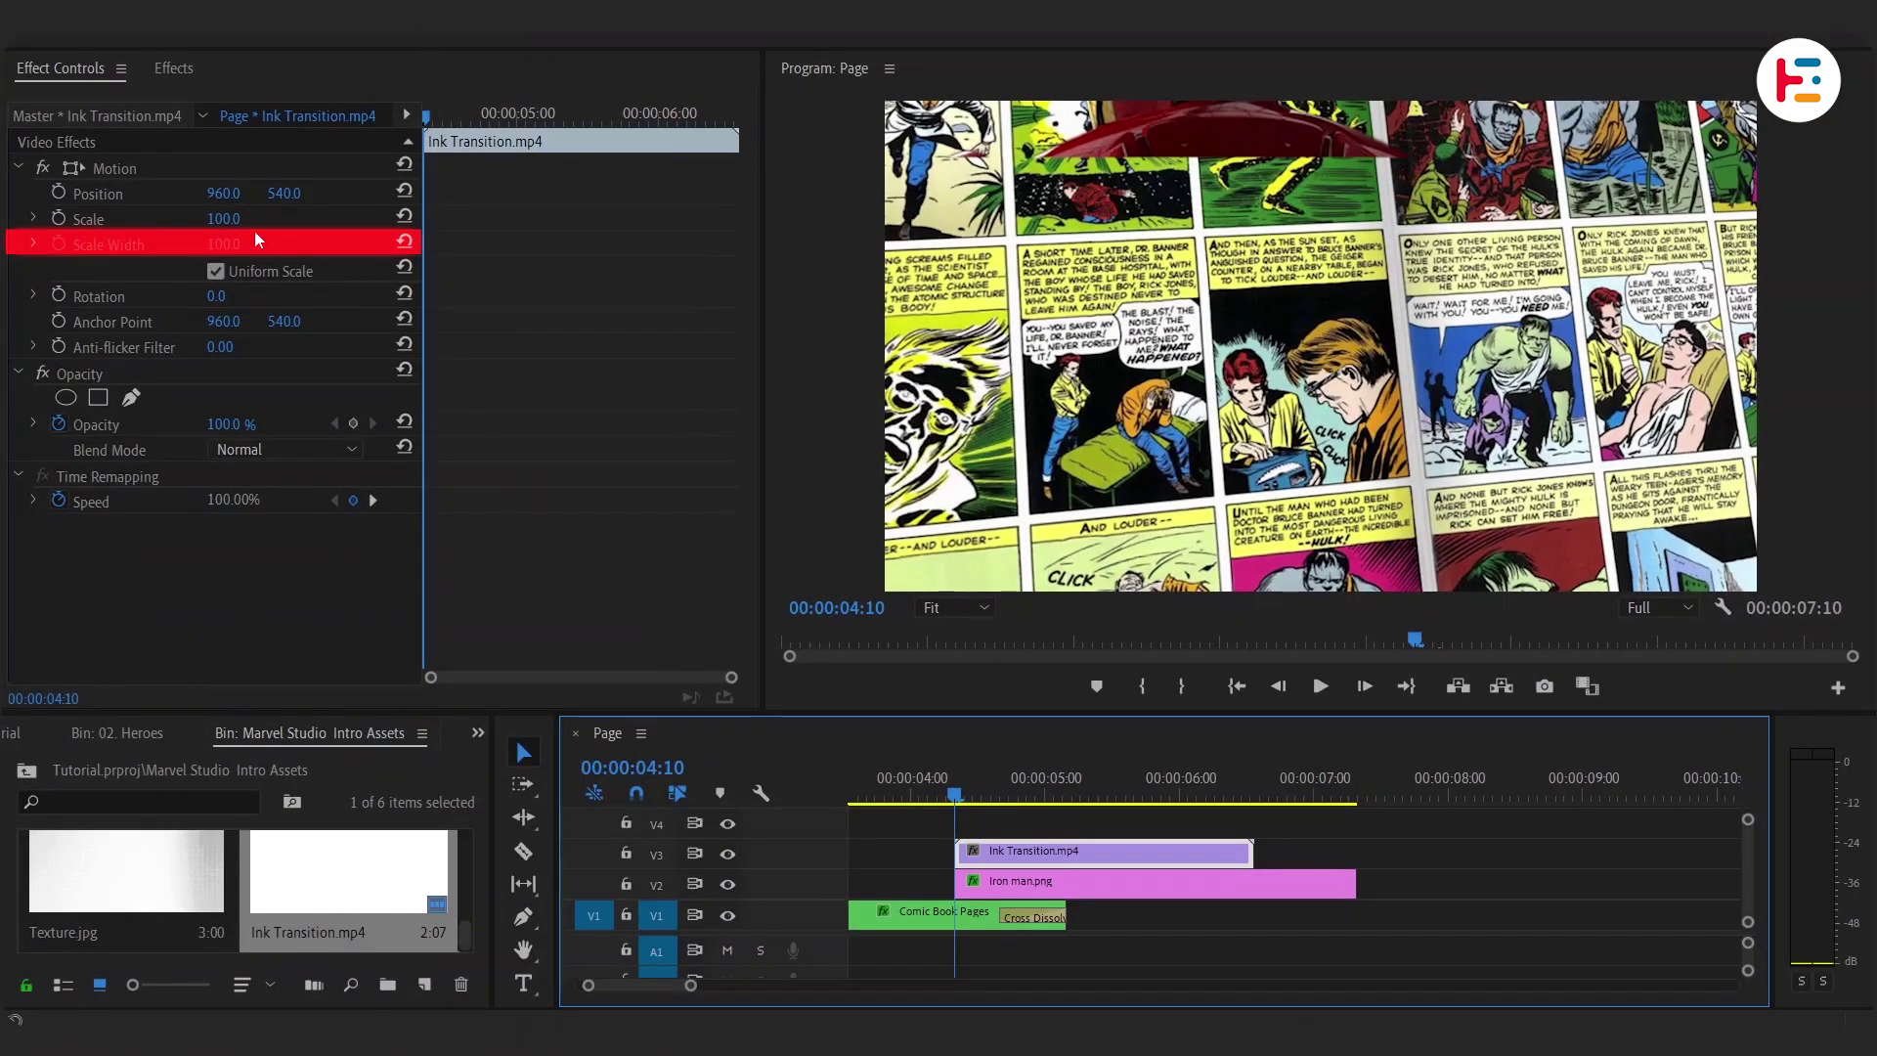
pyautogui.moveTo(224, 218); pyautogui.dragTo(243, 218)
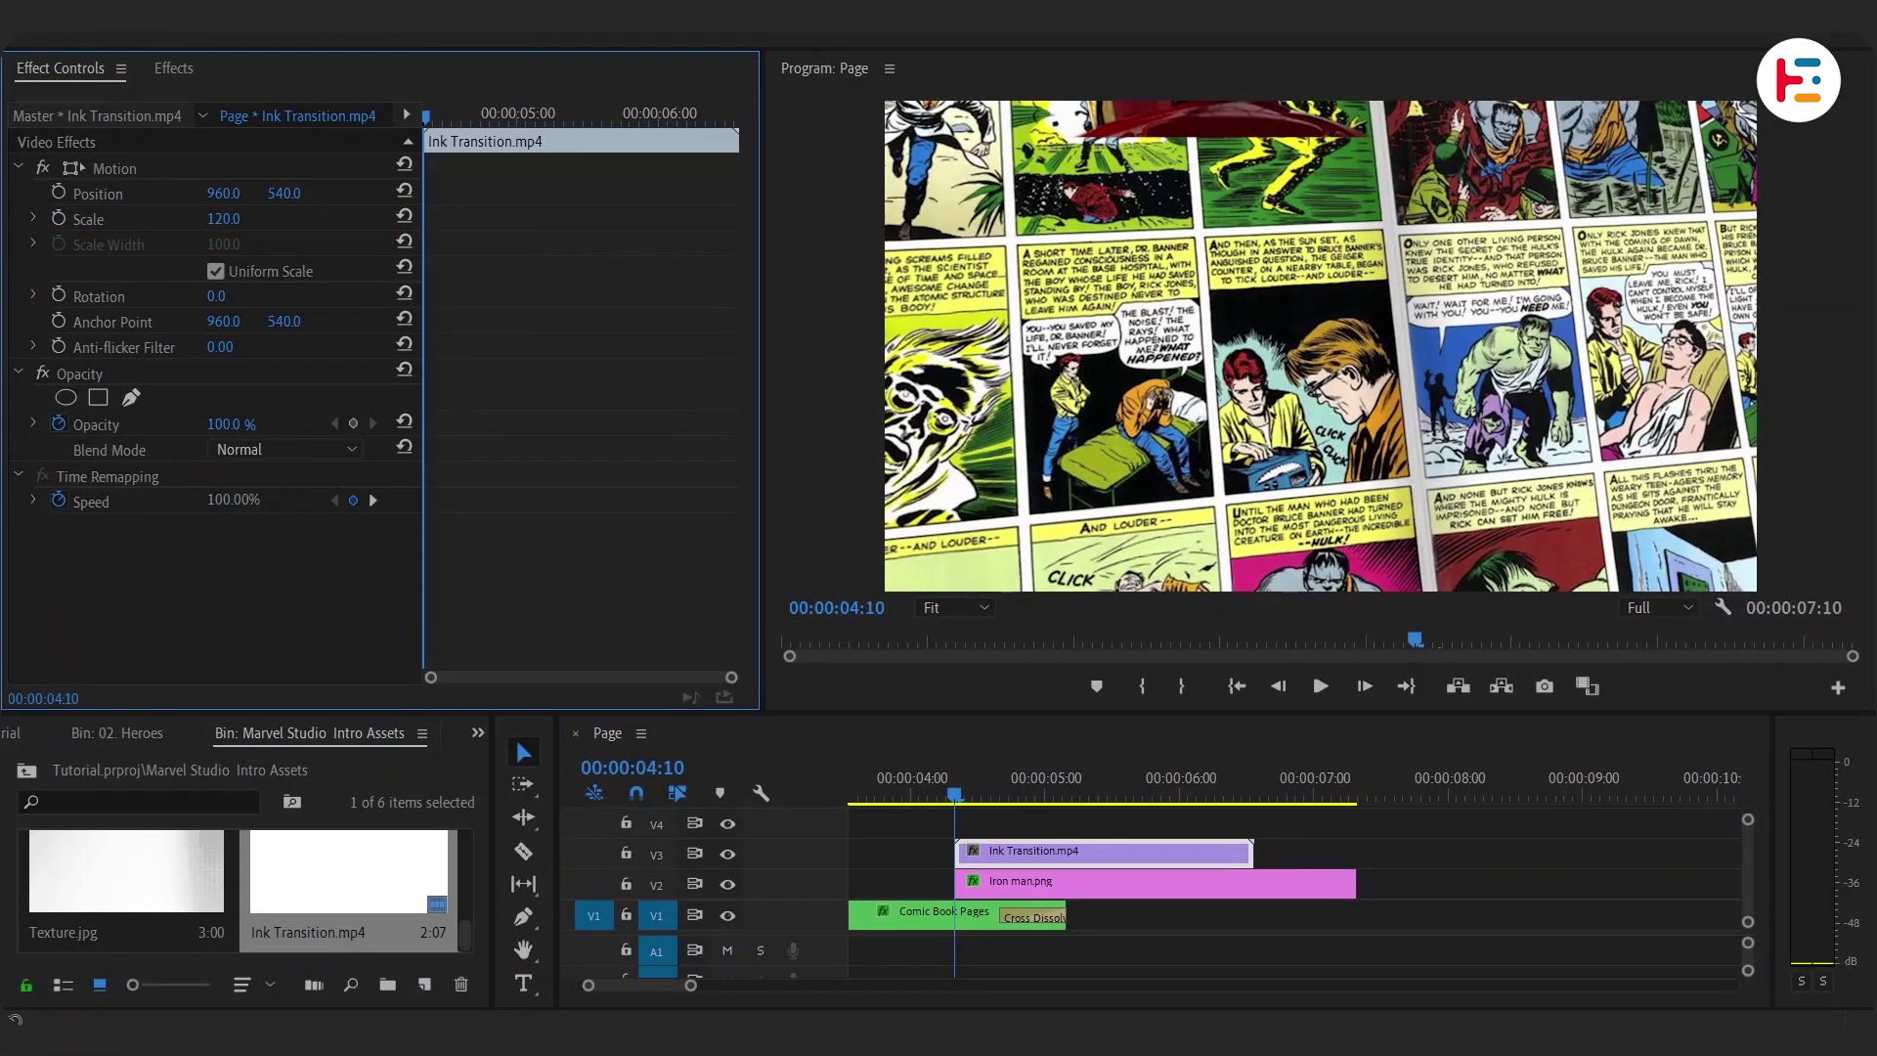
pyautogui.press('space')
pyautogui.press('space')
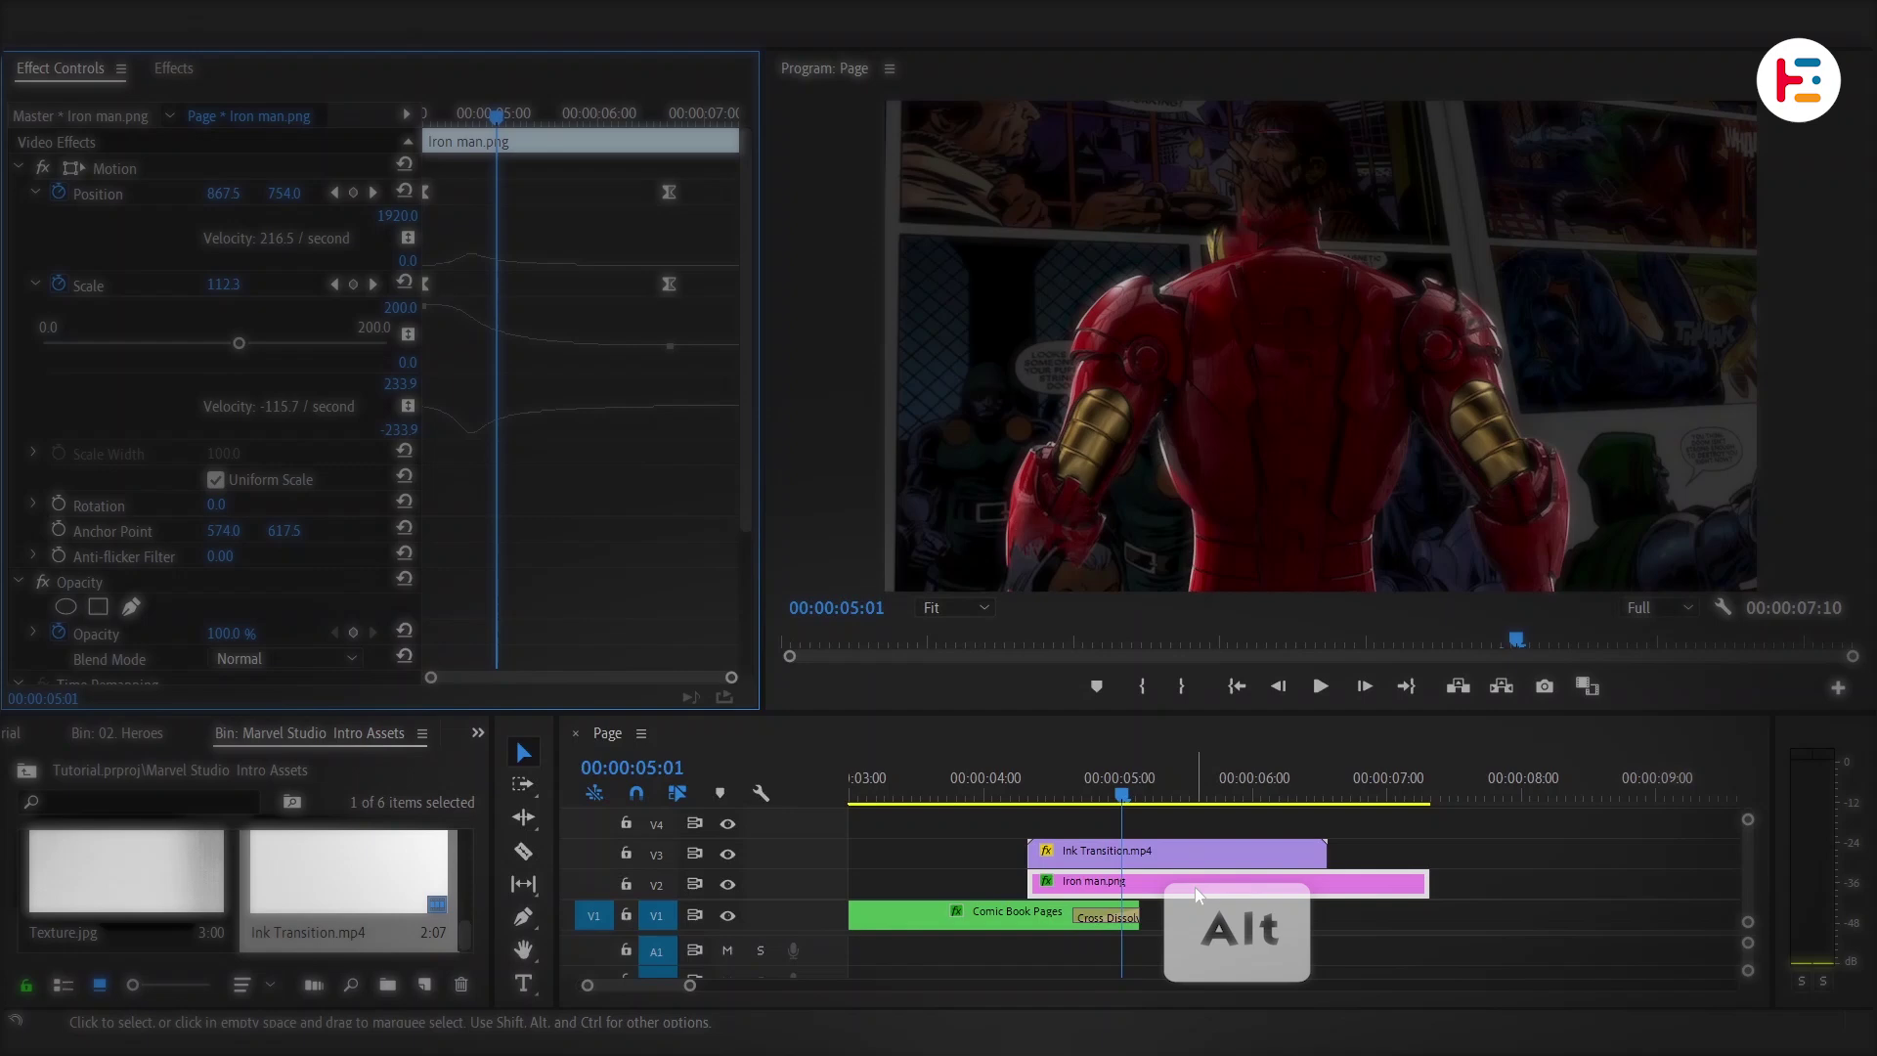
# Step: Duplicate the ink and Iron Man clips onto higher tracks, replacing the copy with Hulk.png
pyautogui.moveTo(1211, 867); pyautogui.dragTo(1306, 831)
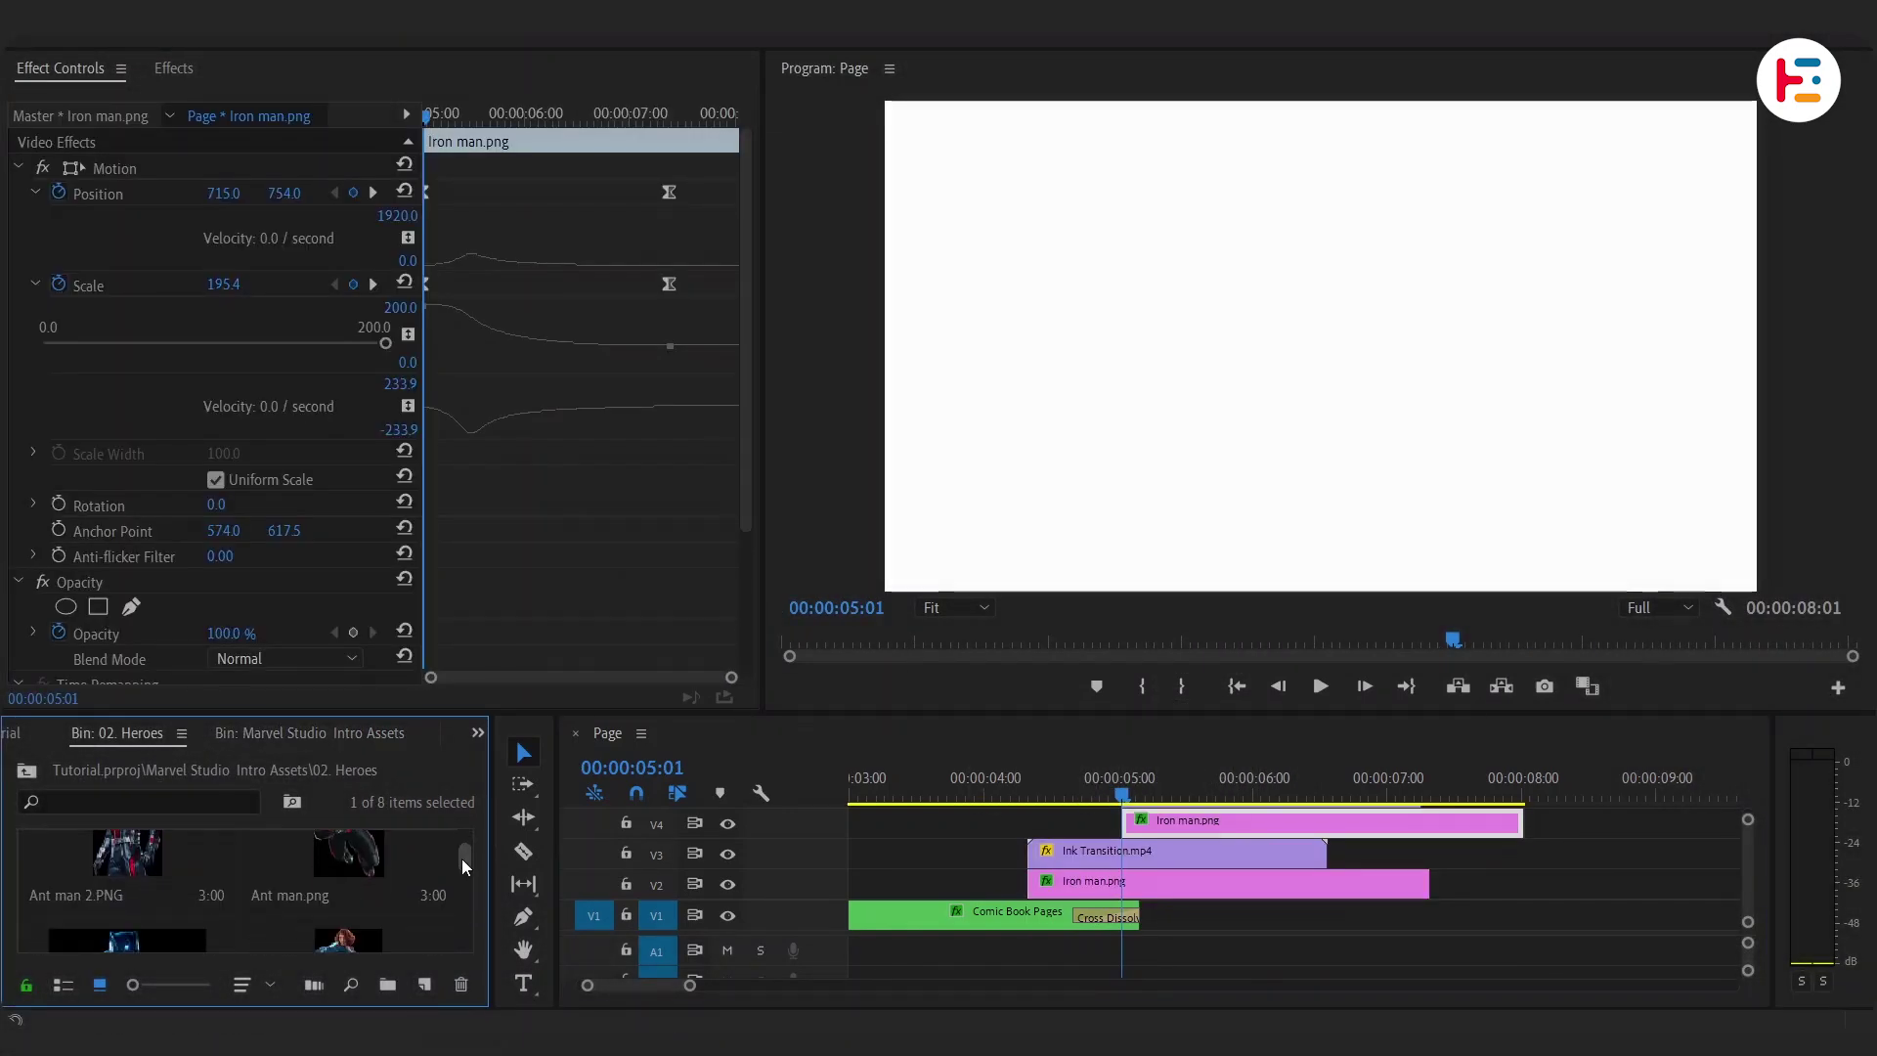
pyautogui.moveTo(461, 859); pyautogui.dragTo(479, 905)
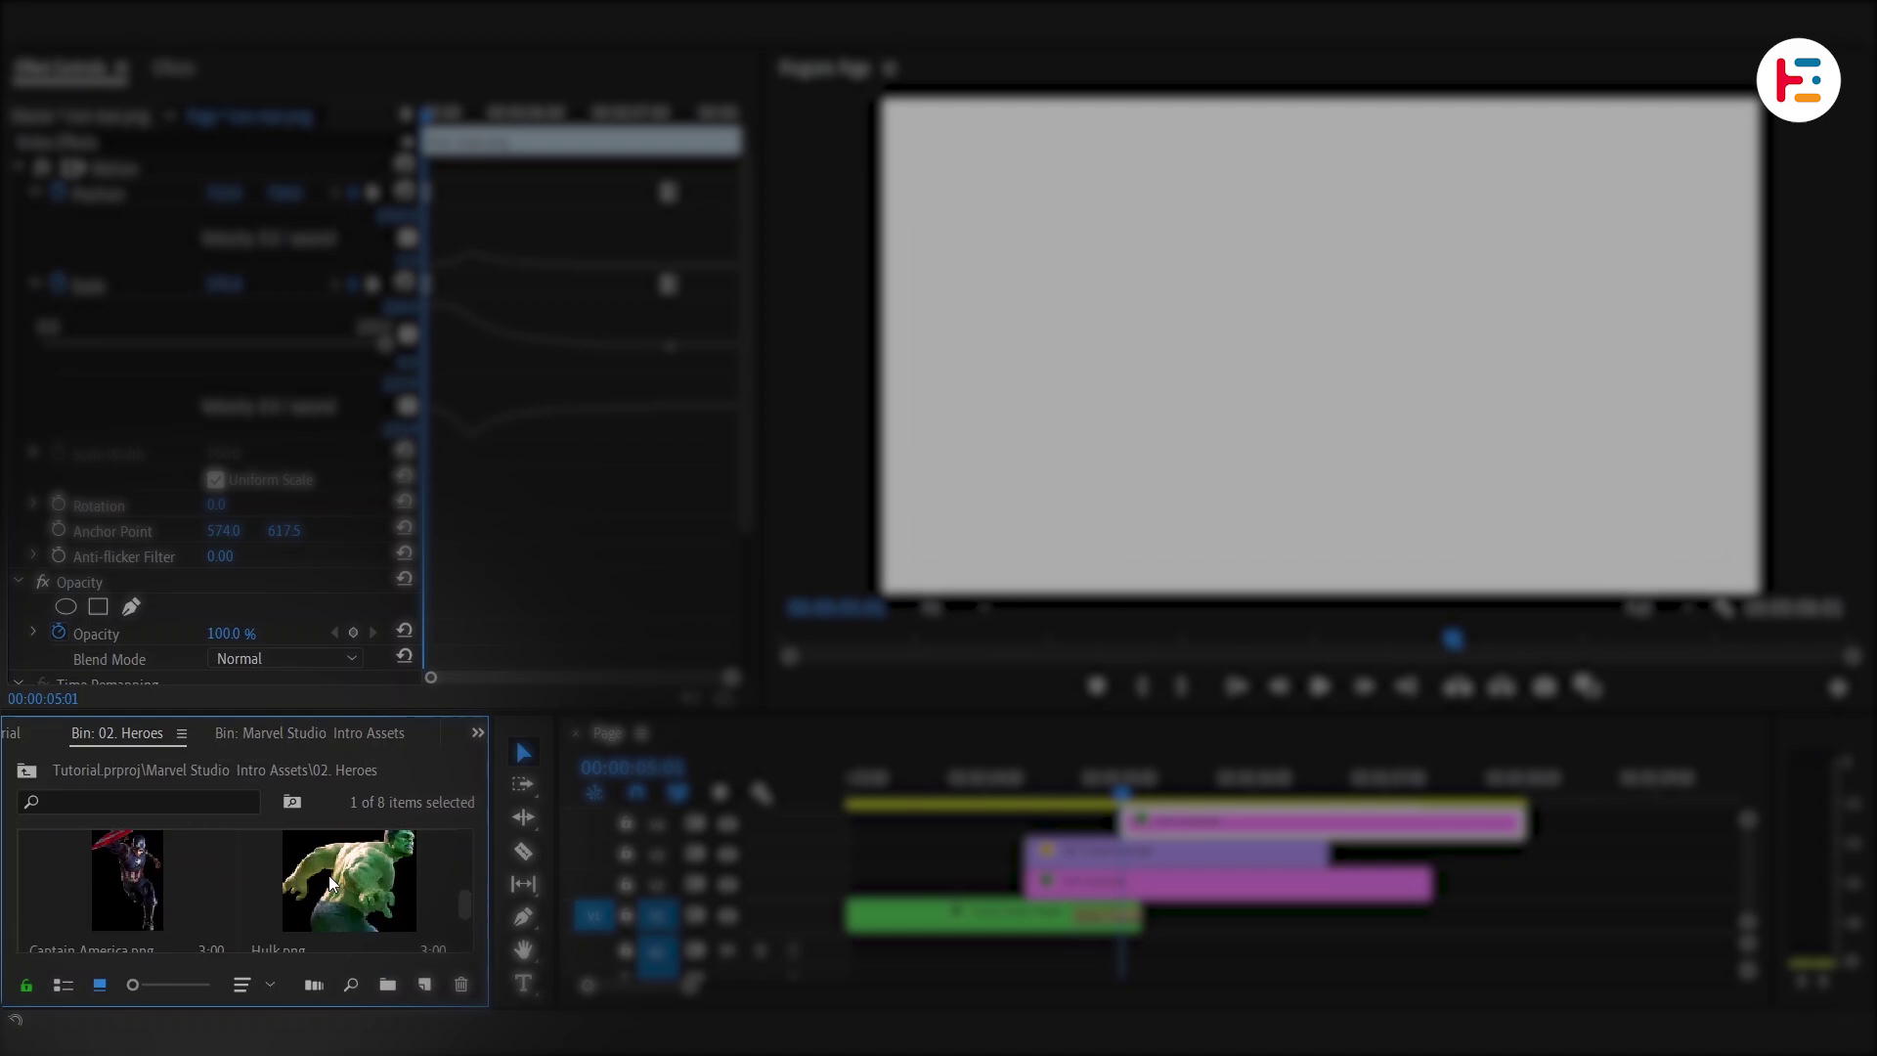
pyautogui.moveTo(328, 876); pyautogui.dragTo(1136, 828)
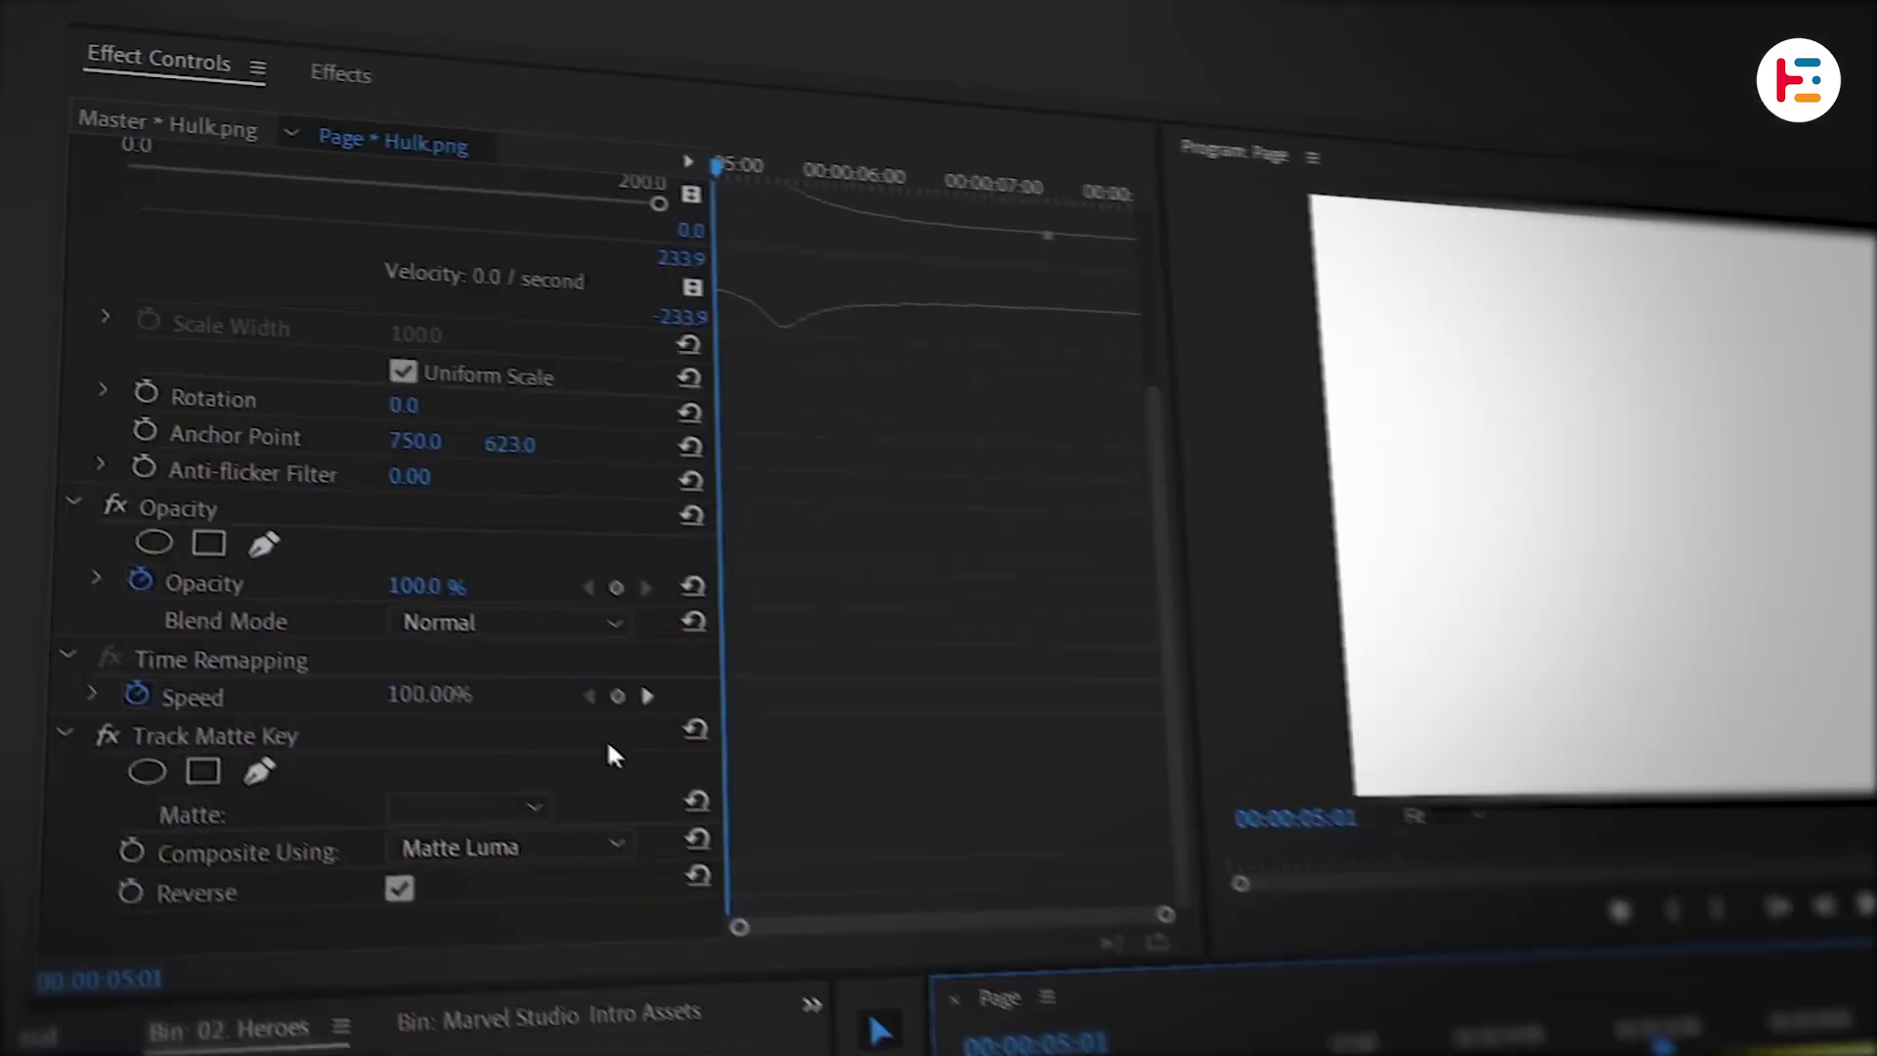
# Step: Set Hulk's Track Matte Key to its ink transition track and preview his entrance
pyautogui.click(542, 818)
pyautogui.scroll(-3, 513, 739)
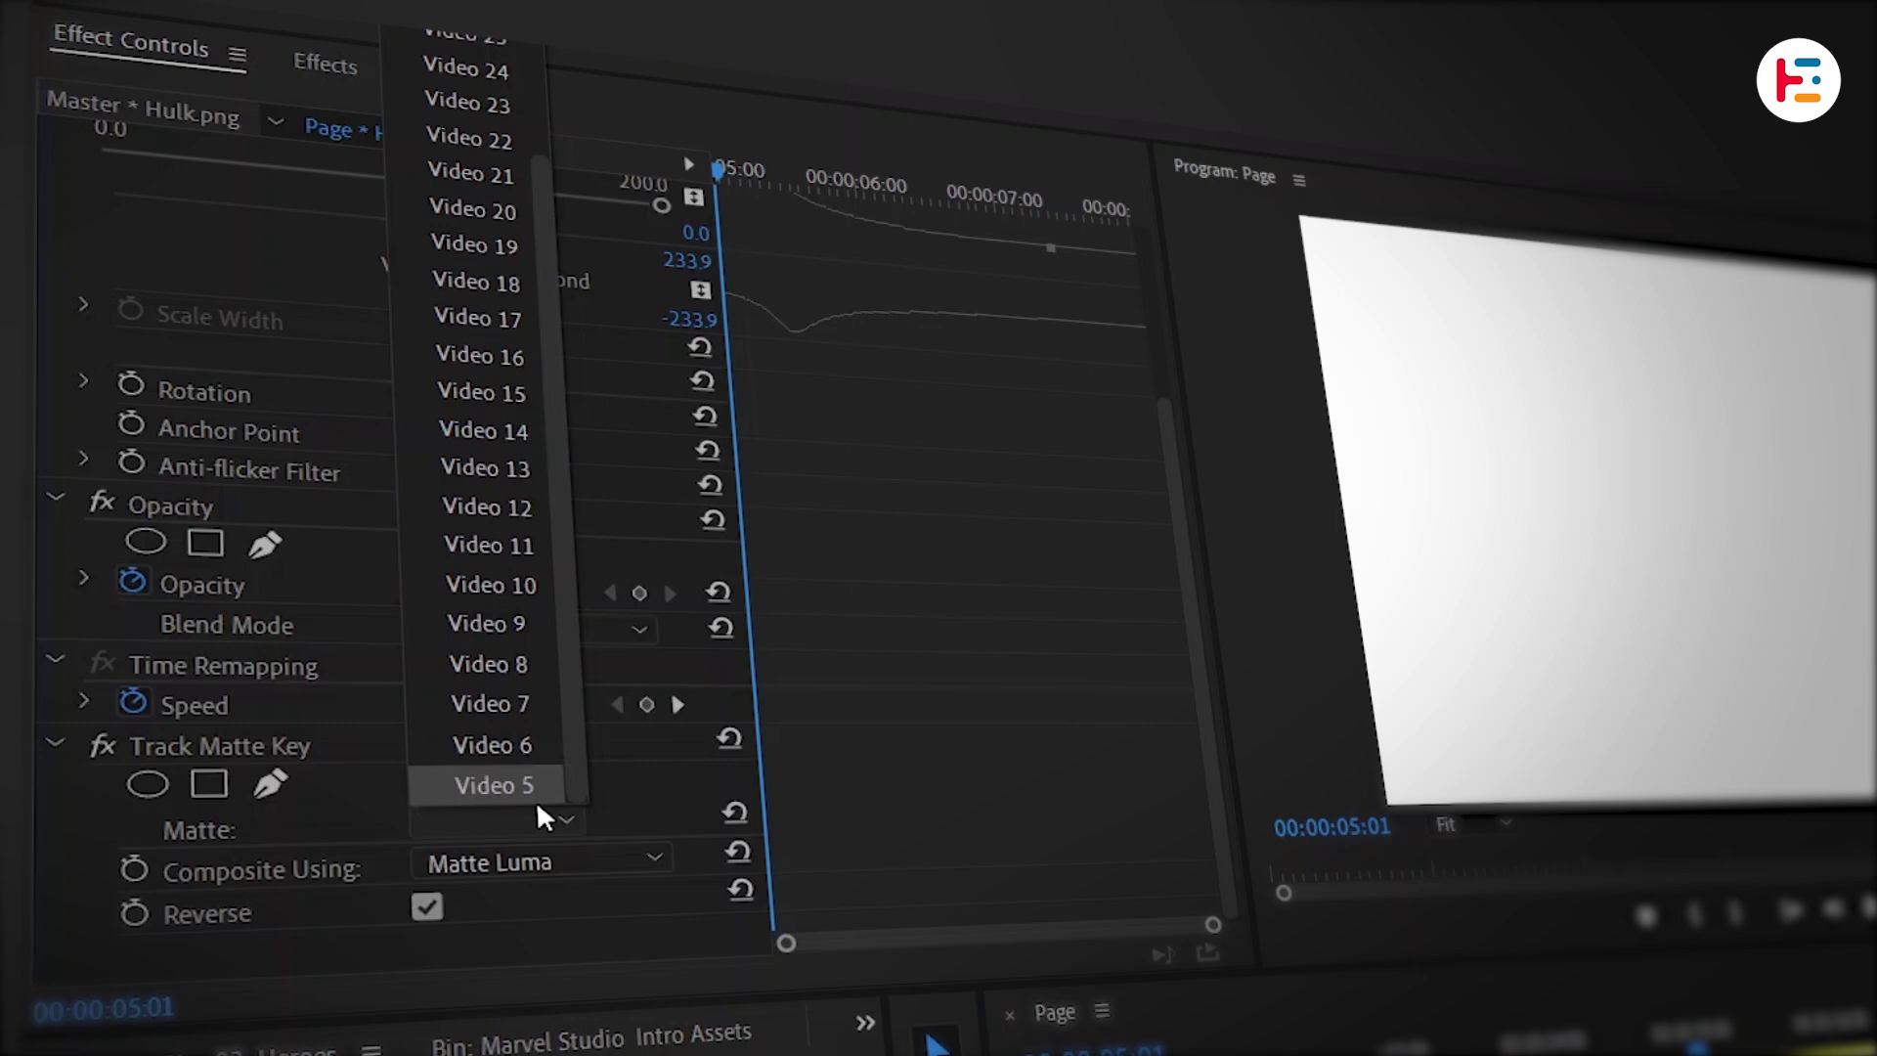
pyautogui.click(536, 800)
pyautogui.moveTo(1140, 784); pyautogui.dragTo(1224, 777)
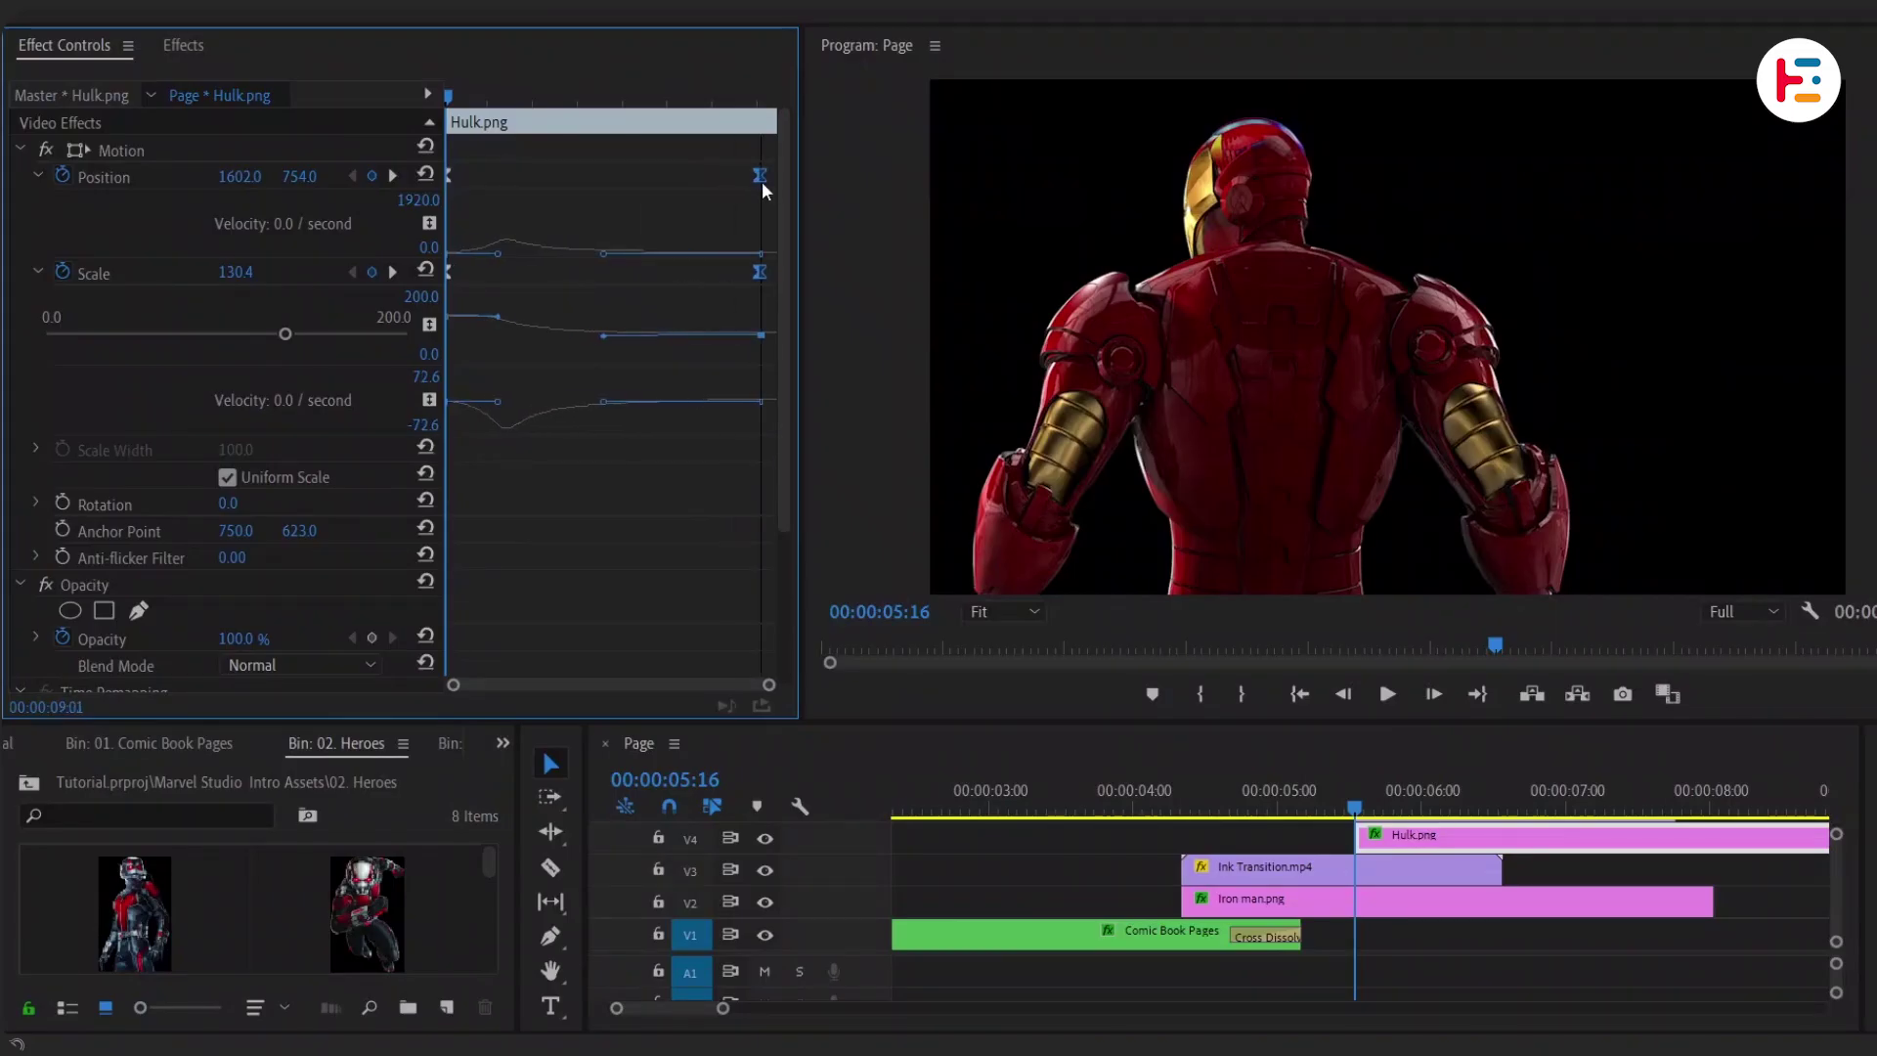
# Step: Move the copied clips to V6 and V7 for Black Panther and keyframe its Scale
pyautogui.moveTo(1354, 790); pyautogui.dragTo(1491, 784)
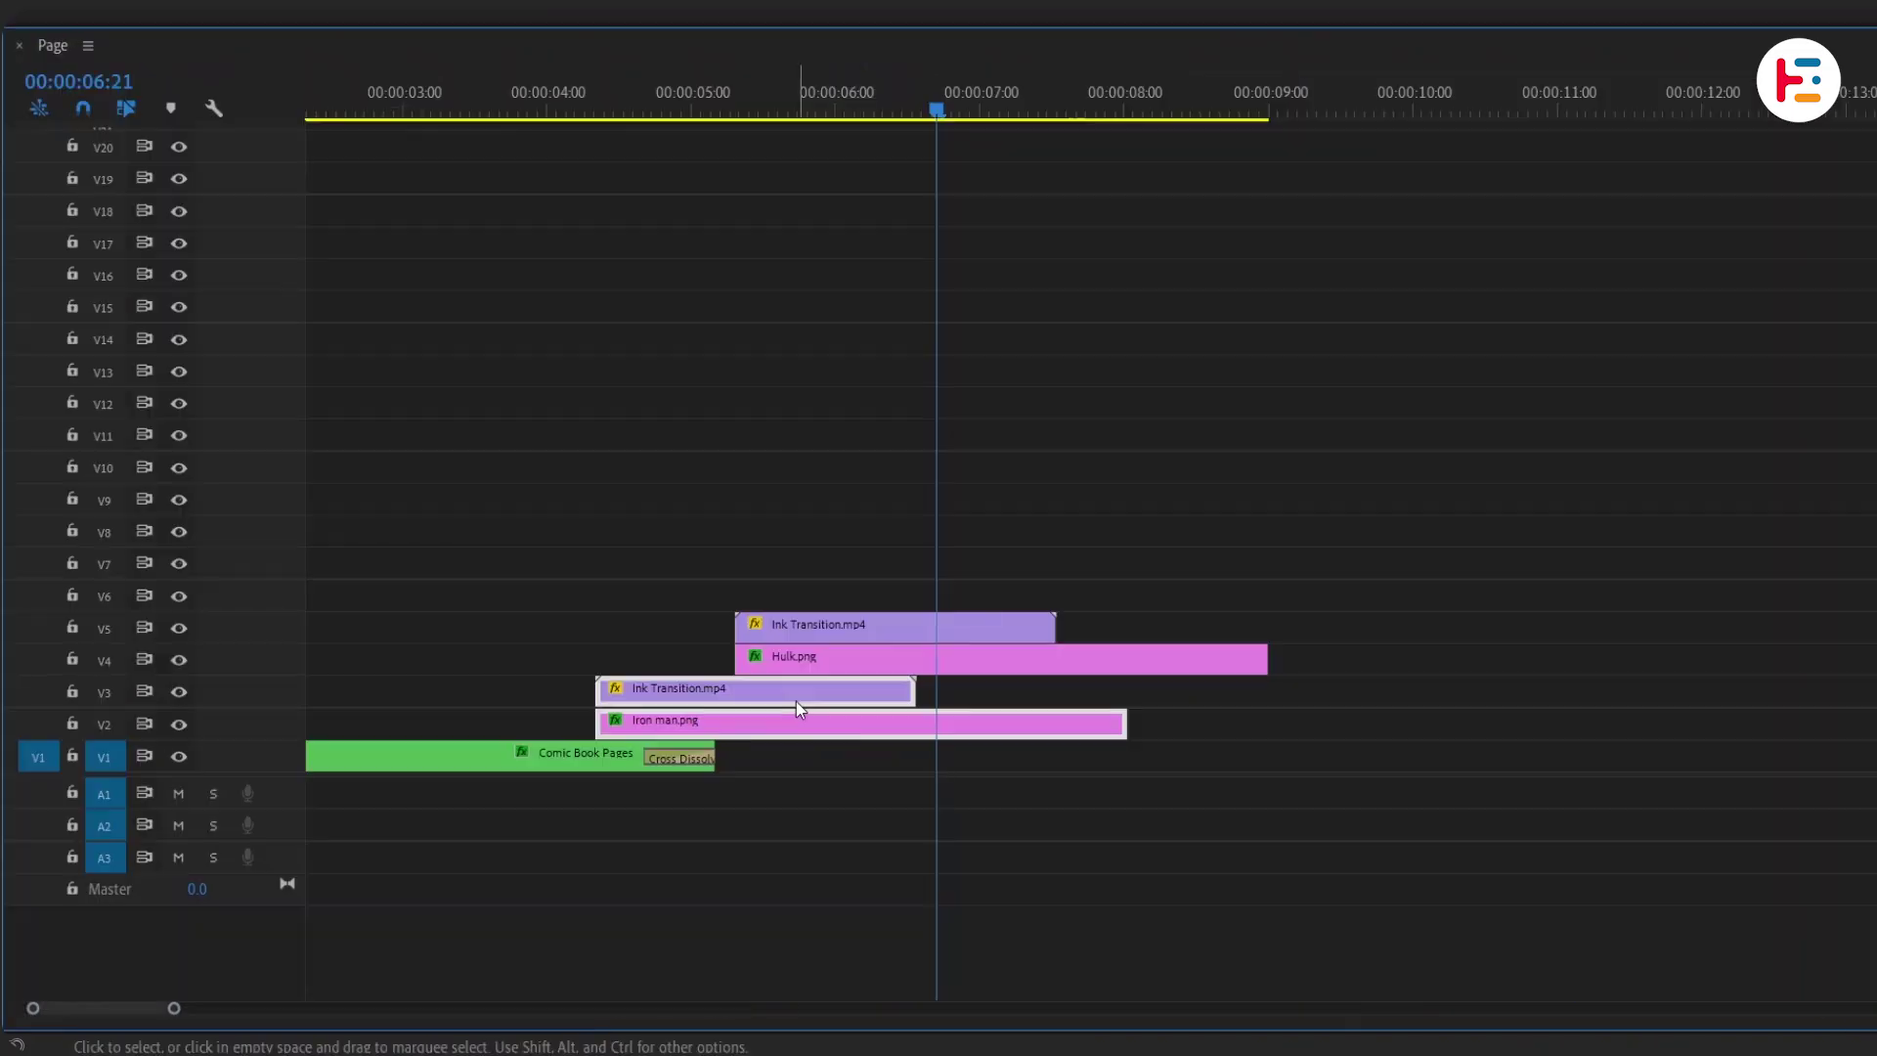
pyautogui.moveTo(796, 701); pyautogui.dragTo(981, 559)
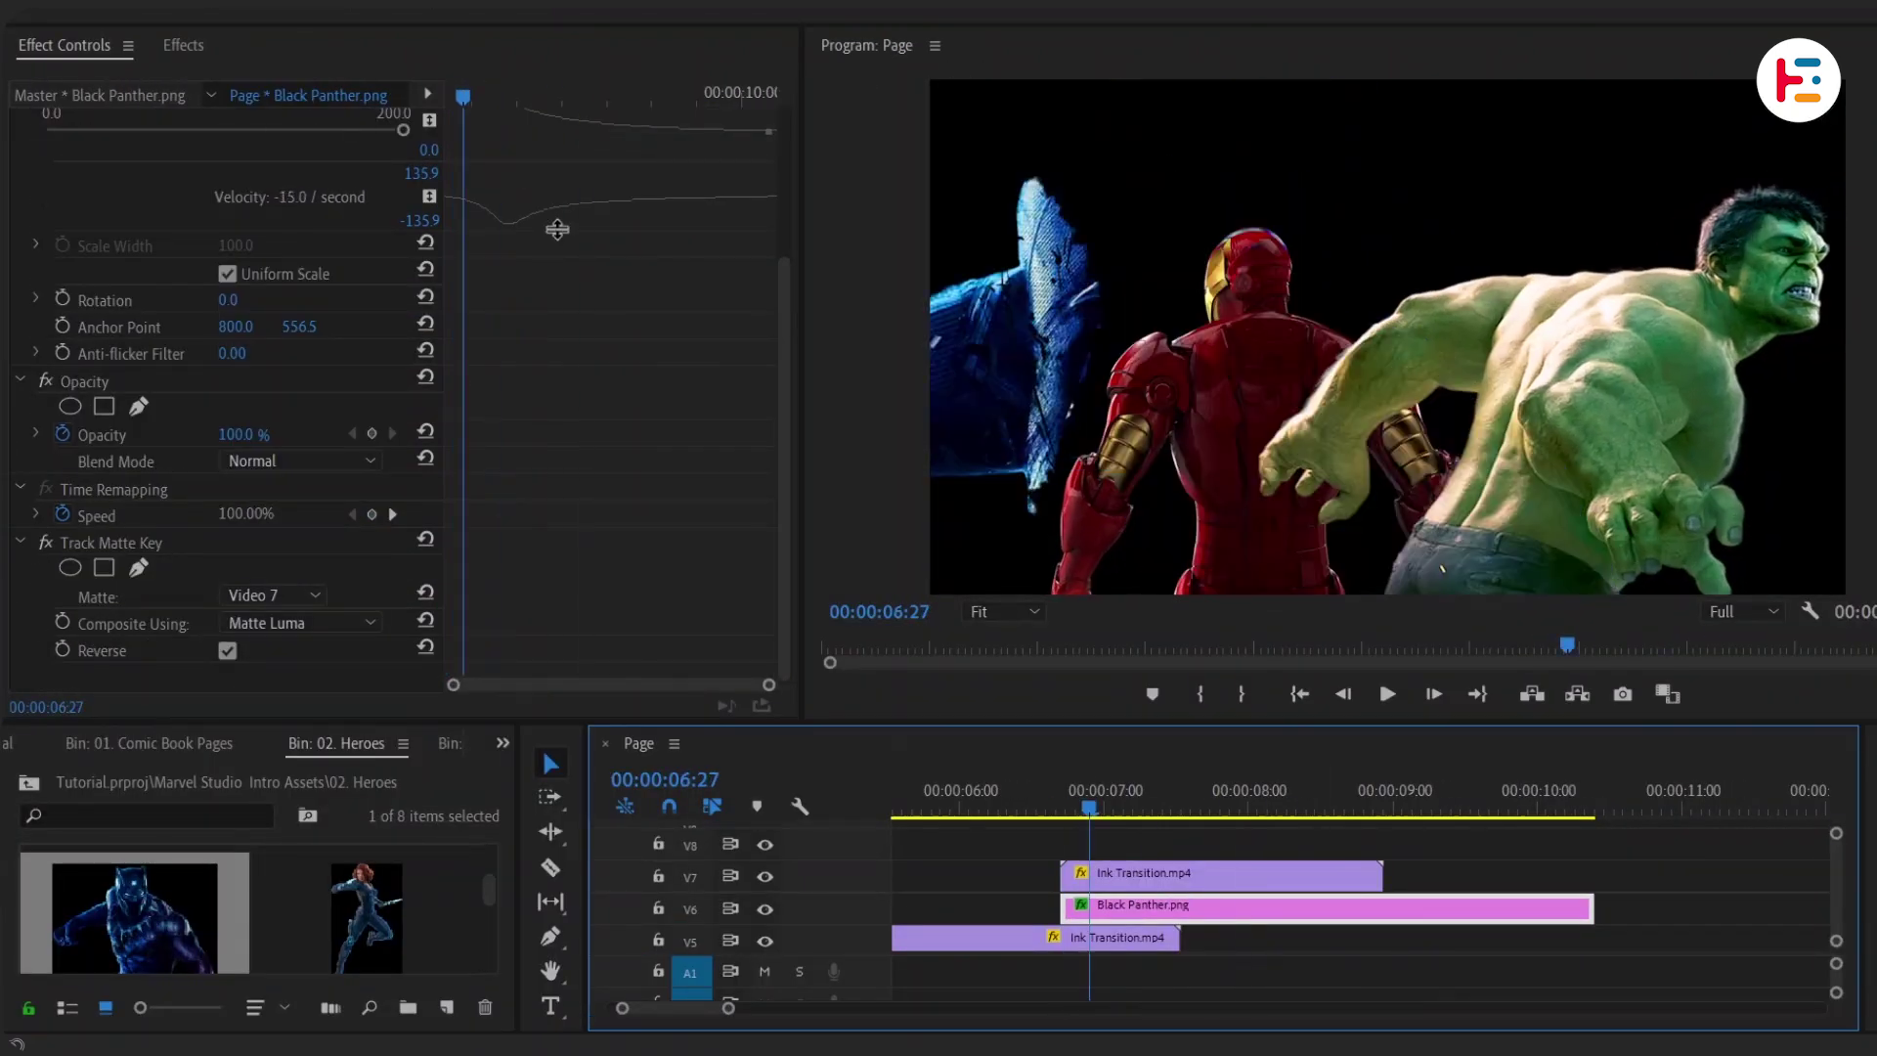
pyautogui.moveTo(272, 274); pyautogui.dragTo(303, 273)
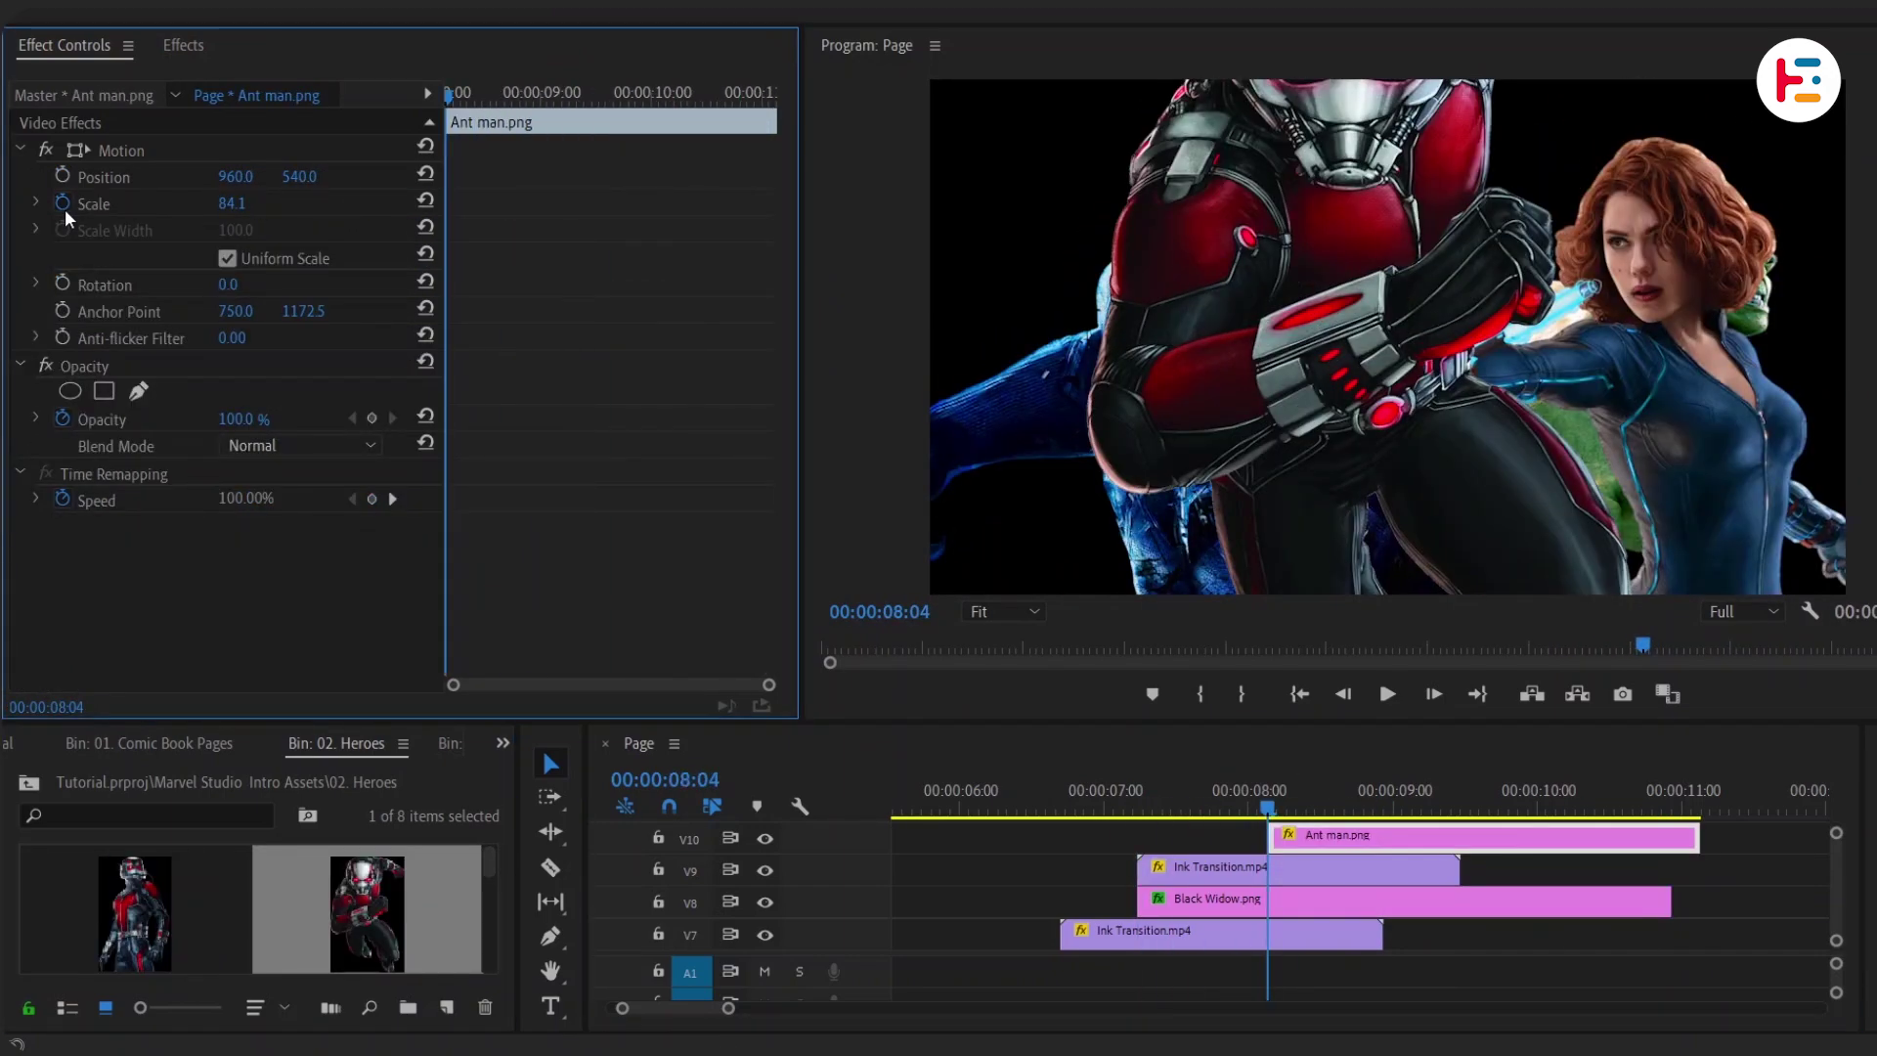
pyautogui.click(65, 213)
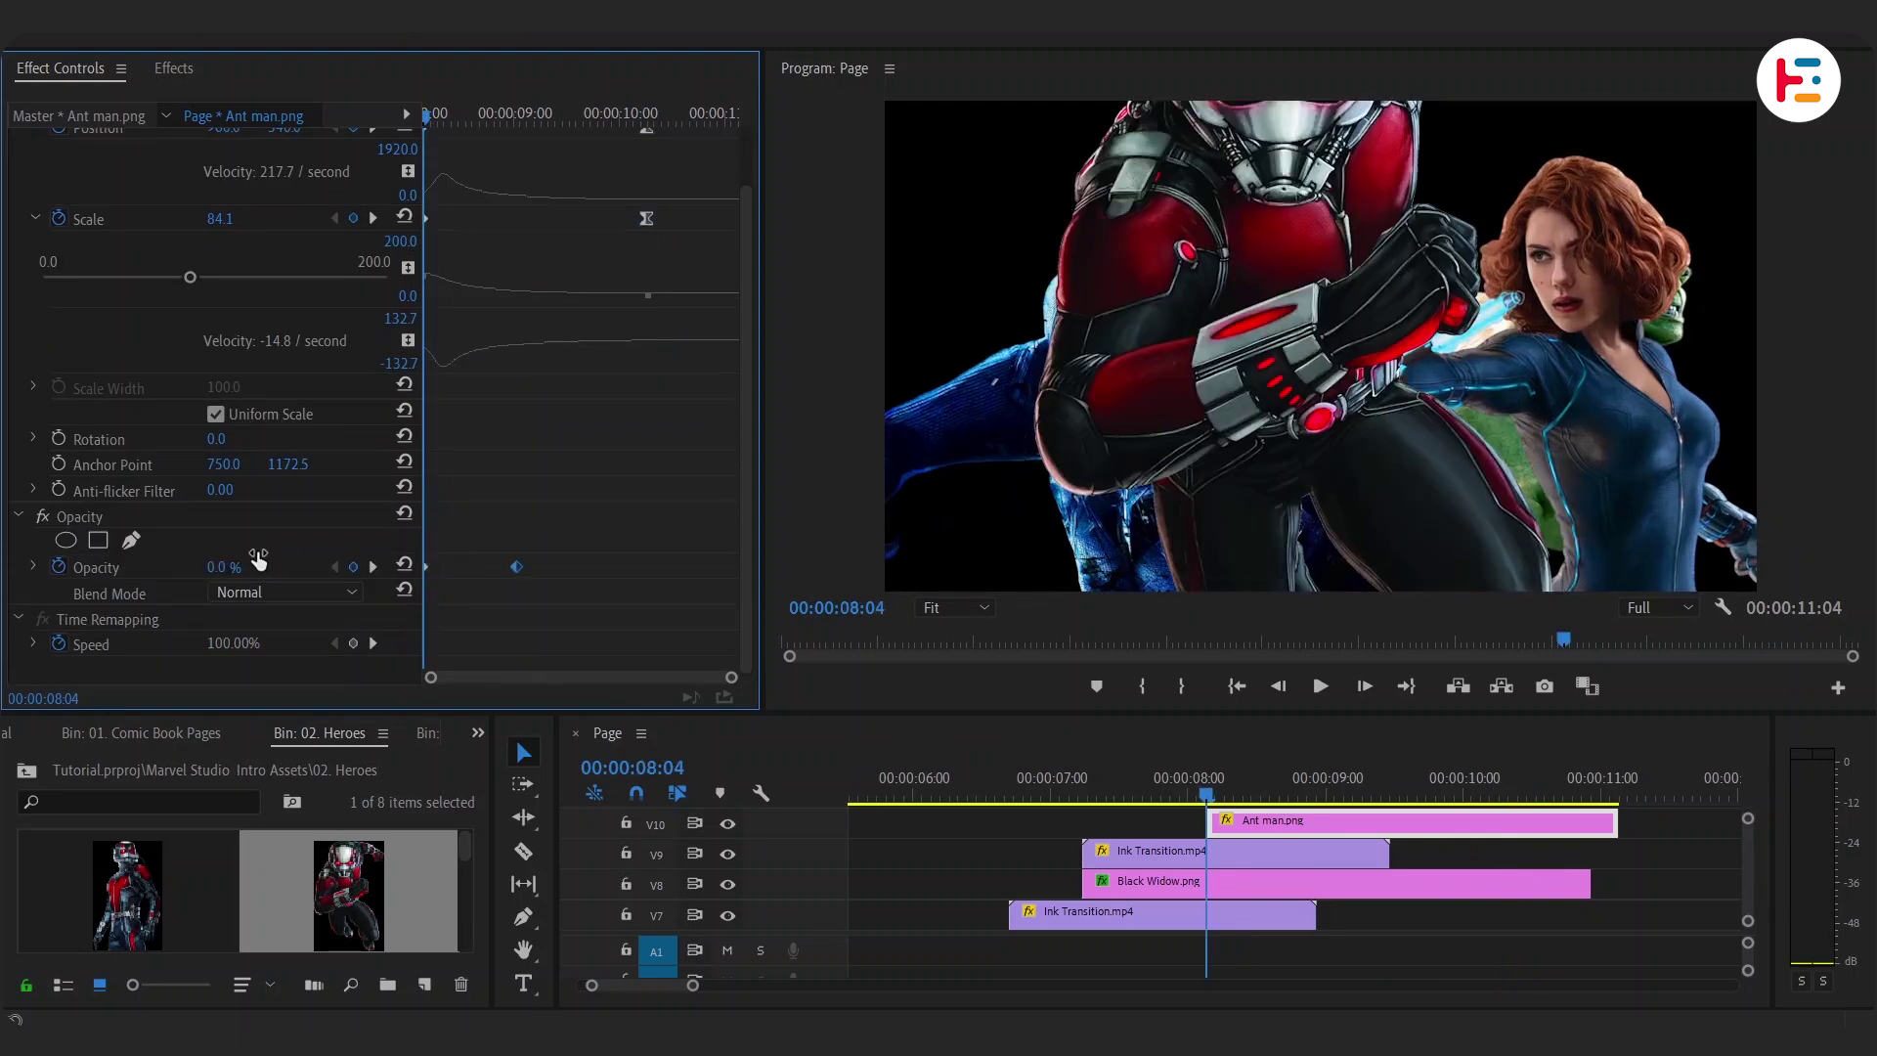
pyautogui.moveTo(425, 114); pyautogui.dragTo(542, 121)
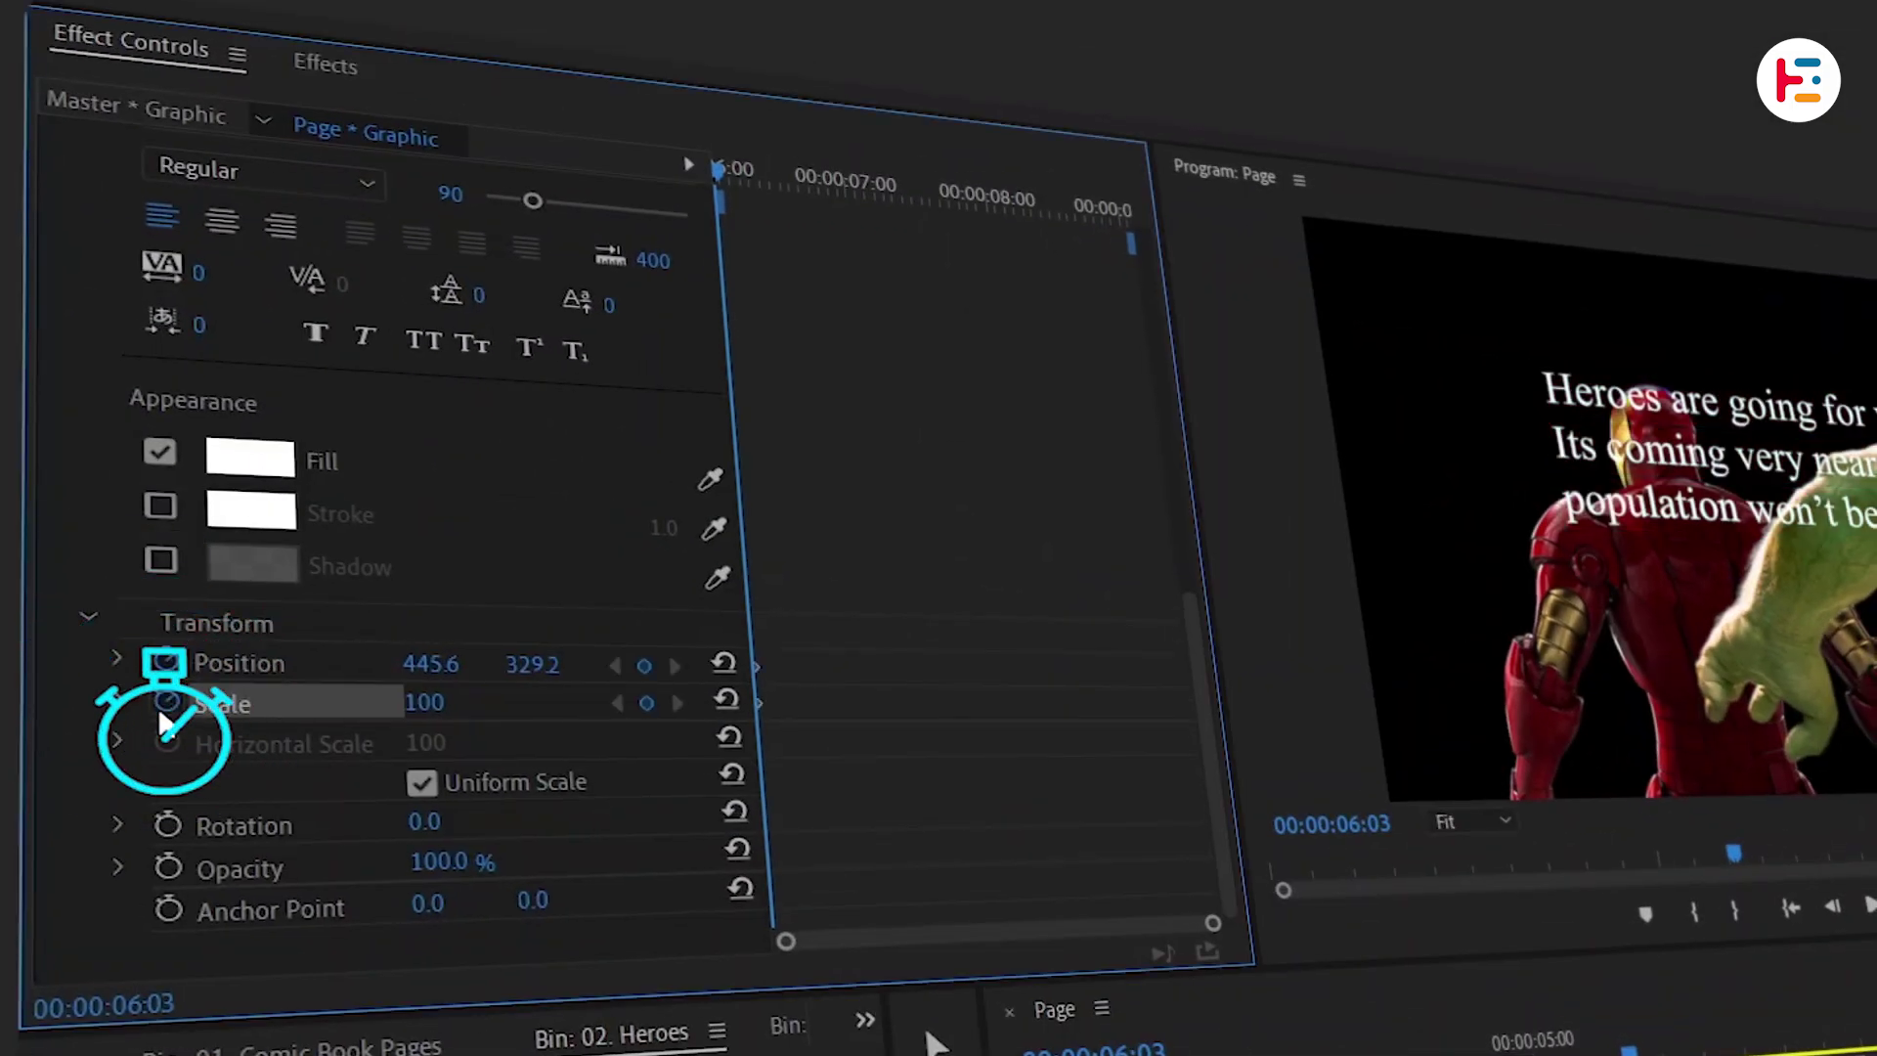
# Step: Keyframe the text's rotation, reorder the Hulk, ink and text tracks, and duplicate the text upward
pyautogui.click(156, 822)
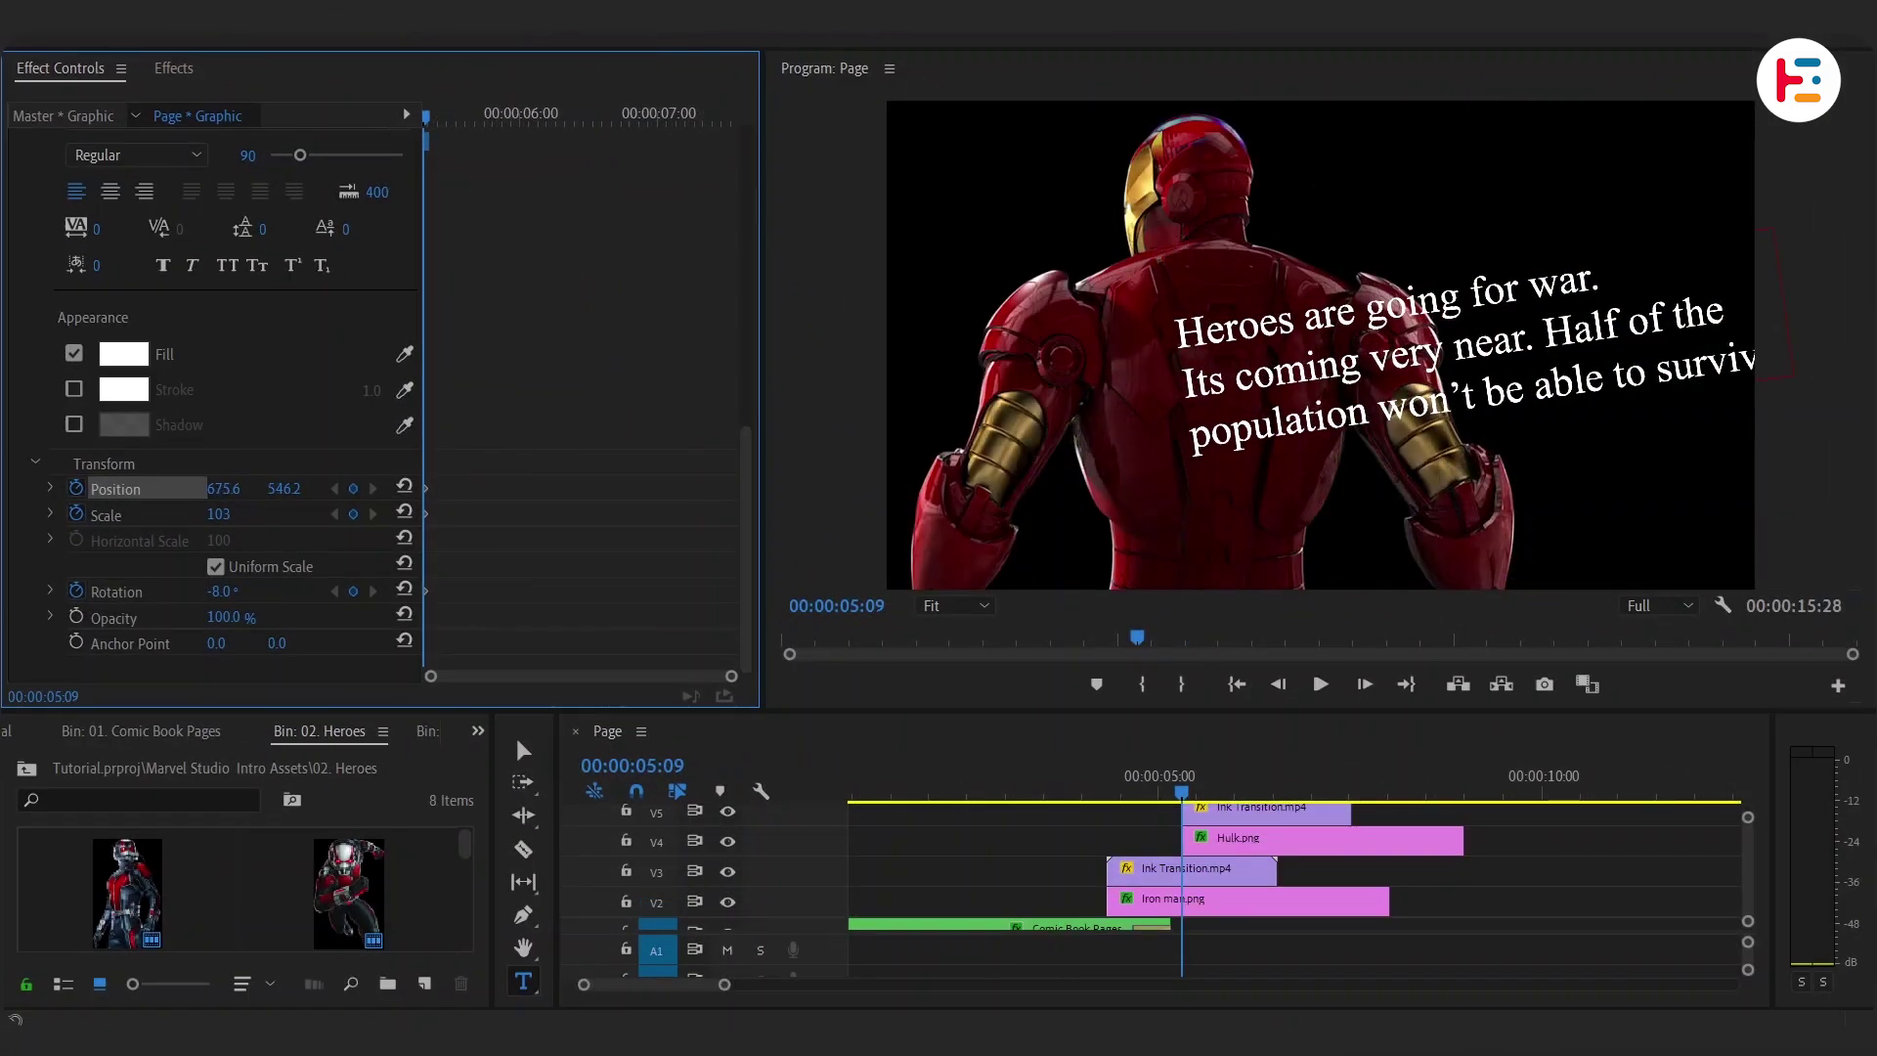
pyautogui.press('space')
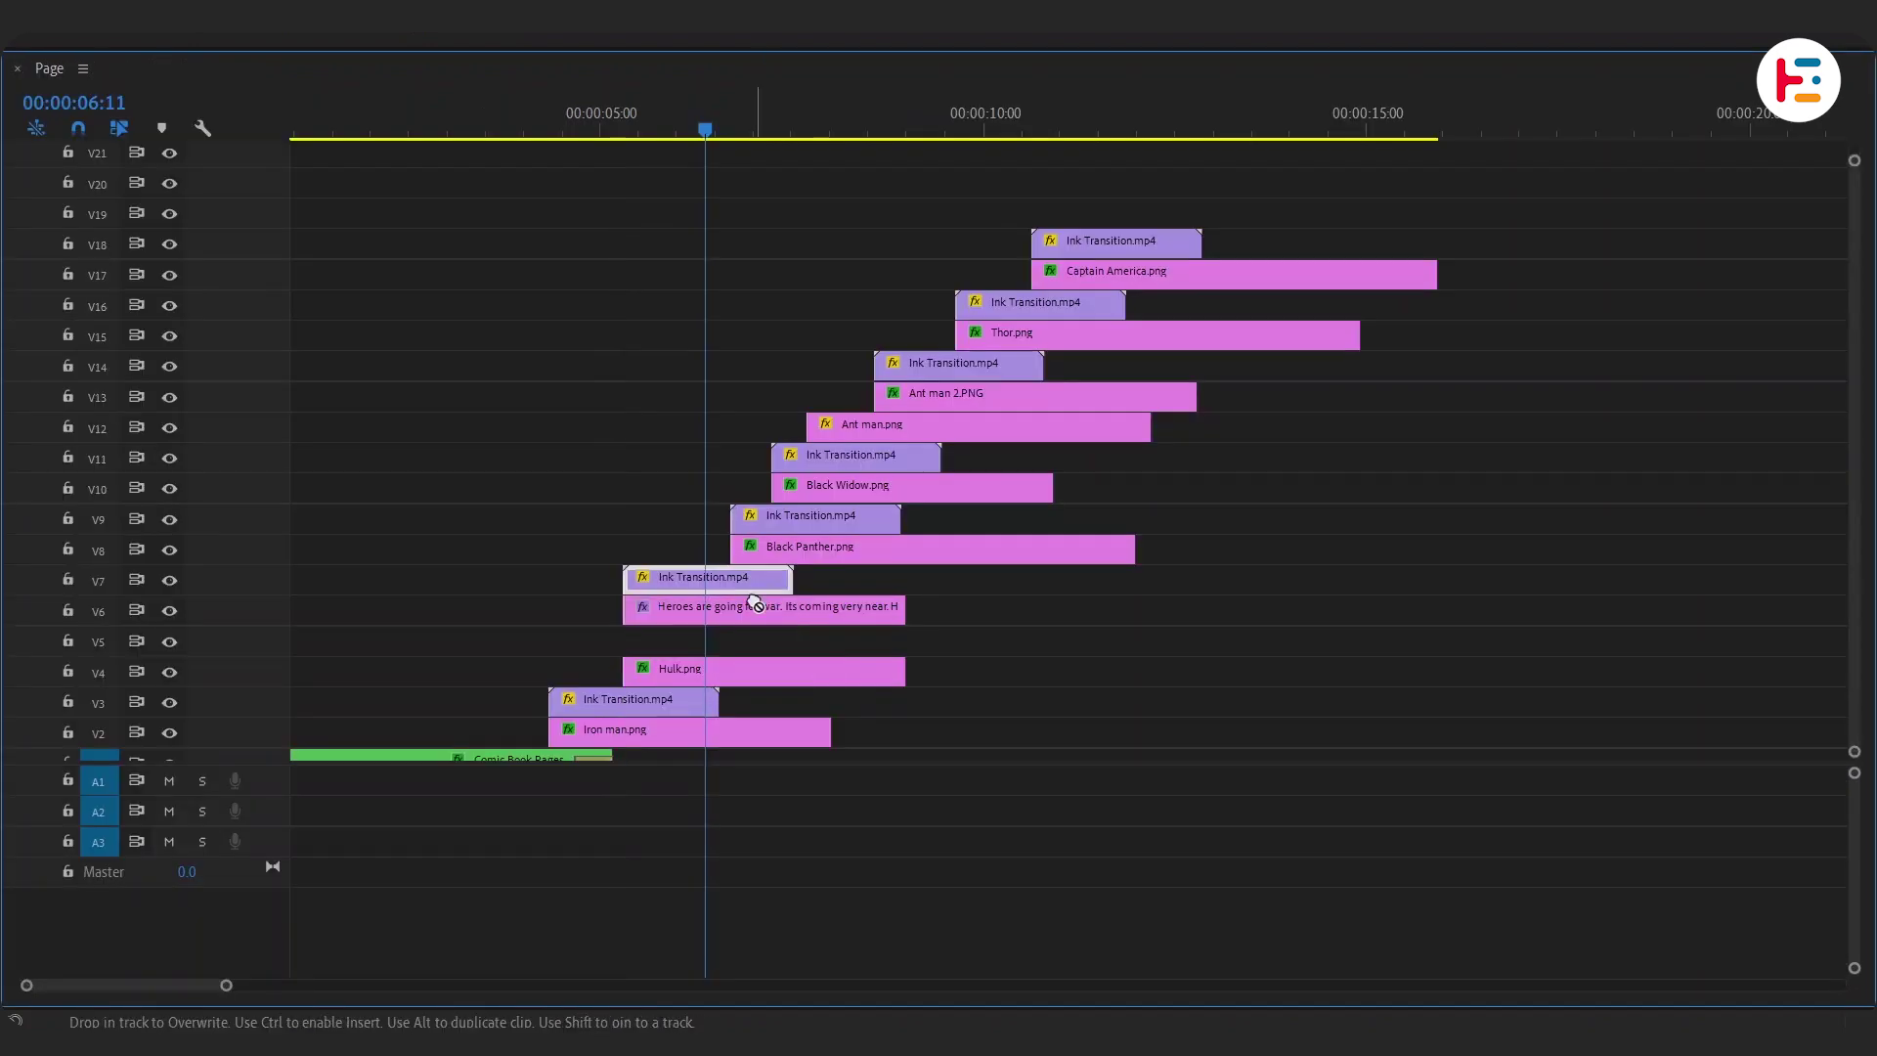
pyautogui.moveTo(769, 647)
pyautogui.mouseDown()
pyautogui.moveTo(769, 616)
pyautogui.moveTo(769, 641)
pyautogui.mouseUp()
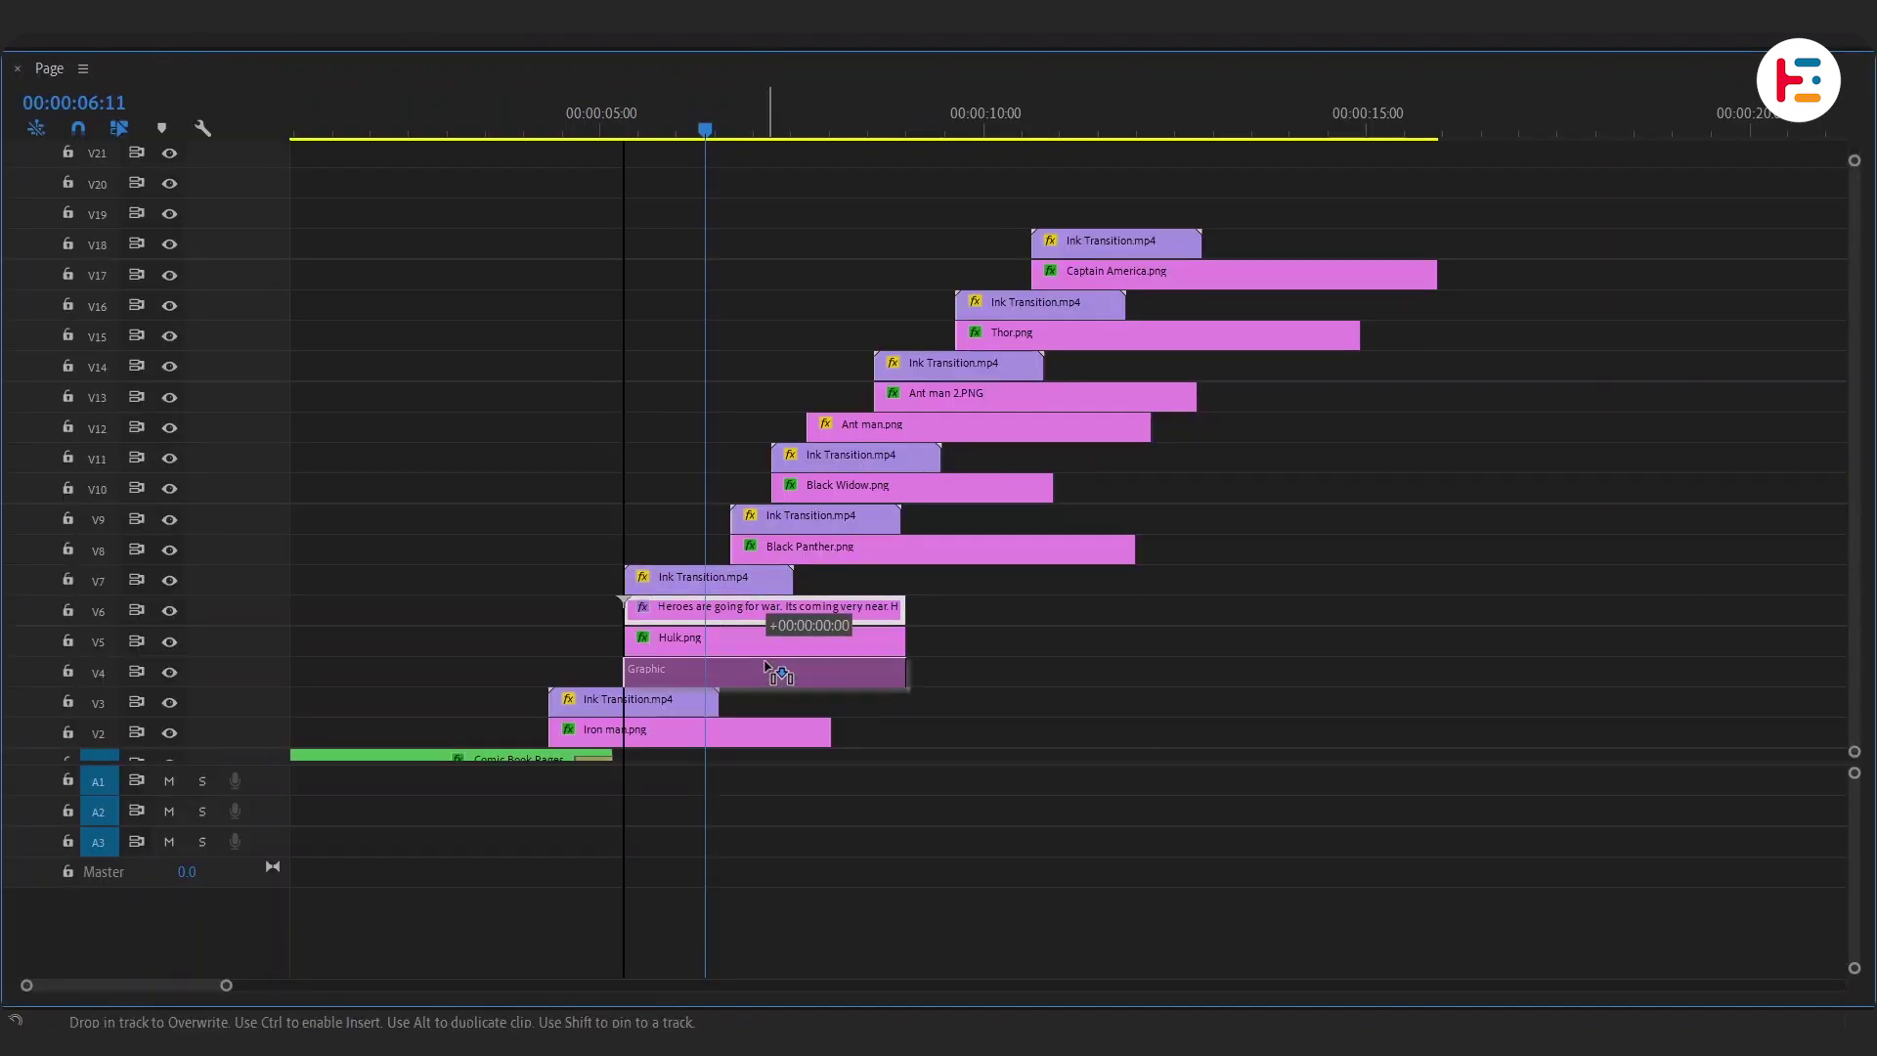
pyautogui.moveTo(704, 576); pyautogui.dragTo(745, 687)
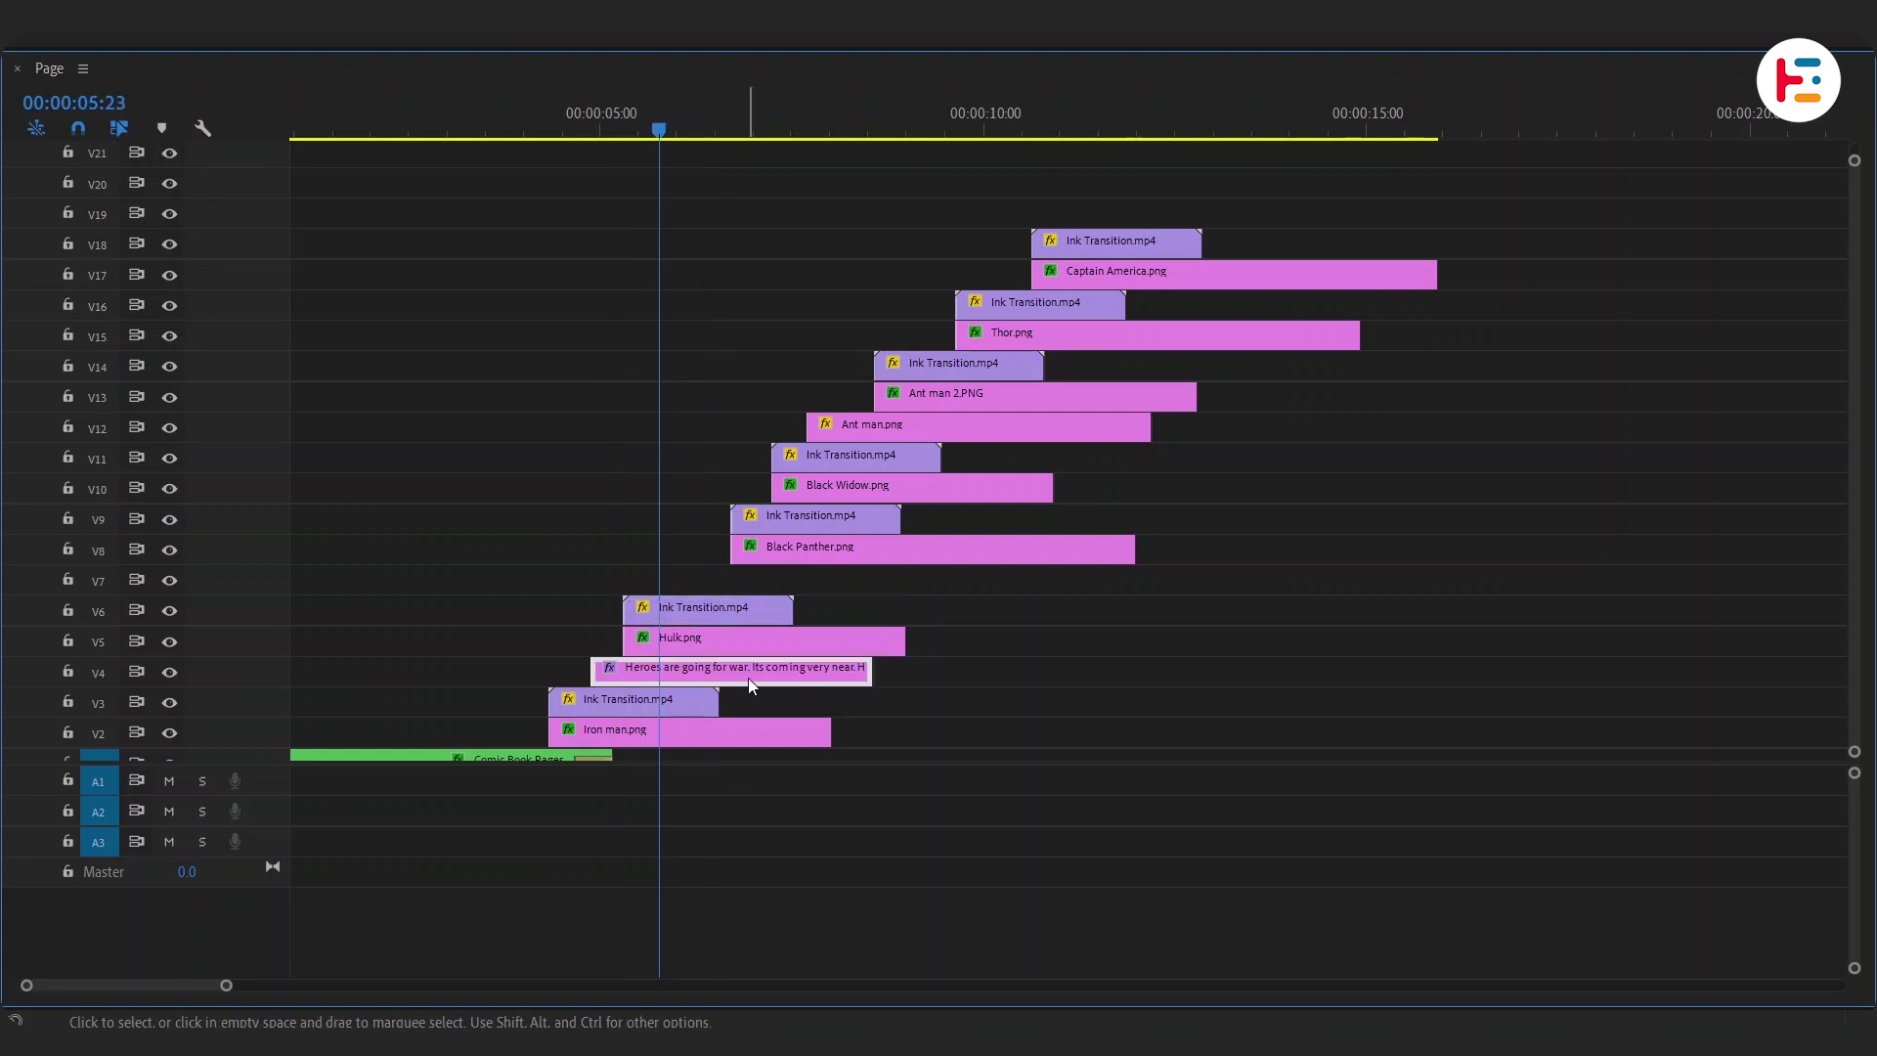
pyautogui.moveTo(797, 589); pyautogui.dragTo(812, 587)
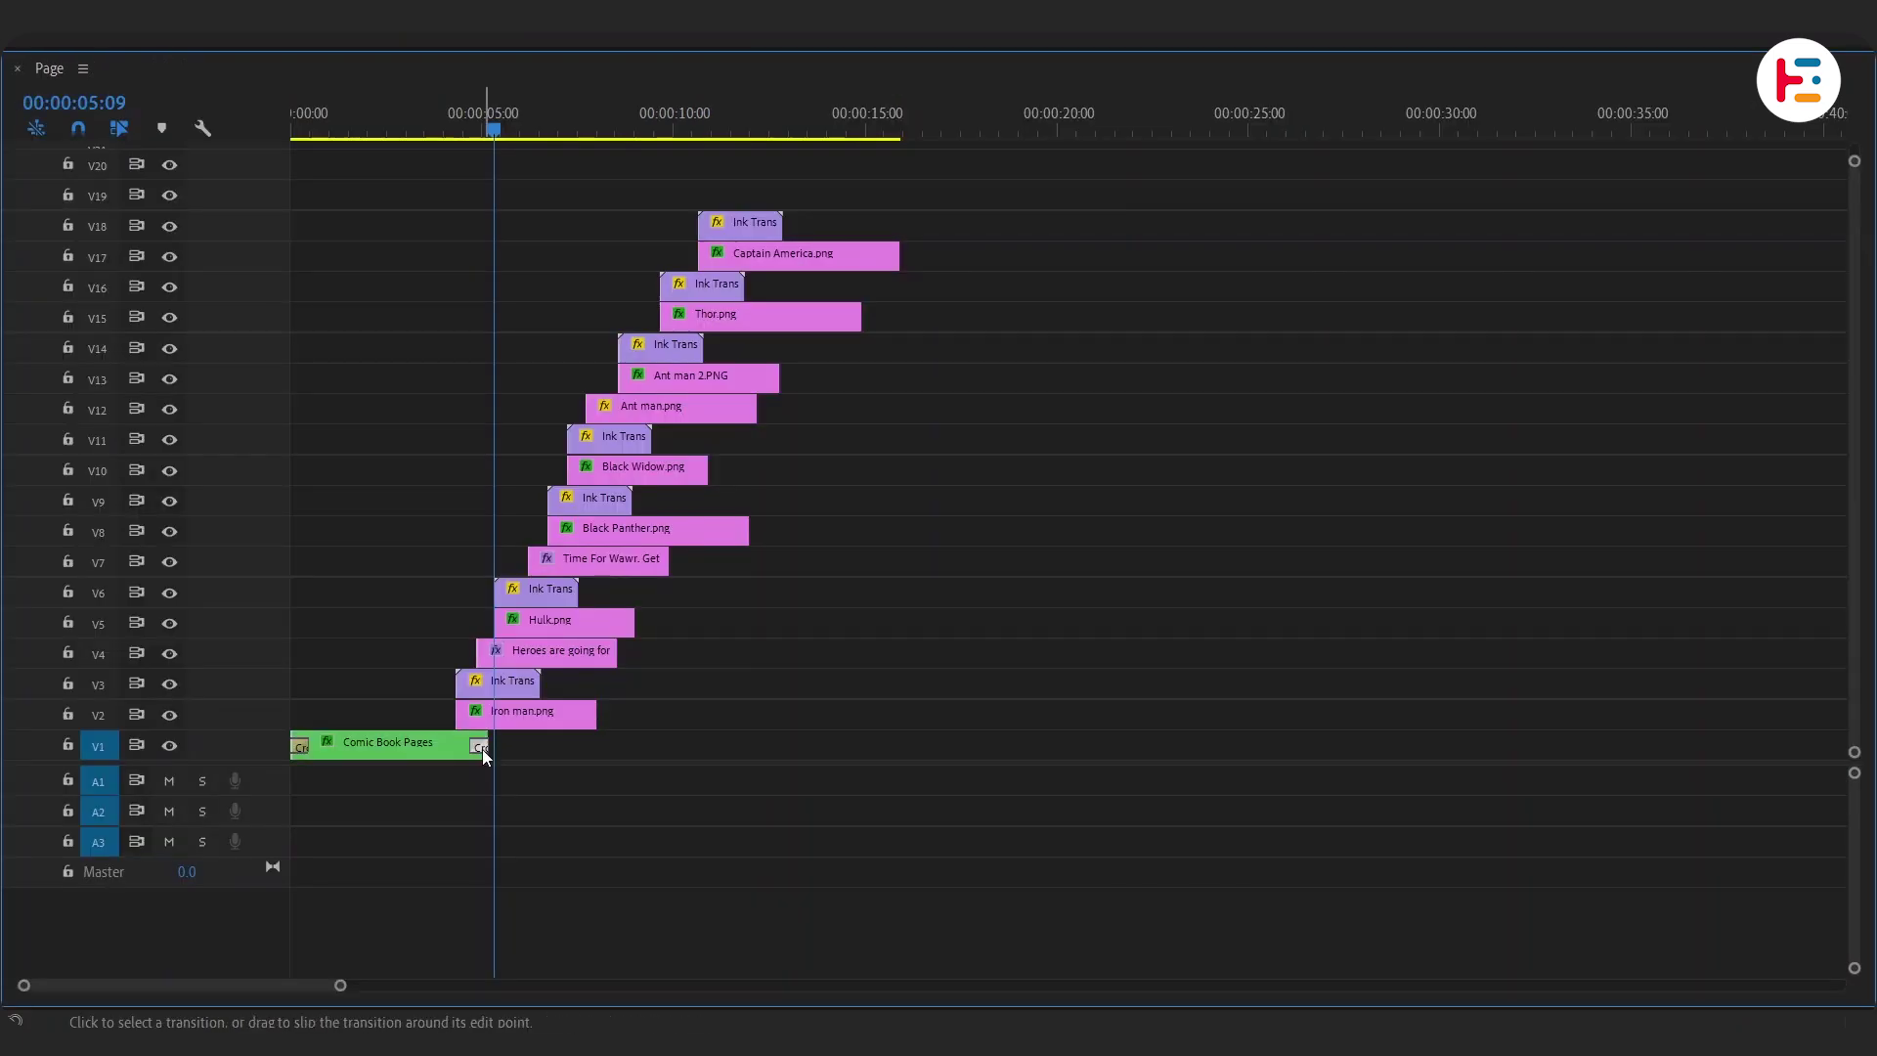
# Step: Copy Comic Book Pages onto V1, shift the hero clips up a track, and drop Thunder Clouds Overlay on V2
pyautogui.moveTo(483, 748); pyautogui.dragTo(539, 746)
pyautogui.press('Down')
pyautogui.moveTo(971, 729); pyautogui.dragTo(445, 266)
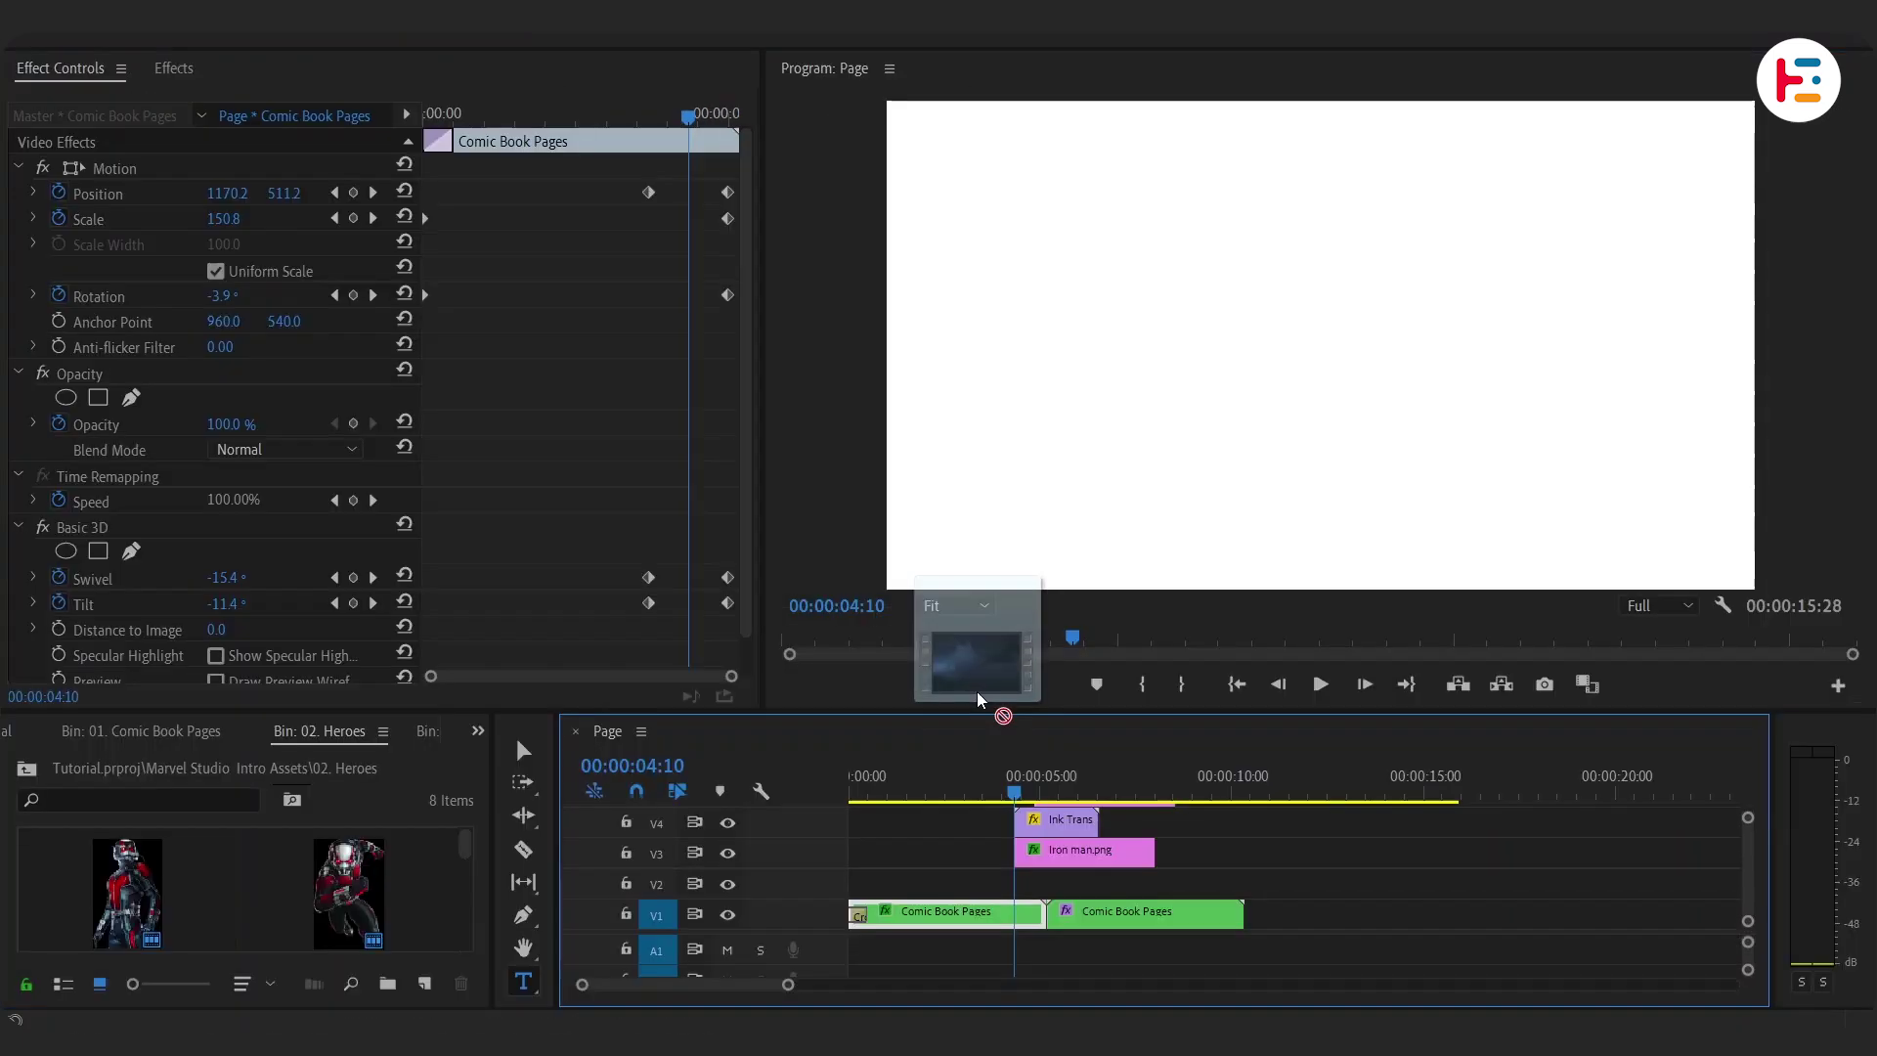
pyautogui.moveTo(976, 696); pyautogui.dragTo(1009, 877)
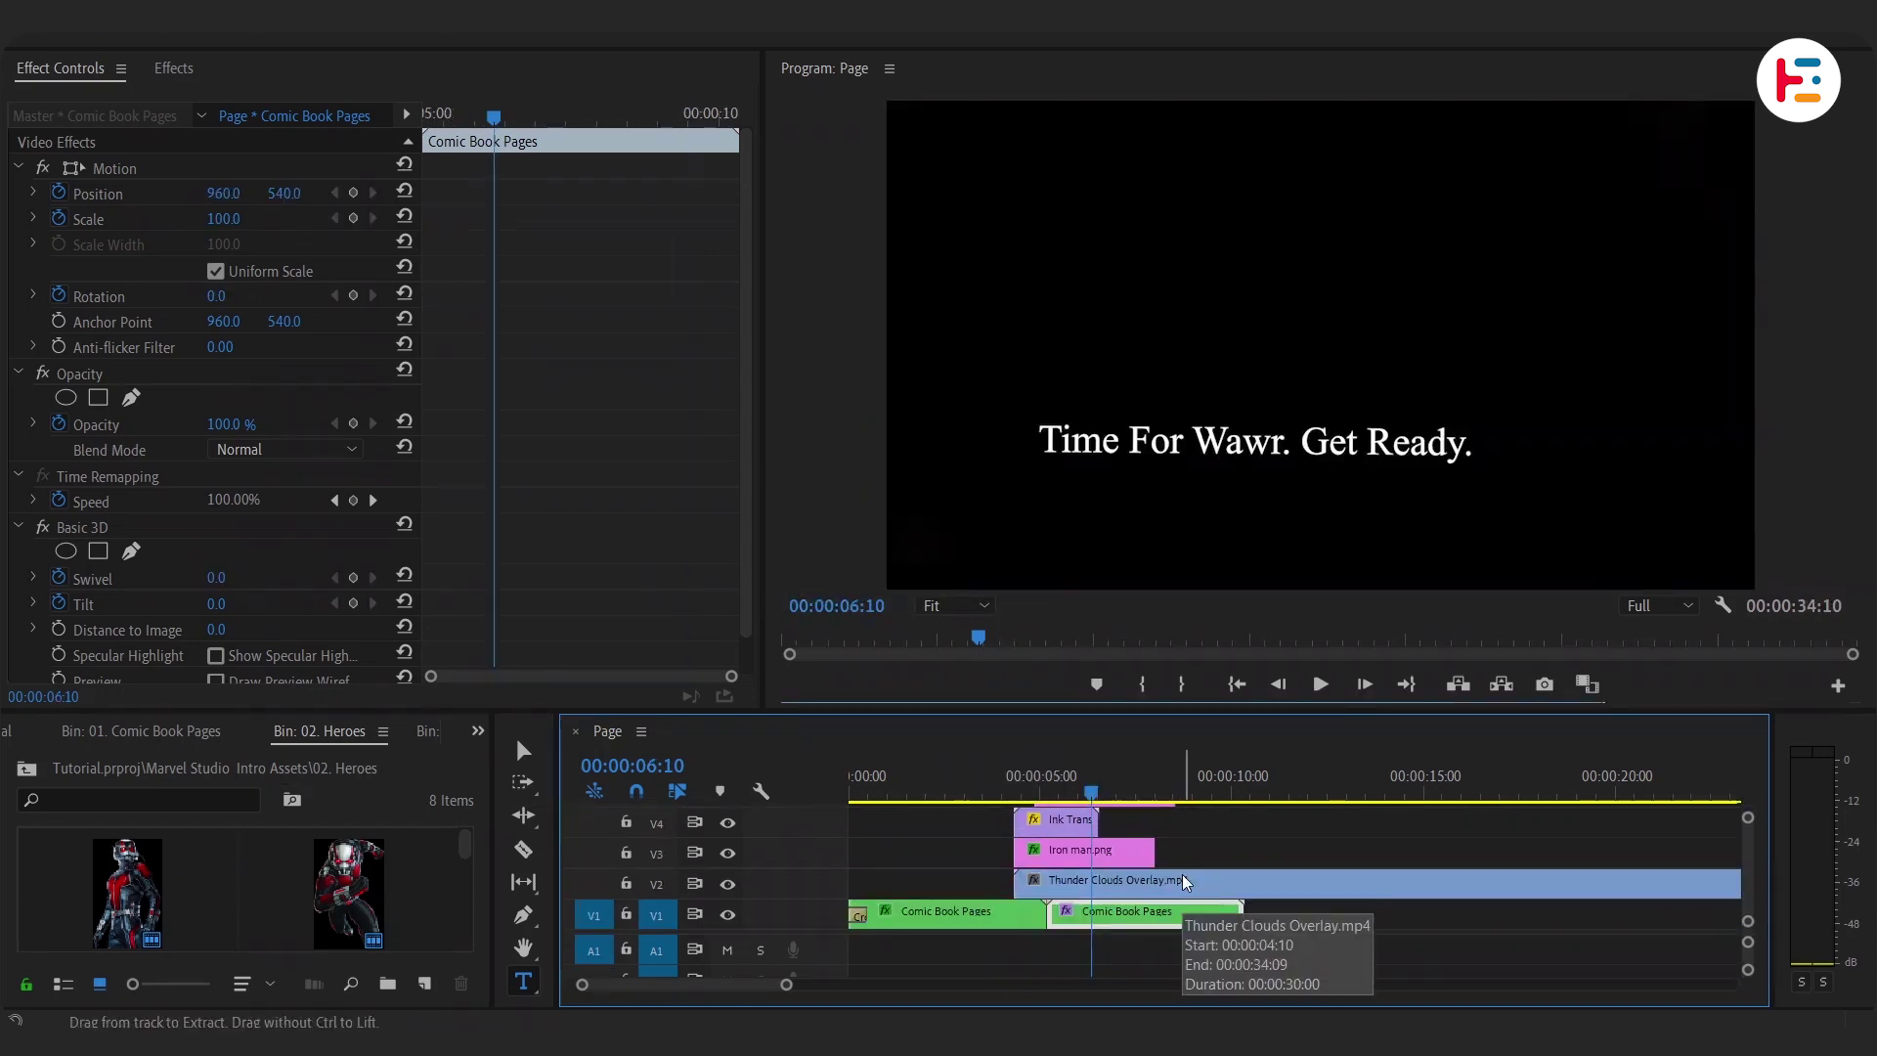
# Step: Point Iron Man's Track Matte Key at its ink track and Hulk's at Video 7
pyautogui.click(1085, 849)
pyautogui.scroll(-4, 469, 557)
pyautogui.click(285, 590)
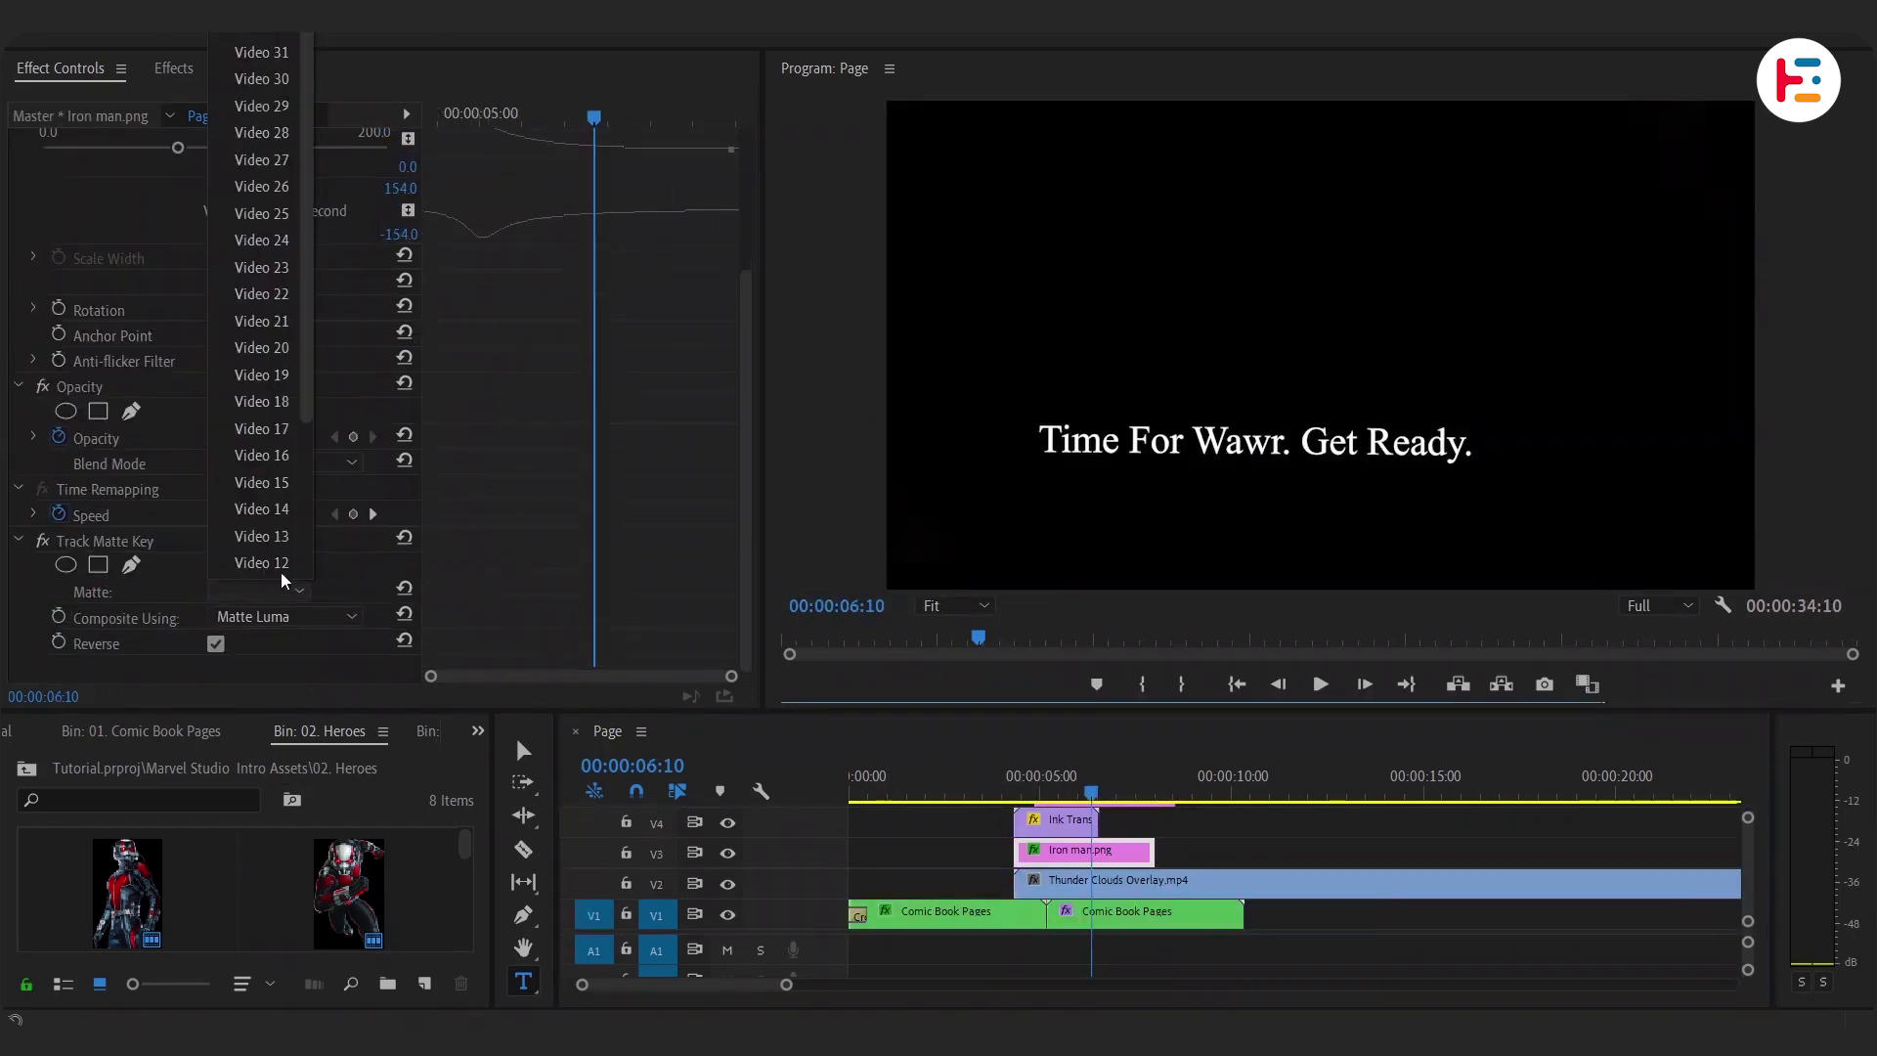
pyautogui.scroll(-5, 261, 391)
pyautogui.click(261, 562)
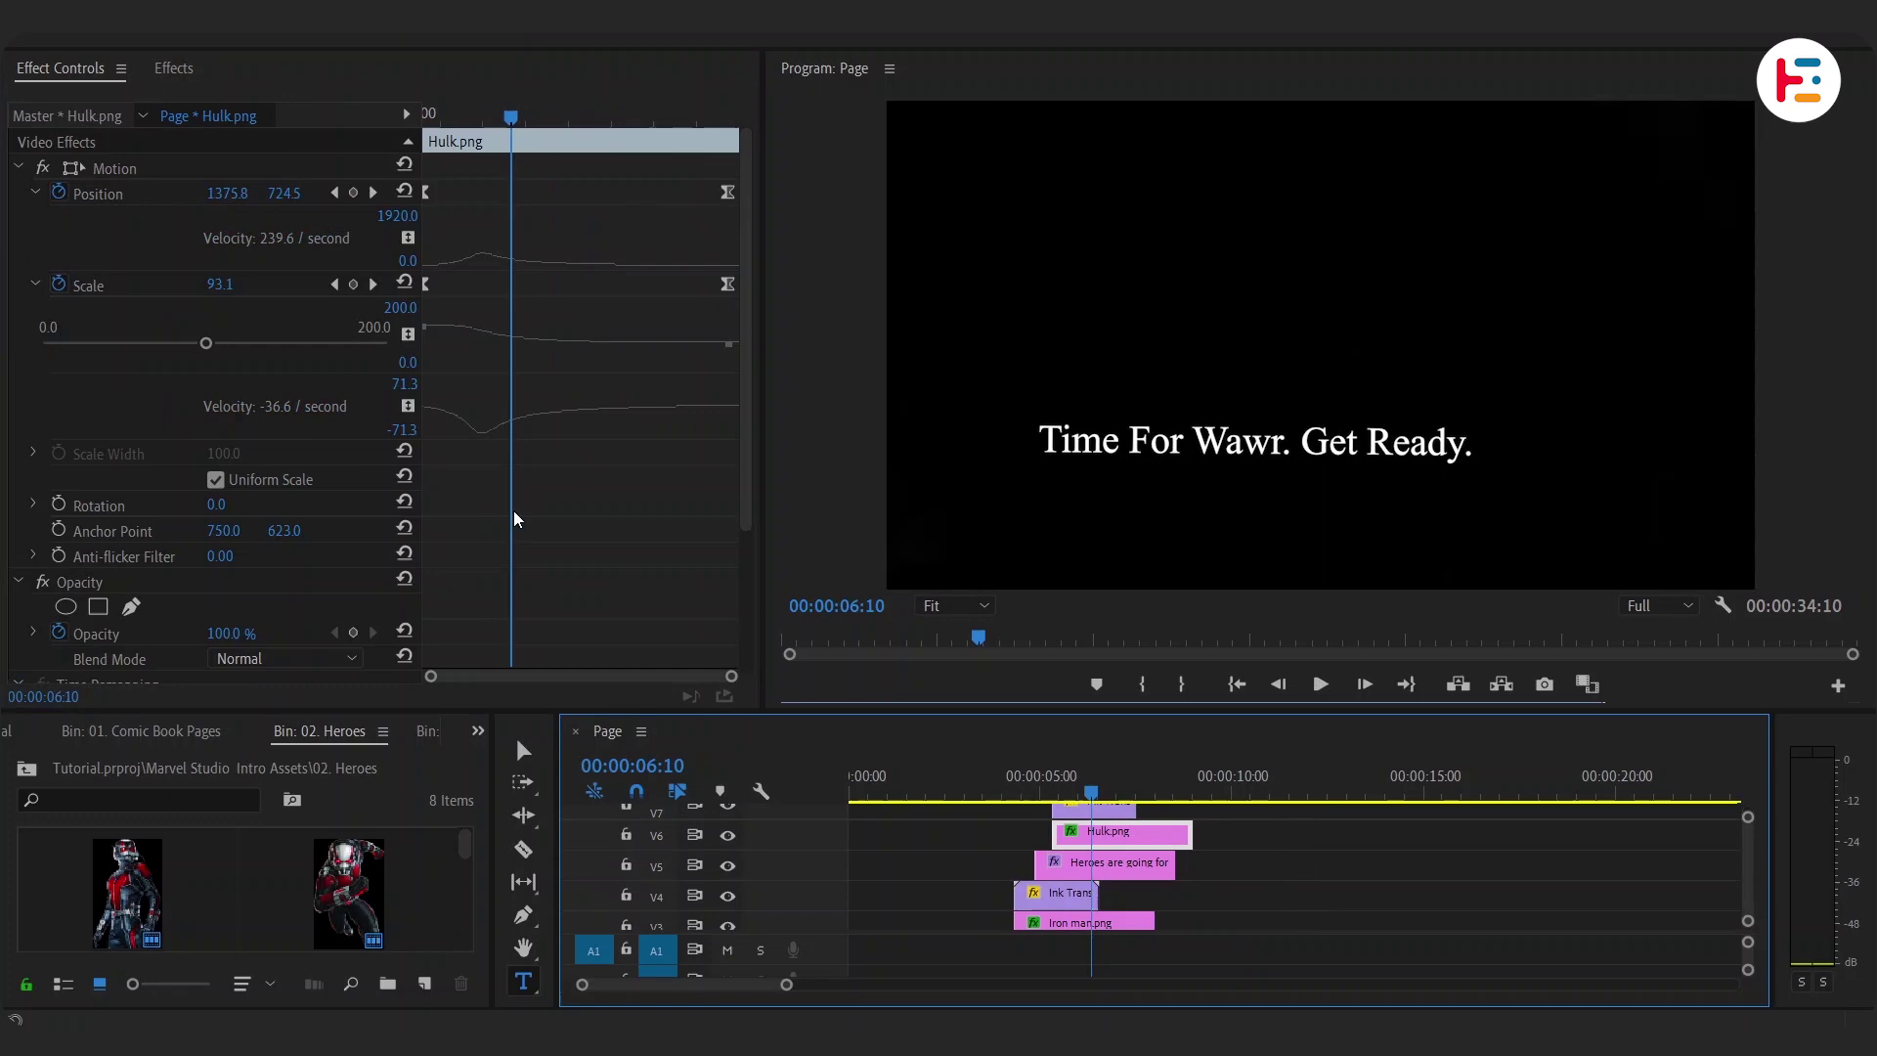
pyautogui.click(259, 590)
pyautogui.scroll(-5, 261, 391)
pyautogui.click(261, 562)
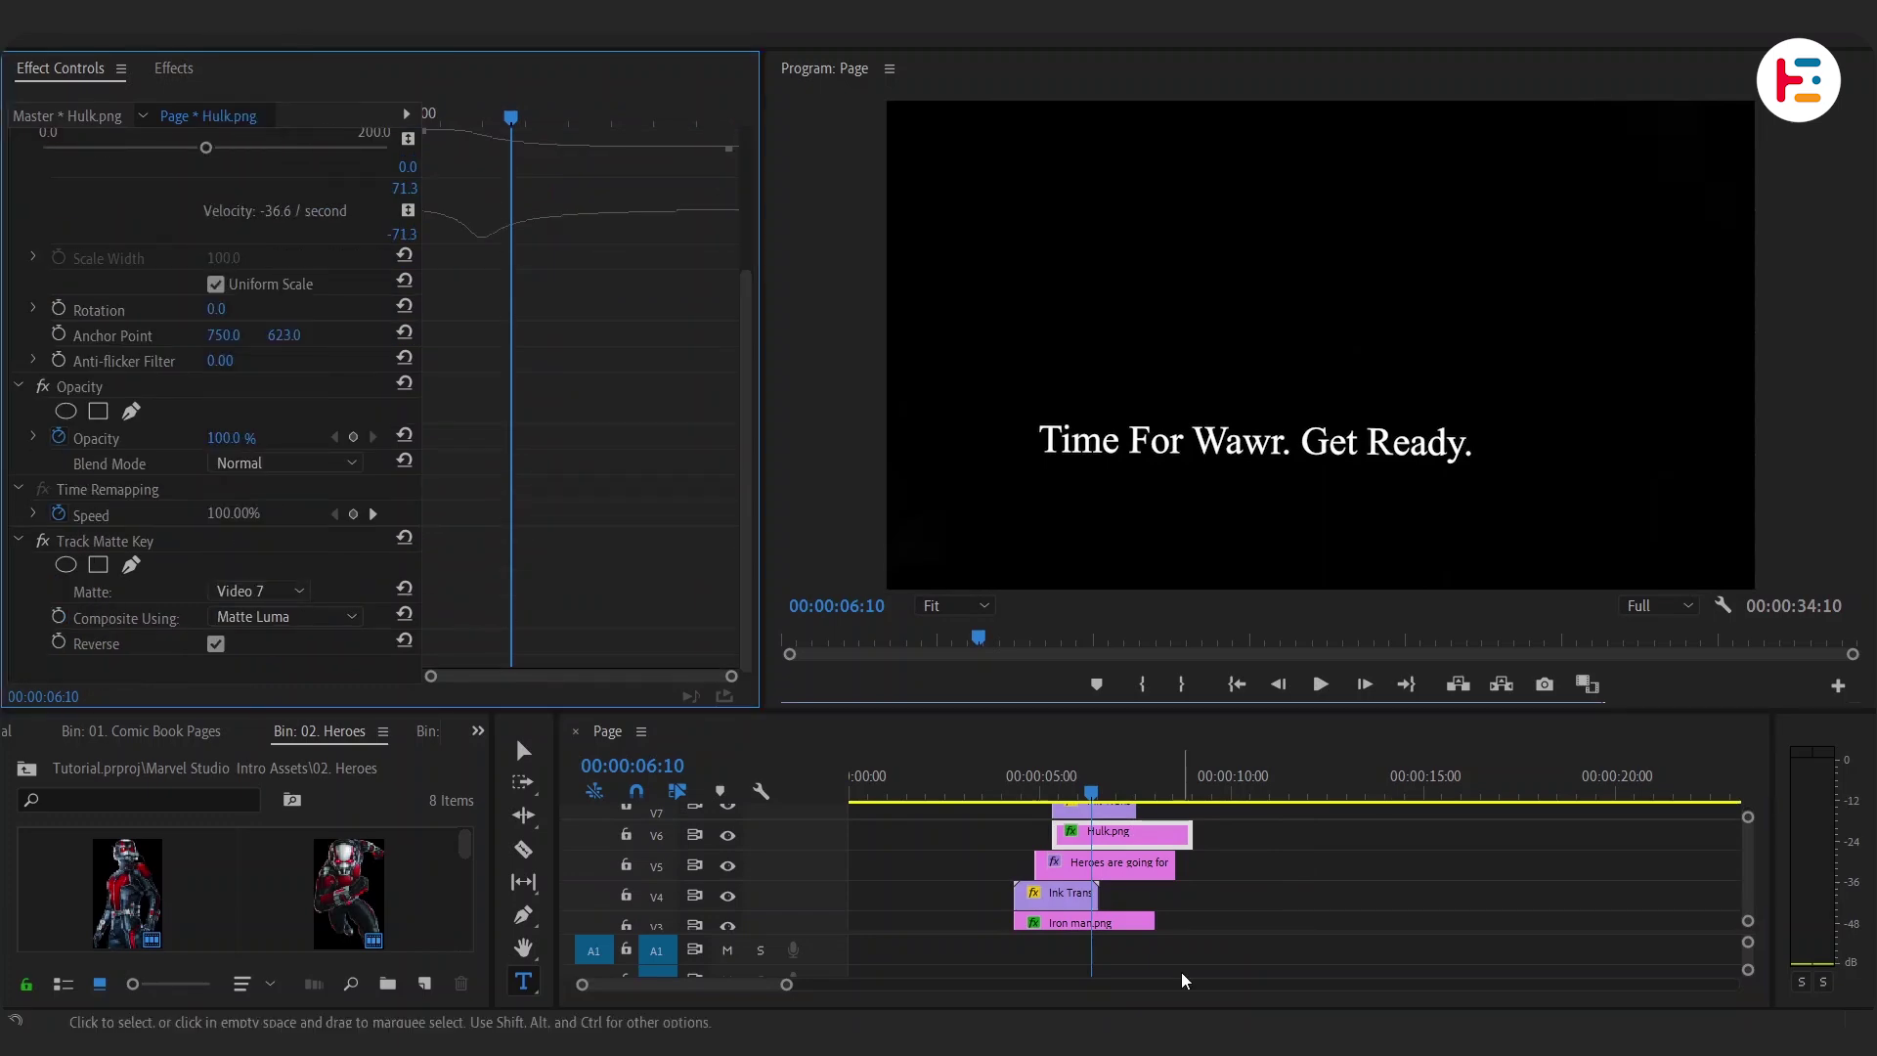
# Step: Set Black Panther's matte to Video 10, and Black Widow's and the next hero's to their ink tracks
pyautogui.scroll(3, 1185, 880)
pyautogui.click(1202, 849)
pyautogui.click(259, 590)
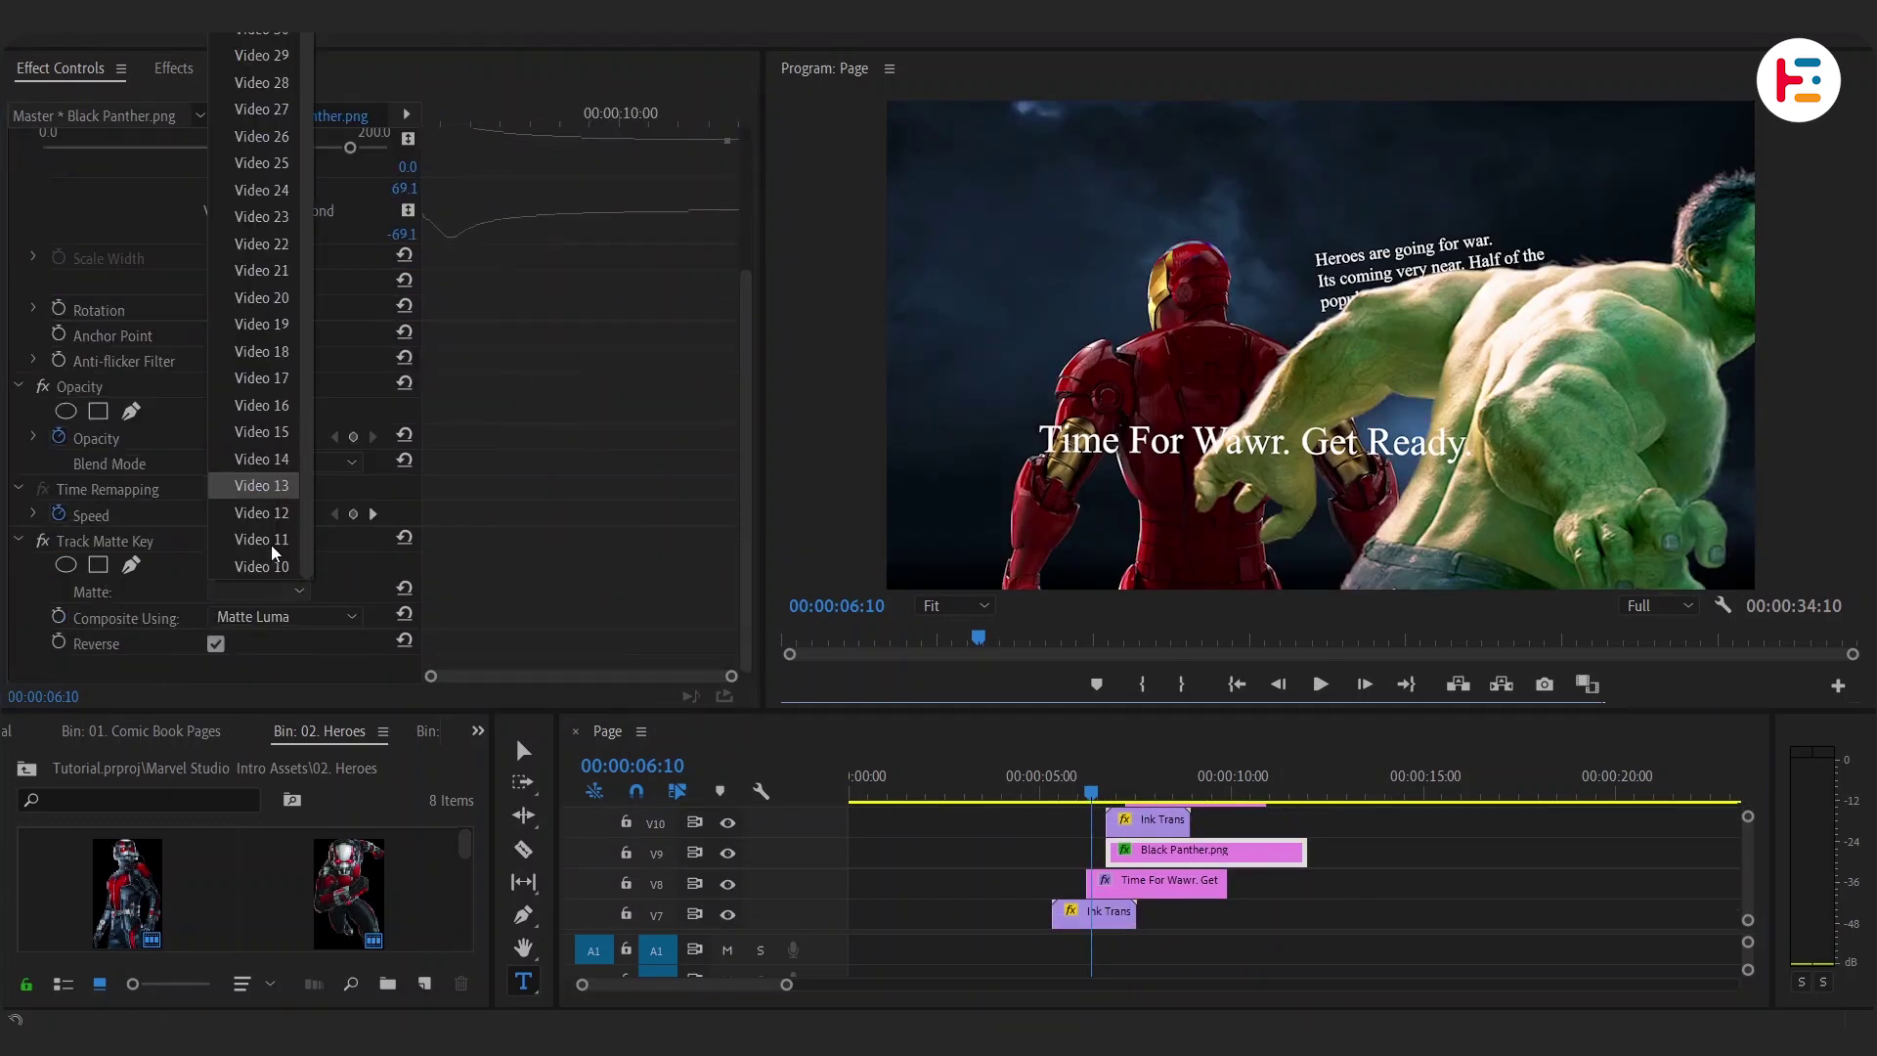
pyautogui.click(273, 562)
pyautogui.scroll(3, 1185, 879)
pyautogui.click(1200, 862)
pyautogui.scroll(-5, 260, 391)
pyautogui.click(259, 590)
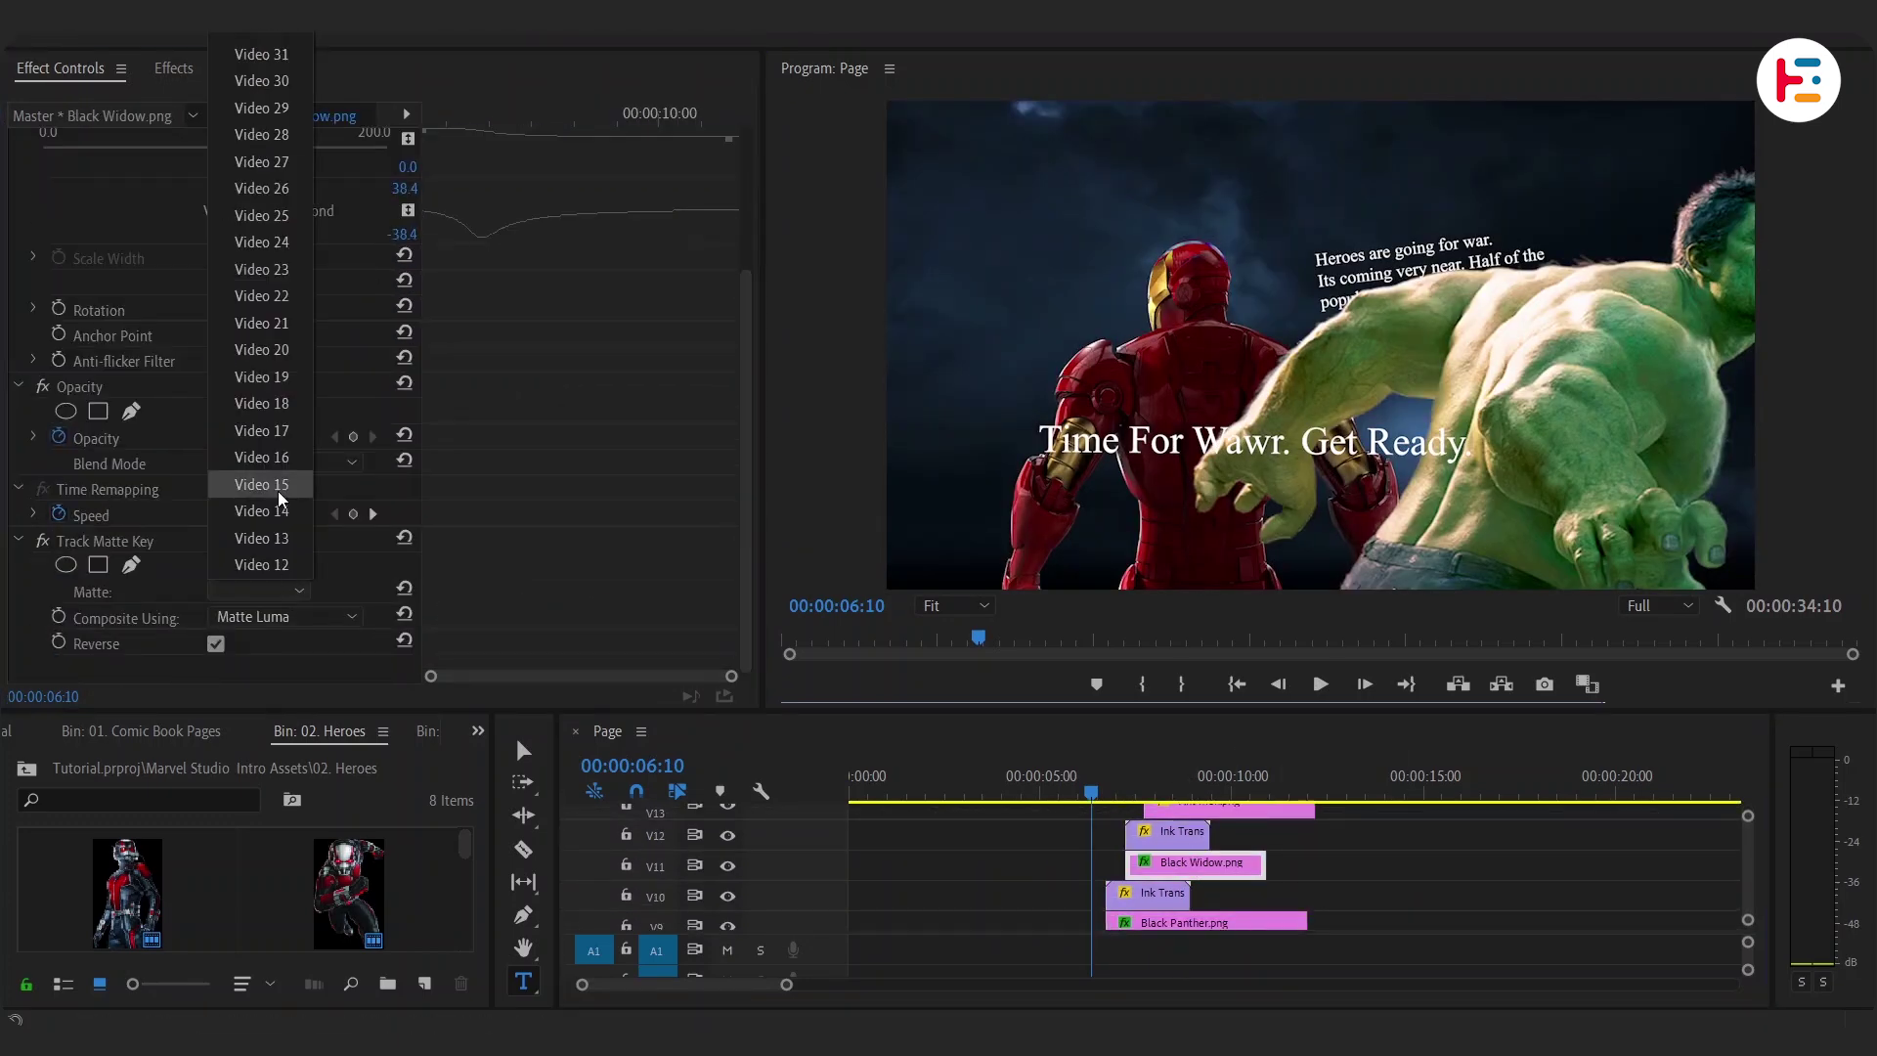
pyautogui.click(261, 564)
pyautogui.click(259, 591)
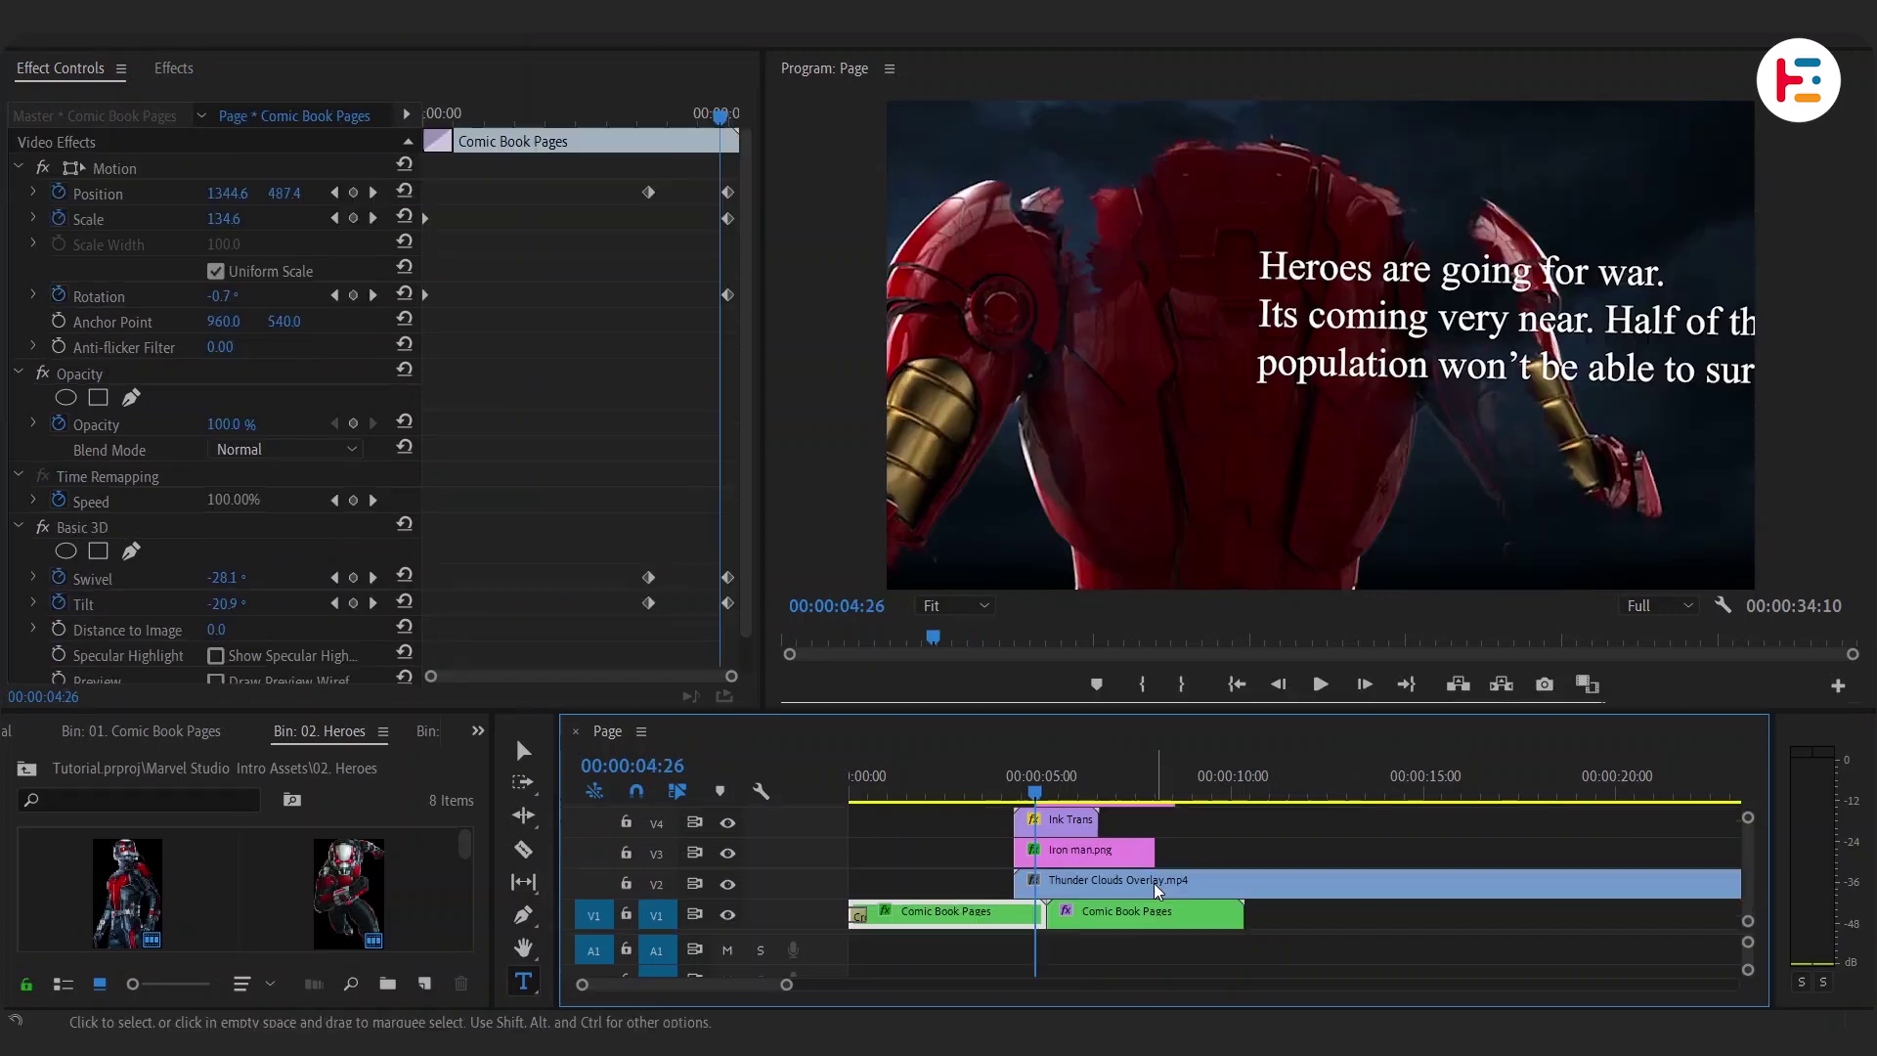
# Step: Set the Thunder Clouds clip's blend mode to Multiply and nudge it later in time
pyautogui.click(1156, 900)
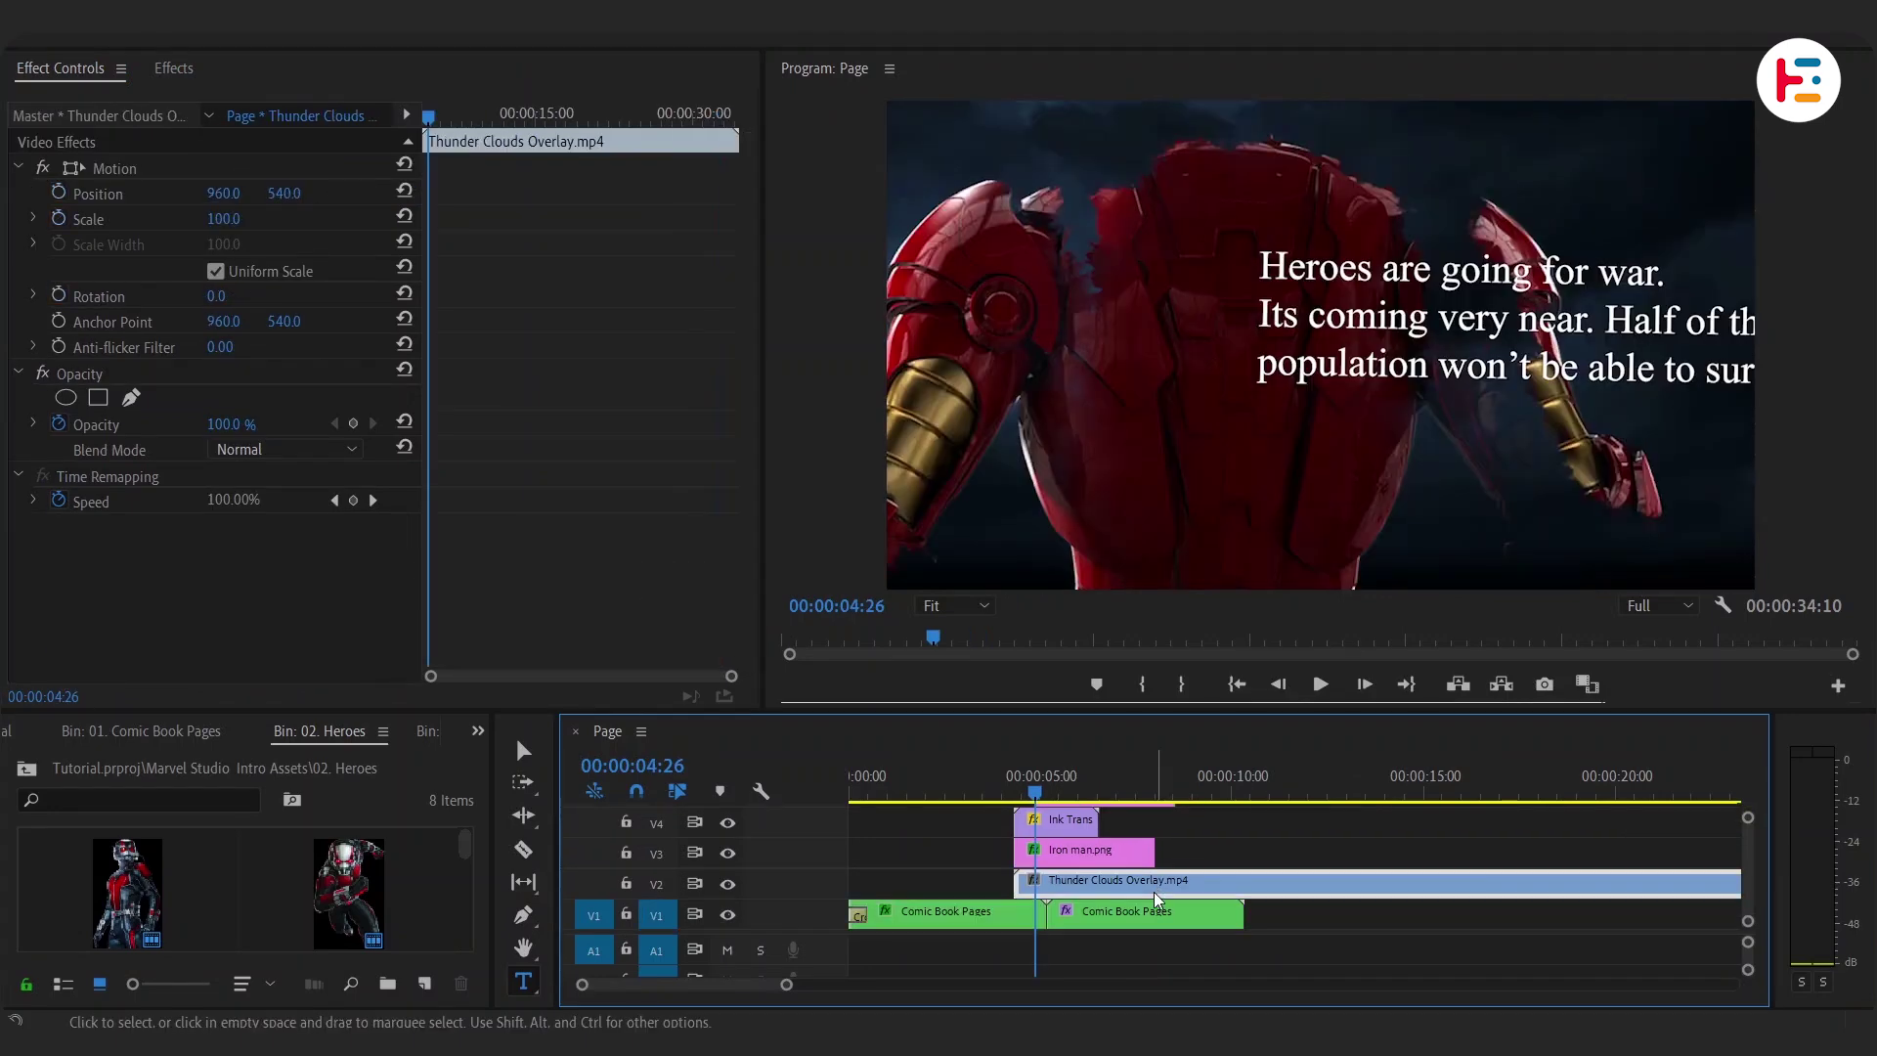
pyautogui.click(349, 450)
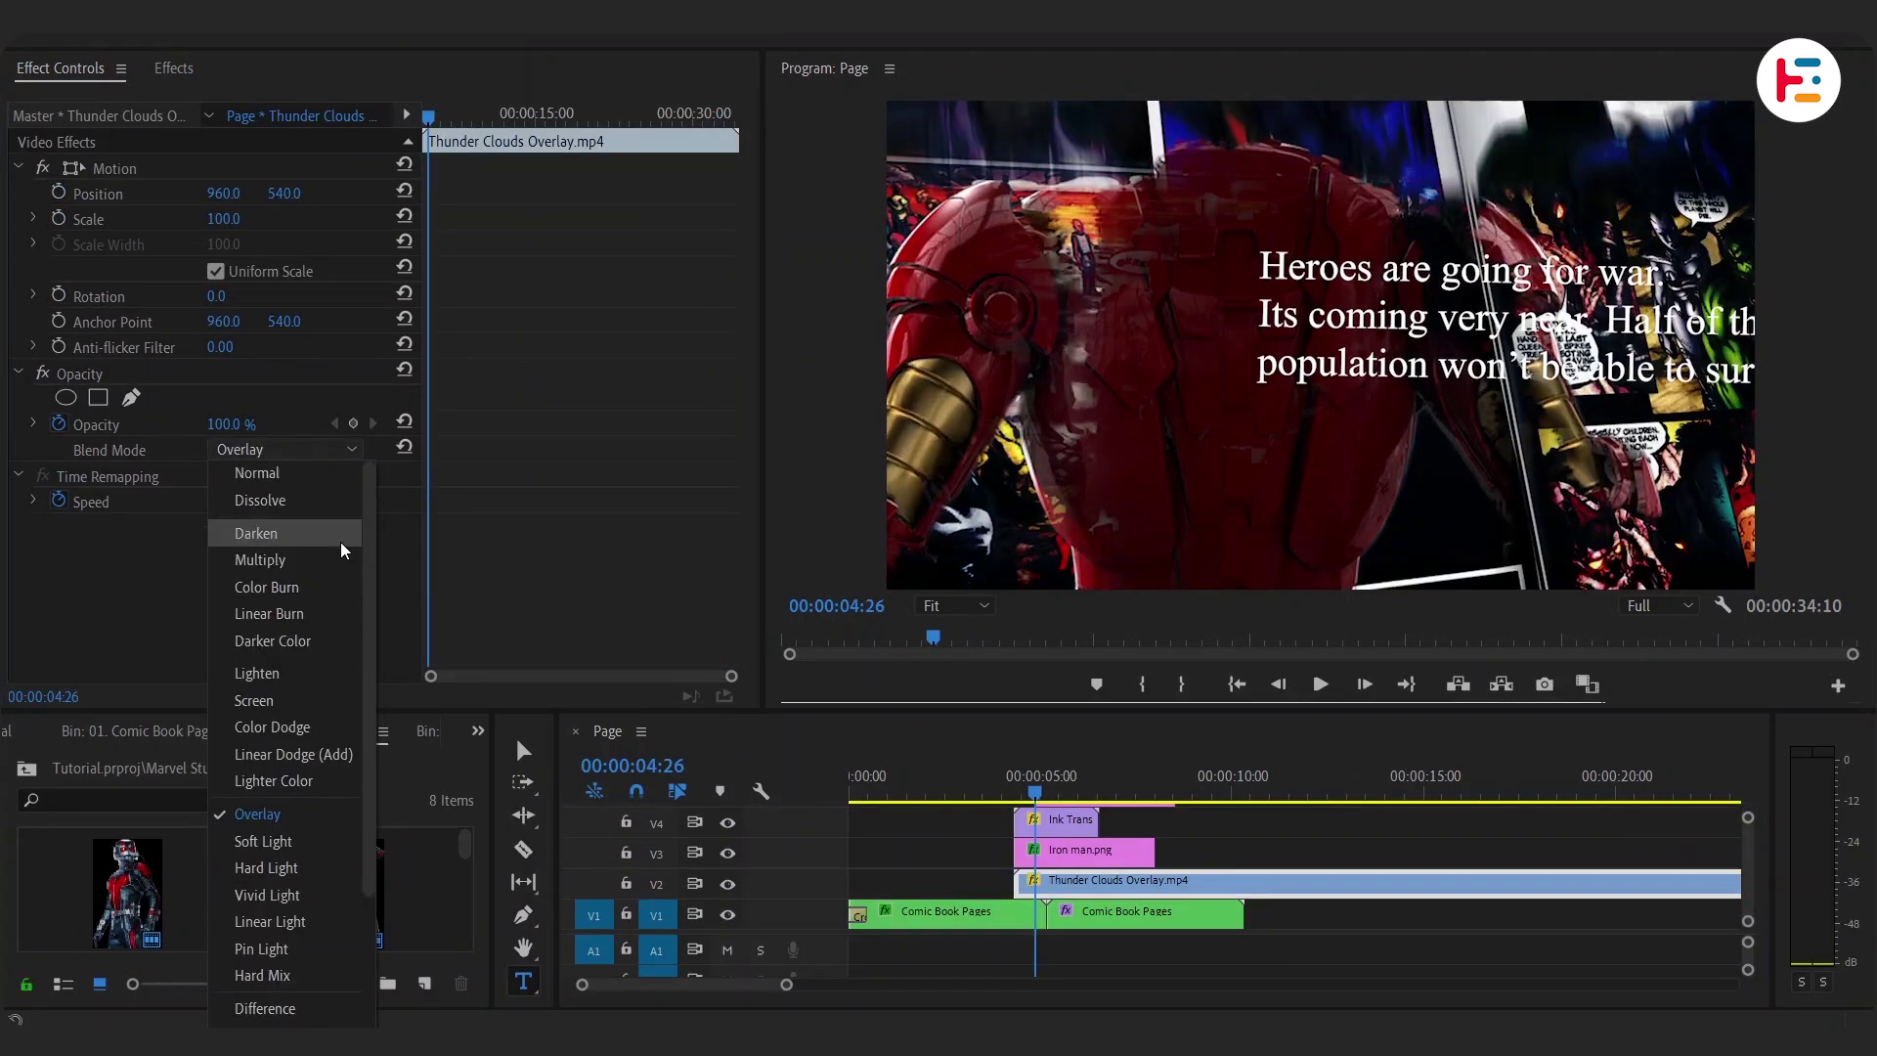
pyautogui.click(344, 558)
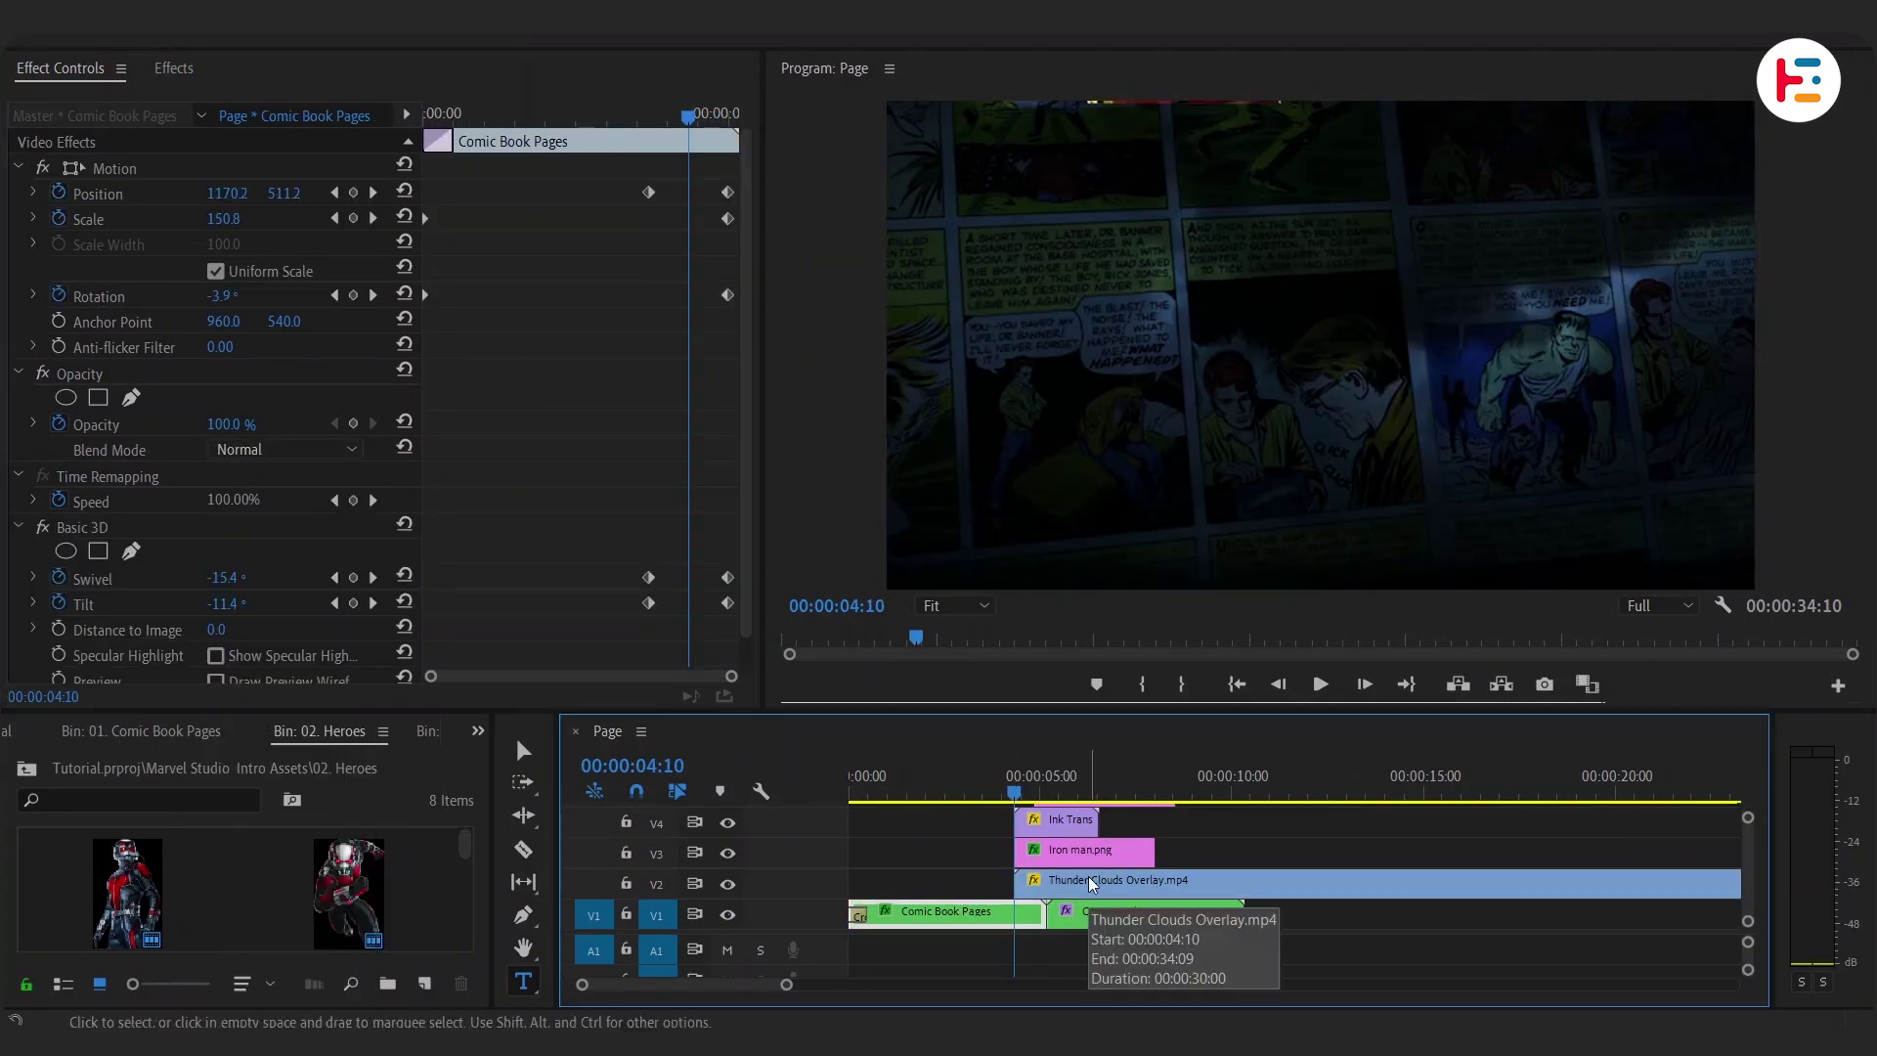
pyautogui.click(1104, 880)
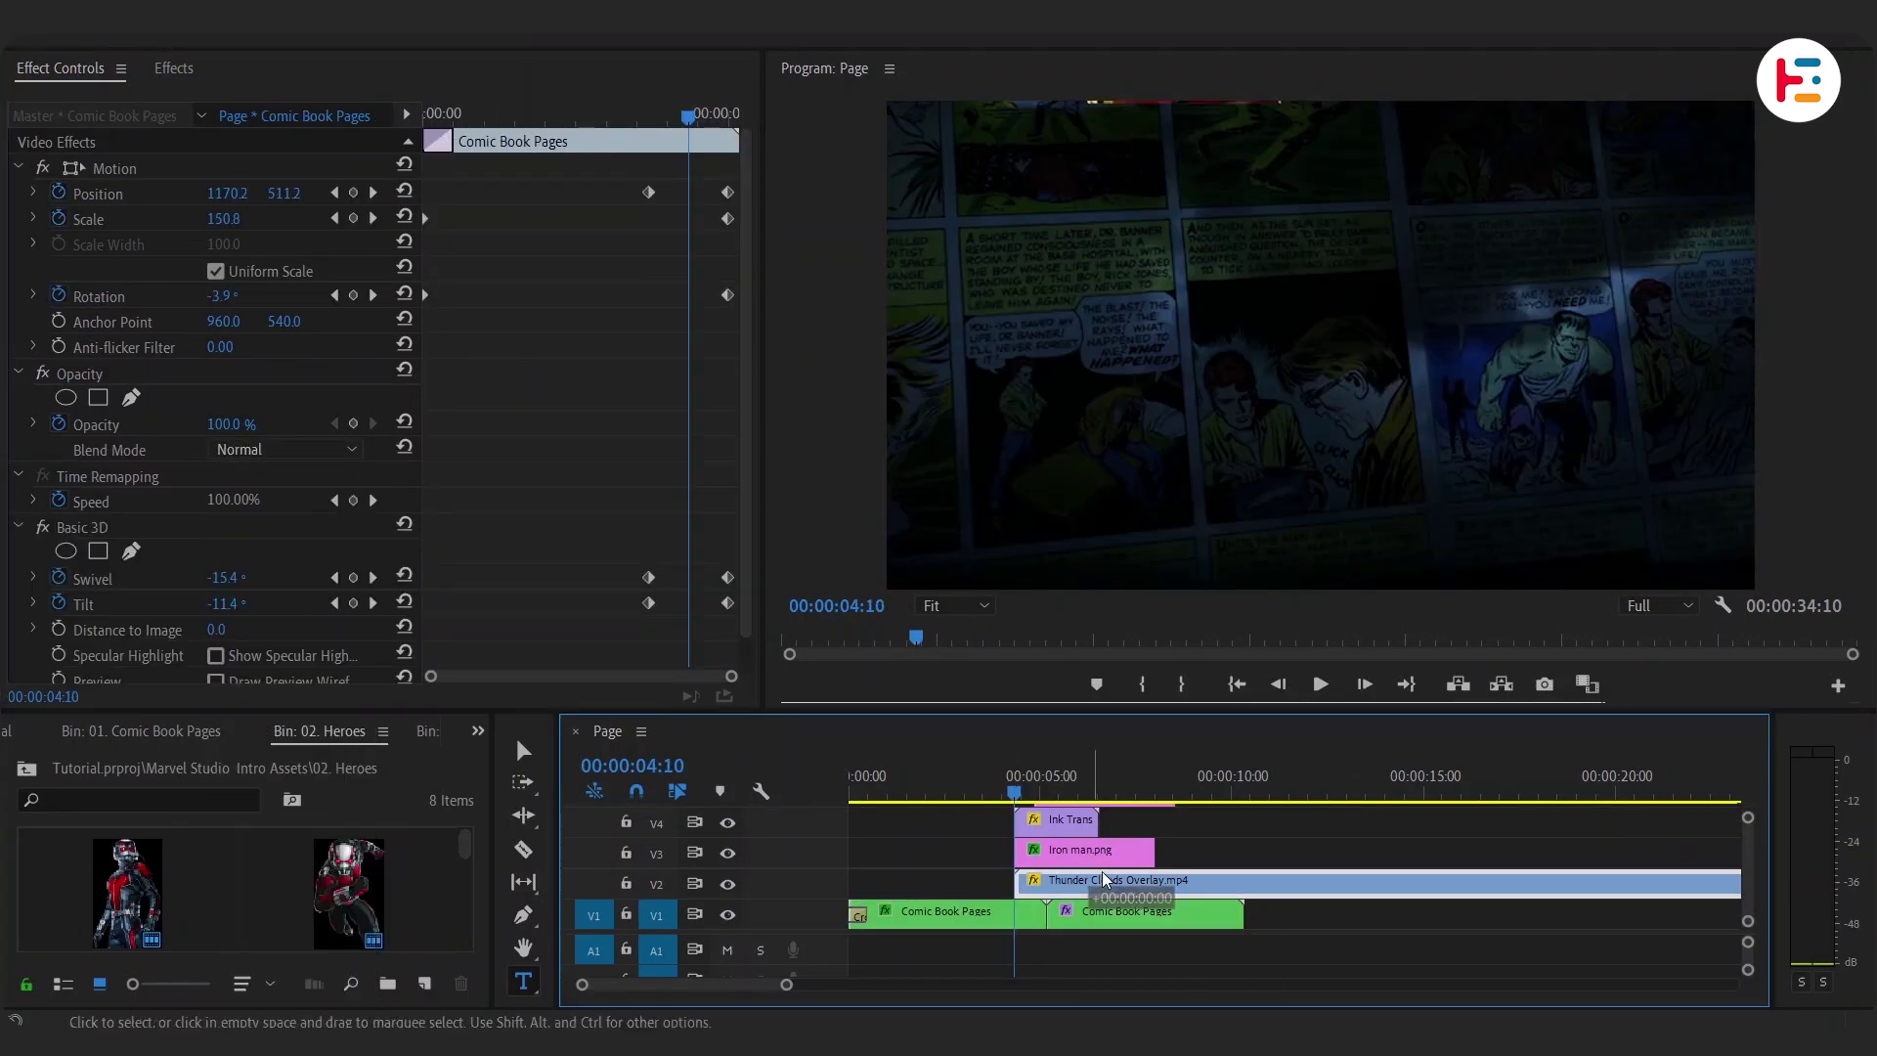
pyautogui.moveTo(1104, 880); pyautogui.dragTo(1142, 880)
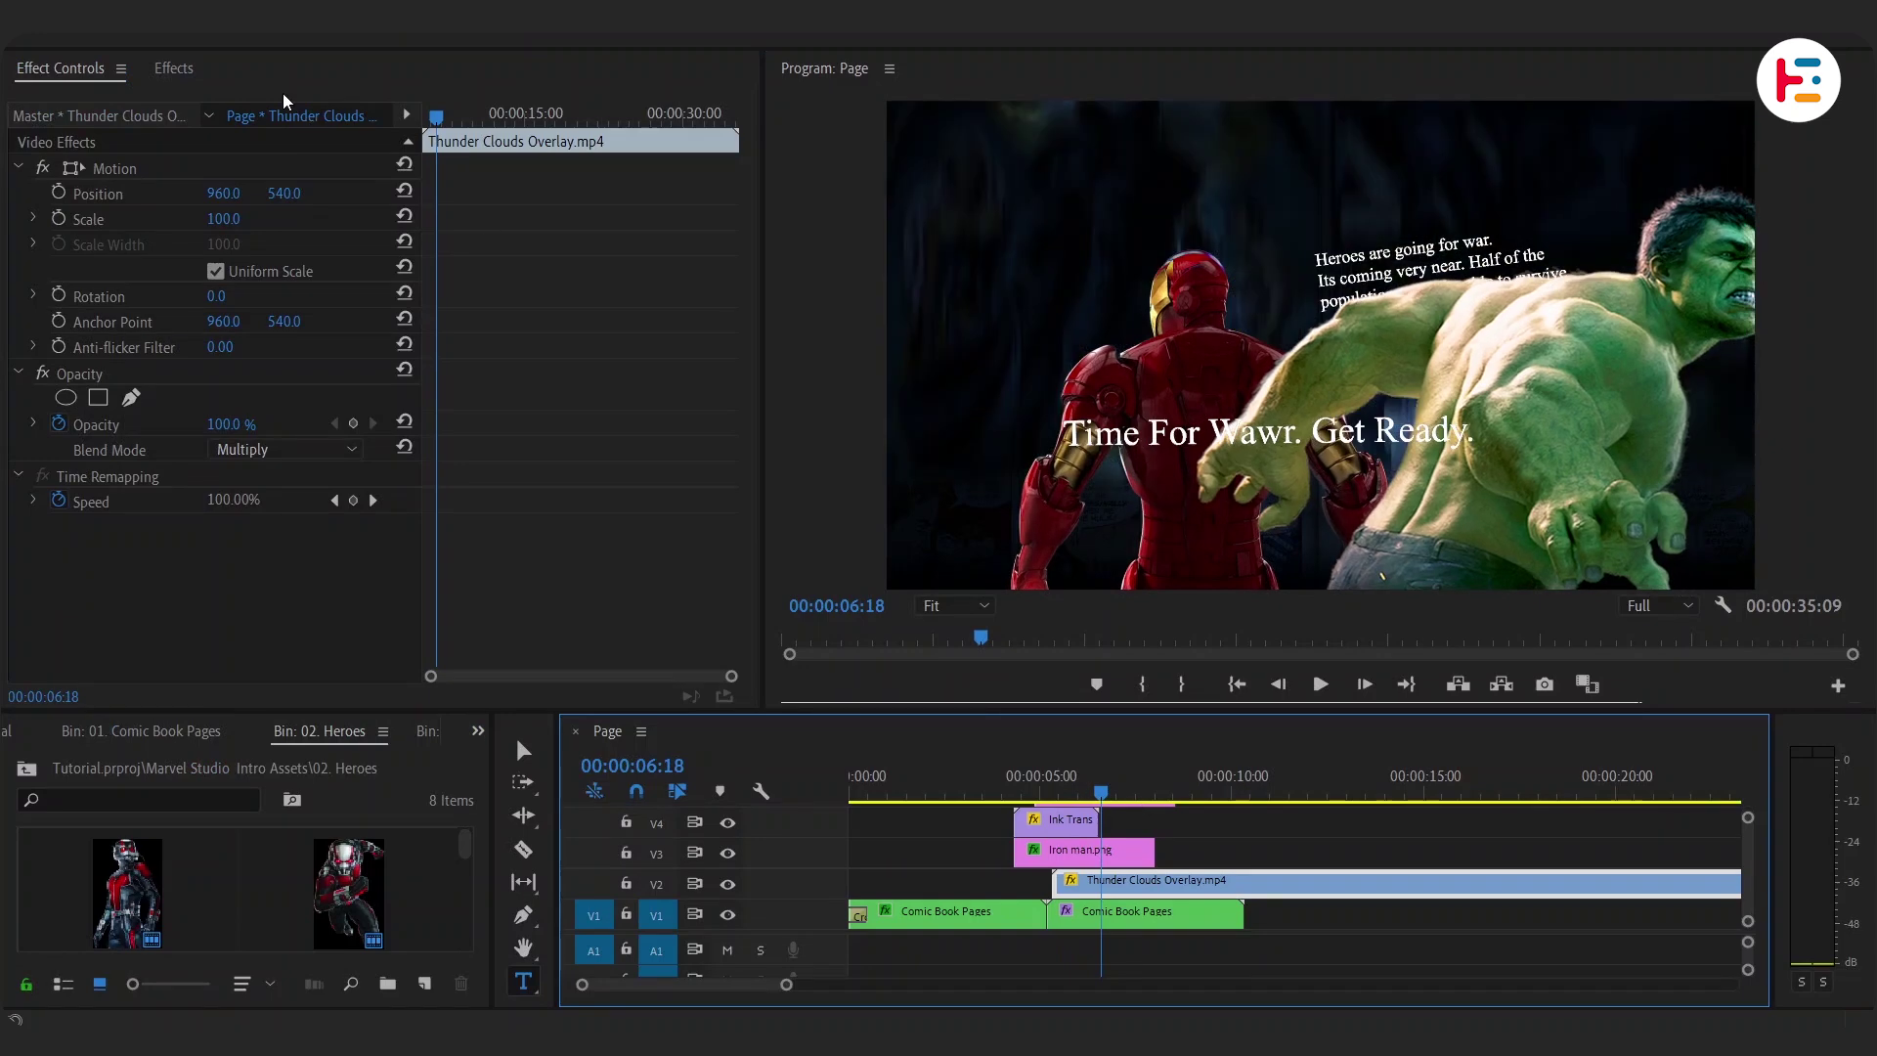
# Step: Apply the Tint effect to the clouds clip and pick a Map White To colour
pyautogui.click(174, 68)
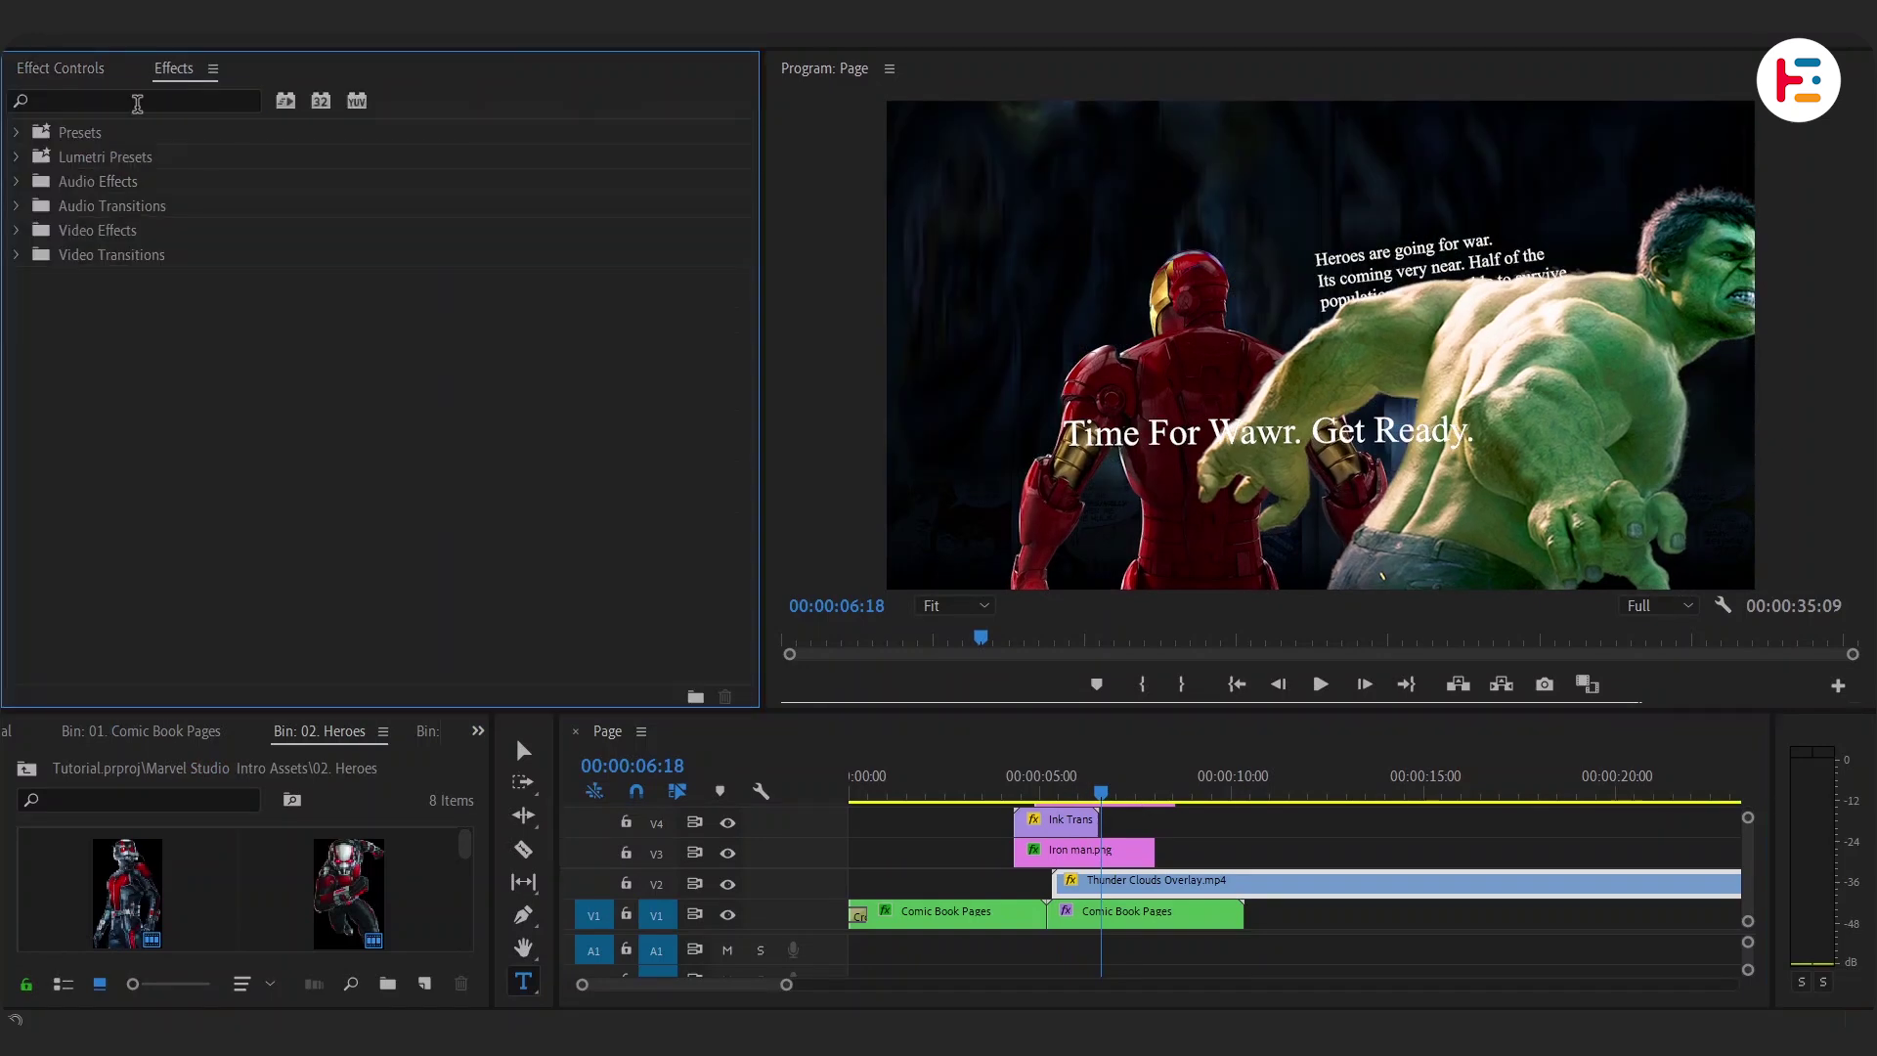
pyautogui.click(98, 277)
pyautogui.doubleClick(98, 278)
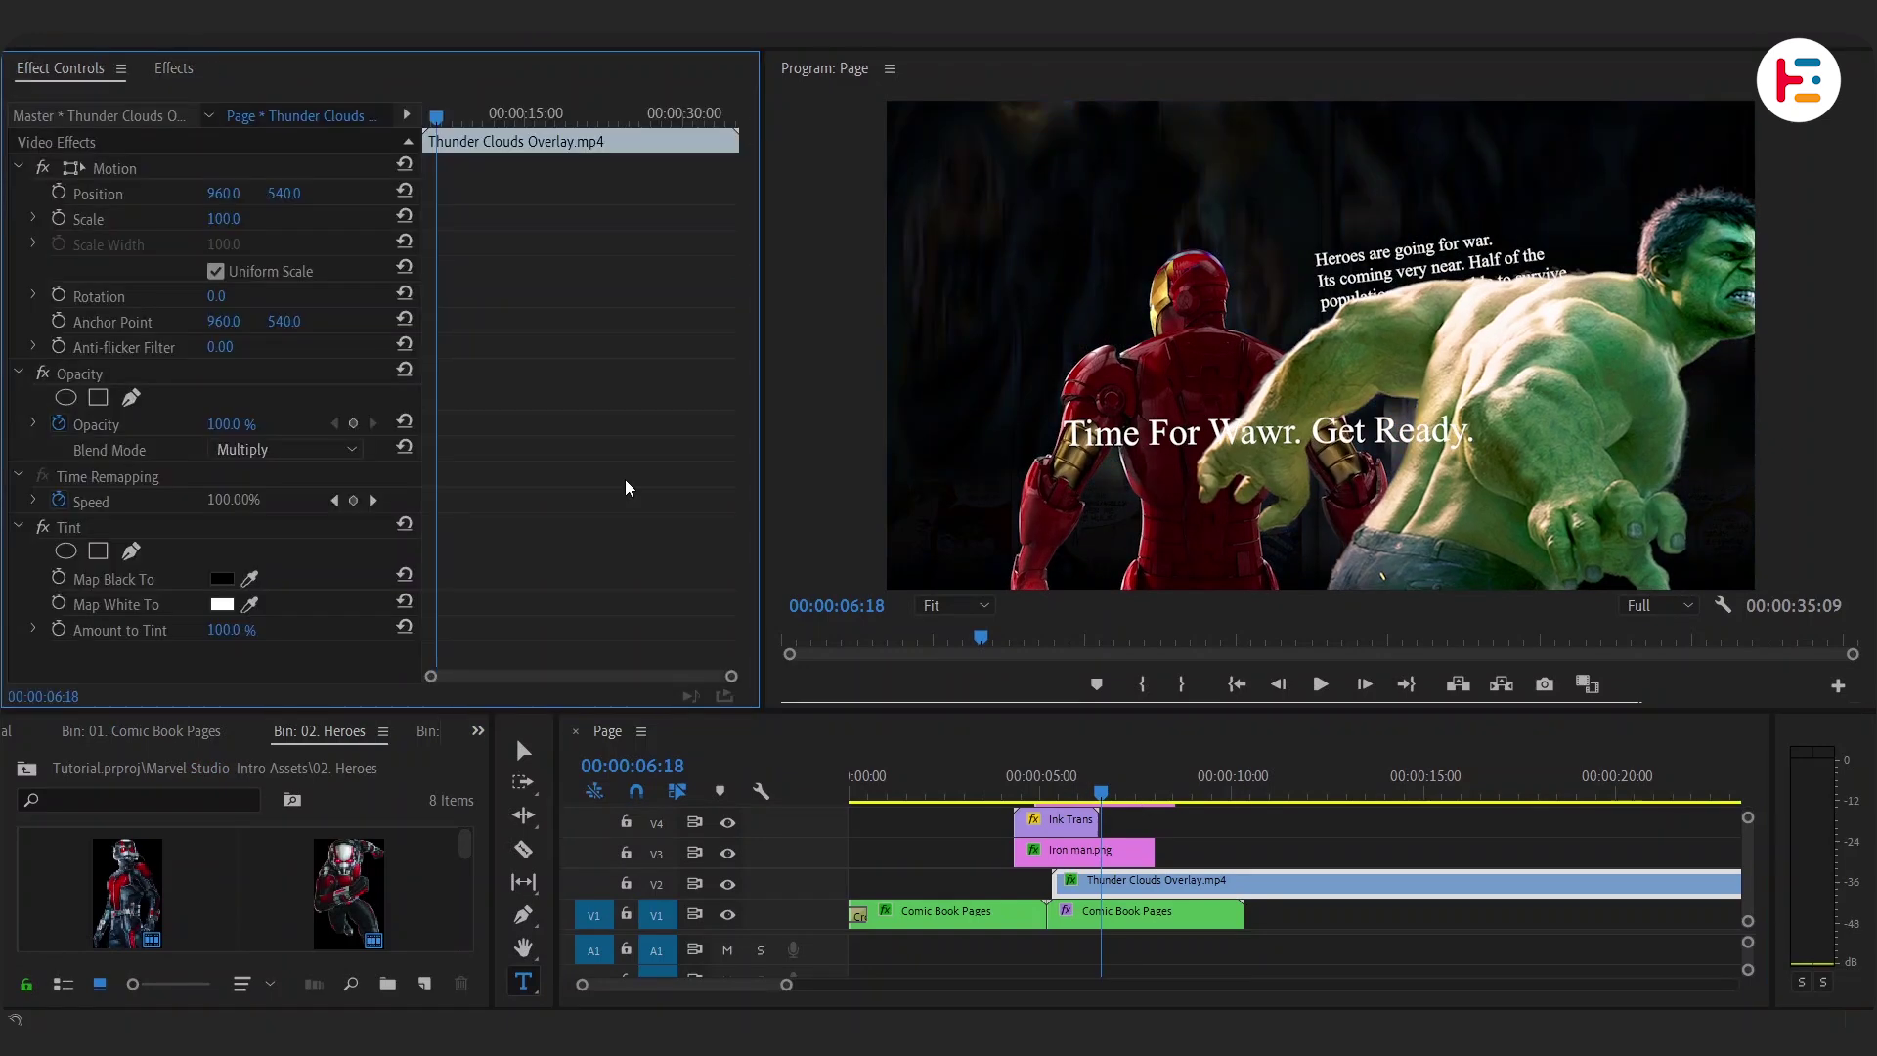
pyautogui.click(249, 604)
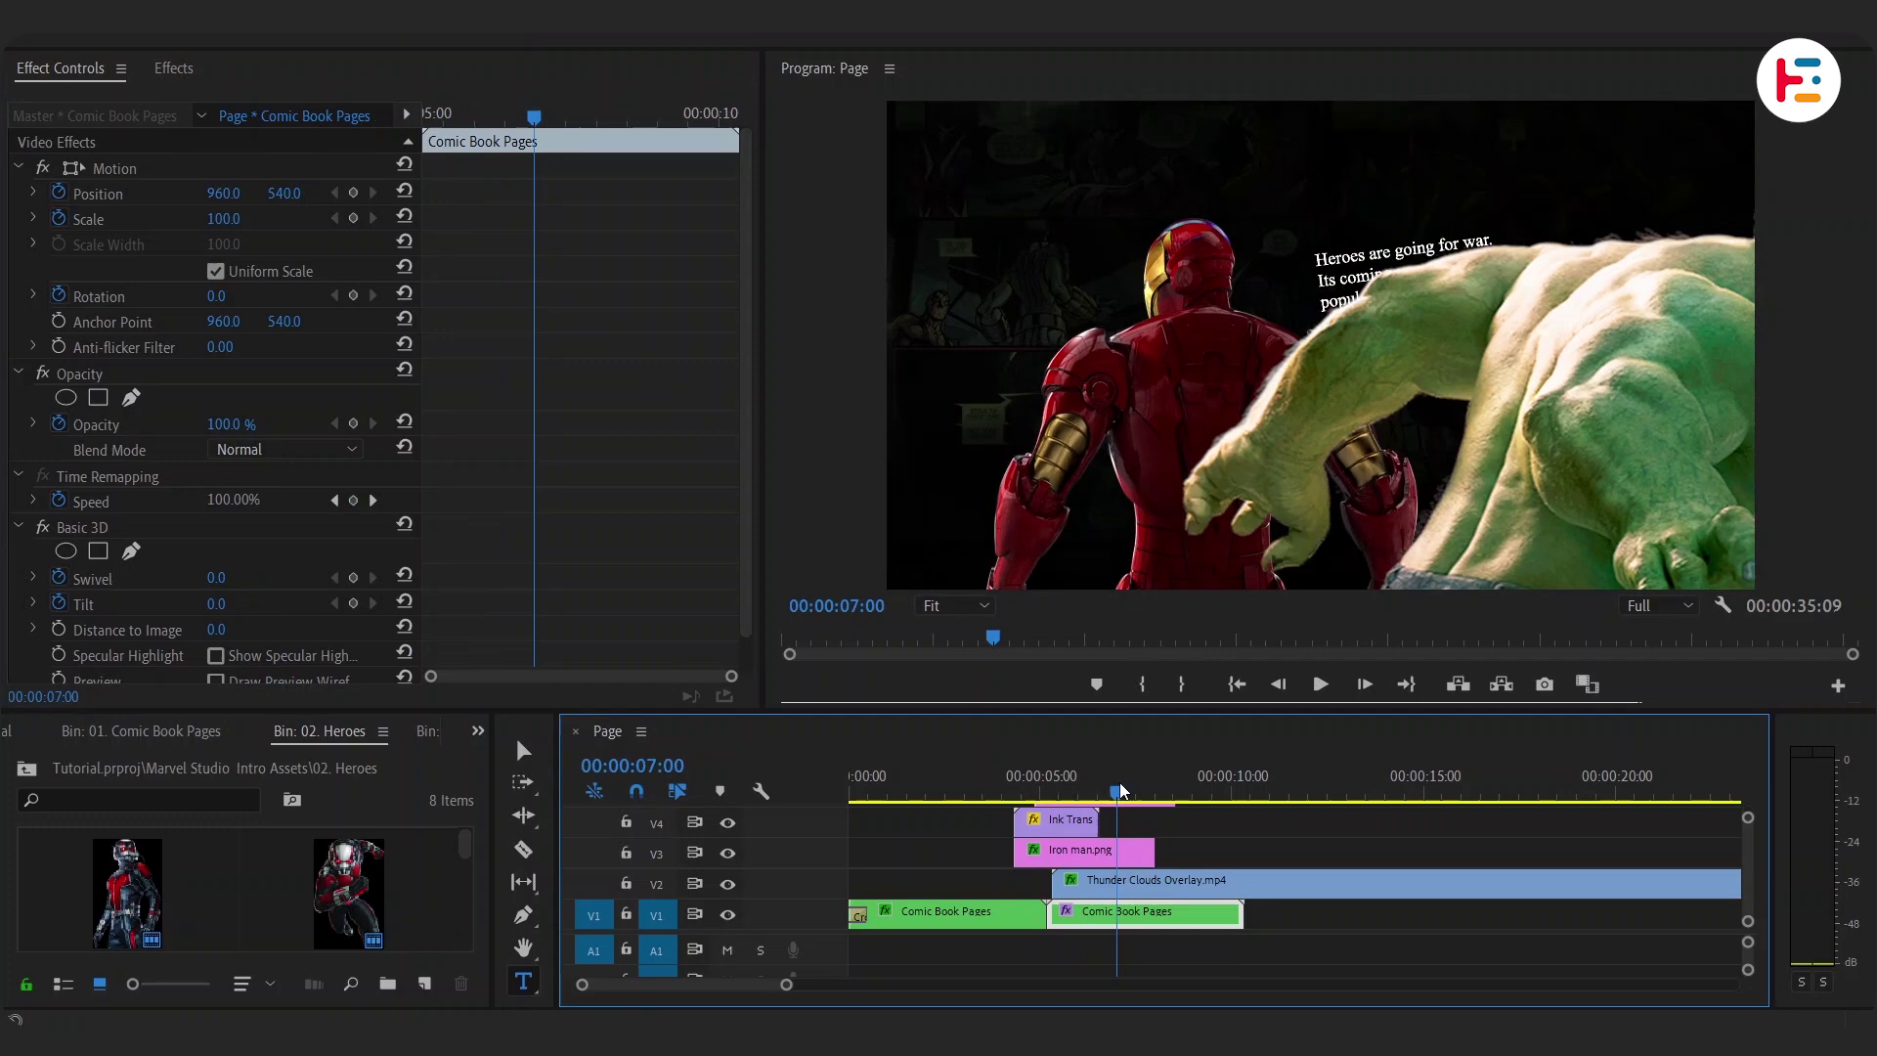
# Step: Split the clouds clip at 07:11 and tint the new piece purple
pyautogui.click(1131, 790)
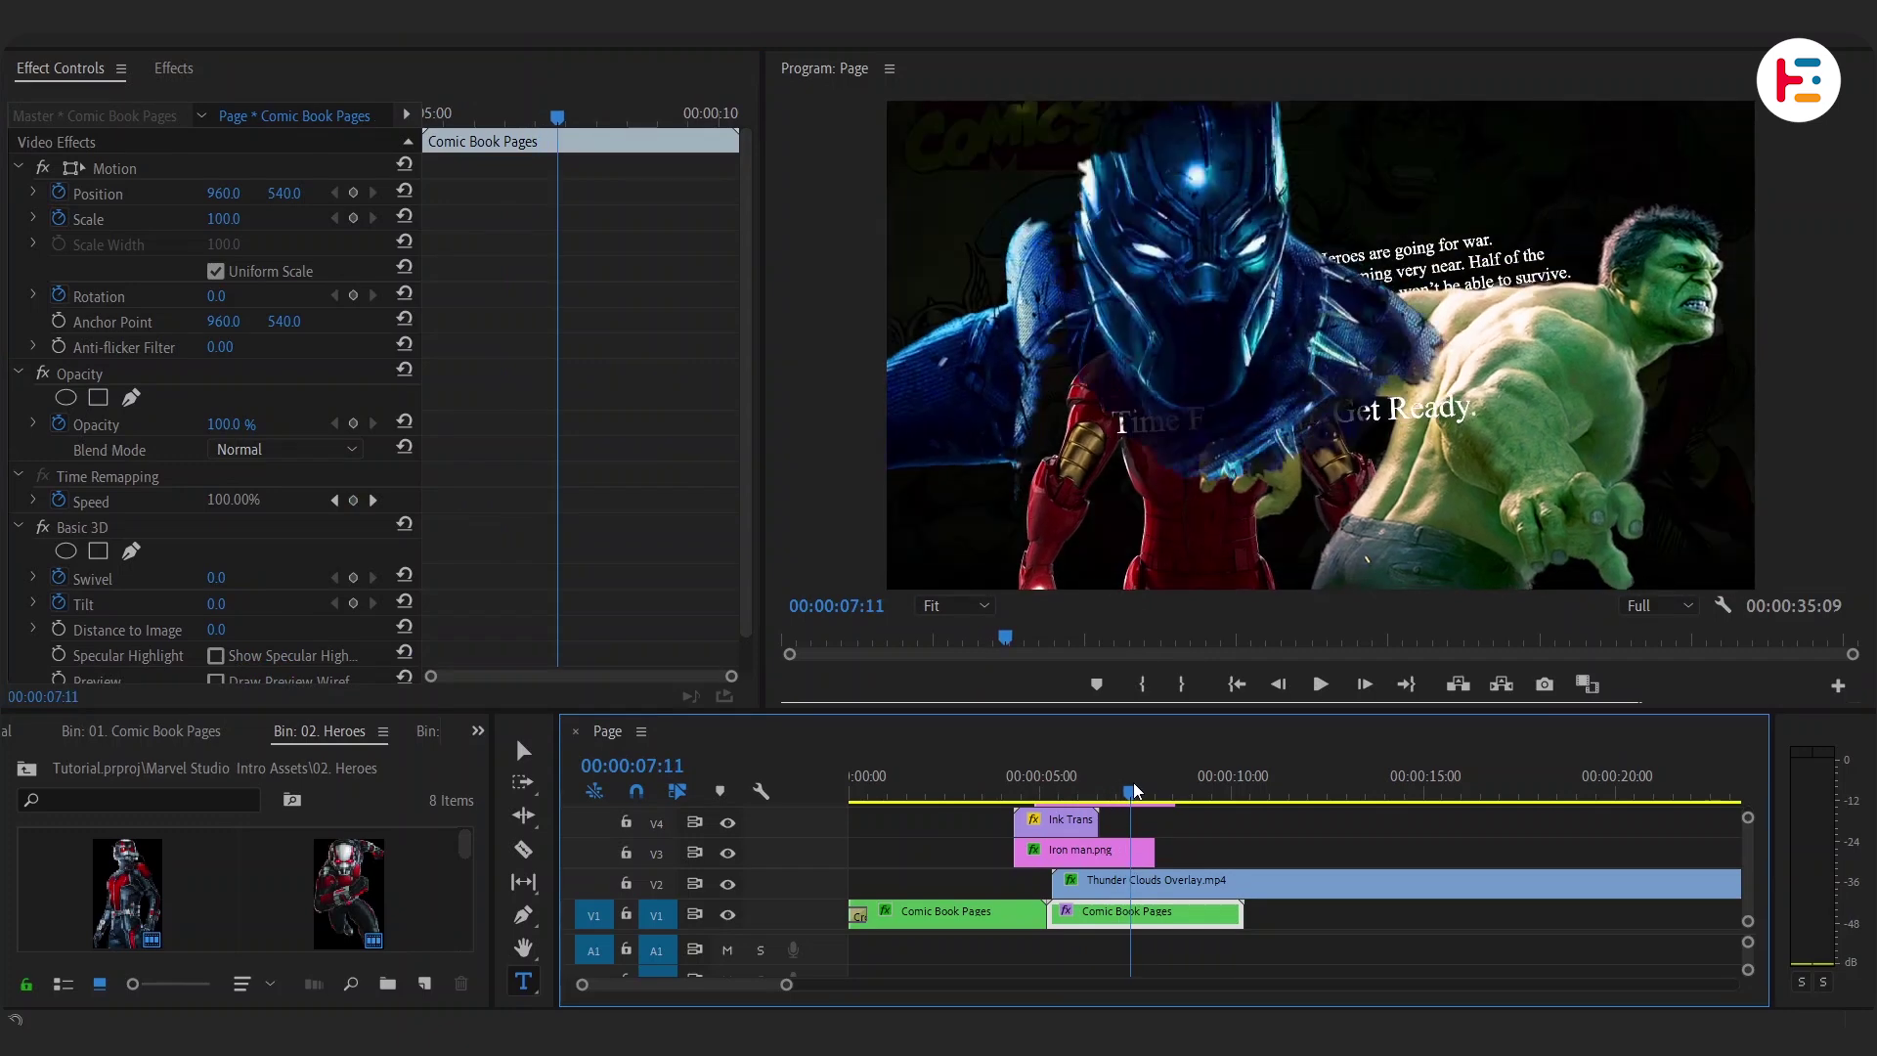
pyautogui.moveTo(1134, 789); pyautogui.dragTo(1136, 790)
pyautogui.click(1124, 883)
pyautogui.hotkey('ctrl', 'k')
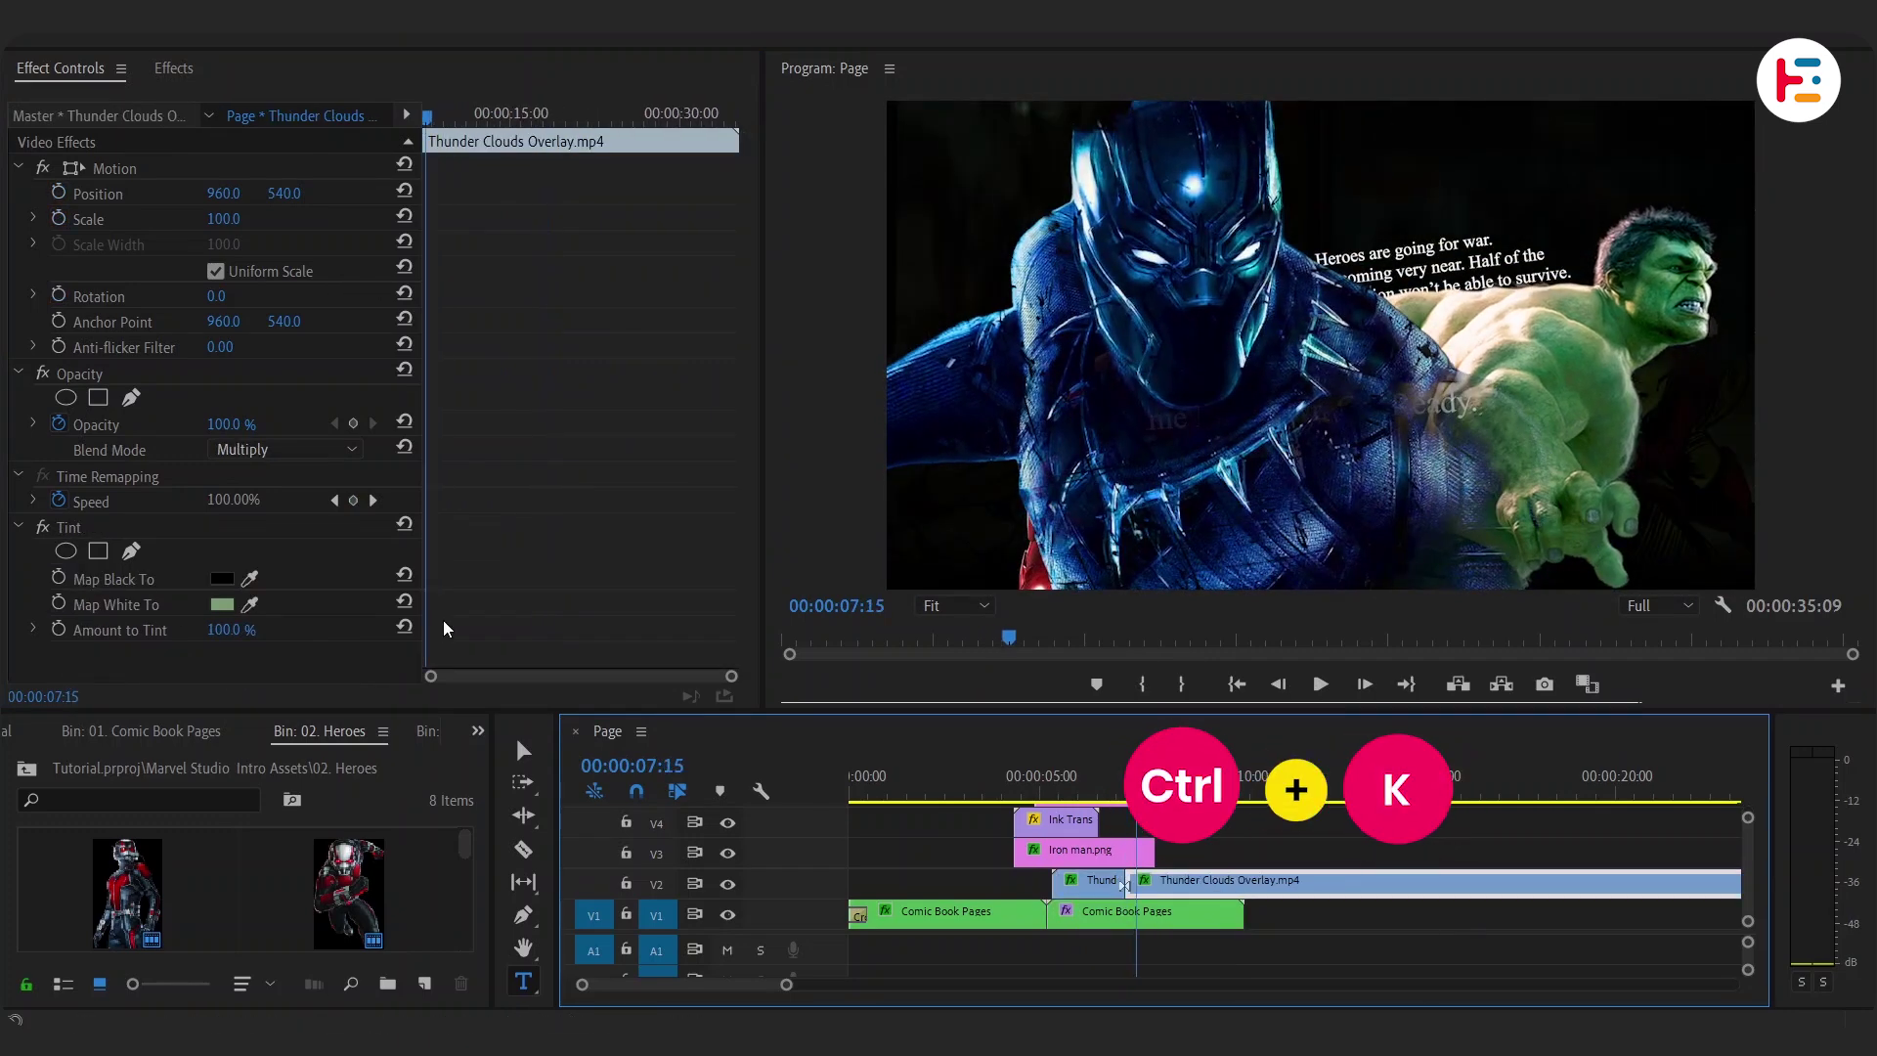
pyautogui.click(222, 604)
pyautogui.press('Return')
# Step: Split the clouds again at 08:28 and tint that piece cyan with a blue Map Black To
pyautogui.press('space')
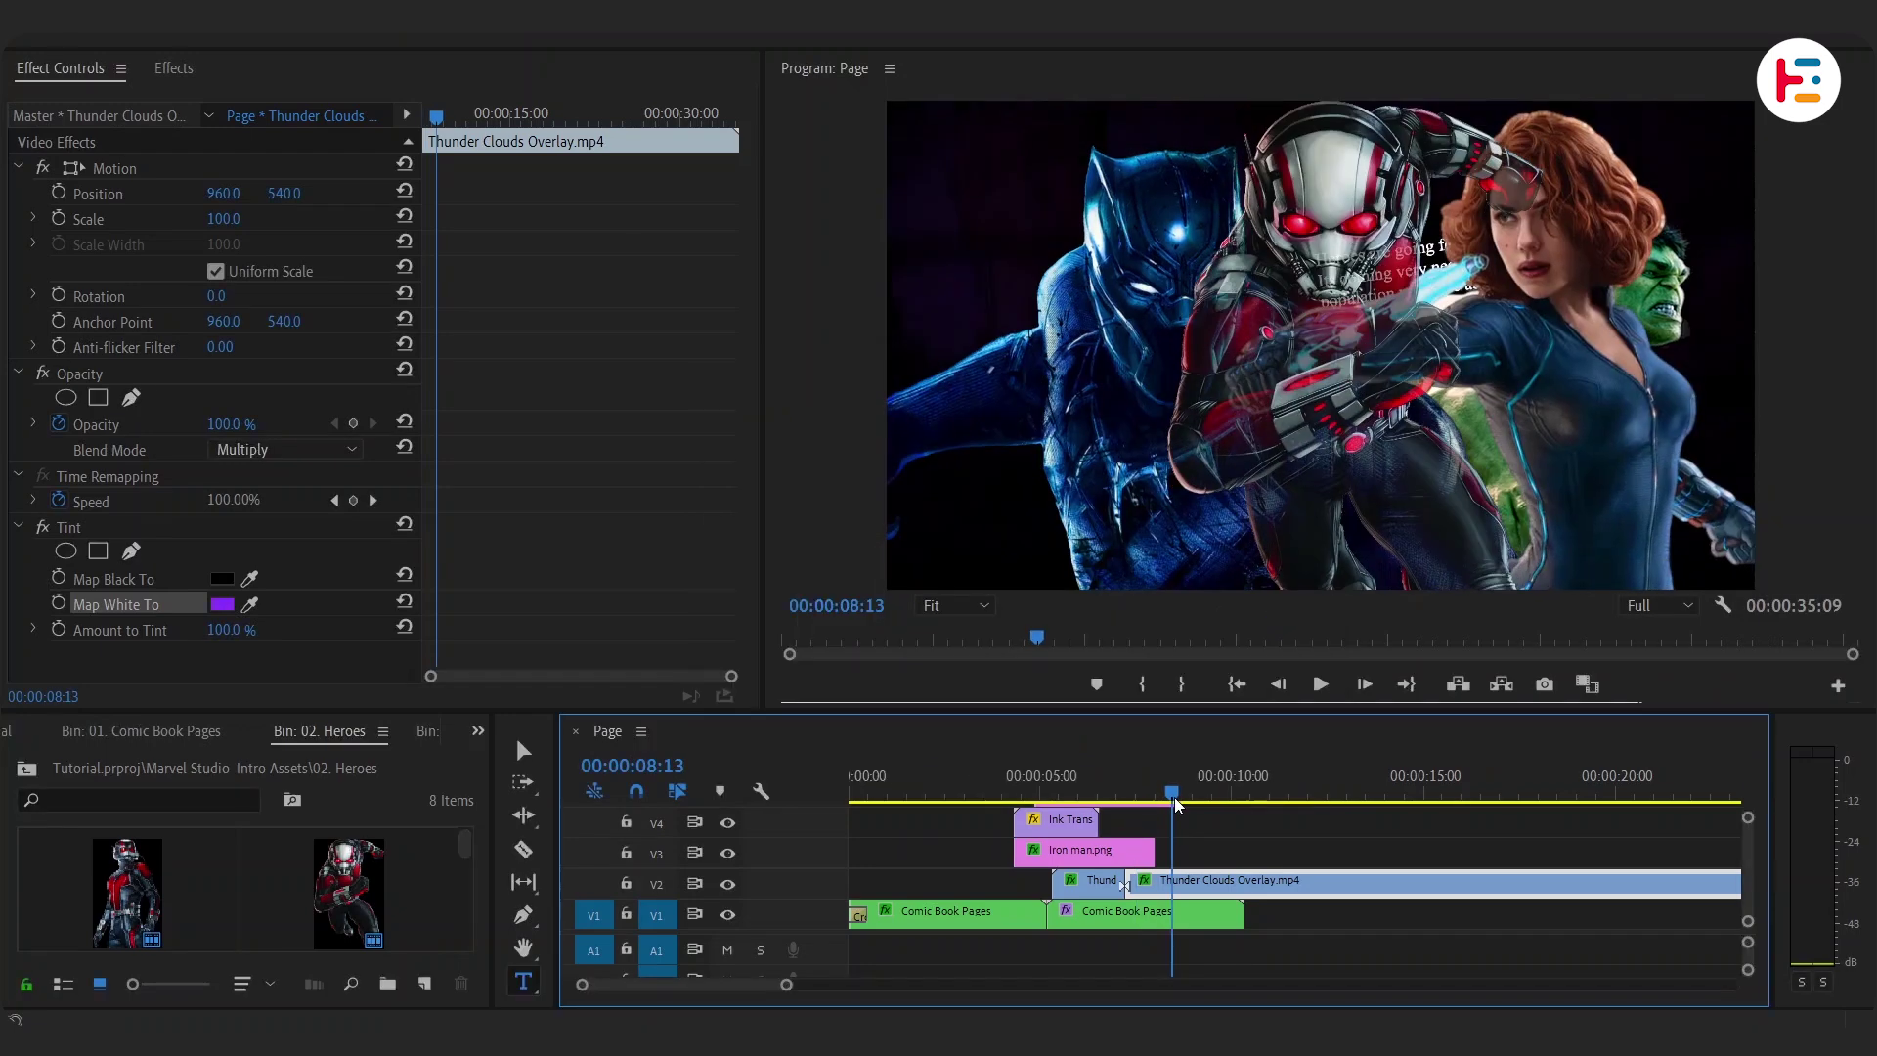
pyautogui.press('space')
pyautogui.hotkey('ctrl', 'k')
pyautogui.click(1272, 884)
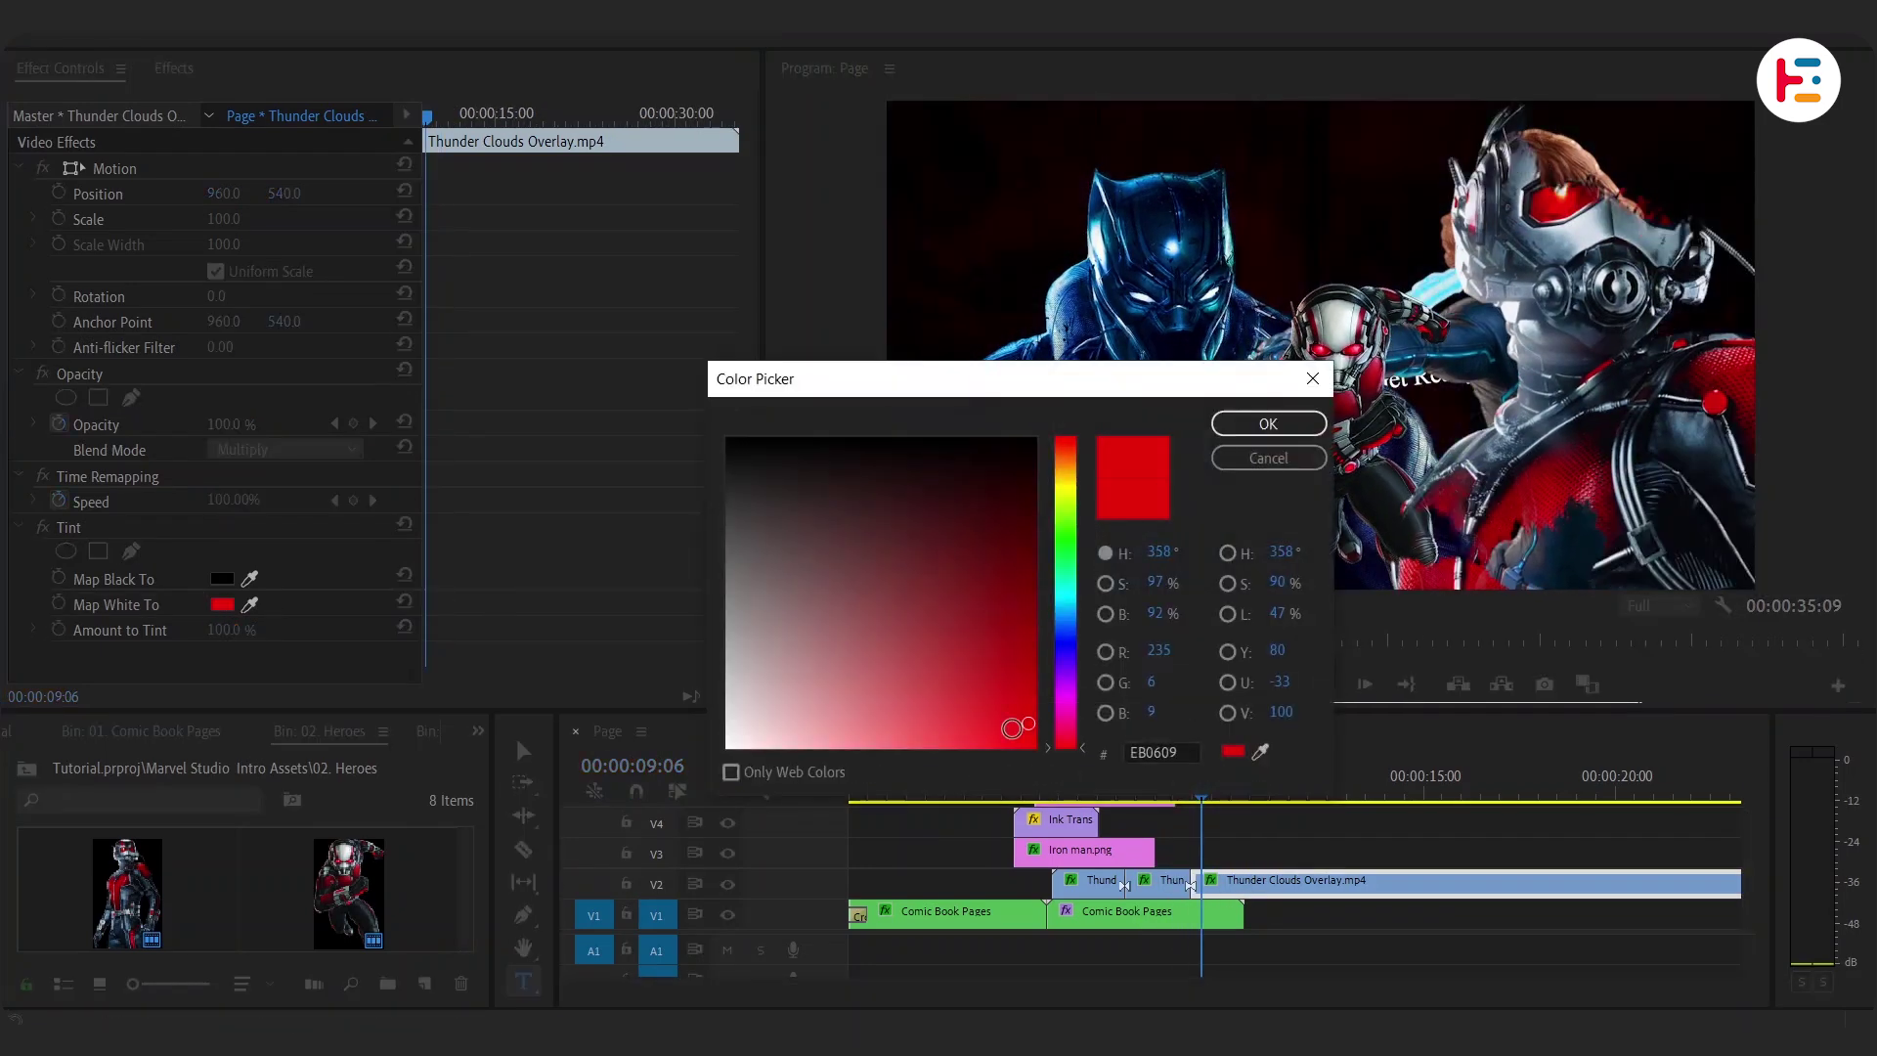
pyautogui.click(1271, 427)
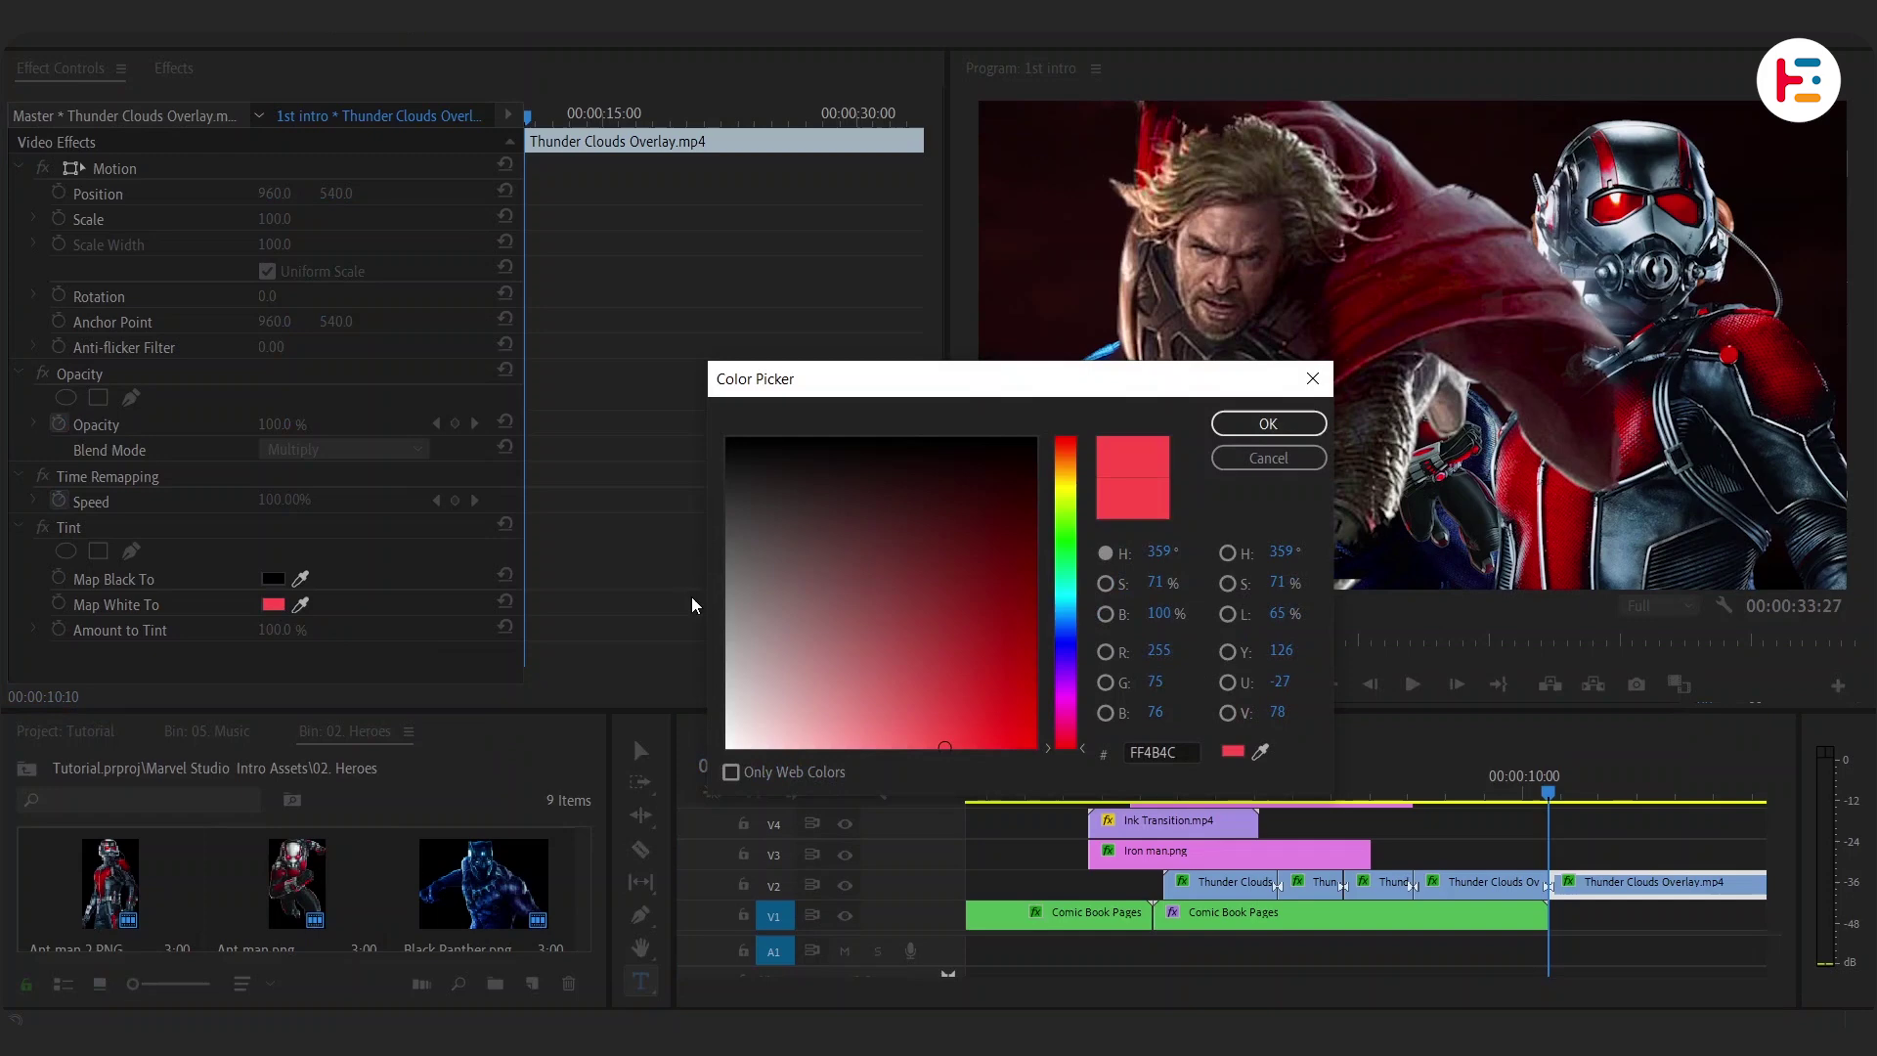
pyautogui.press('Return')
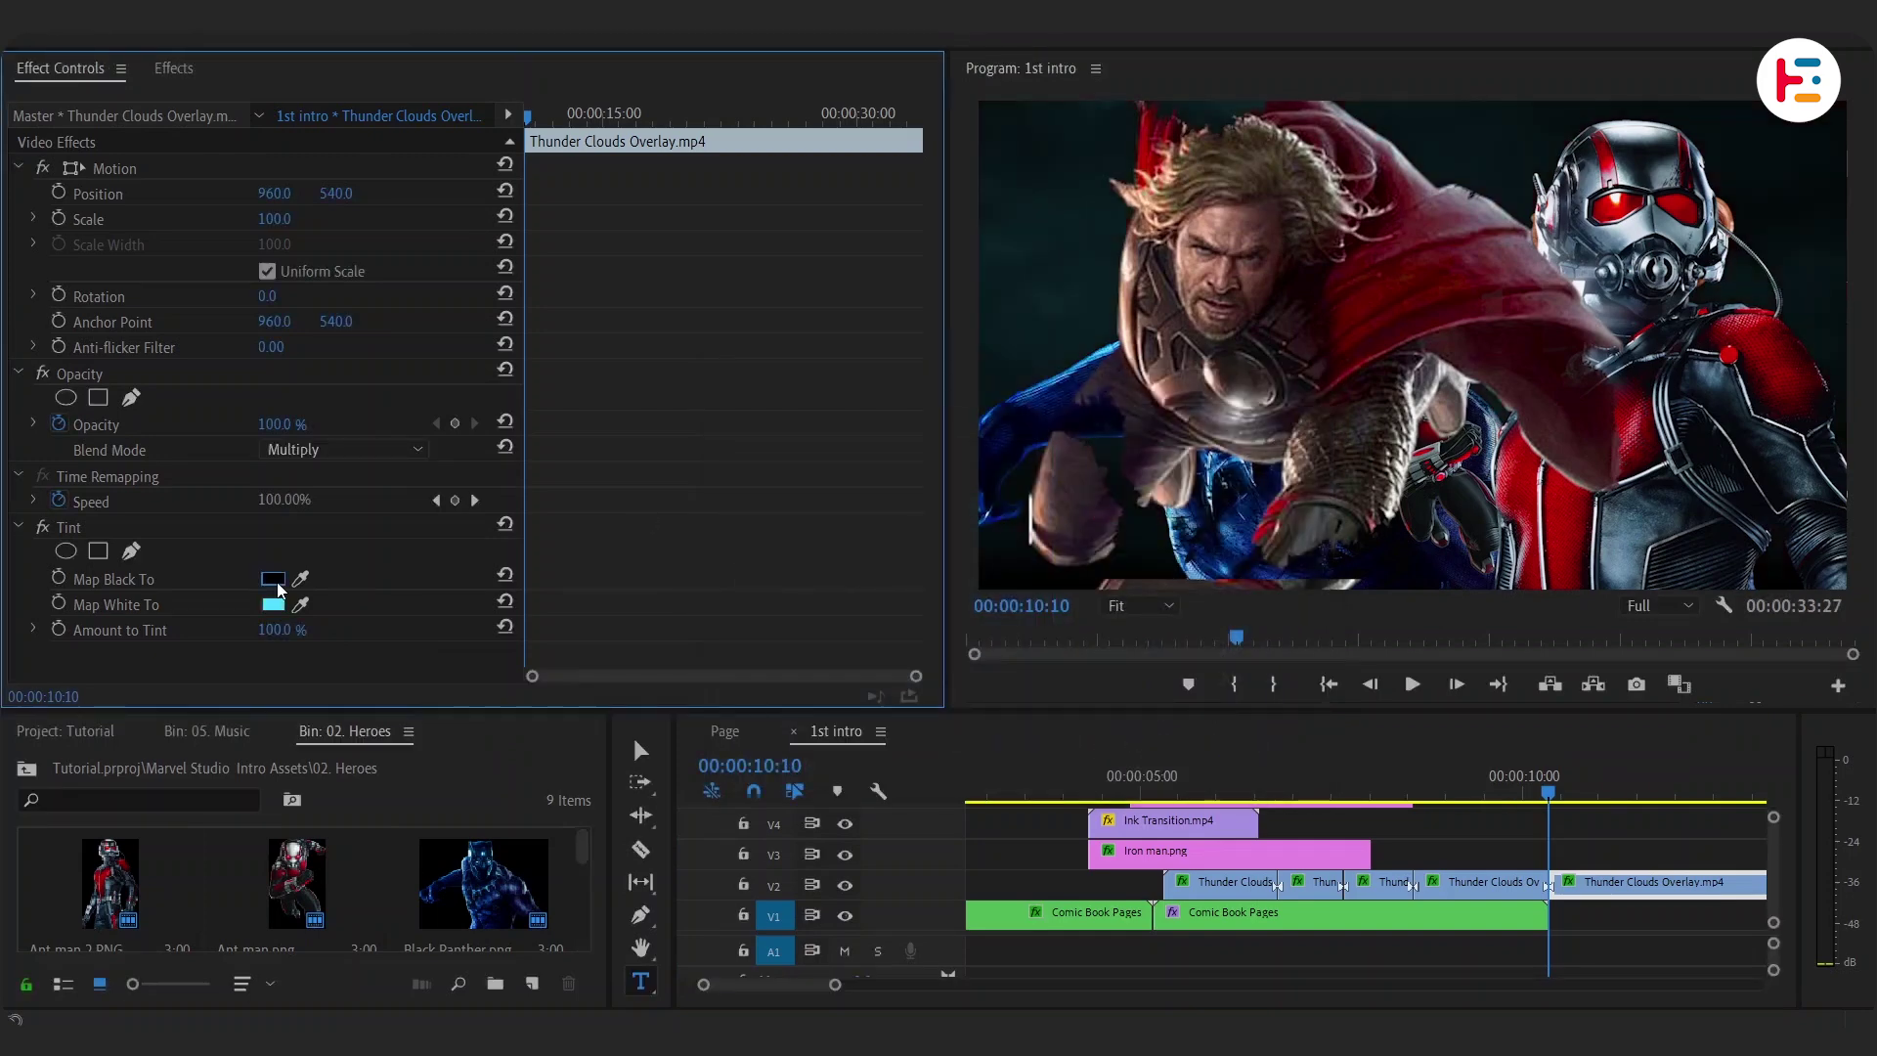
pyautogui.click(274, 579)
pyautogui.click(1070, 614)
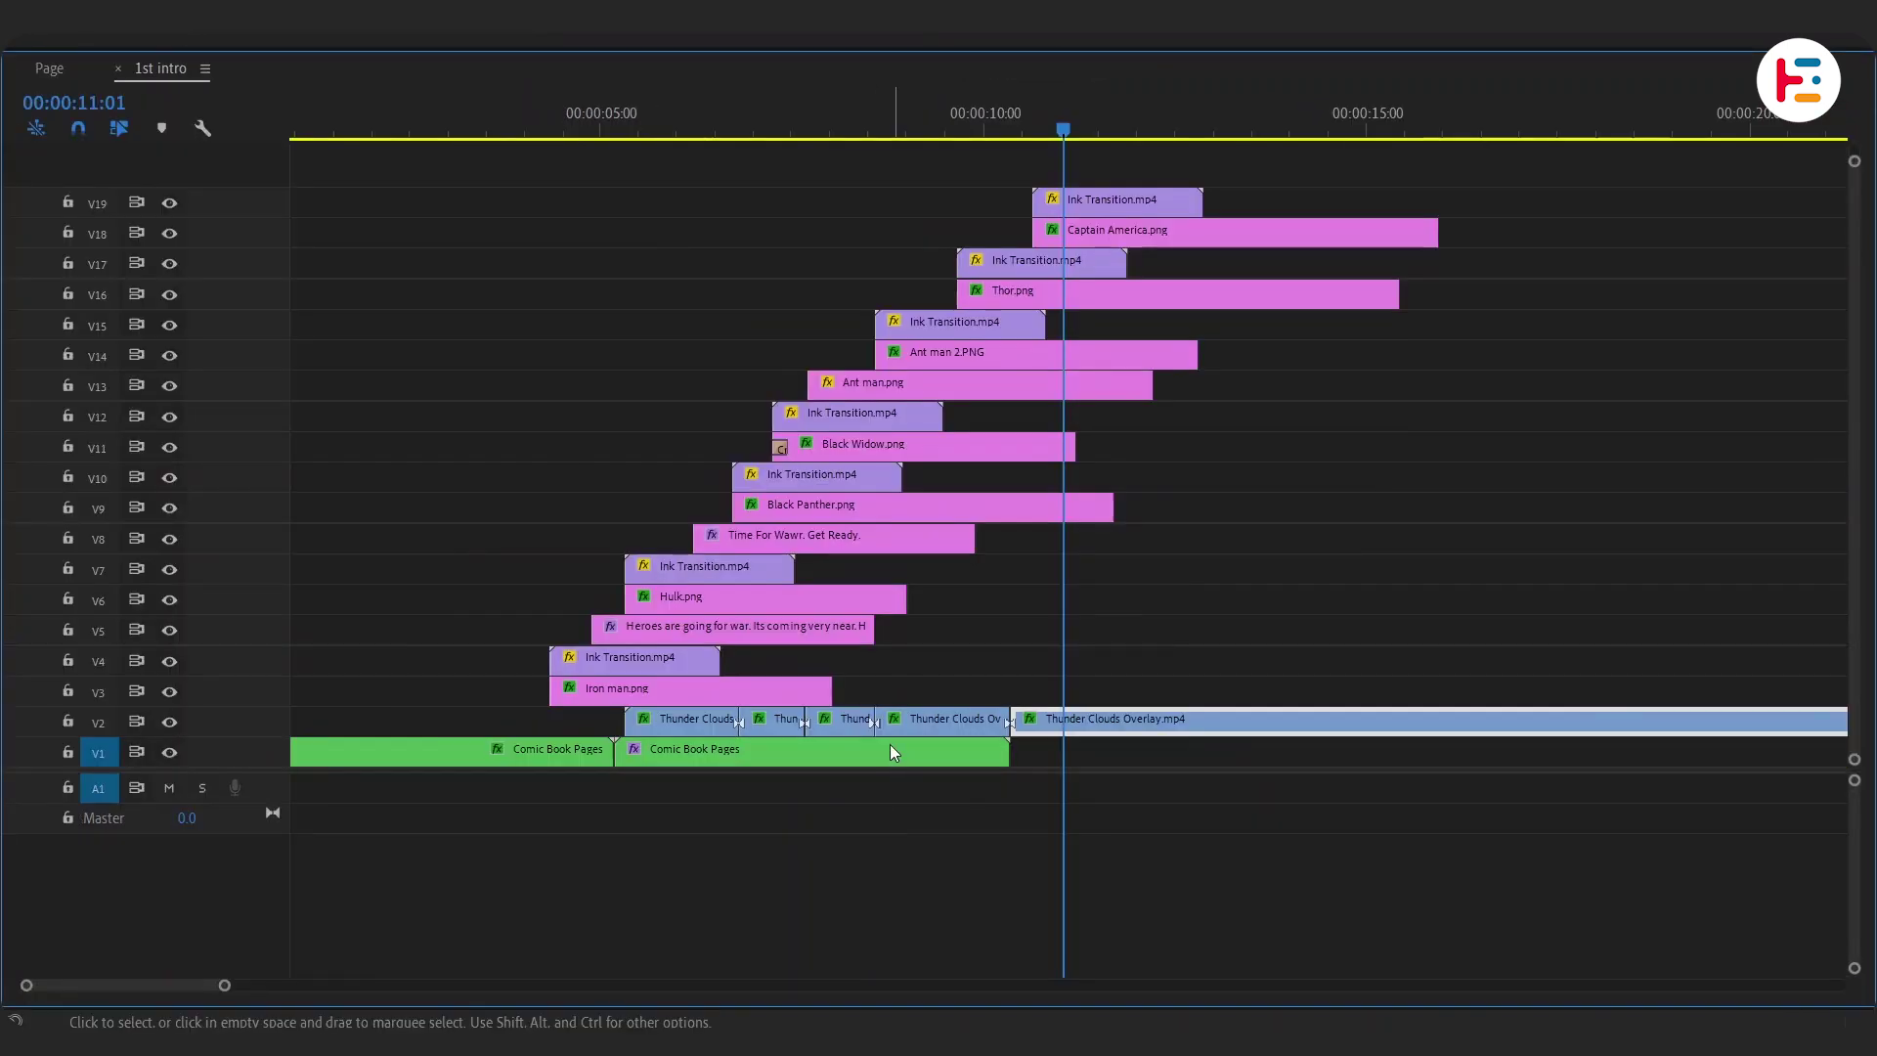
# Step: Add a third Comic Book Pages copy on V1 and cross-dissolve both ends of the clouds and hero clips
pyautogui.moveTo(893, 752); pyautogui.dragTo(1279, 749)
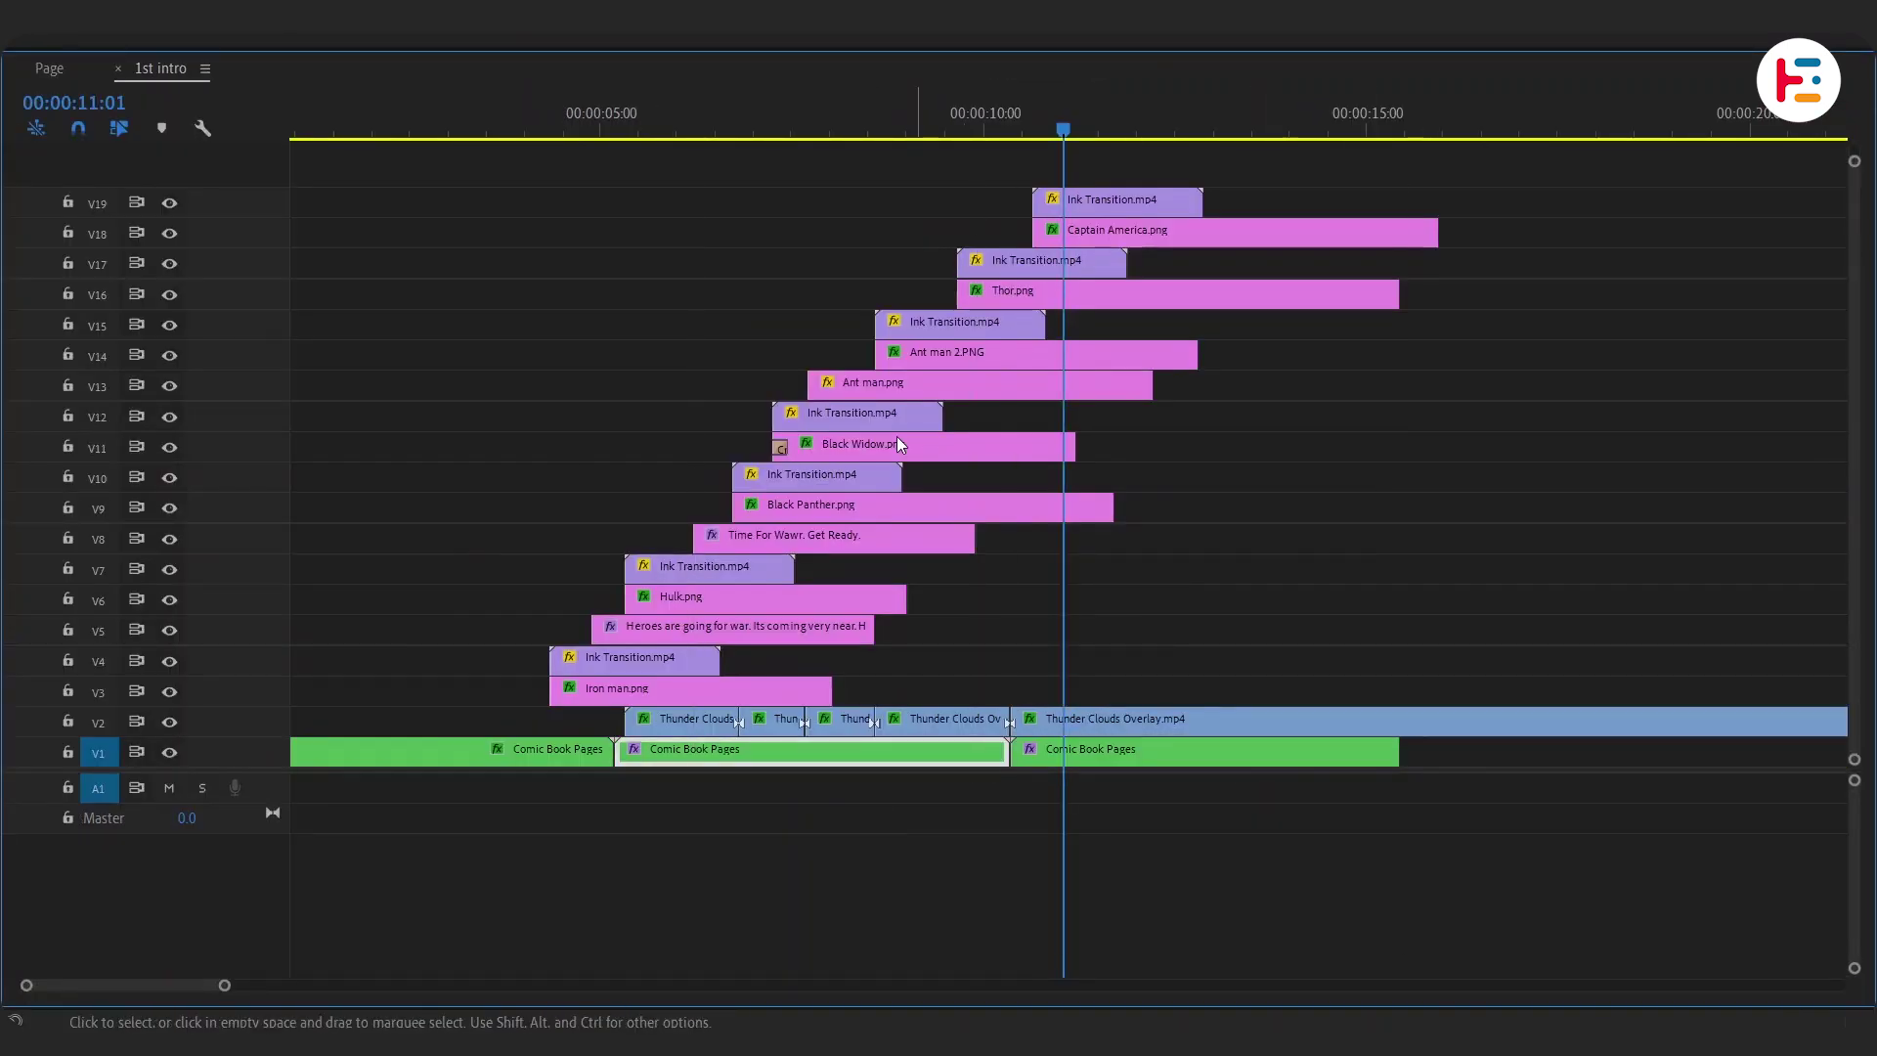
pyautogui.moveTo(589, 720); pyautogui.dragTo(1114, 693)
pyautogui.keyDown('shift'); pyautogui.click(759, 608); pyautogui.keyUp('shift')
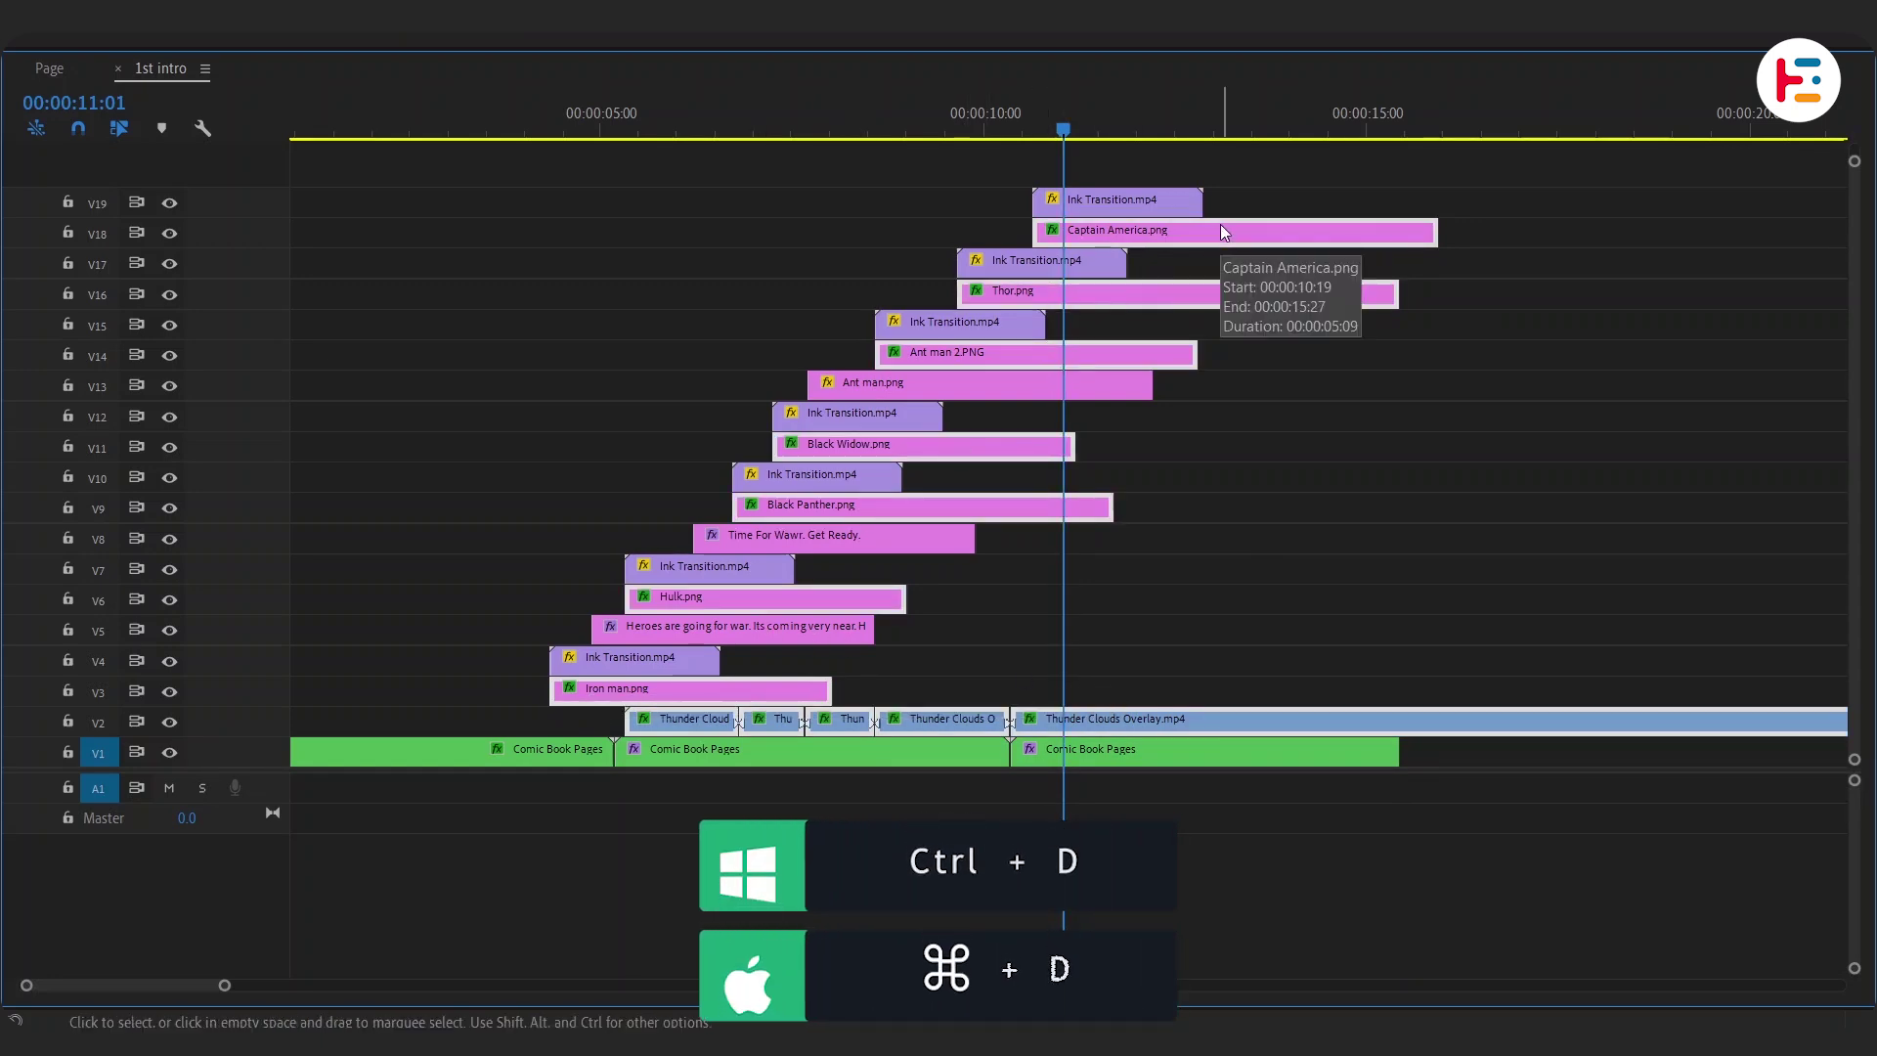
pyautogui.hotkey('ctrl', 'd')
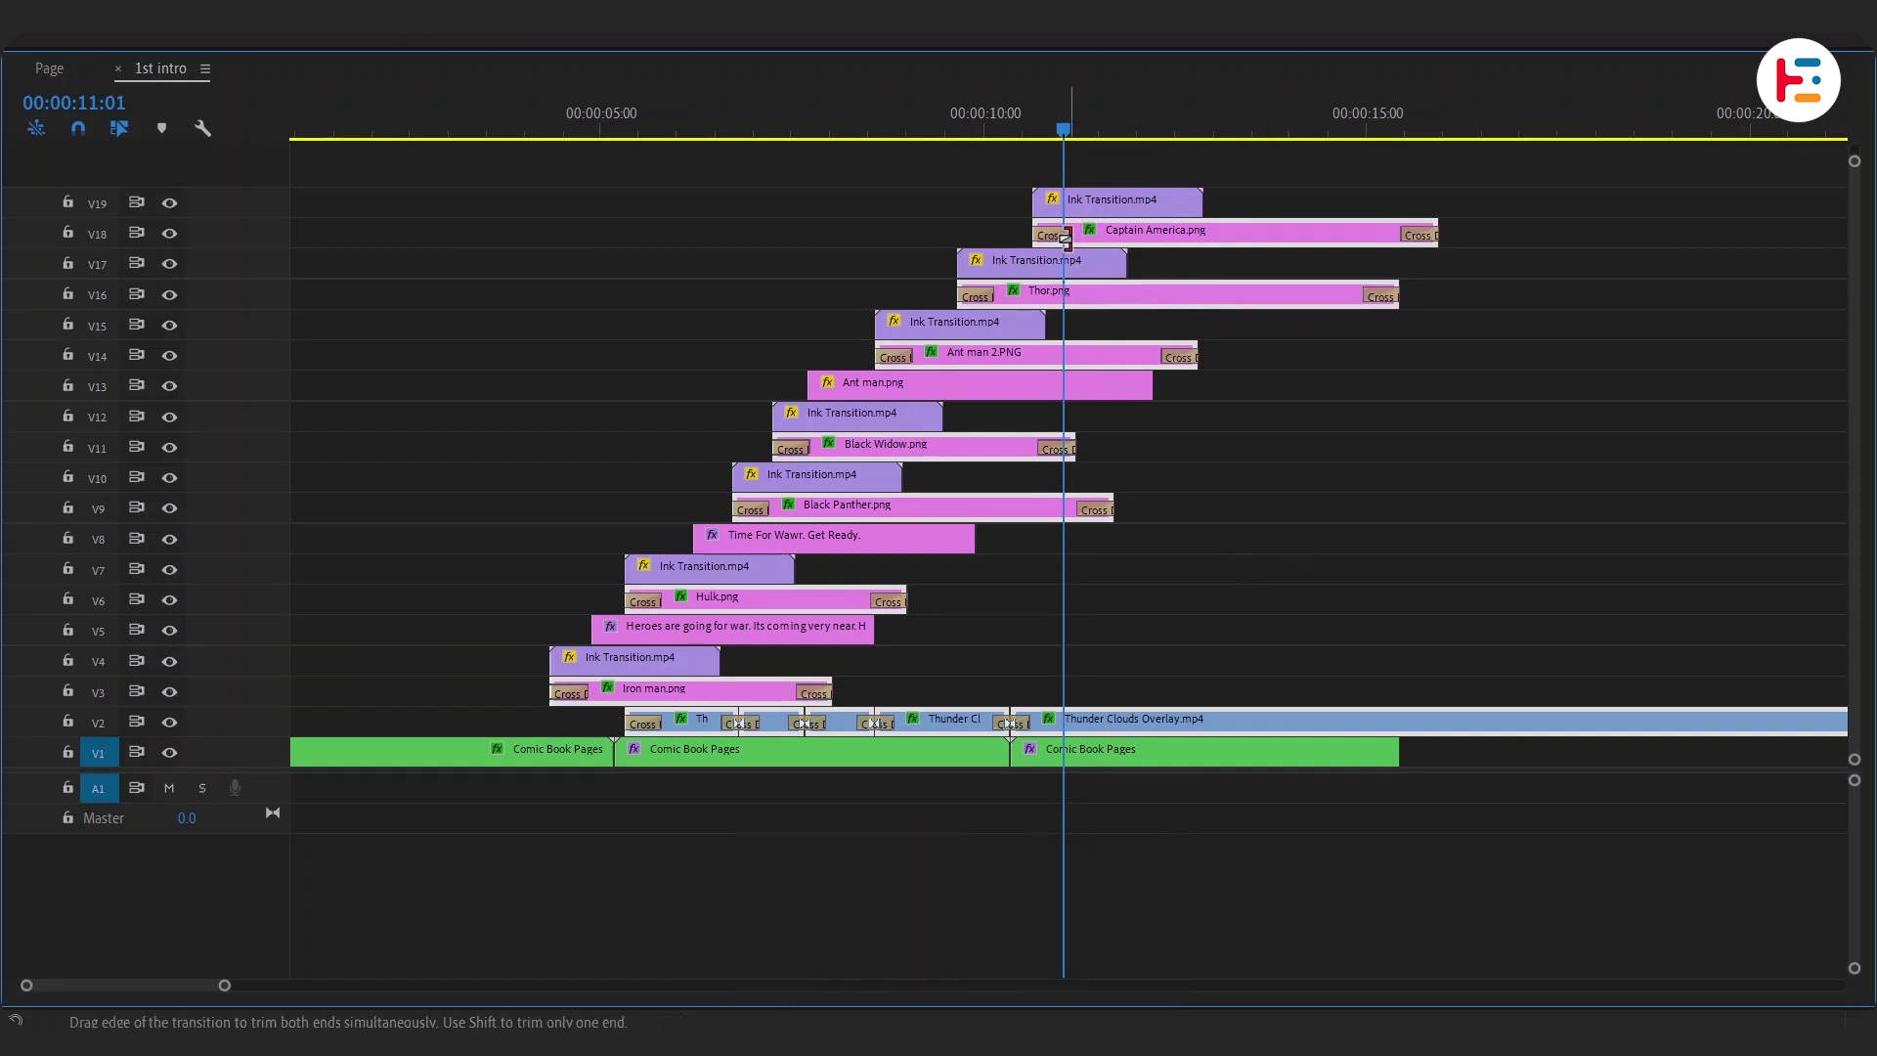
pyautogui.click(1064, 237)
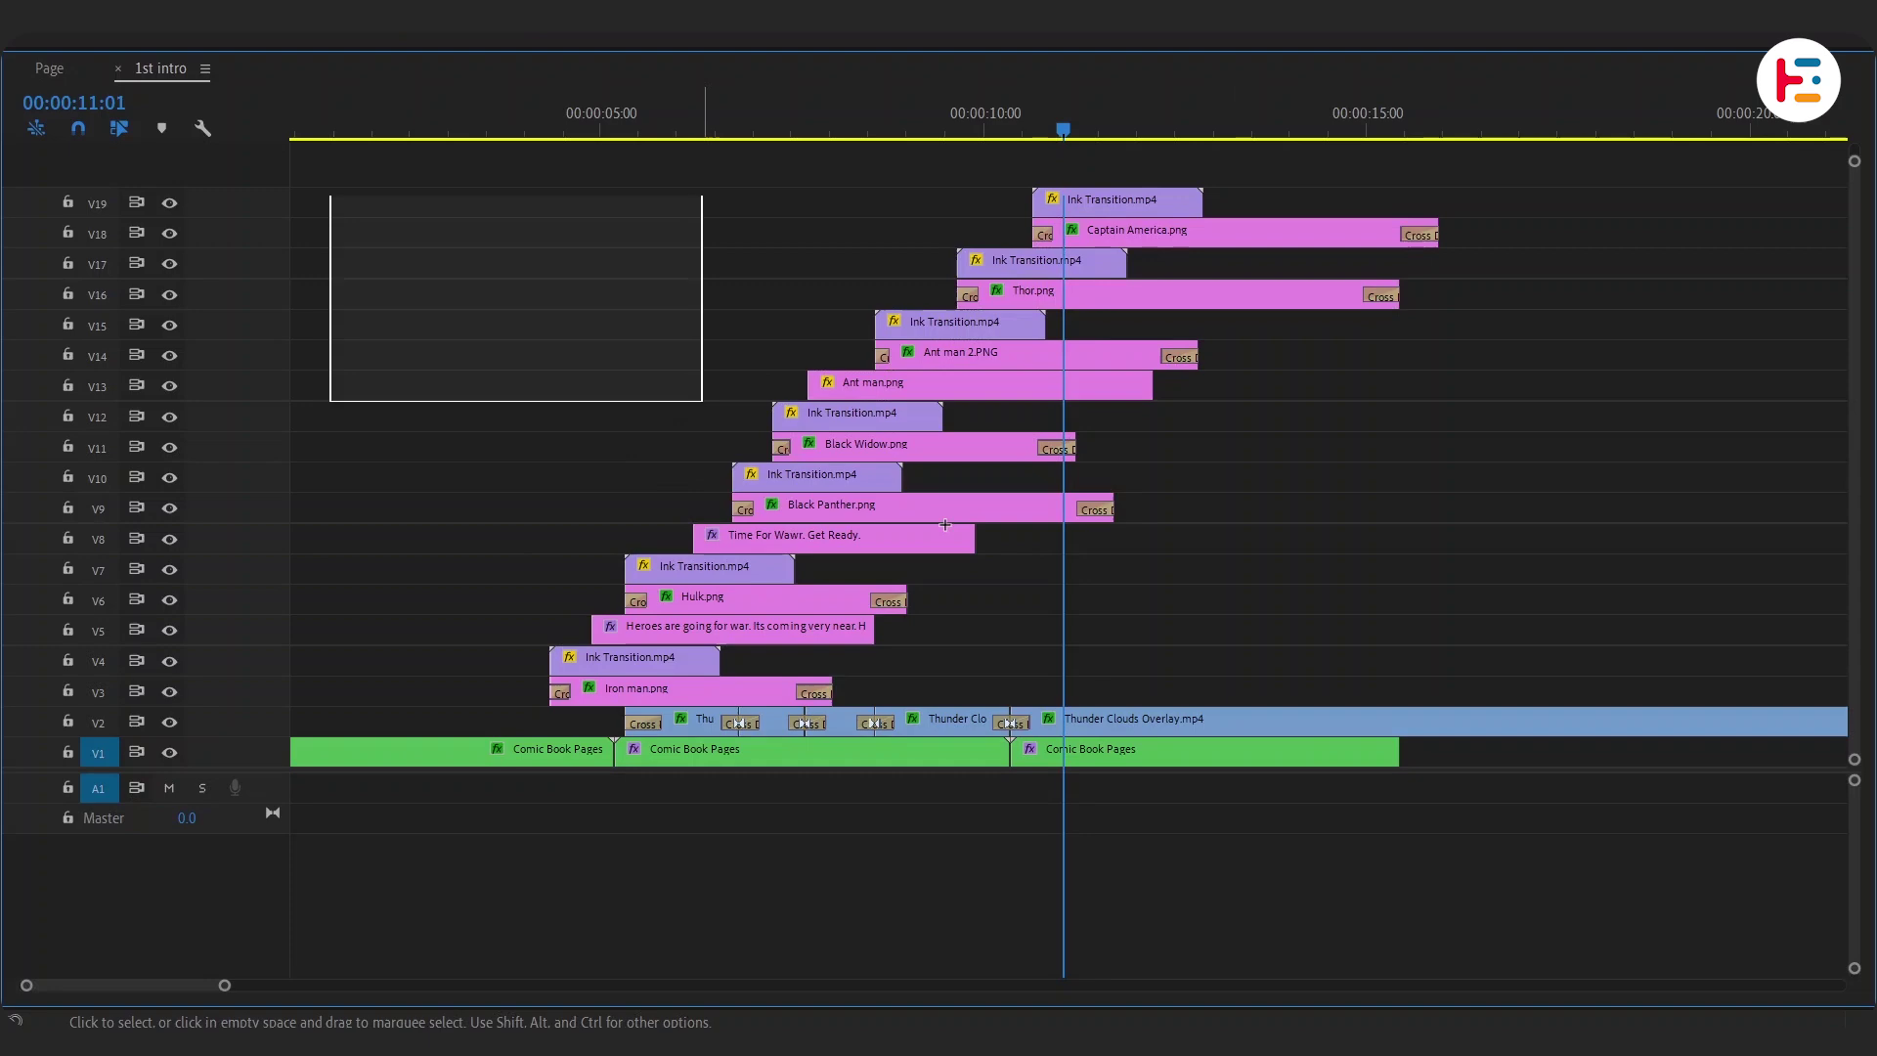
# Step: Nest every clip in the sequence into one nested clip named 1st intro
pyautogui.moveTo(331, 195); pyautogui.dragTo(1470, 834)
pyautogui.rightClick(860, 543)
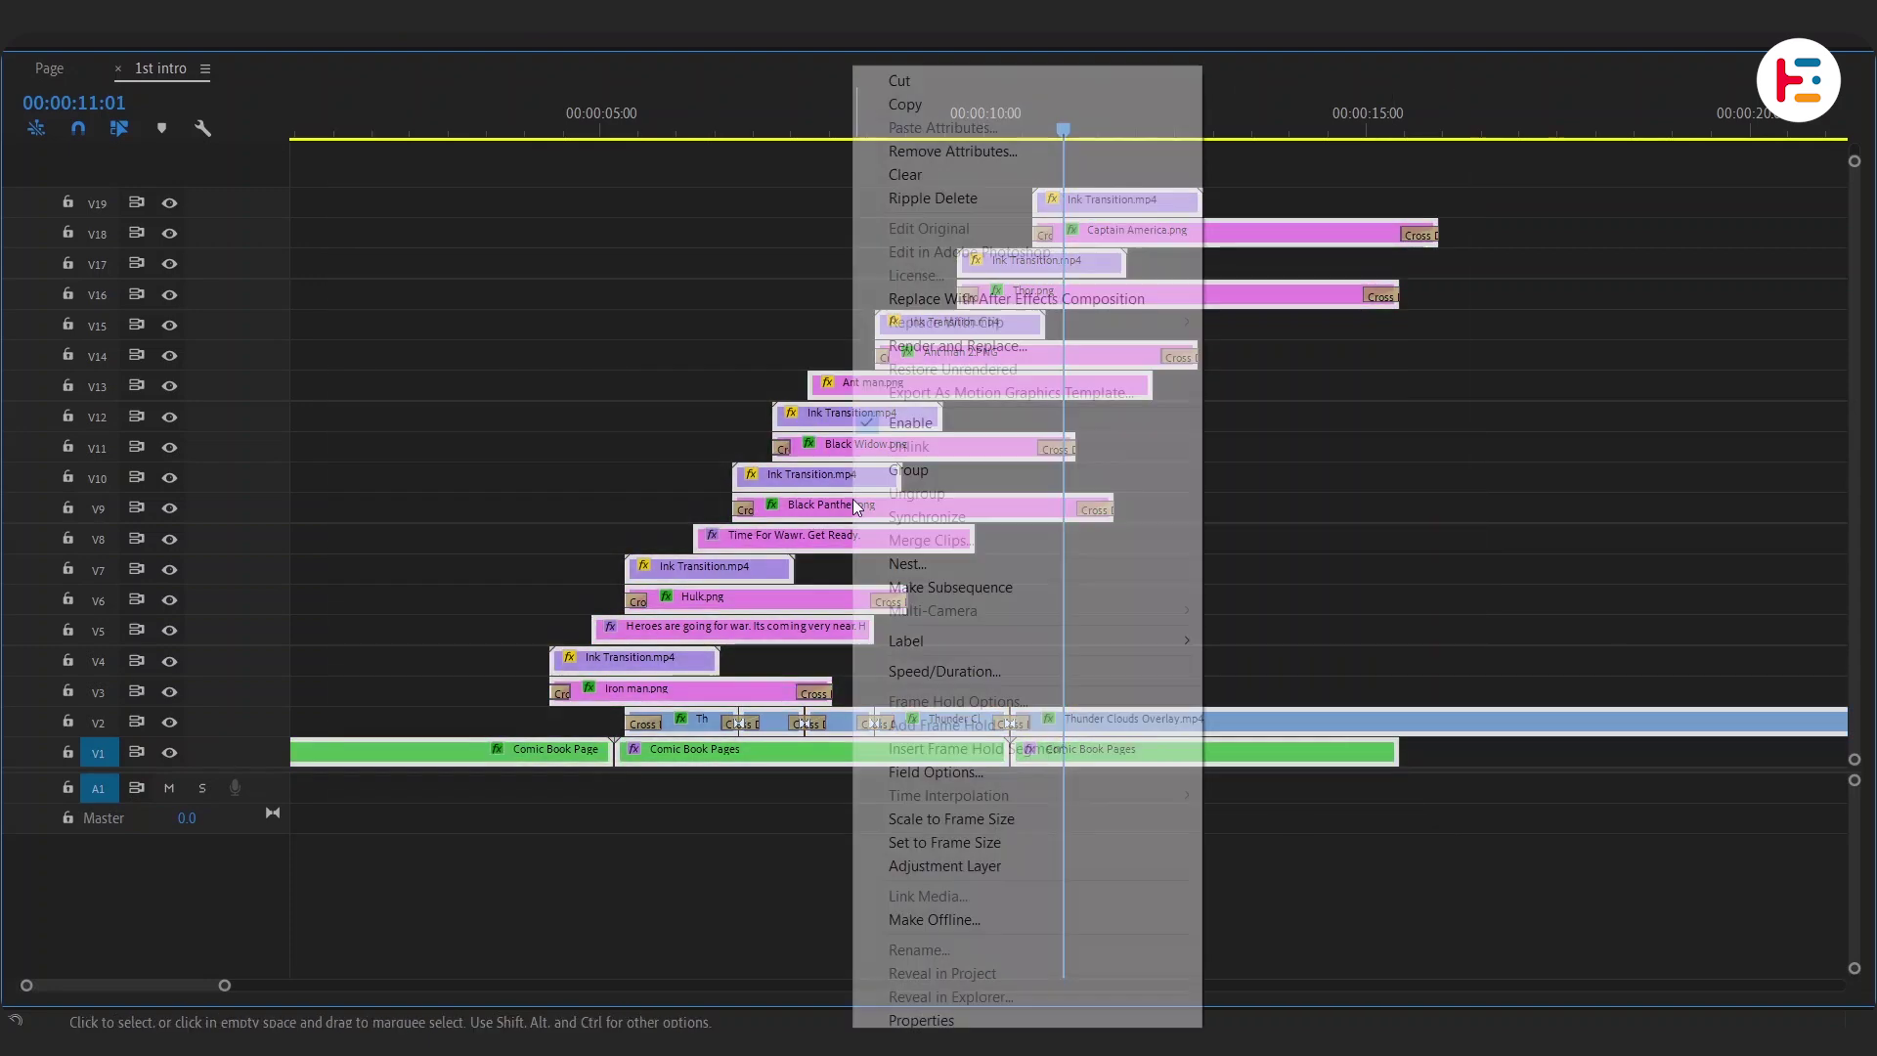
pyautogui.click(931, 563)
pyautogui.write('Intro')
pyautogui.press('Return')
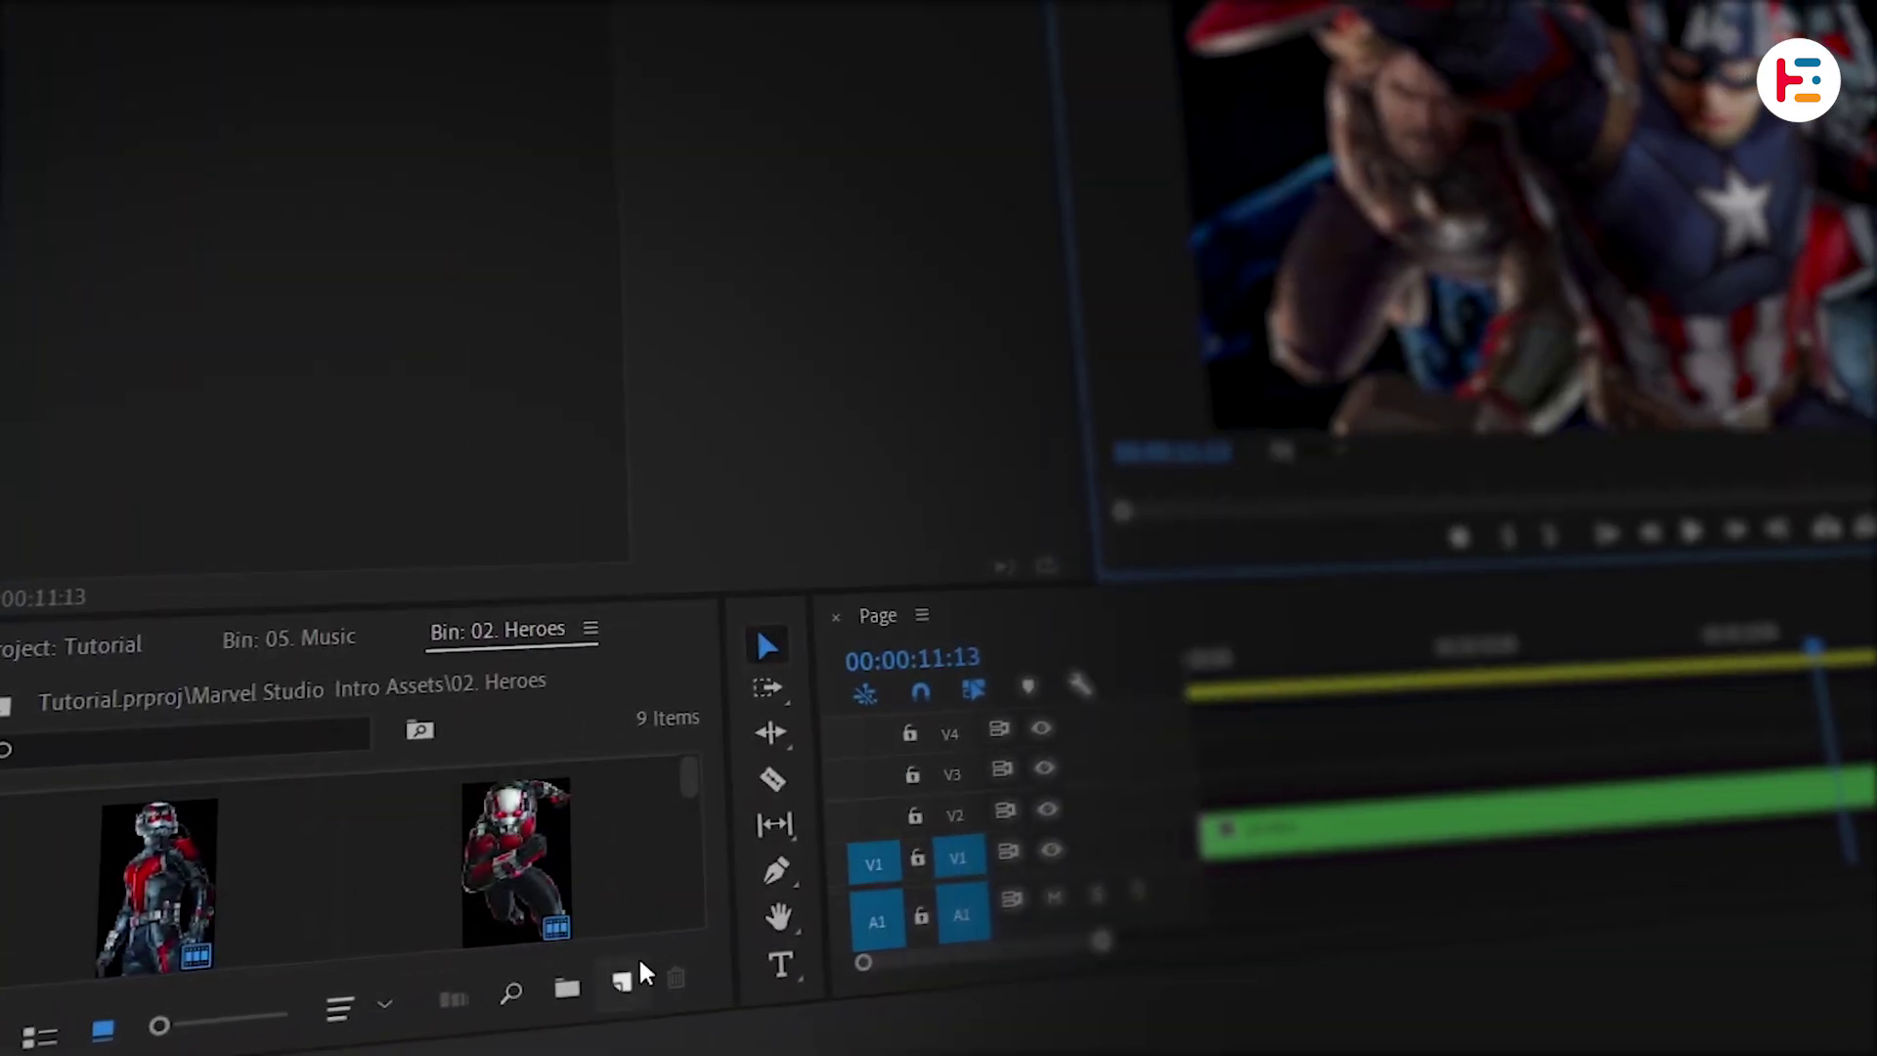
# Step: Create a new Color Matte, place it on V2 at the playhead, and extend it much longer
pyautogui.click(620, 980)
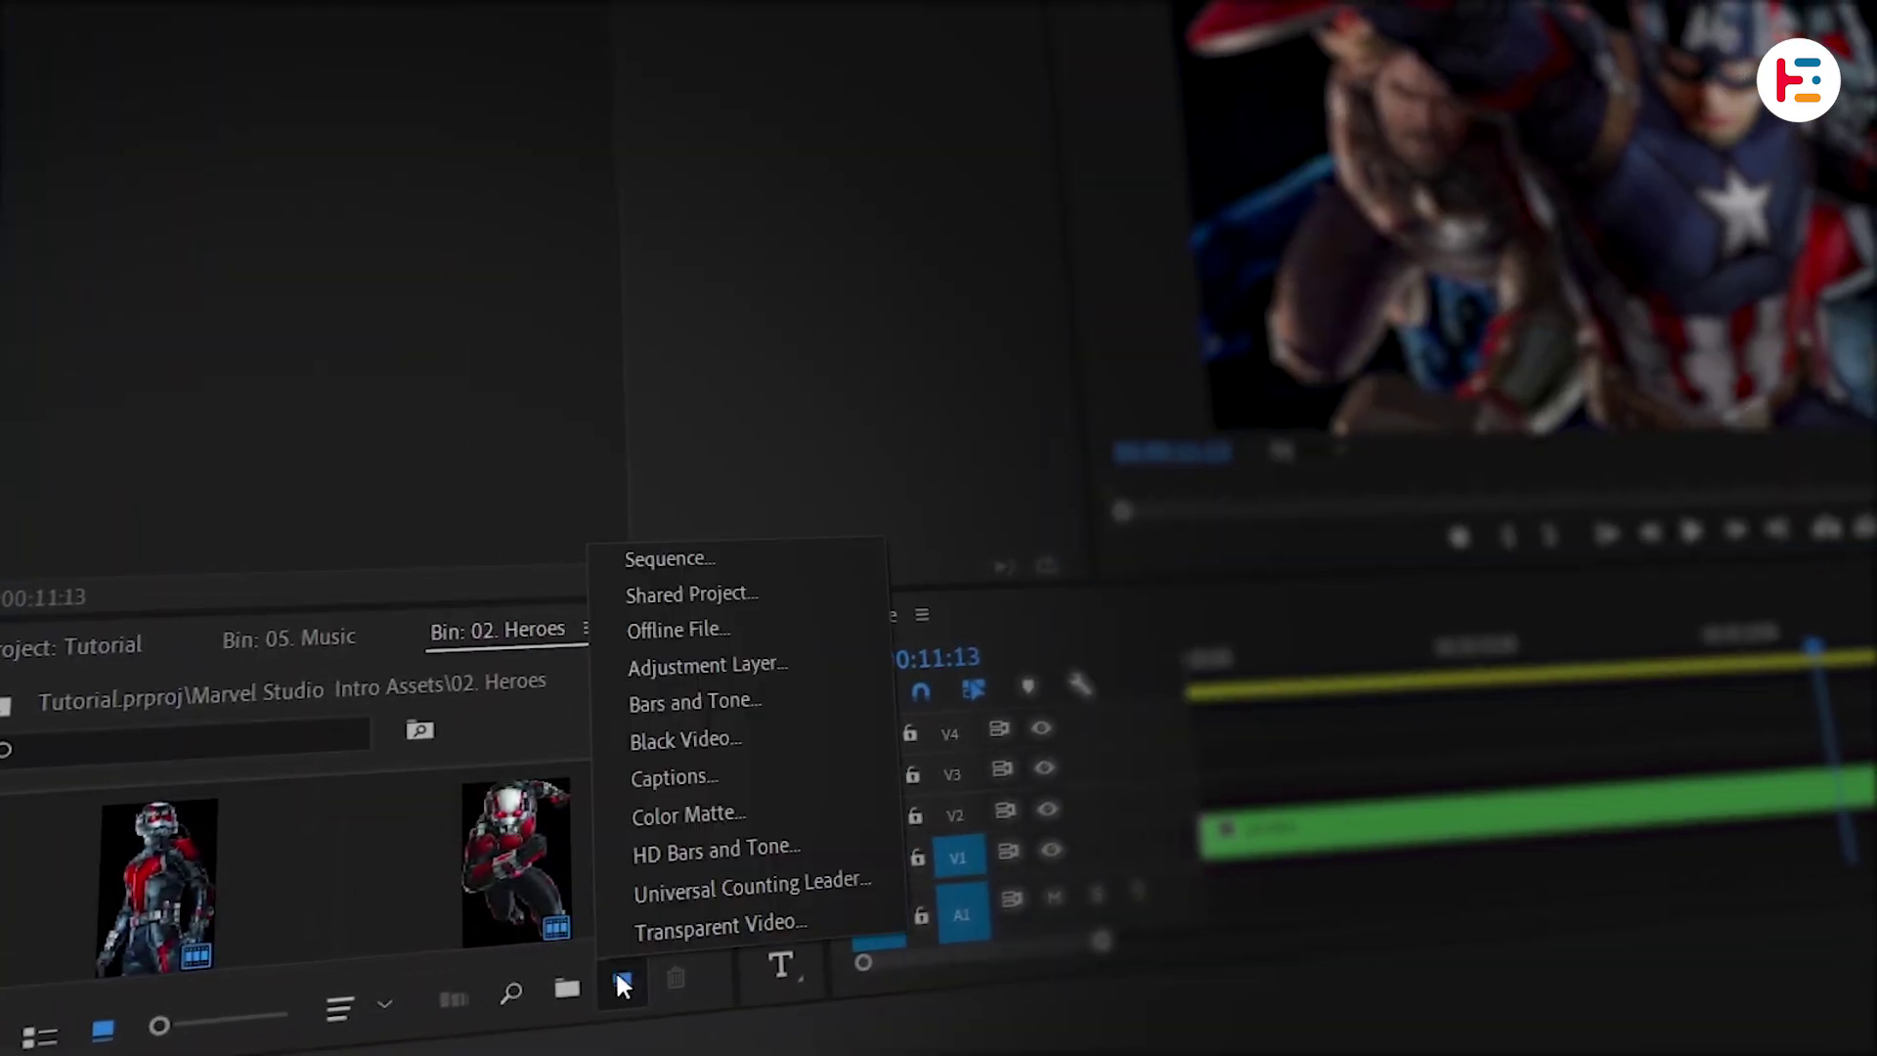
pyautogui.click(806, 814)
pyautogui.press('Return')
pyautogui.press('Return')
pyautogui.press('Return')
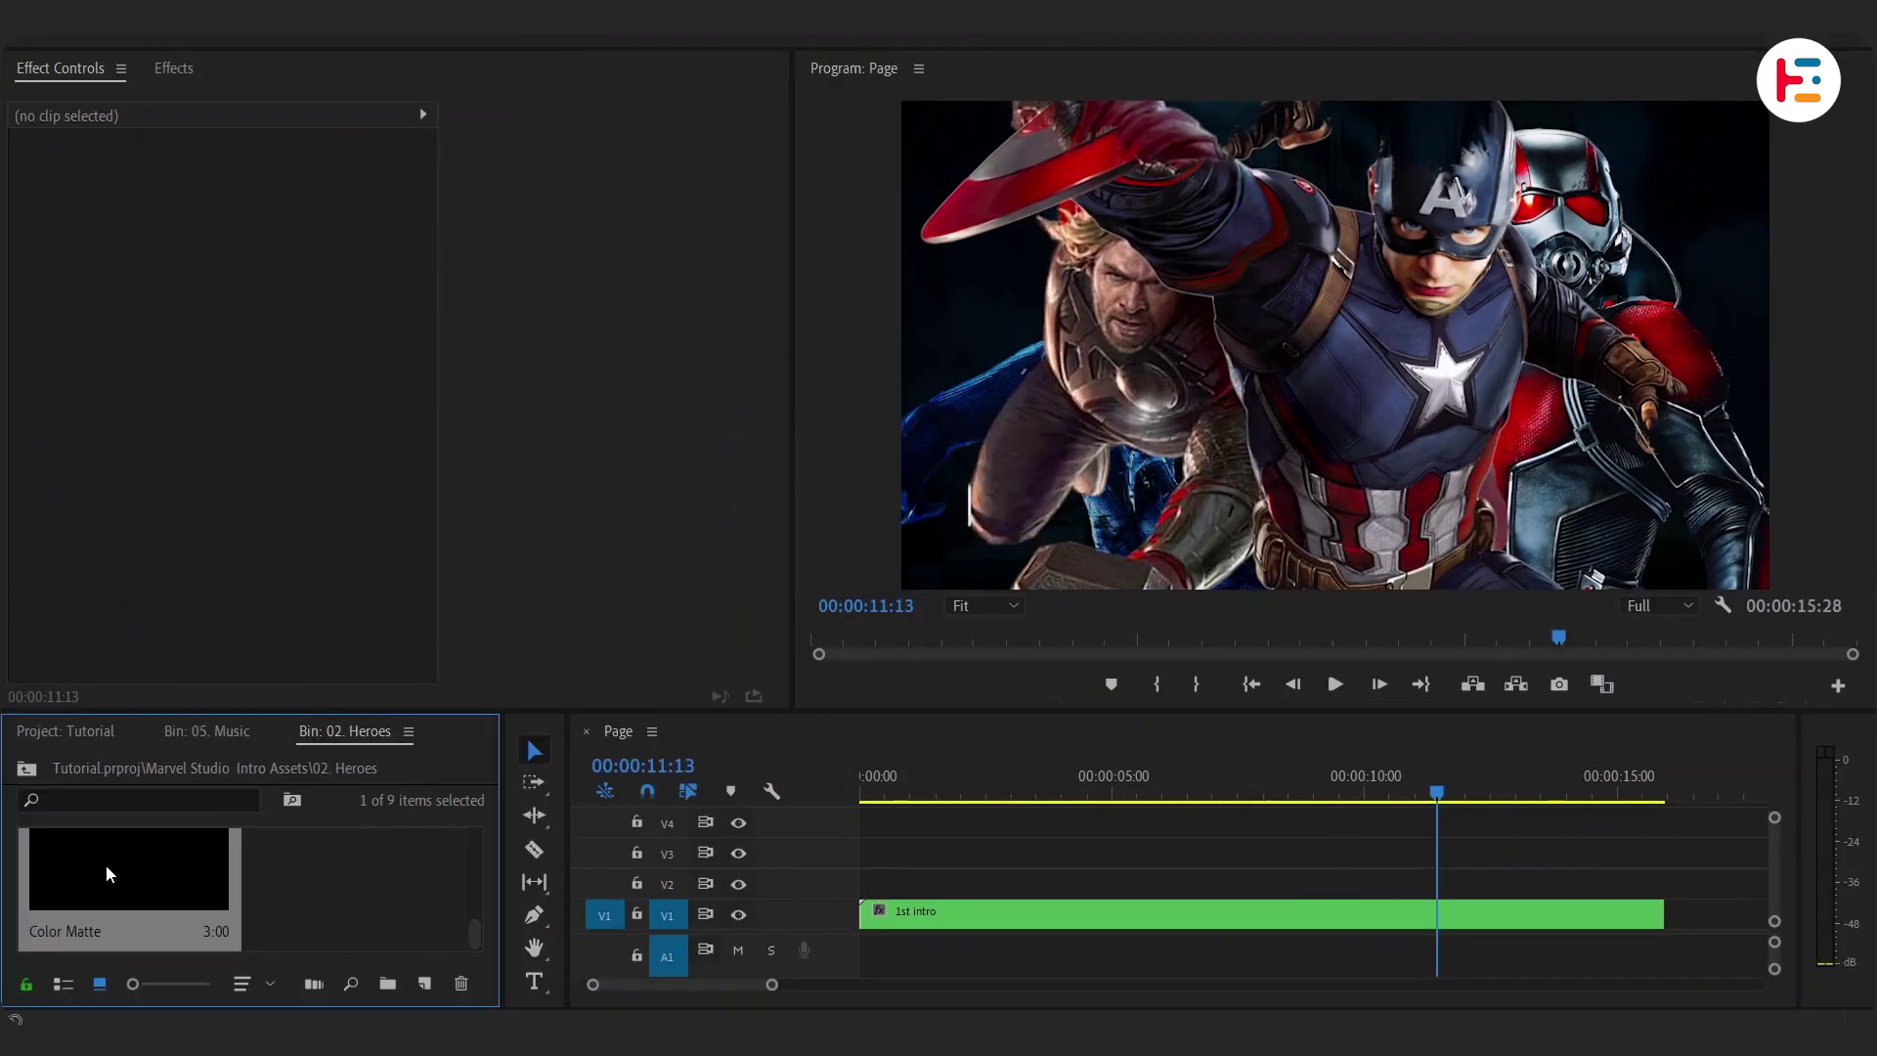
pyautogui.moveTo(110, 873); pyautogui.dragTo(1611, 913)
pyautogui.moveTo(1765, 884); pyautogui.dragTo(1769, 884)
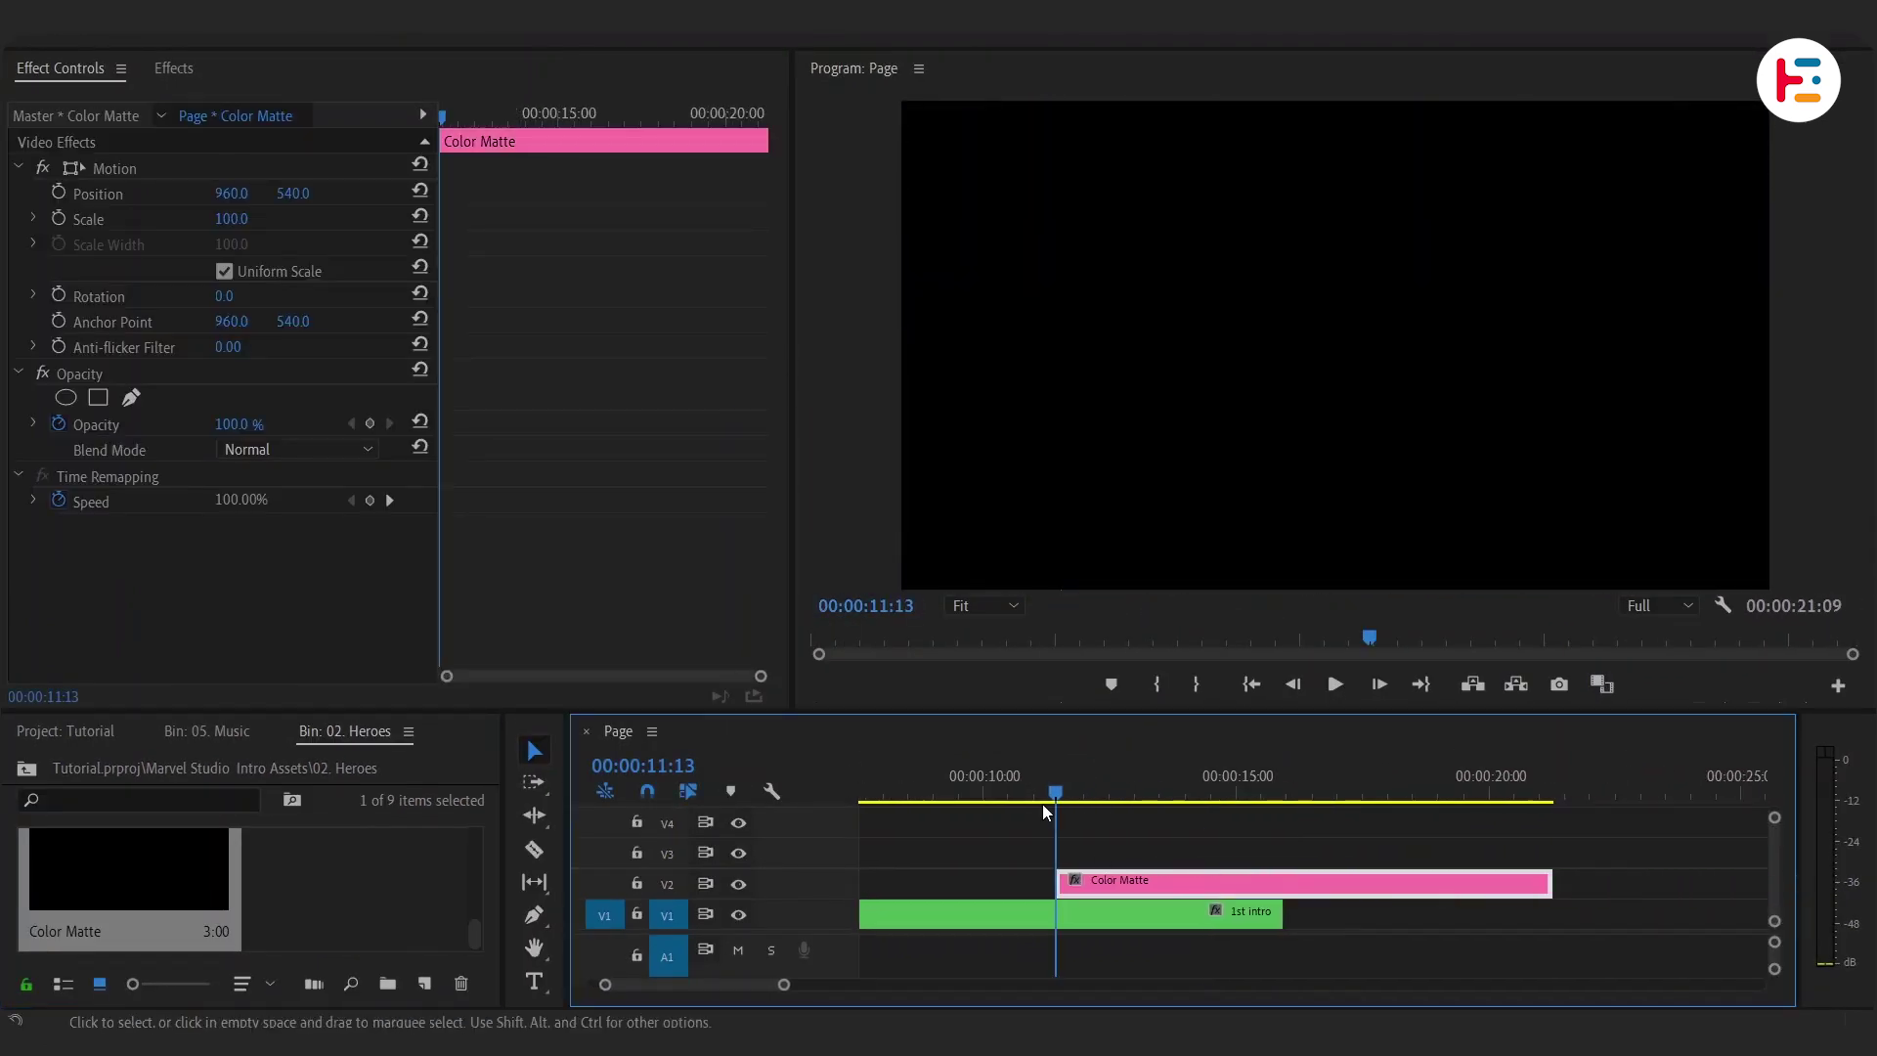
pyautogui.click(171, 70)
# Step: Apply Ramp to the Color Matte with a red start colour and a dark red end colour
pyautogui.write('ramp')
pyautogui.doubleClick(146, 277)
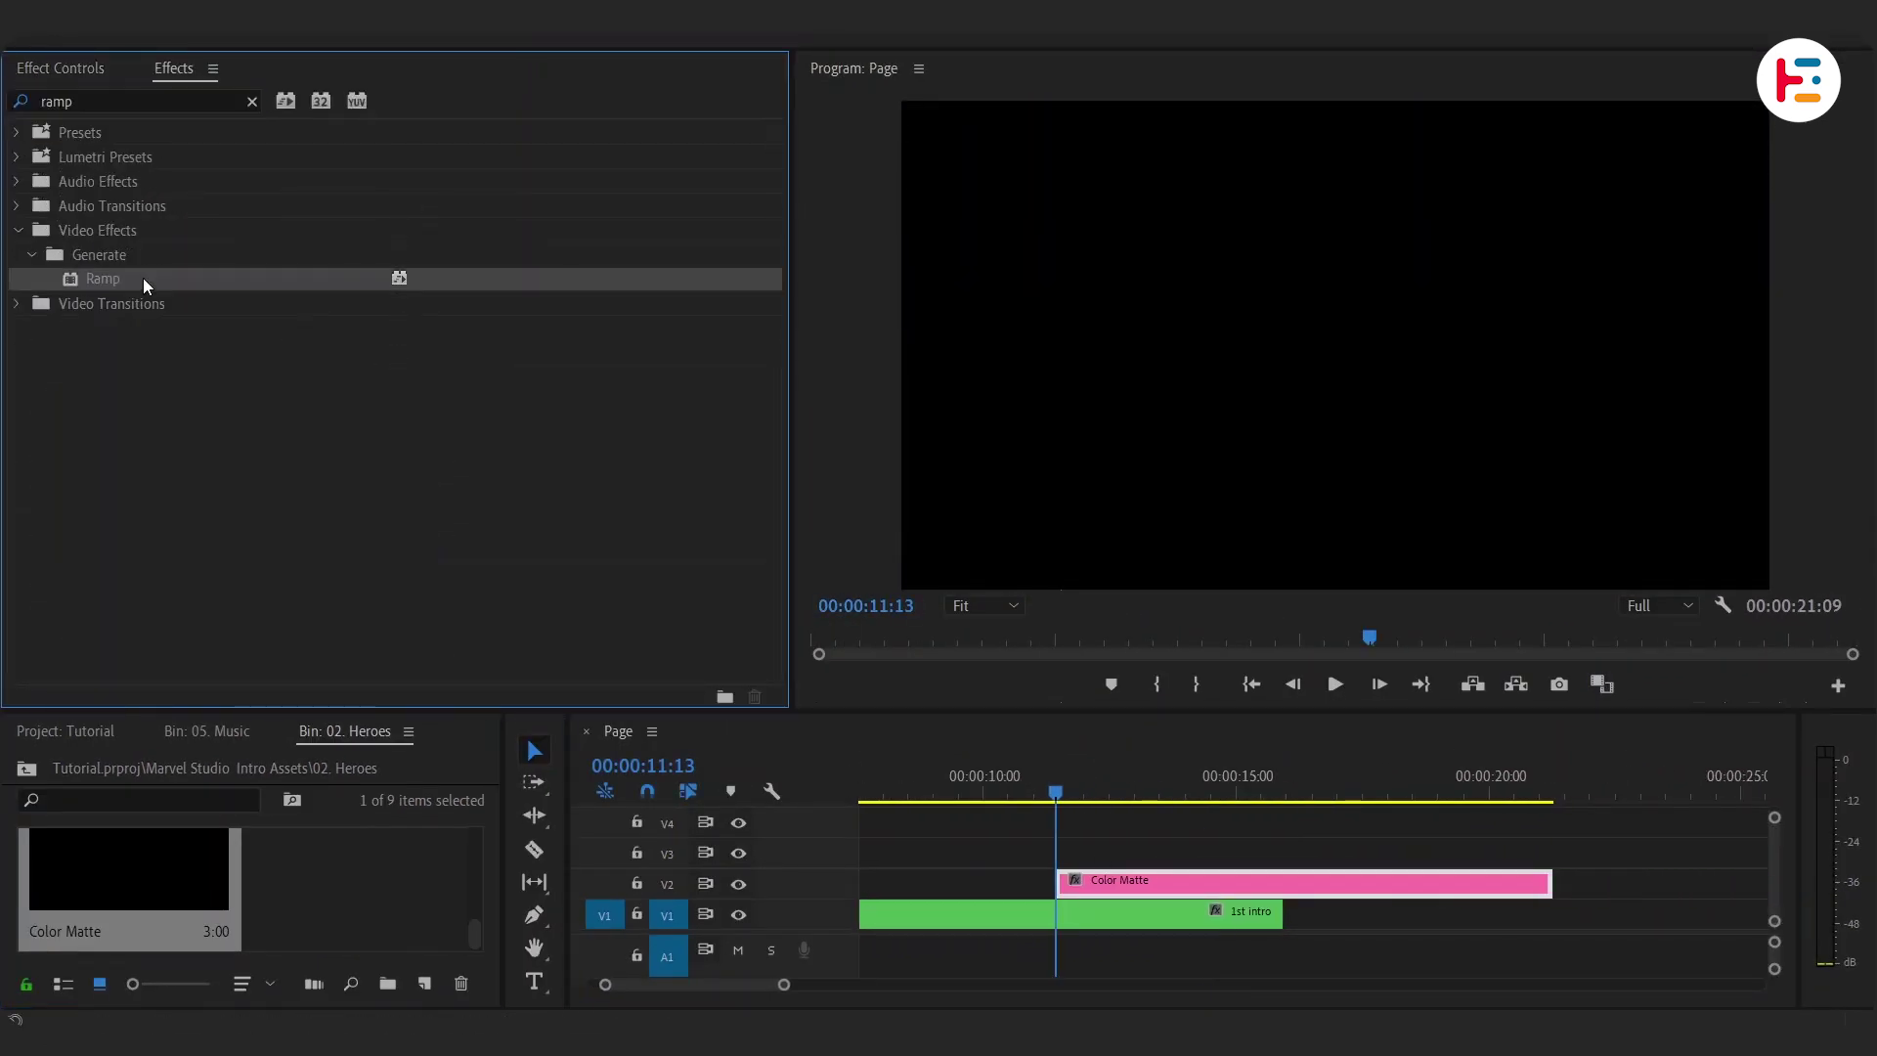
pyautogui.hotkey('shift', '5')
pyautogui.scroll(-1, 587, 479)
pyautogui.click(231, 515)
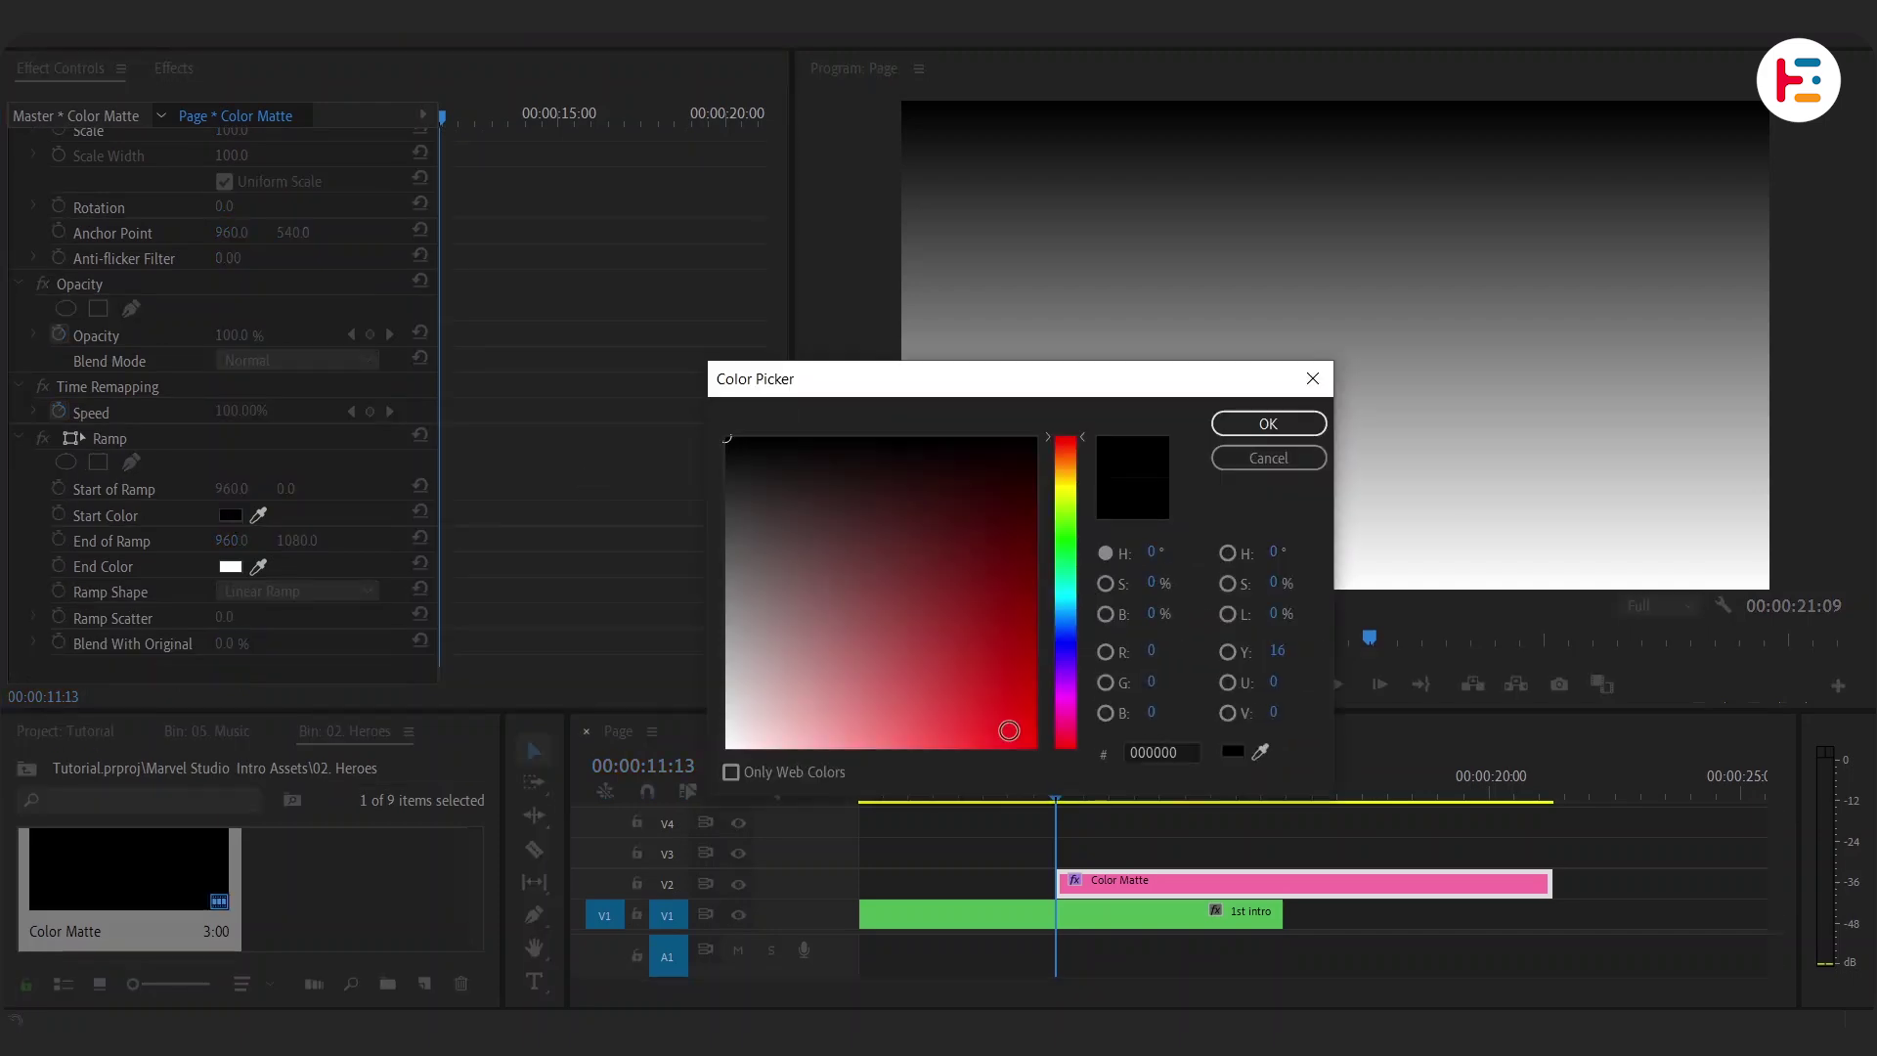
pyautogui.press('Return')
pyautogui.click(231, 566)
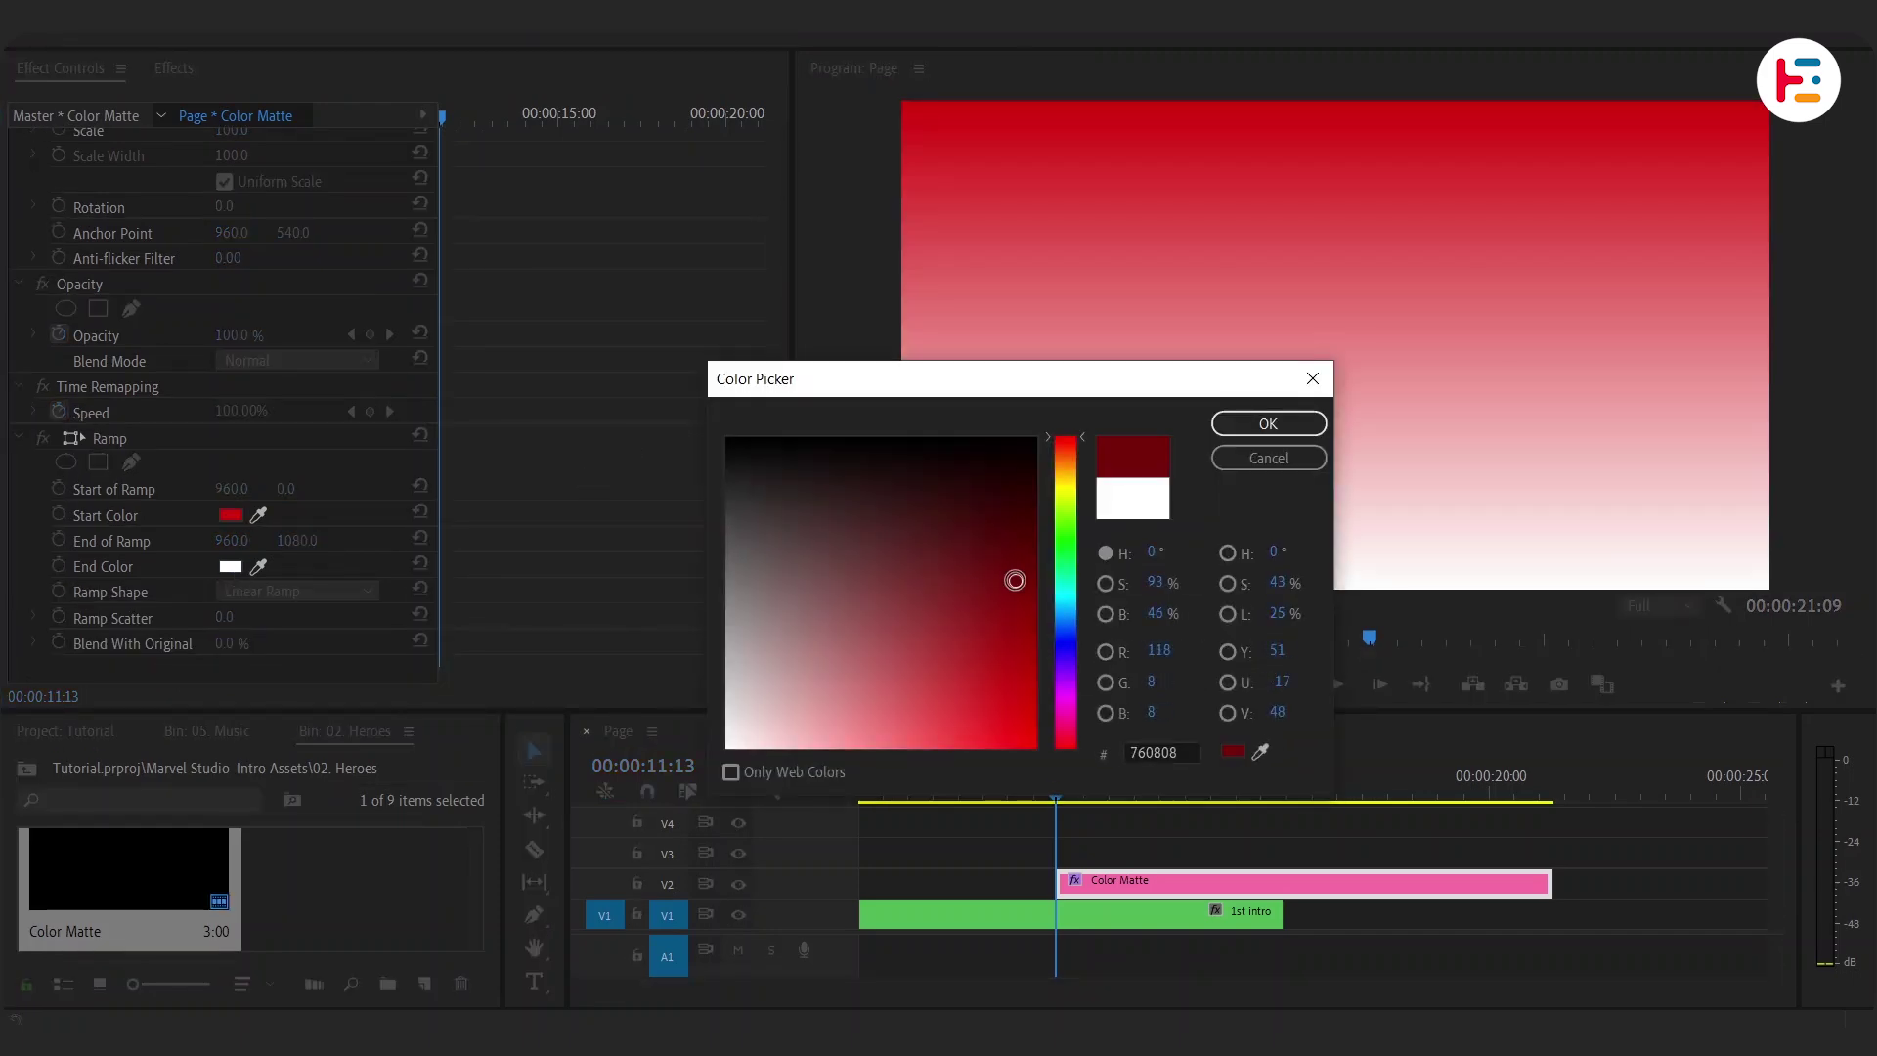
pyautogui.click(1268, 424)
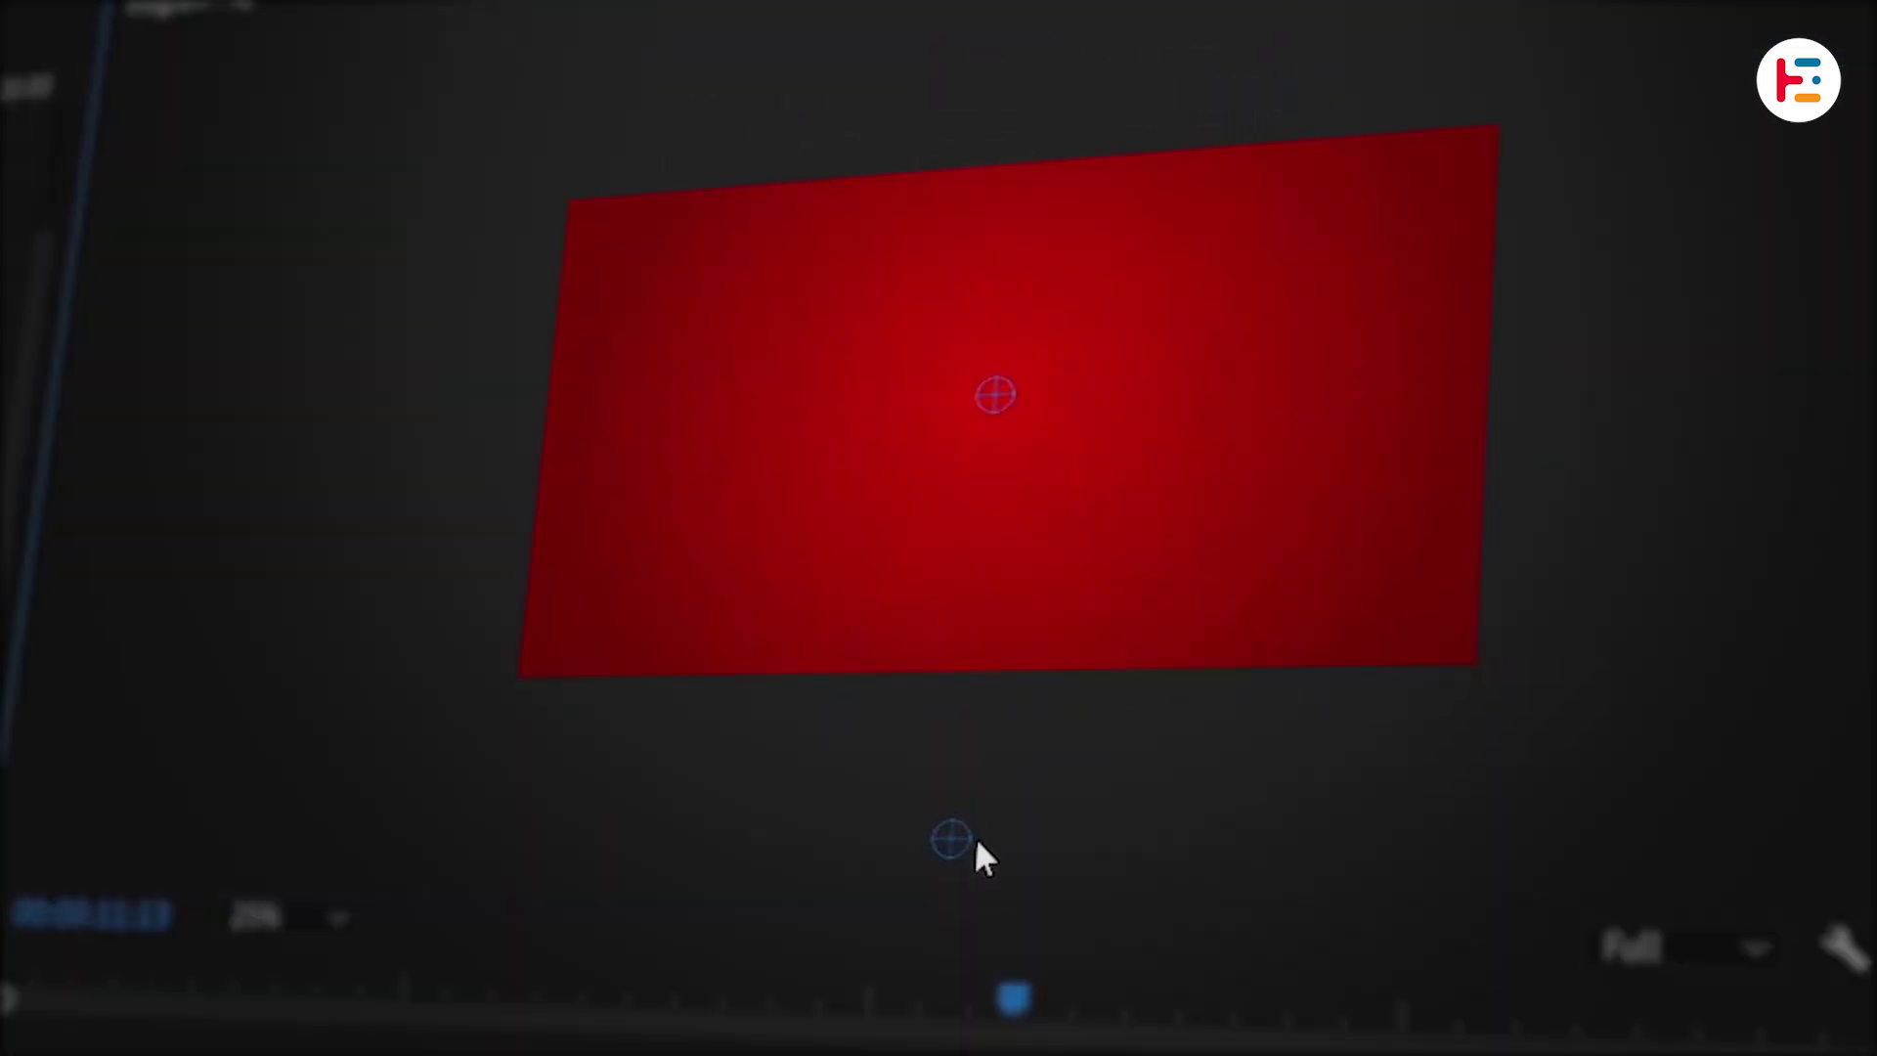
# Step: Type the MARVEL title and set it to the Marvel font at size 650
pyautogui.click(1155, 315)
pyautogui.write('MARVEL')
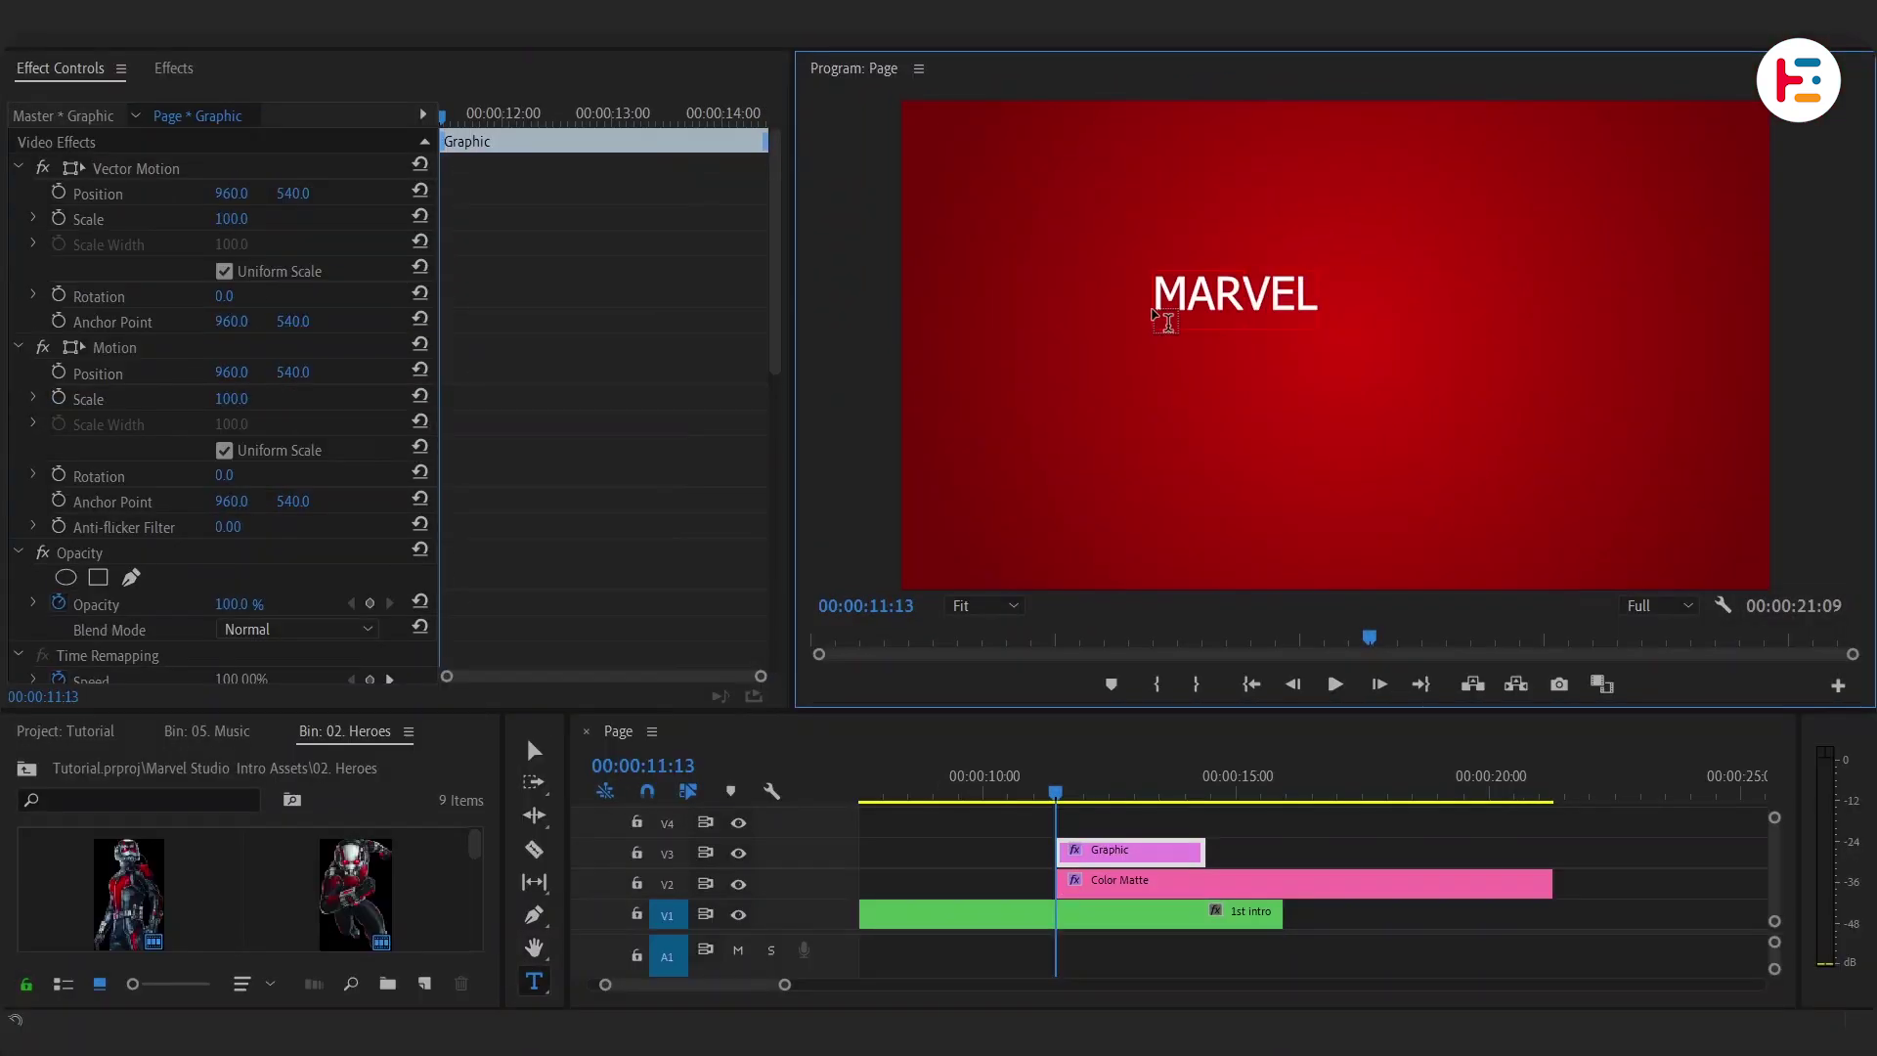
pyautogui.scroll(-5, 662, 448)
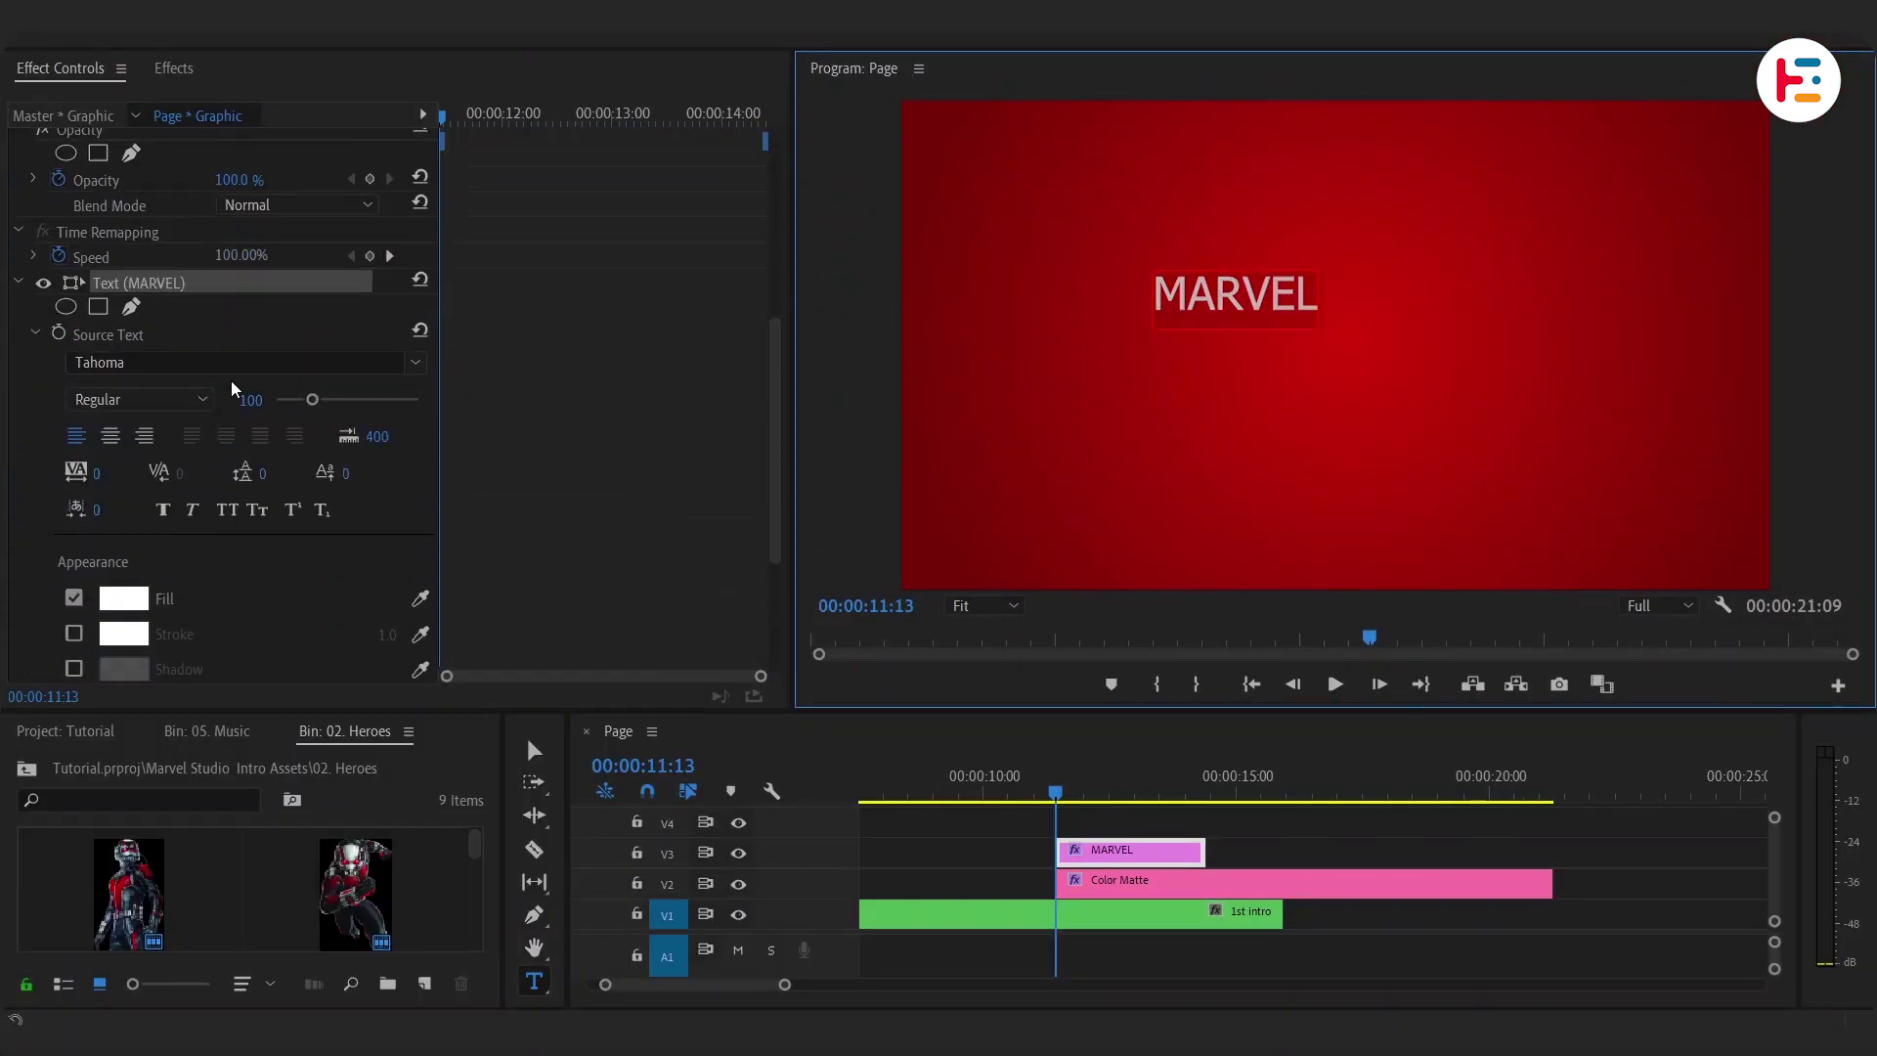
pyautogui.click(234, 362)
pyautogui.write('MARV')
pyautogui.press('Return')
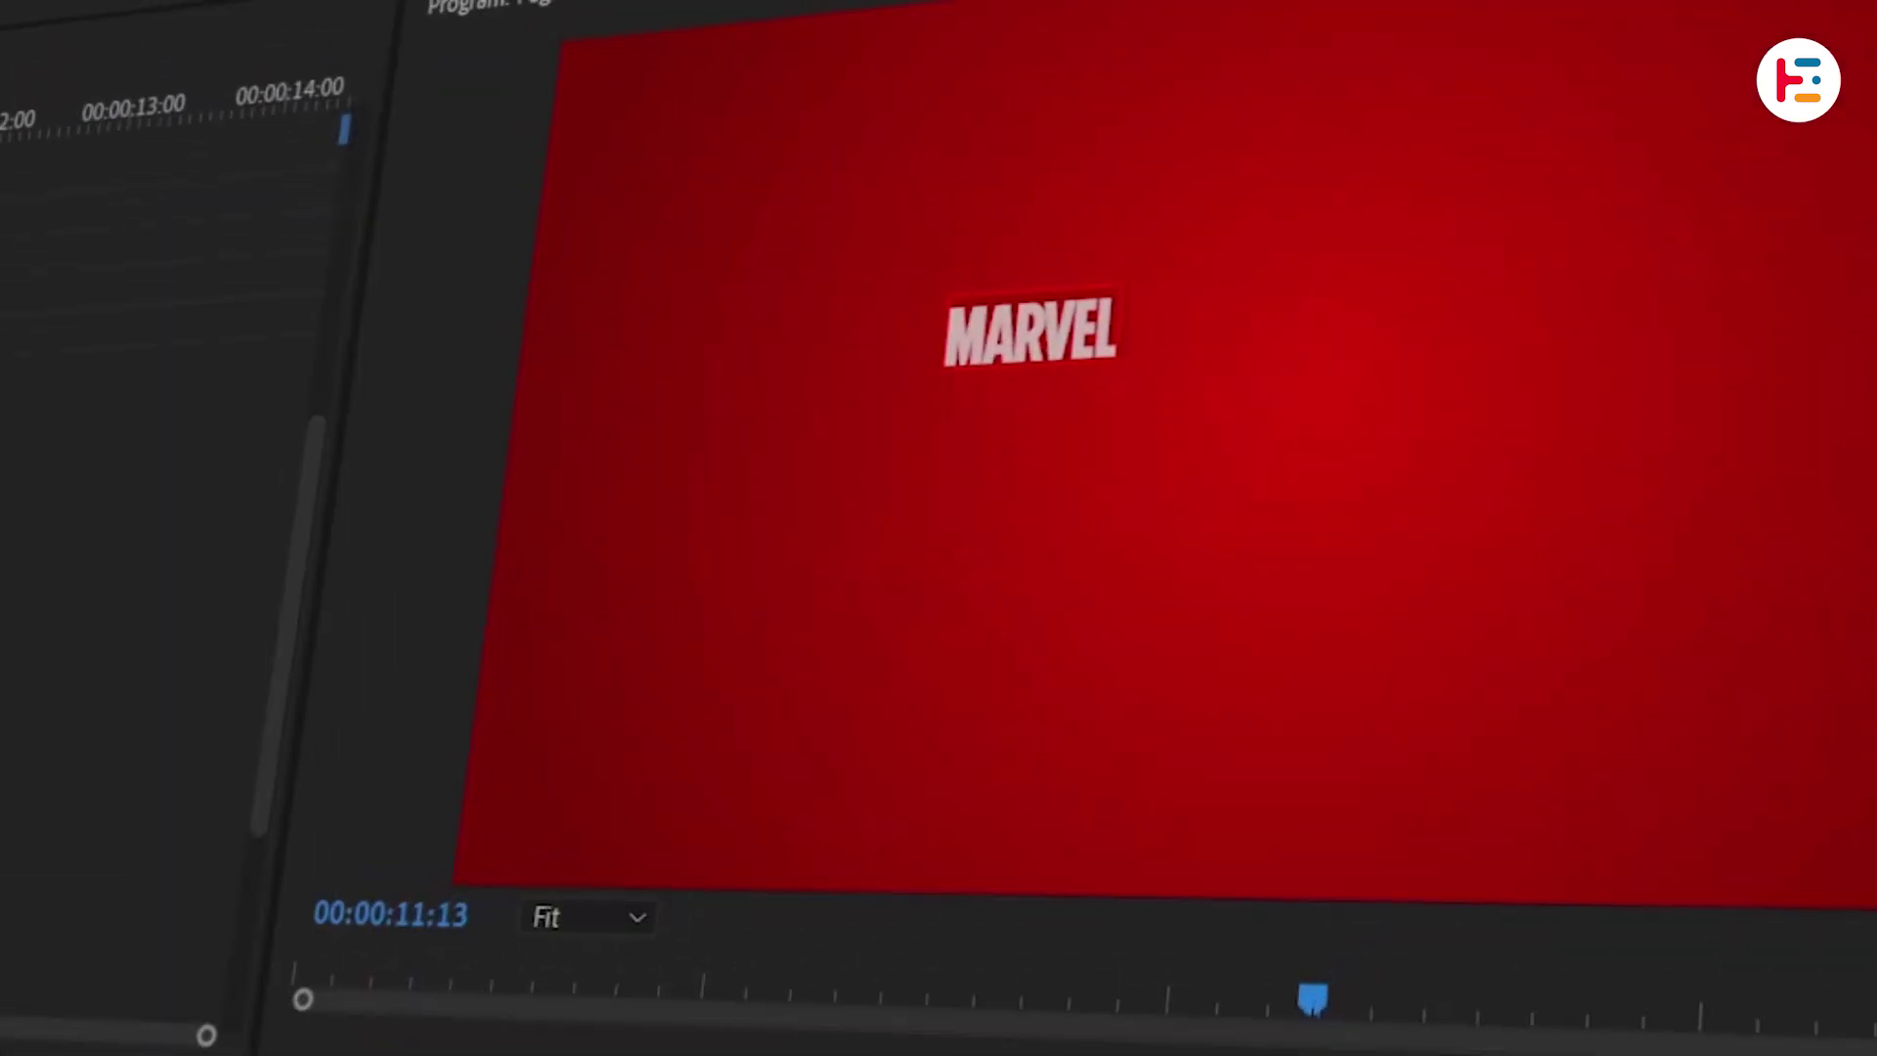
pyautogui.click(244, 399)
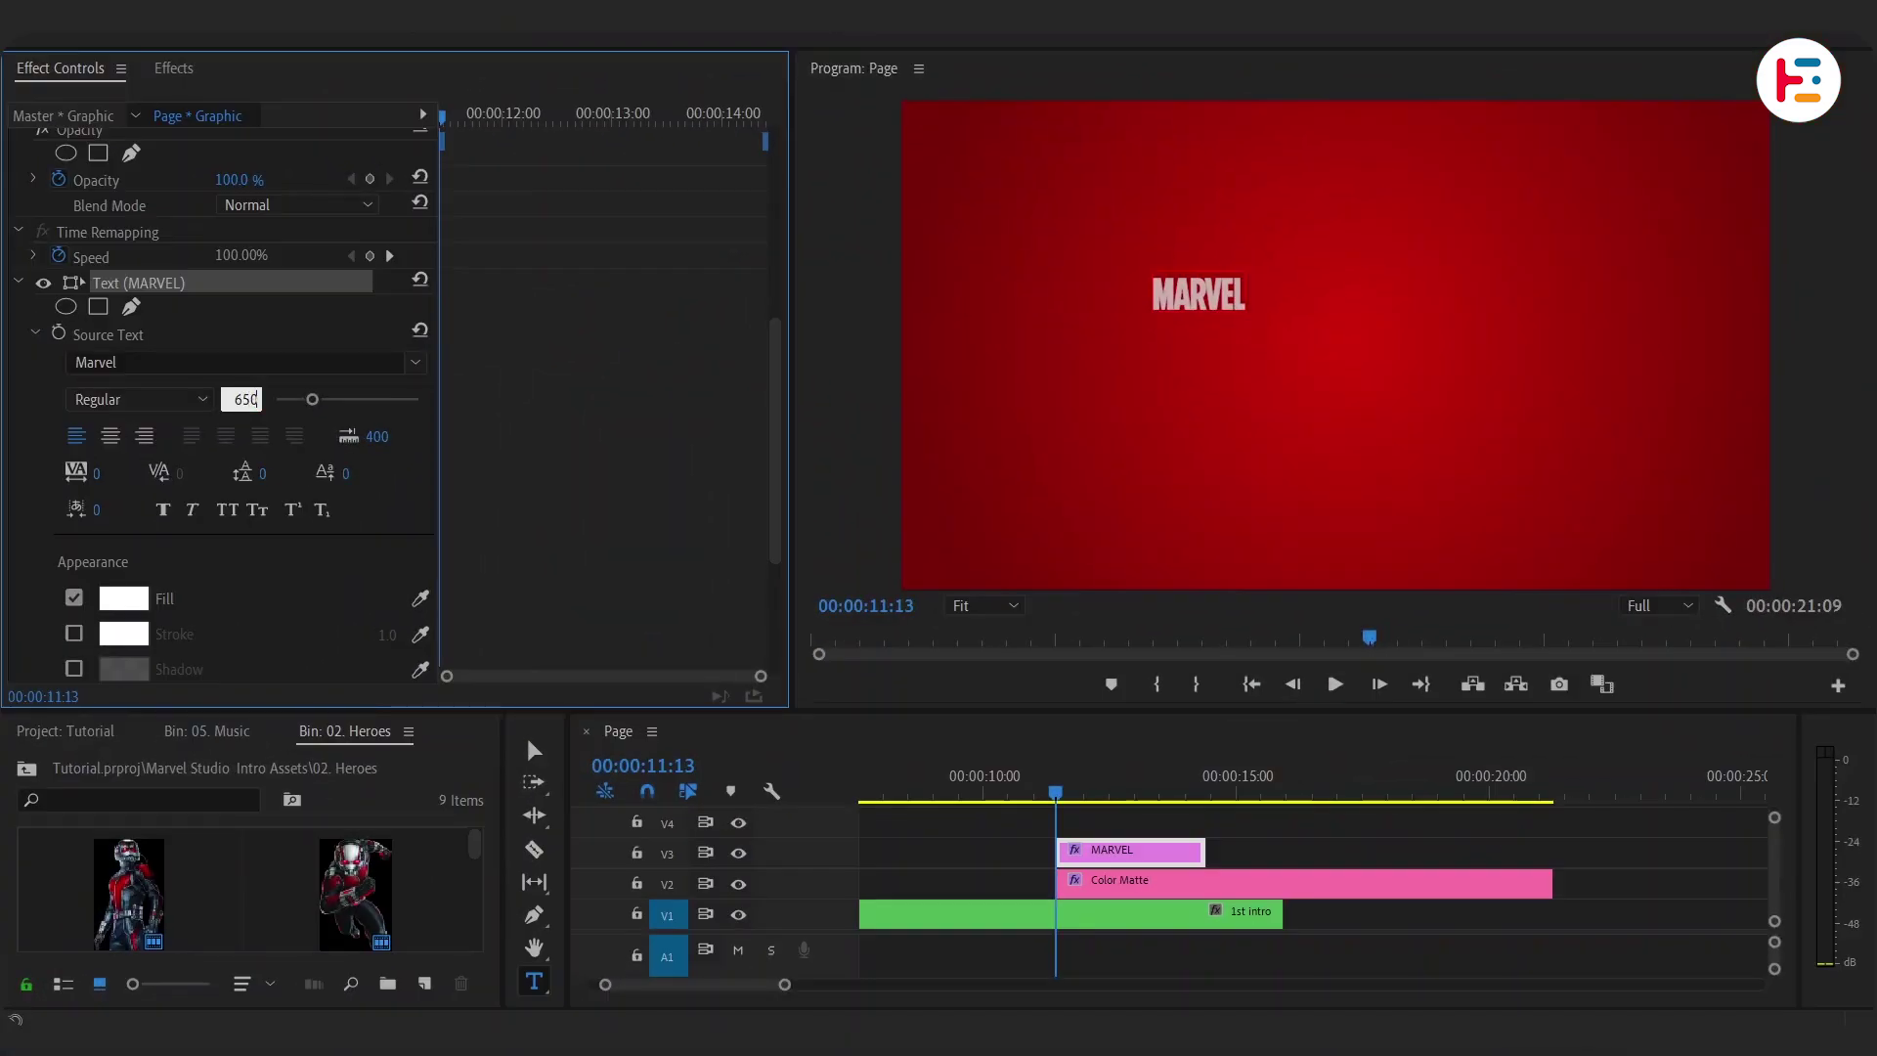
pyautogui.press('Return')
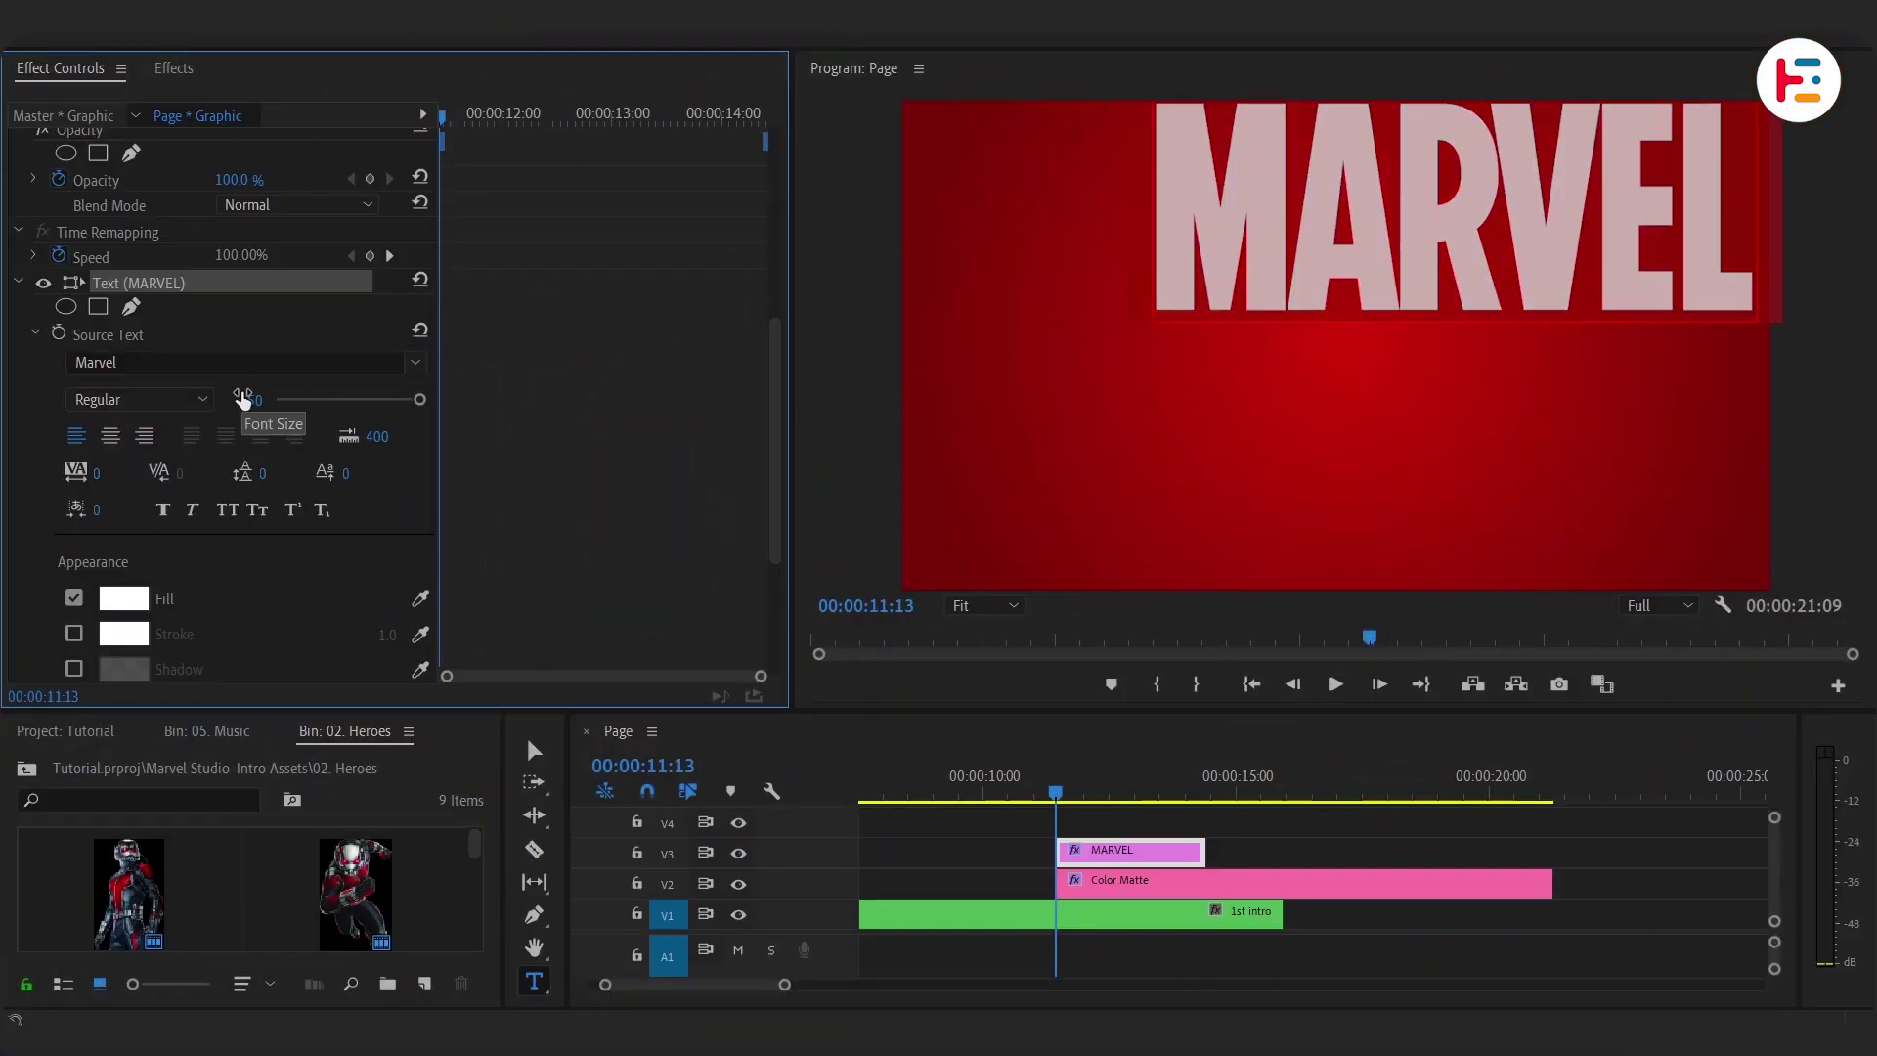
# Step: Centre the MARVEL title in the frame and extend its clip to the Color Matte's end
pyautogui.press('v')
pyautogui.click(1430, 216)
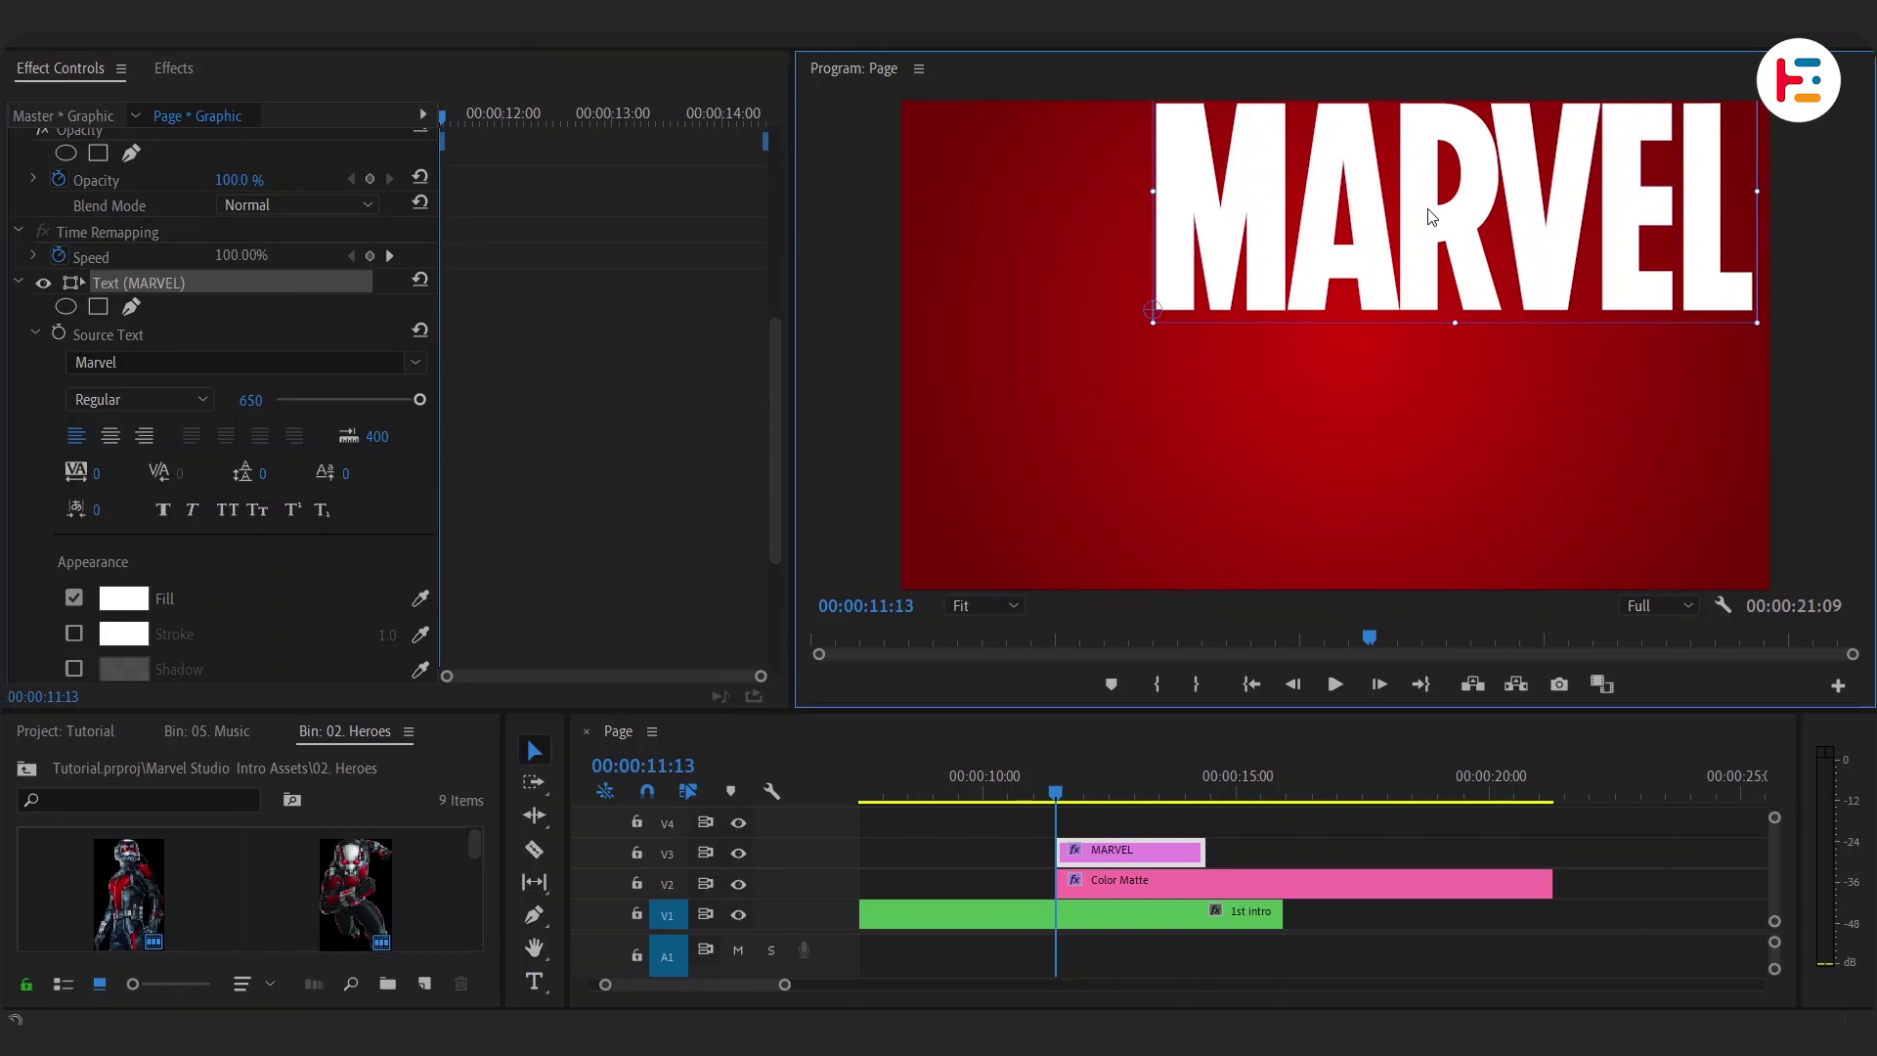
pyautogui.moveTo(1420, 241); pyautogui.dragTo(1374, 326)
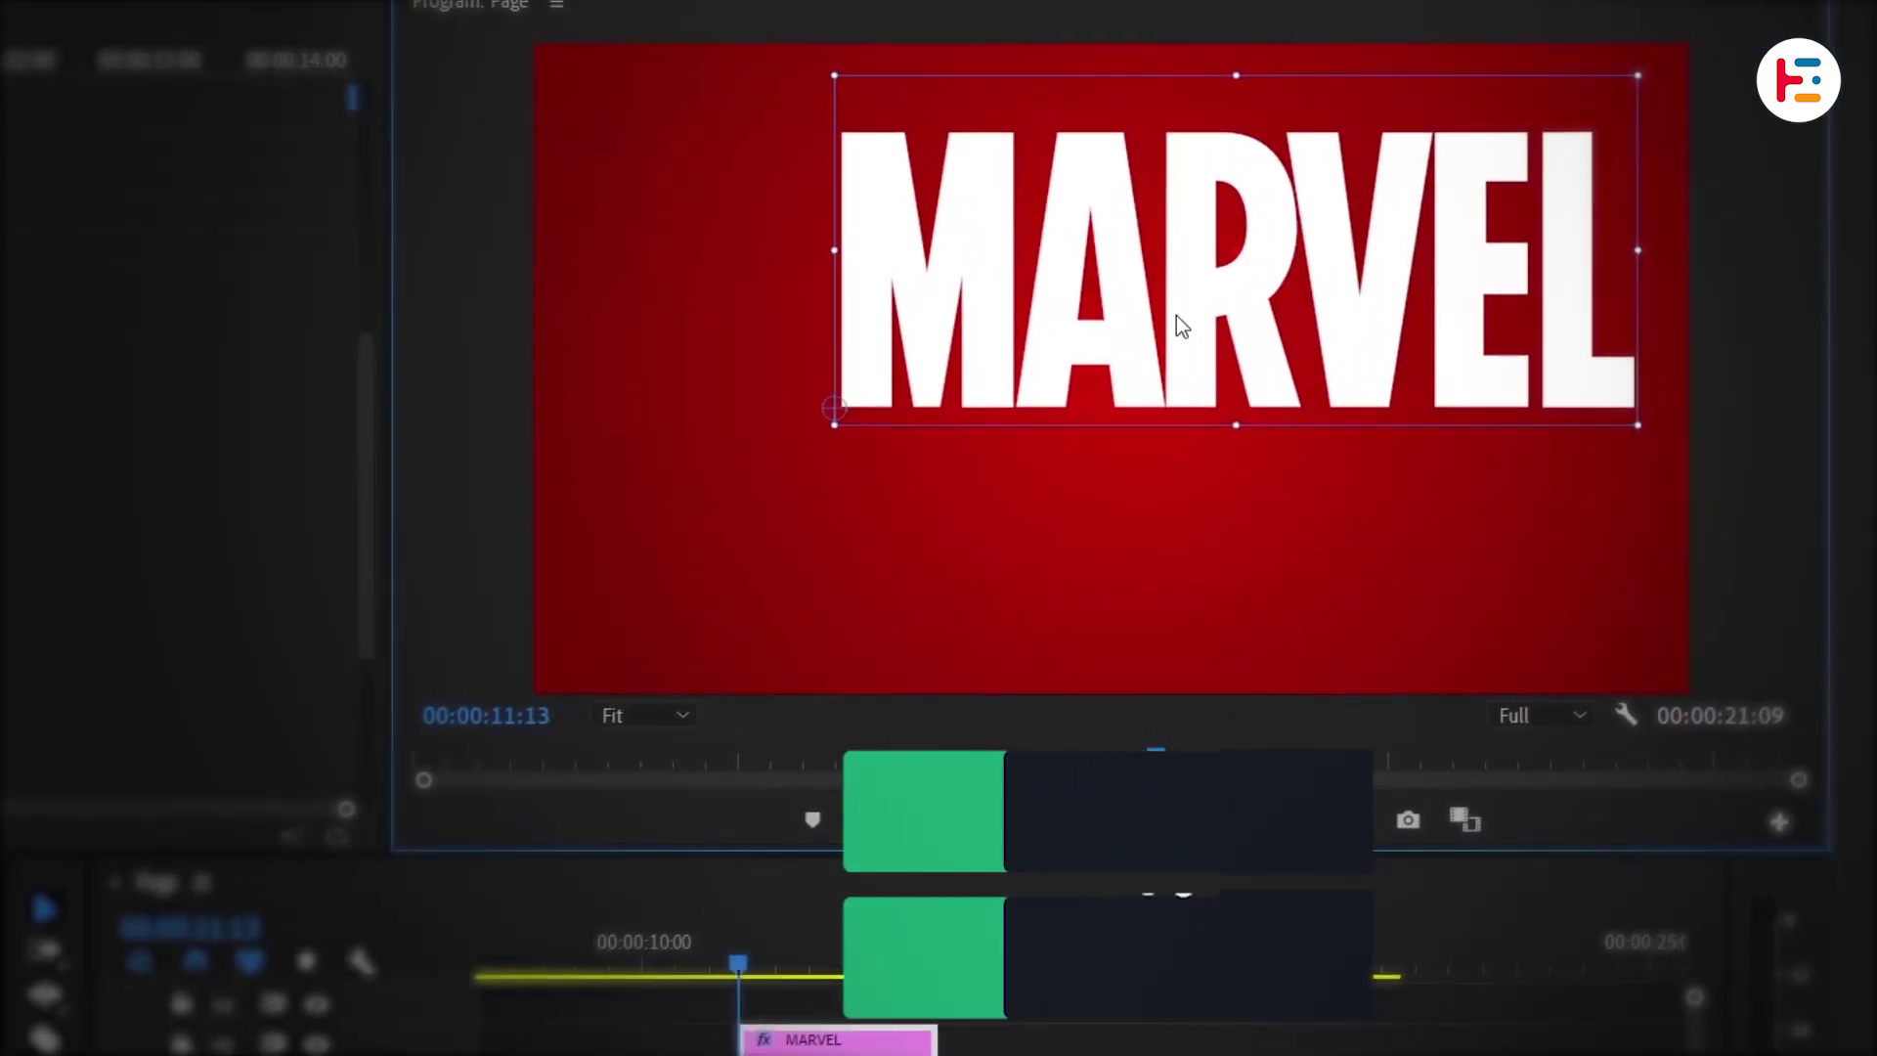
pyautogui.moveTo(1163, 339); pyautogui.dragTo(1077, 397)
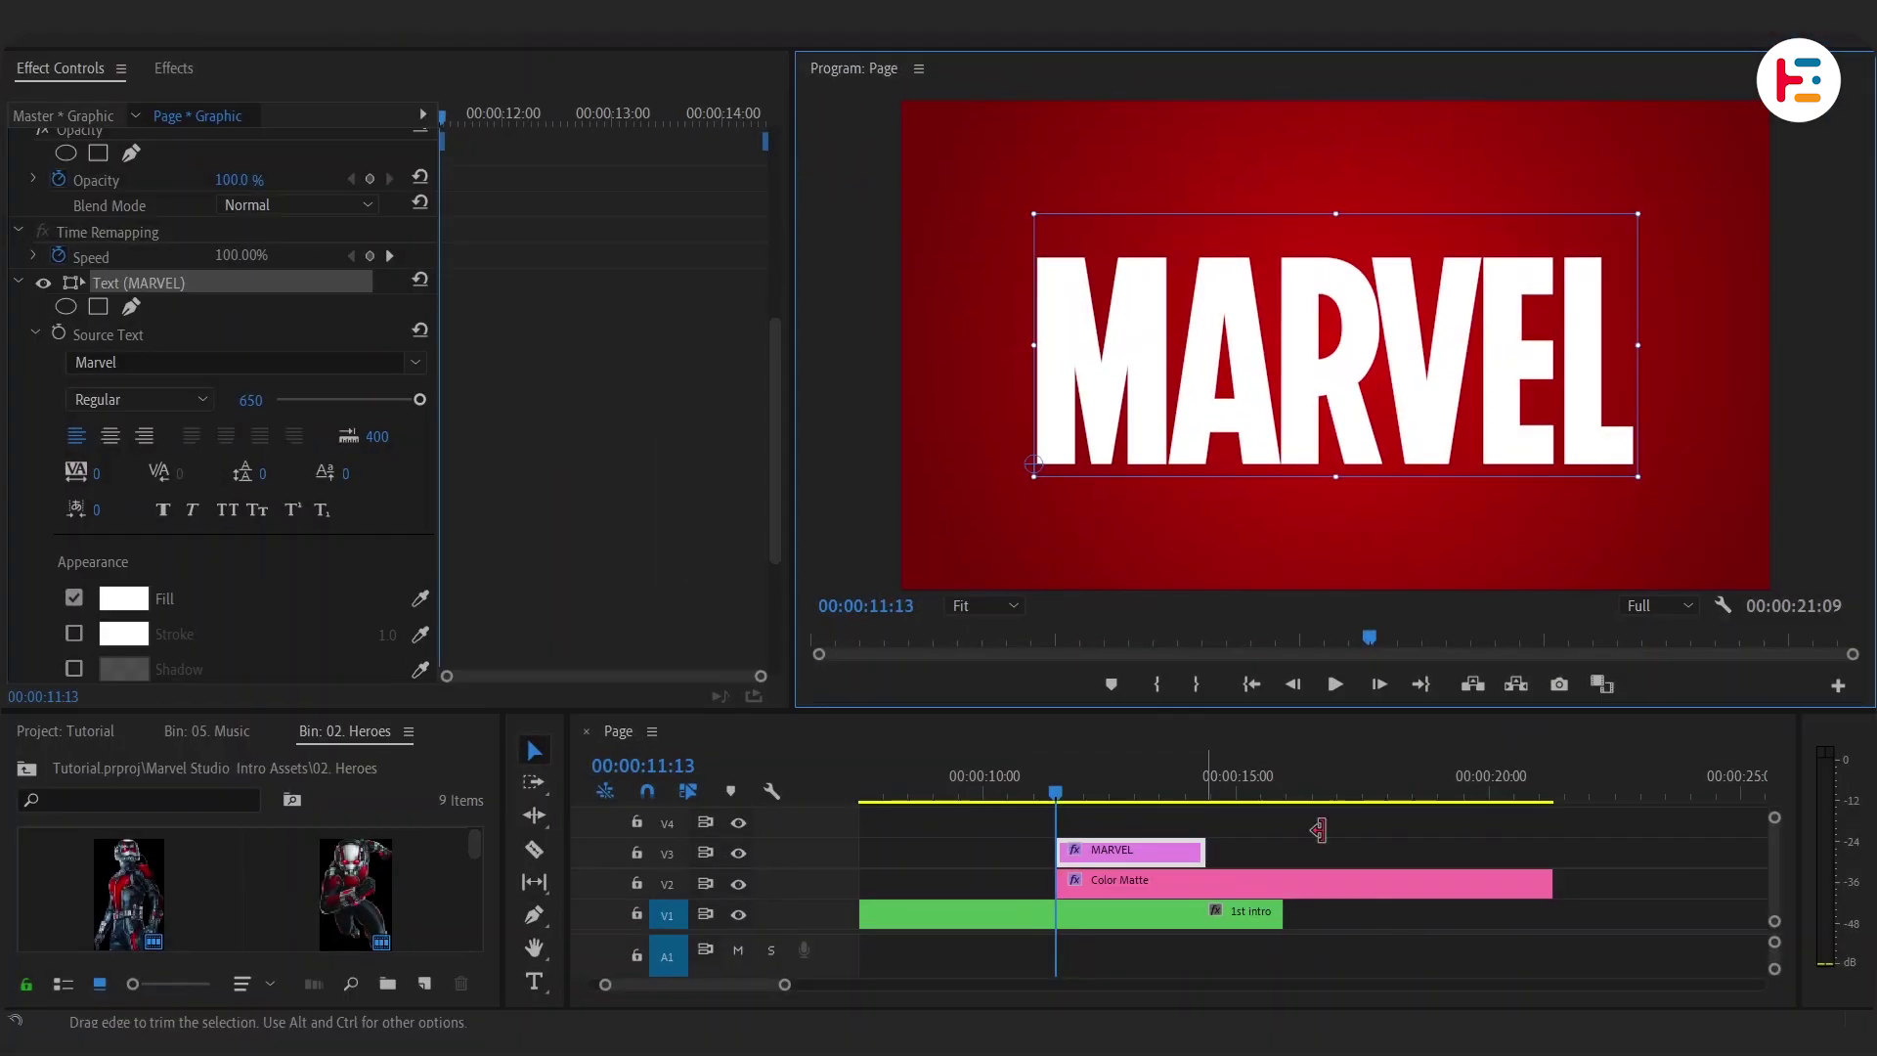
pyautogui.moveTo(1530, 826); pyautogui.dragTo(1550, 826)
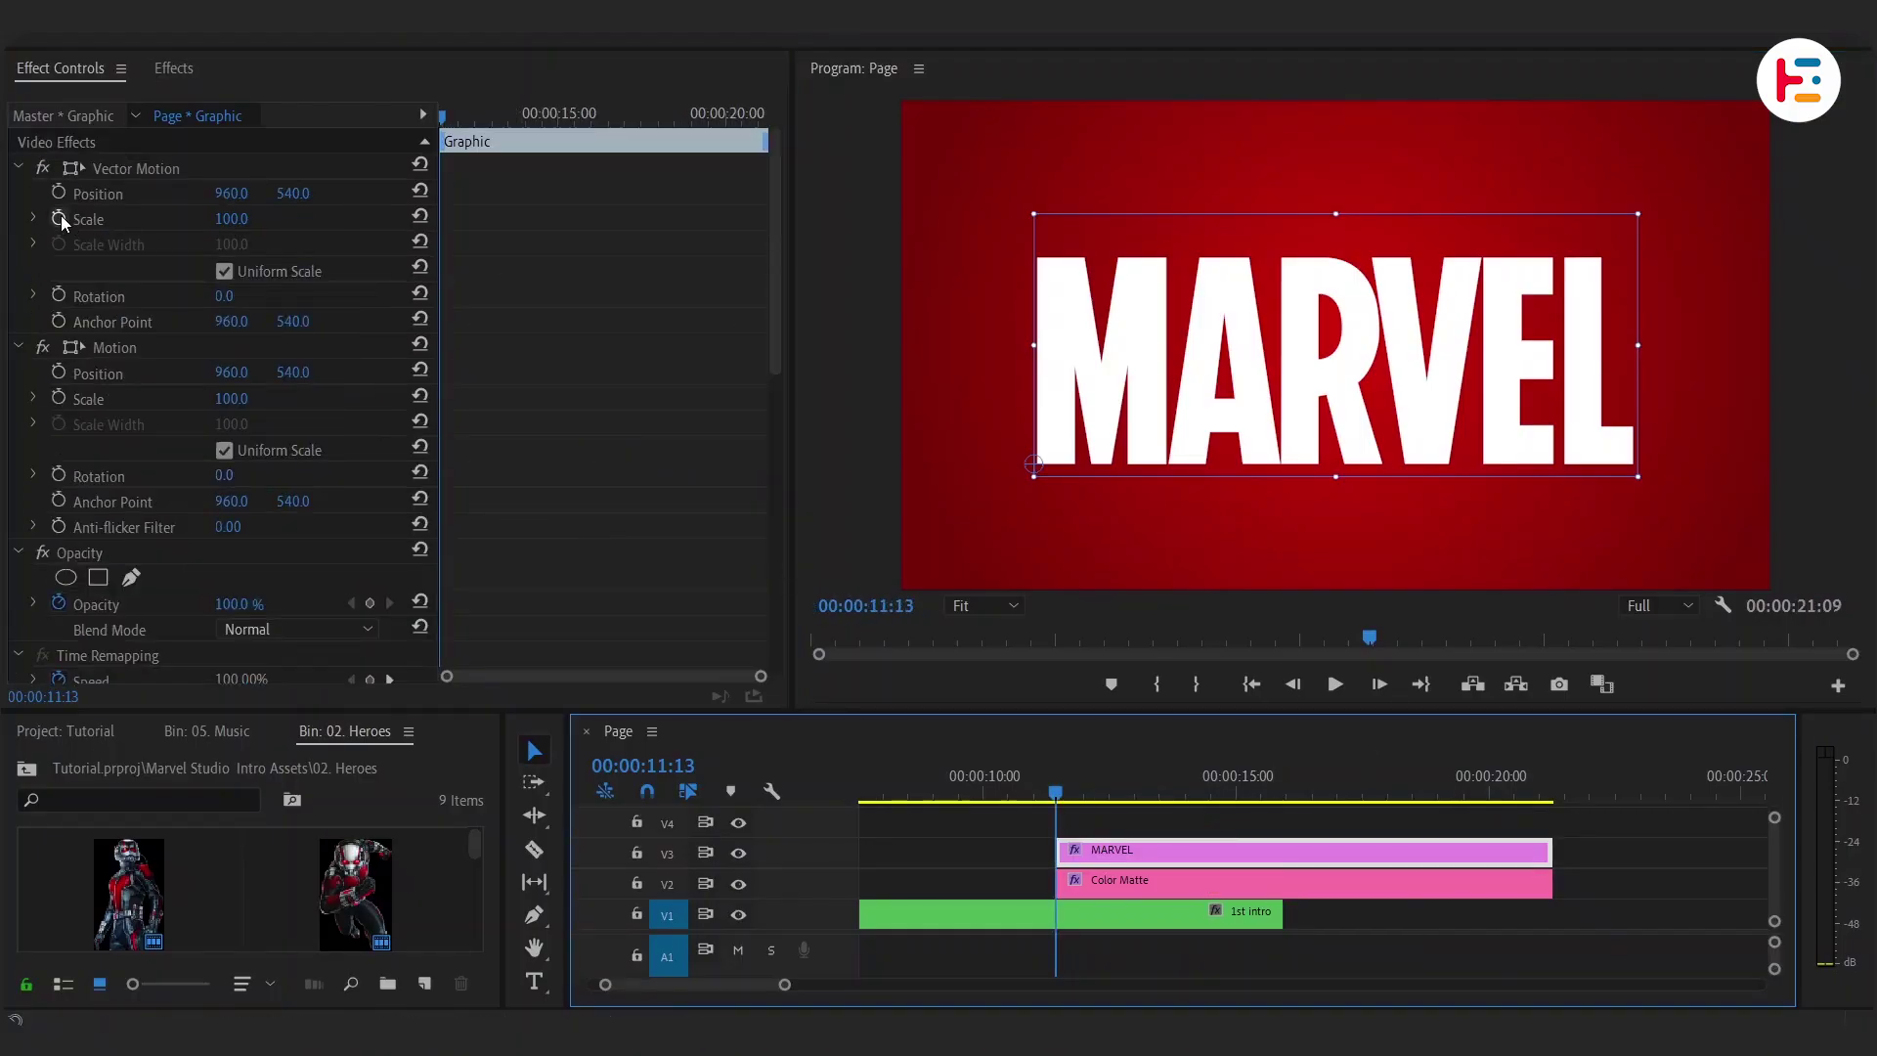
# Step: Keyframe the MARVEL title's scale from 123 down to a smaller value later on
pyautogui.click(59, 219)
pyautogui.moveTo(232, 219); pyautogui.dragTo(254, 218)
pyautogui.moveTo(442, 115); pyautogui.dragTo(723, 118)
pyautogui.moveTo(232, 219); pyautogui.dragTo(210, 219)
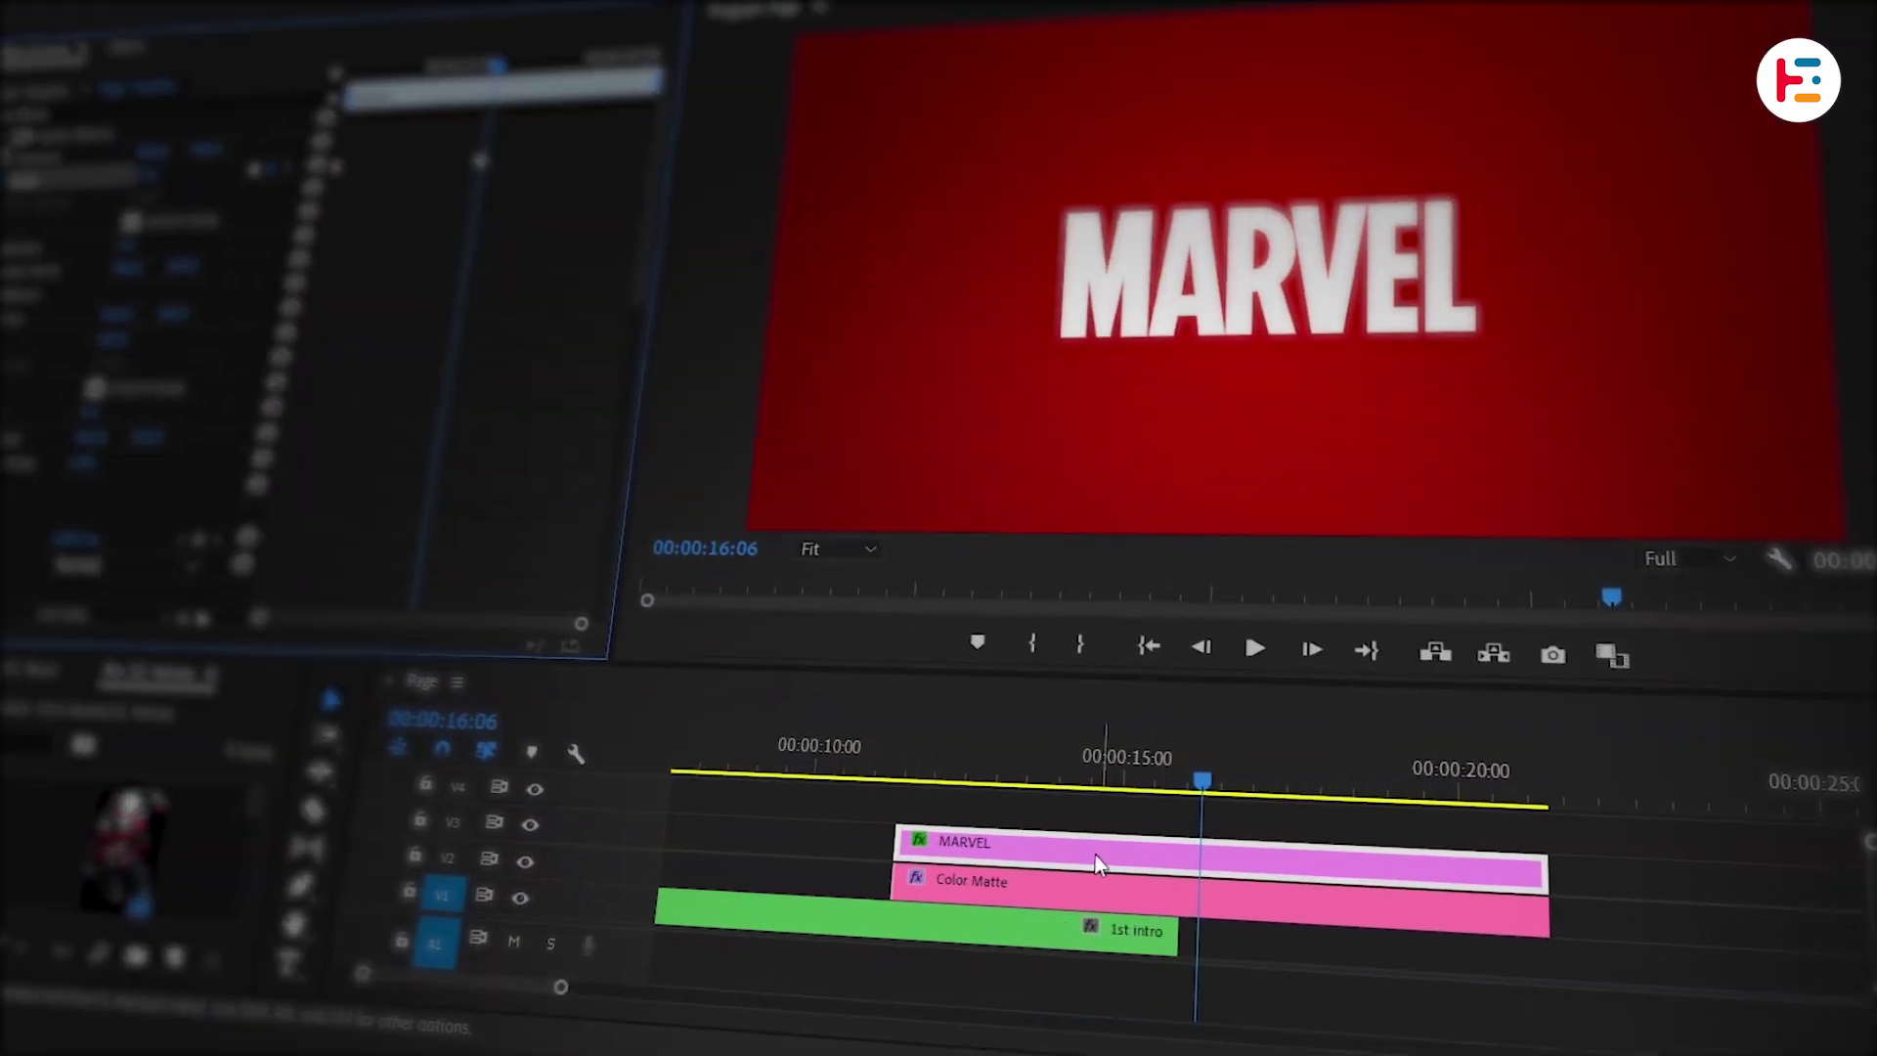
# Step: Copy the 1st intro clip onto V3 and delete its part before the playhead
pyautogui.moveTo(1178, 919); pyautogui.dragTo(1054, 868)
pyautogui.click(930, 851)
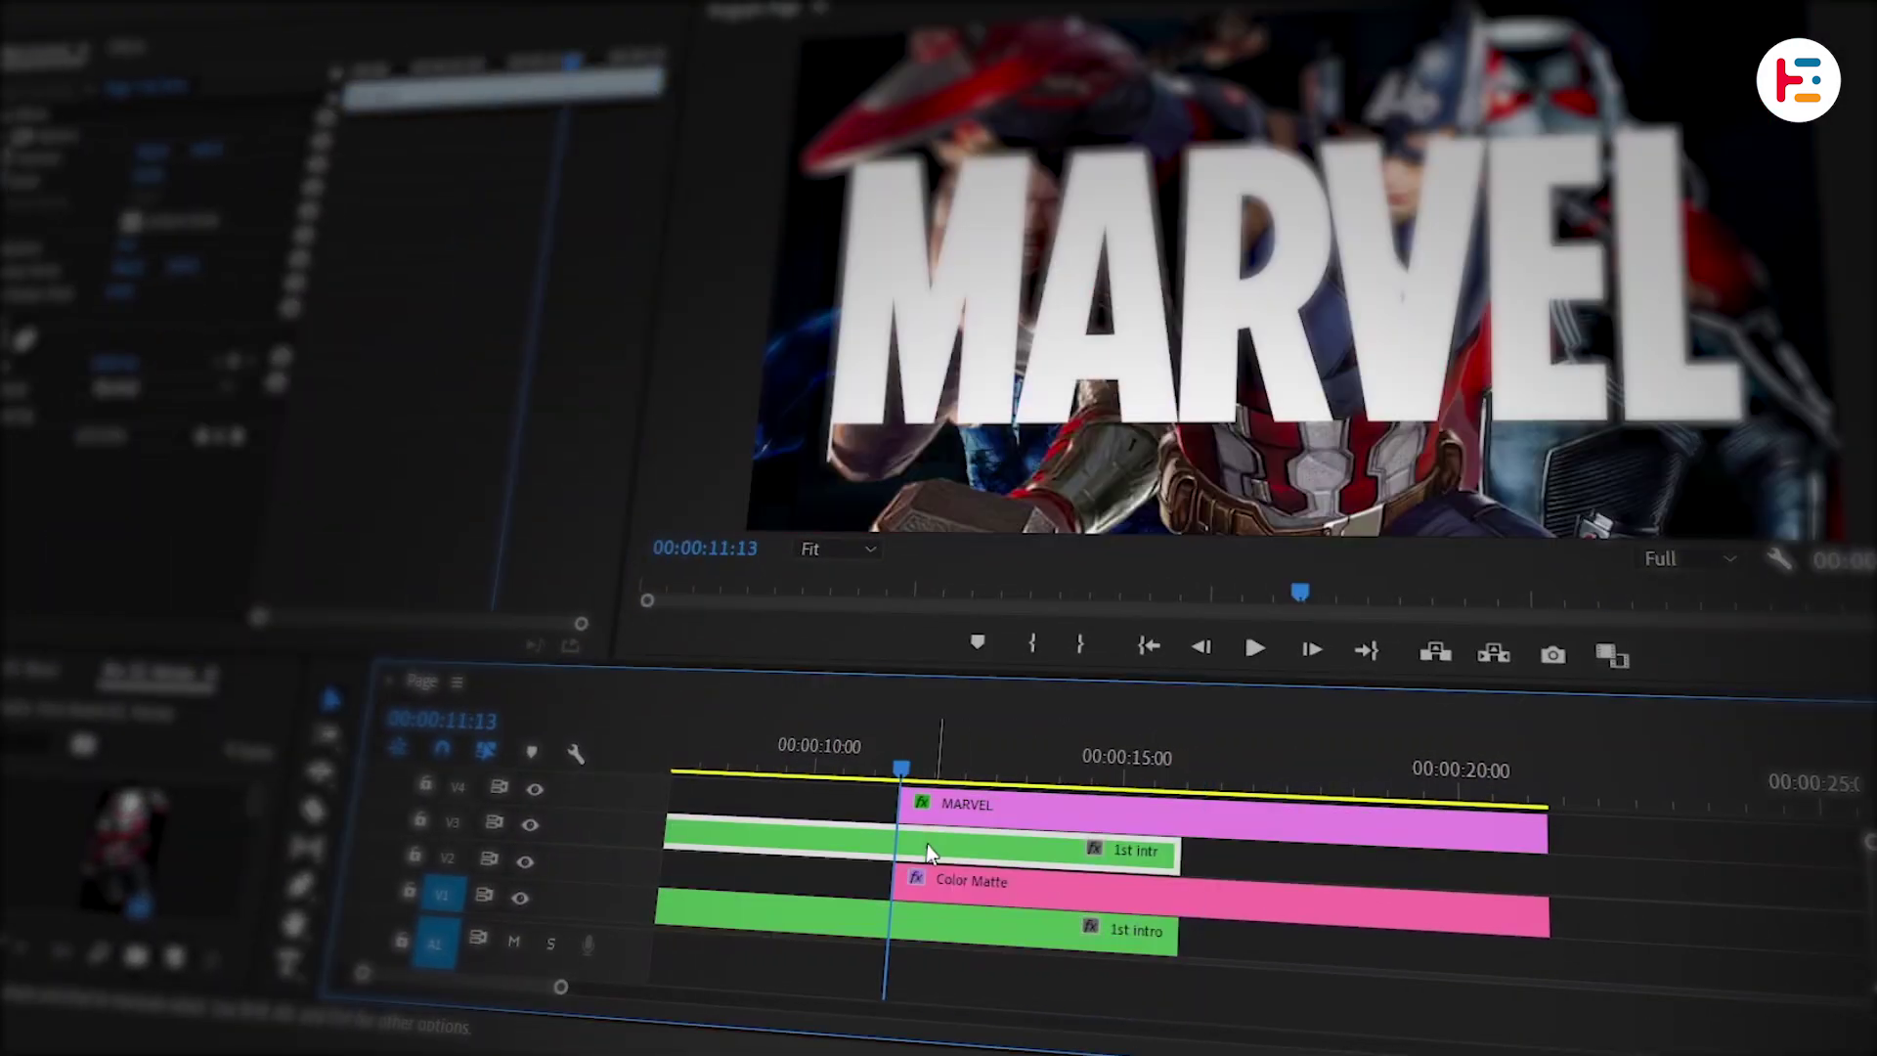
pyautogui.hotkey('ctrl', 'k')
pyautogui.press('Delete')
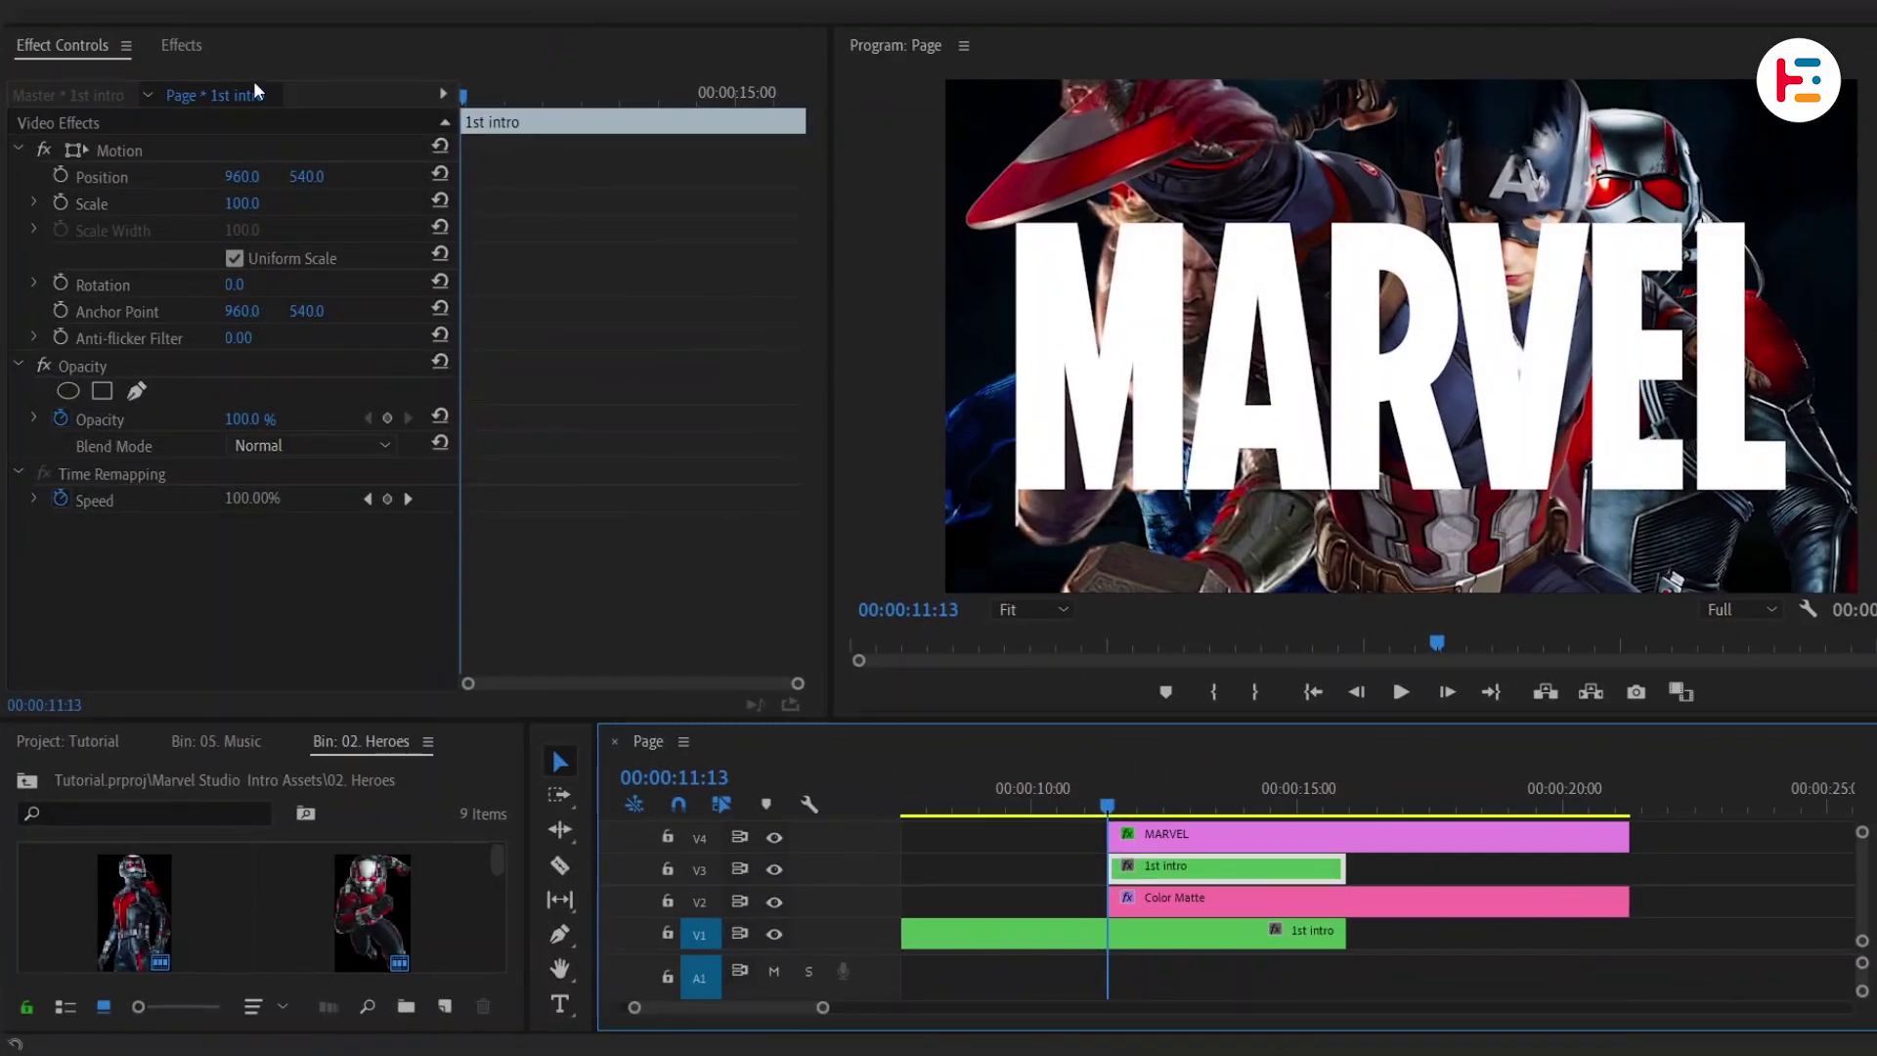
# Step: Give the intro copy a Track Matte Key using Video 4, and trim the V5 MARVEL copy's start
pyautogui.click(181, 45)
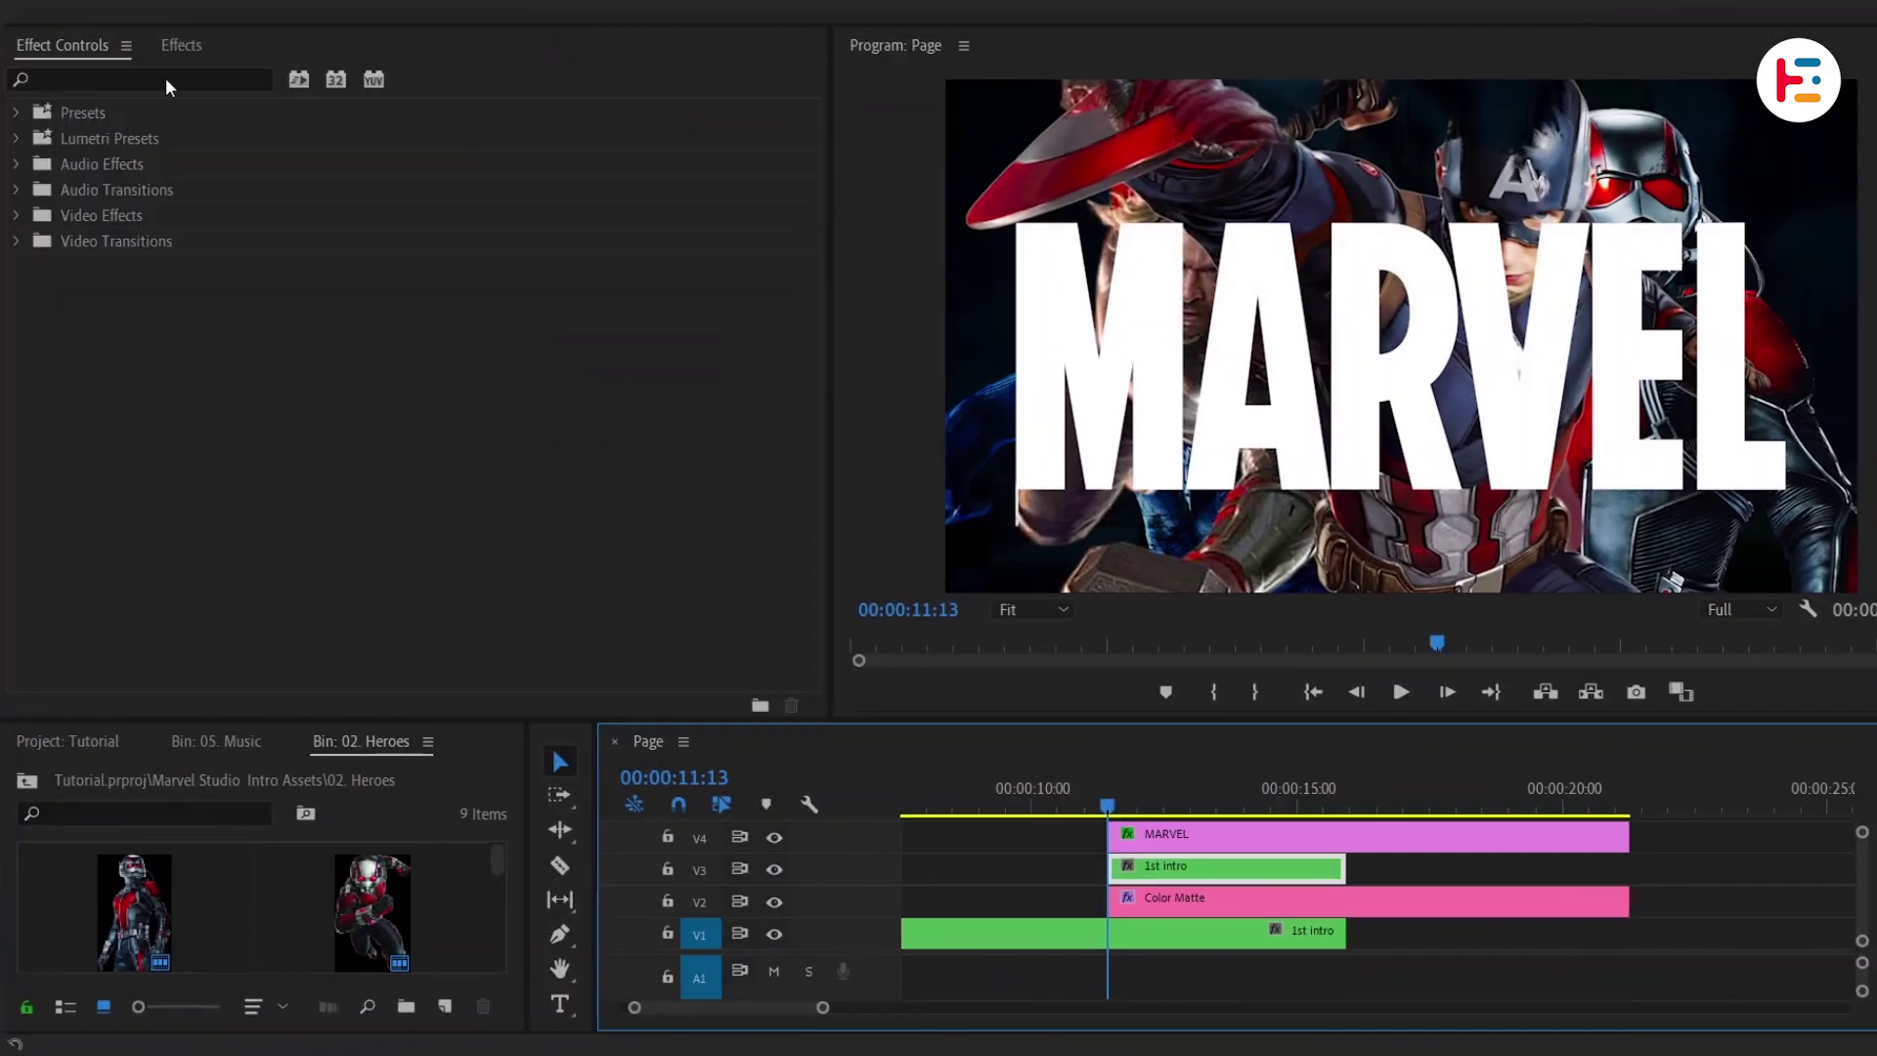
pyautogui.click(167, 78)
pyautogui.write('TRACK')
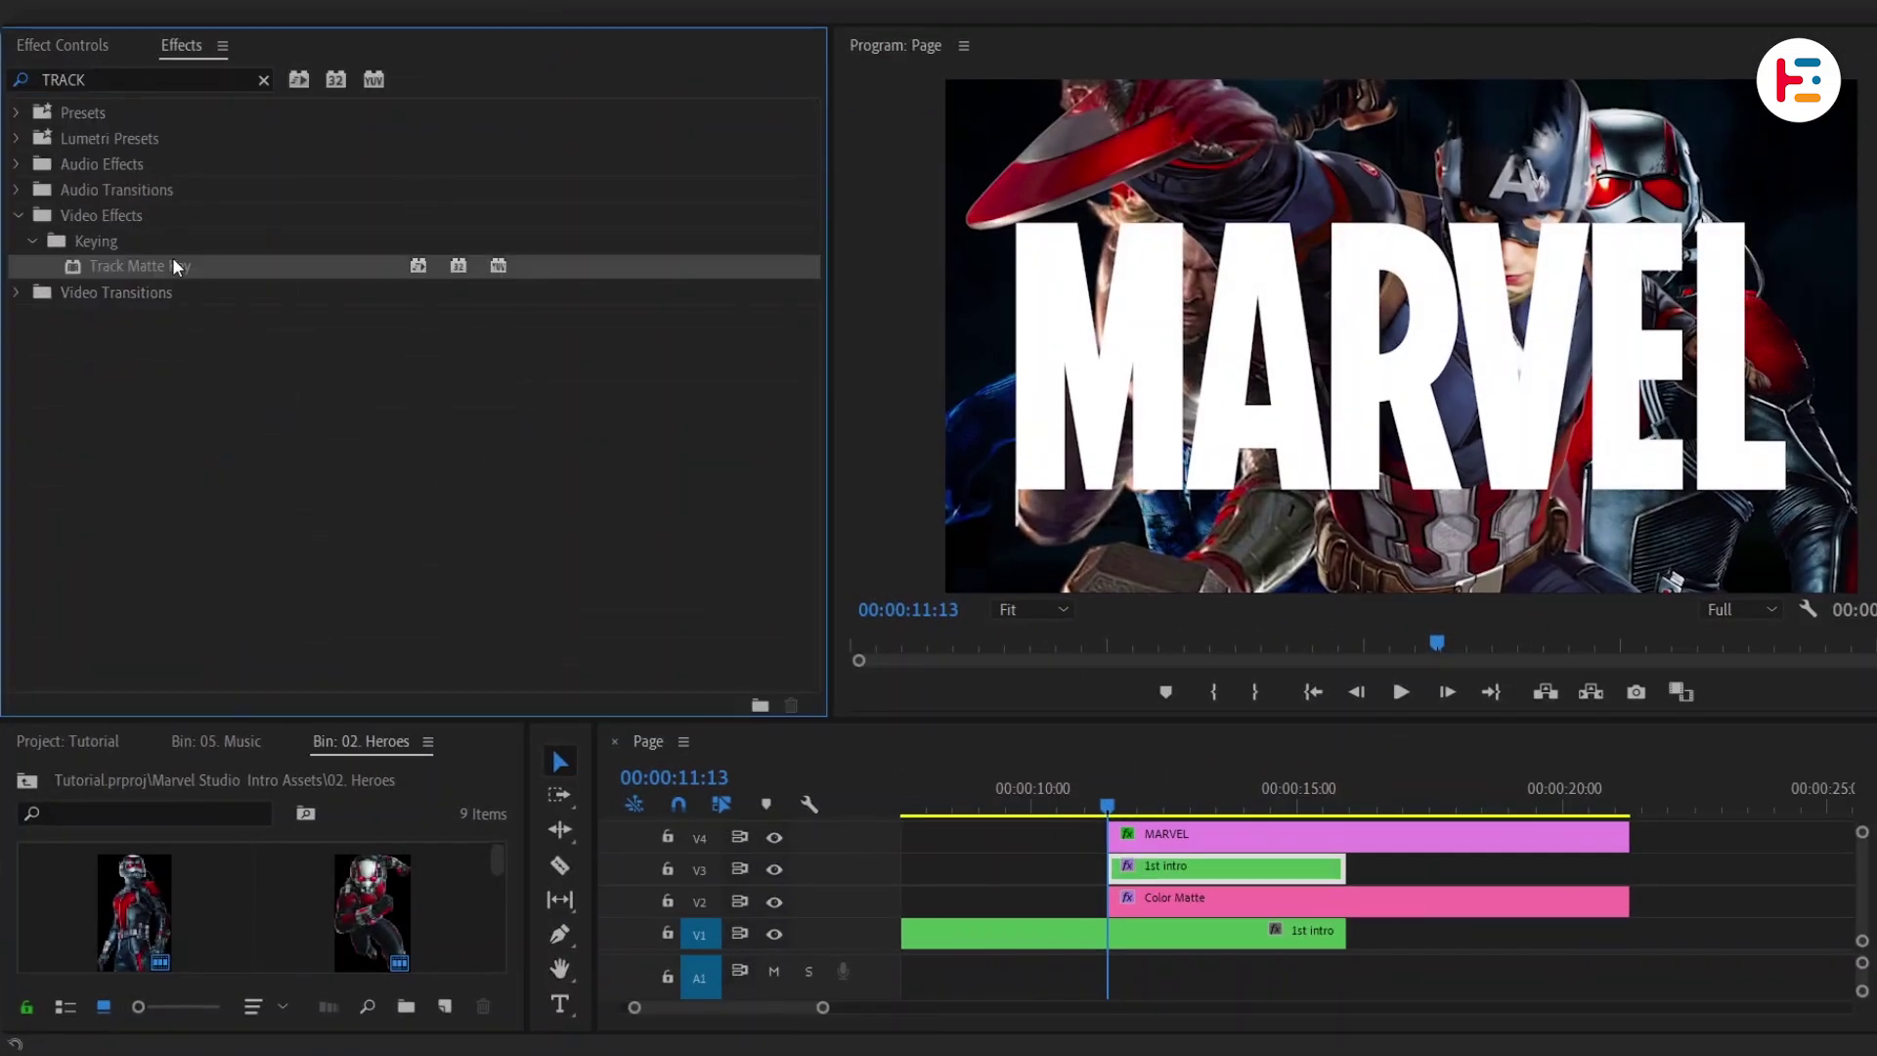
pyautogui.doubleClick(172, 258)
pyautogui.click(265, 577)
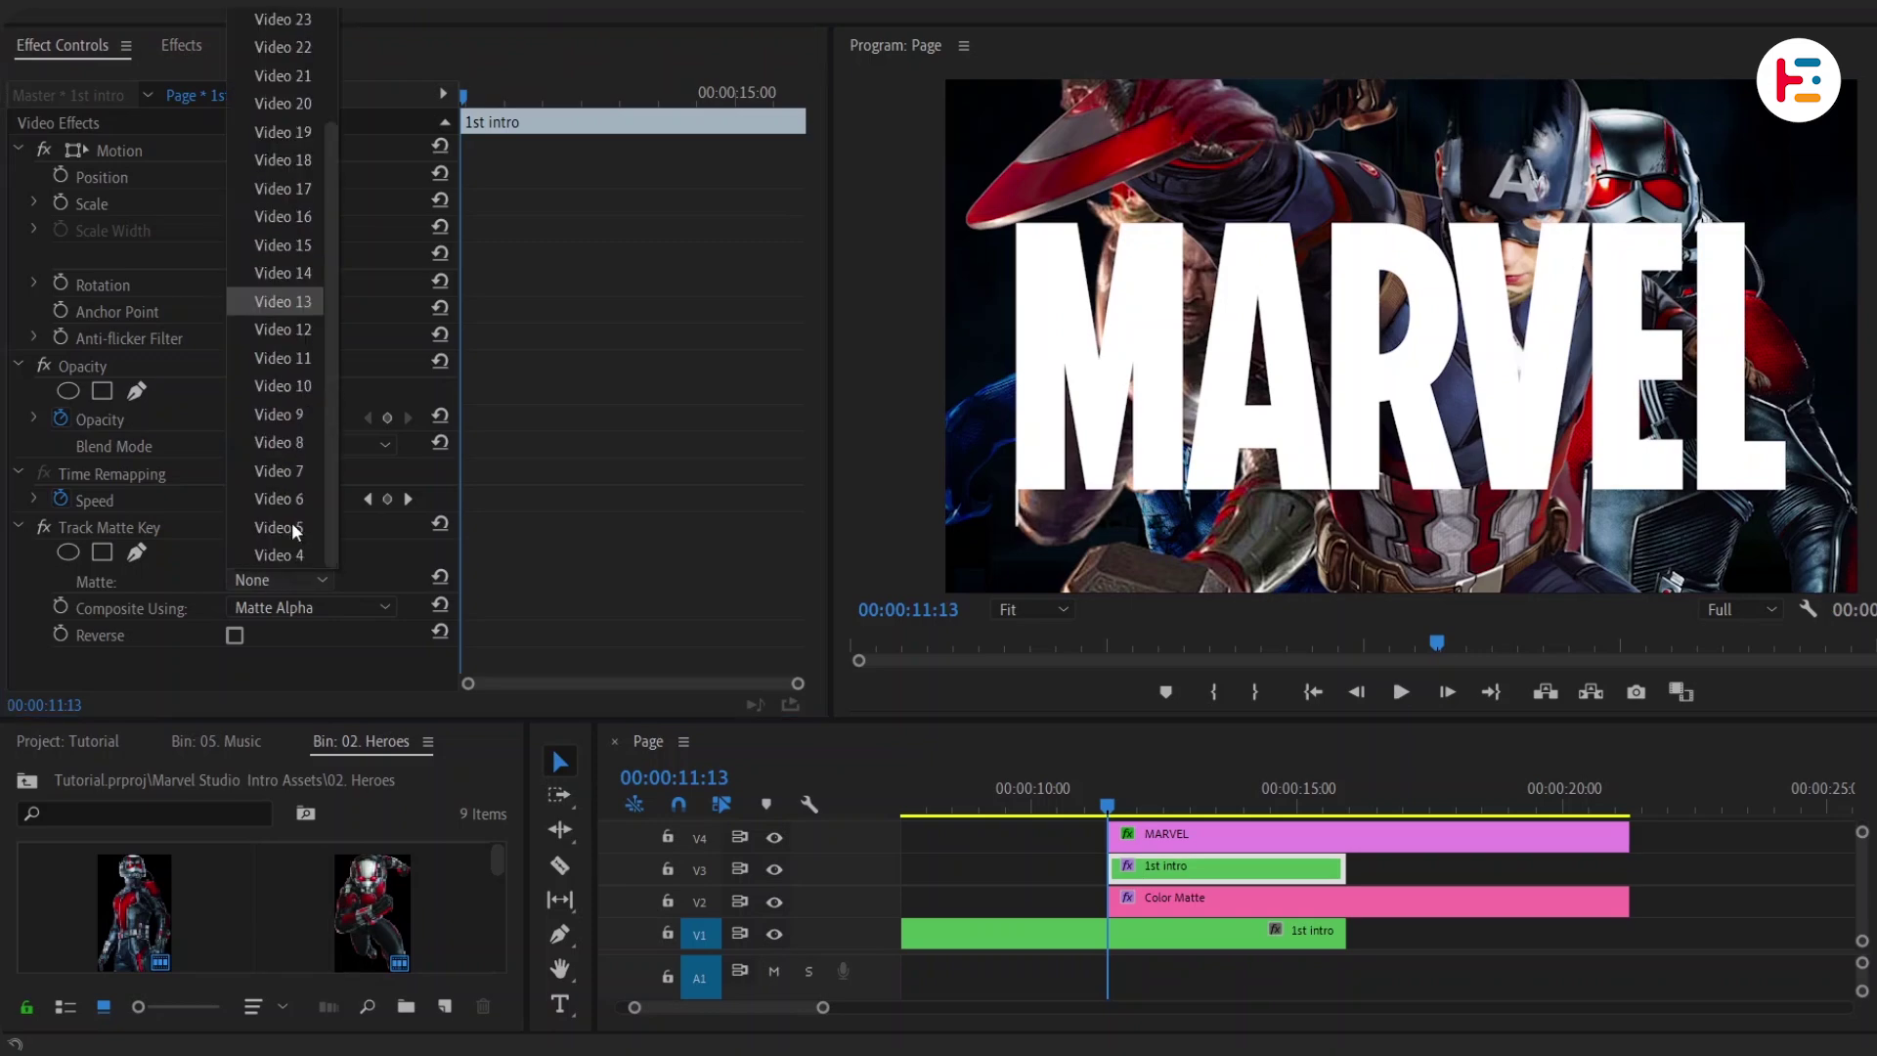
pyautogui.click(298, 565)
pyautogui.moveTo(1106, 805); pyautogui.dragTo(1242, 805)
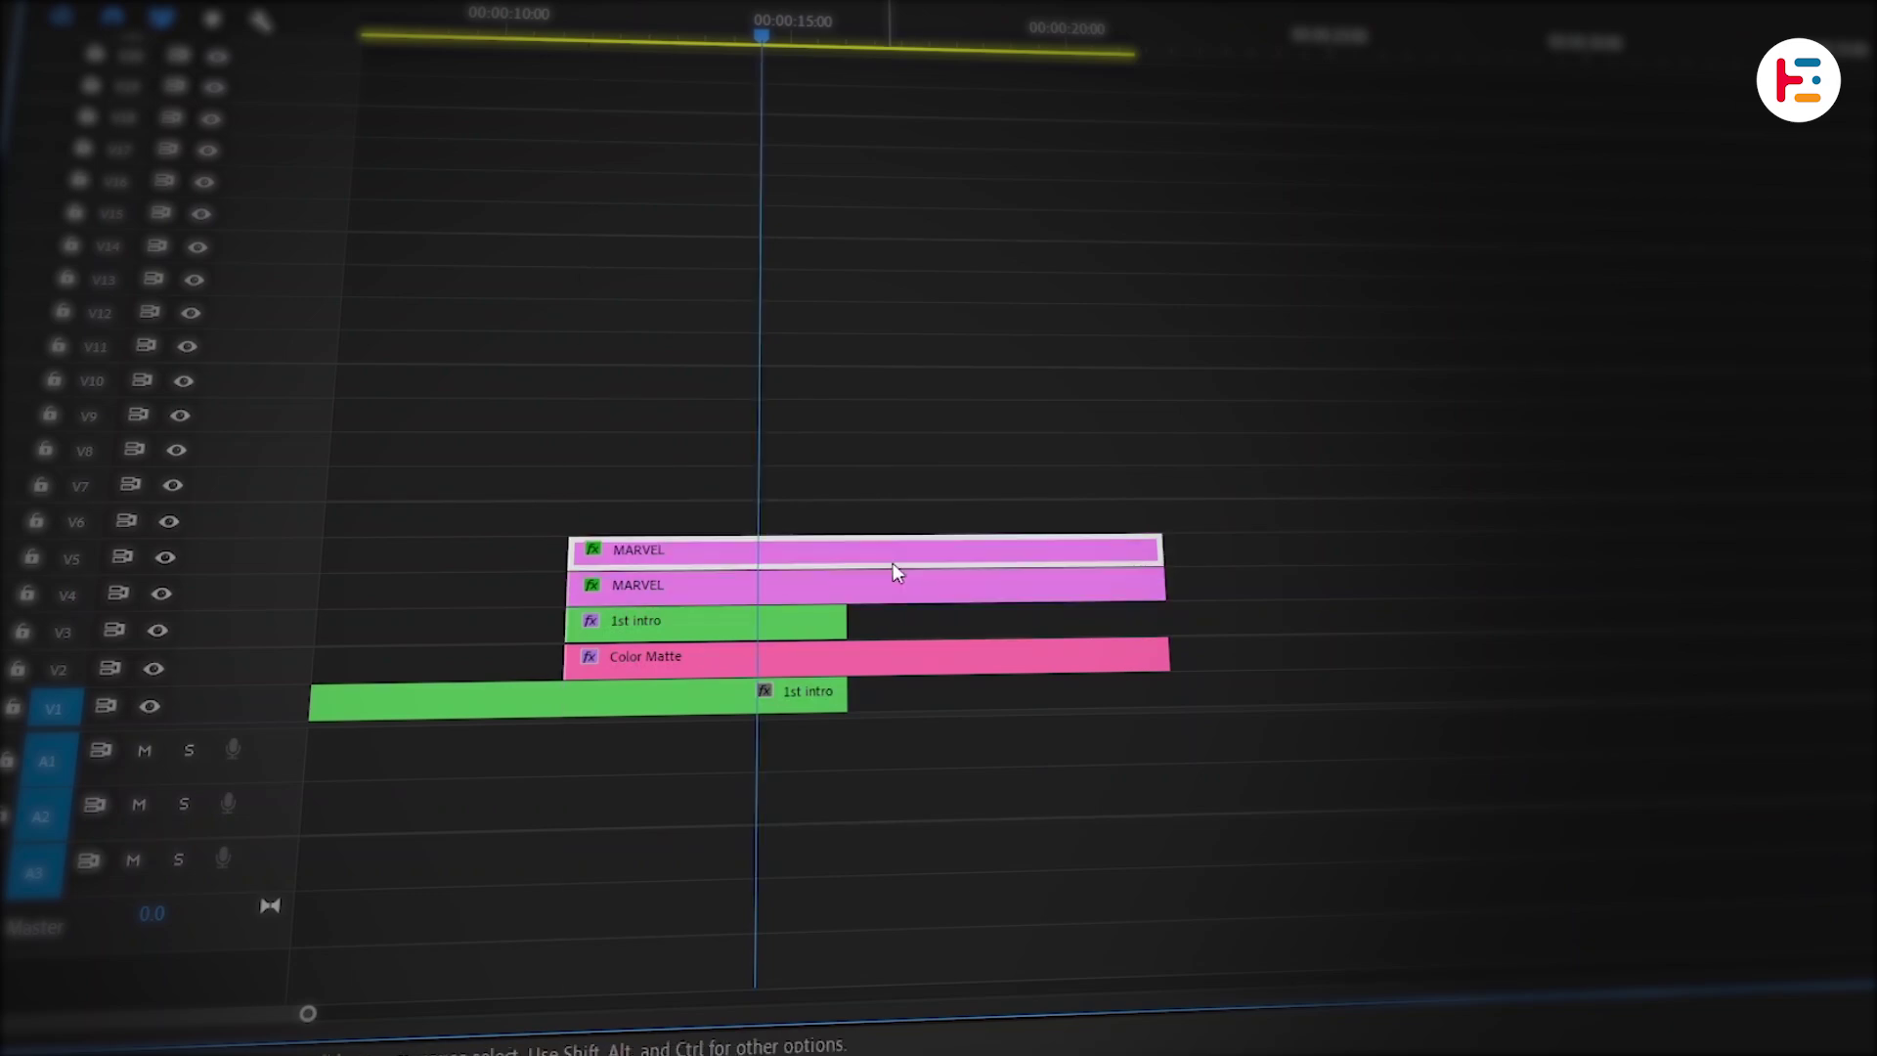
pyautogui.hotkey('ctrl', 'k')
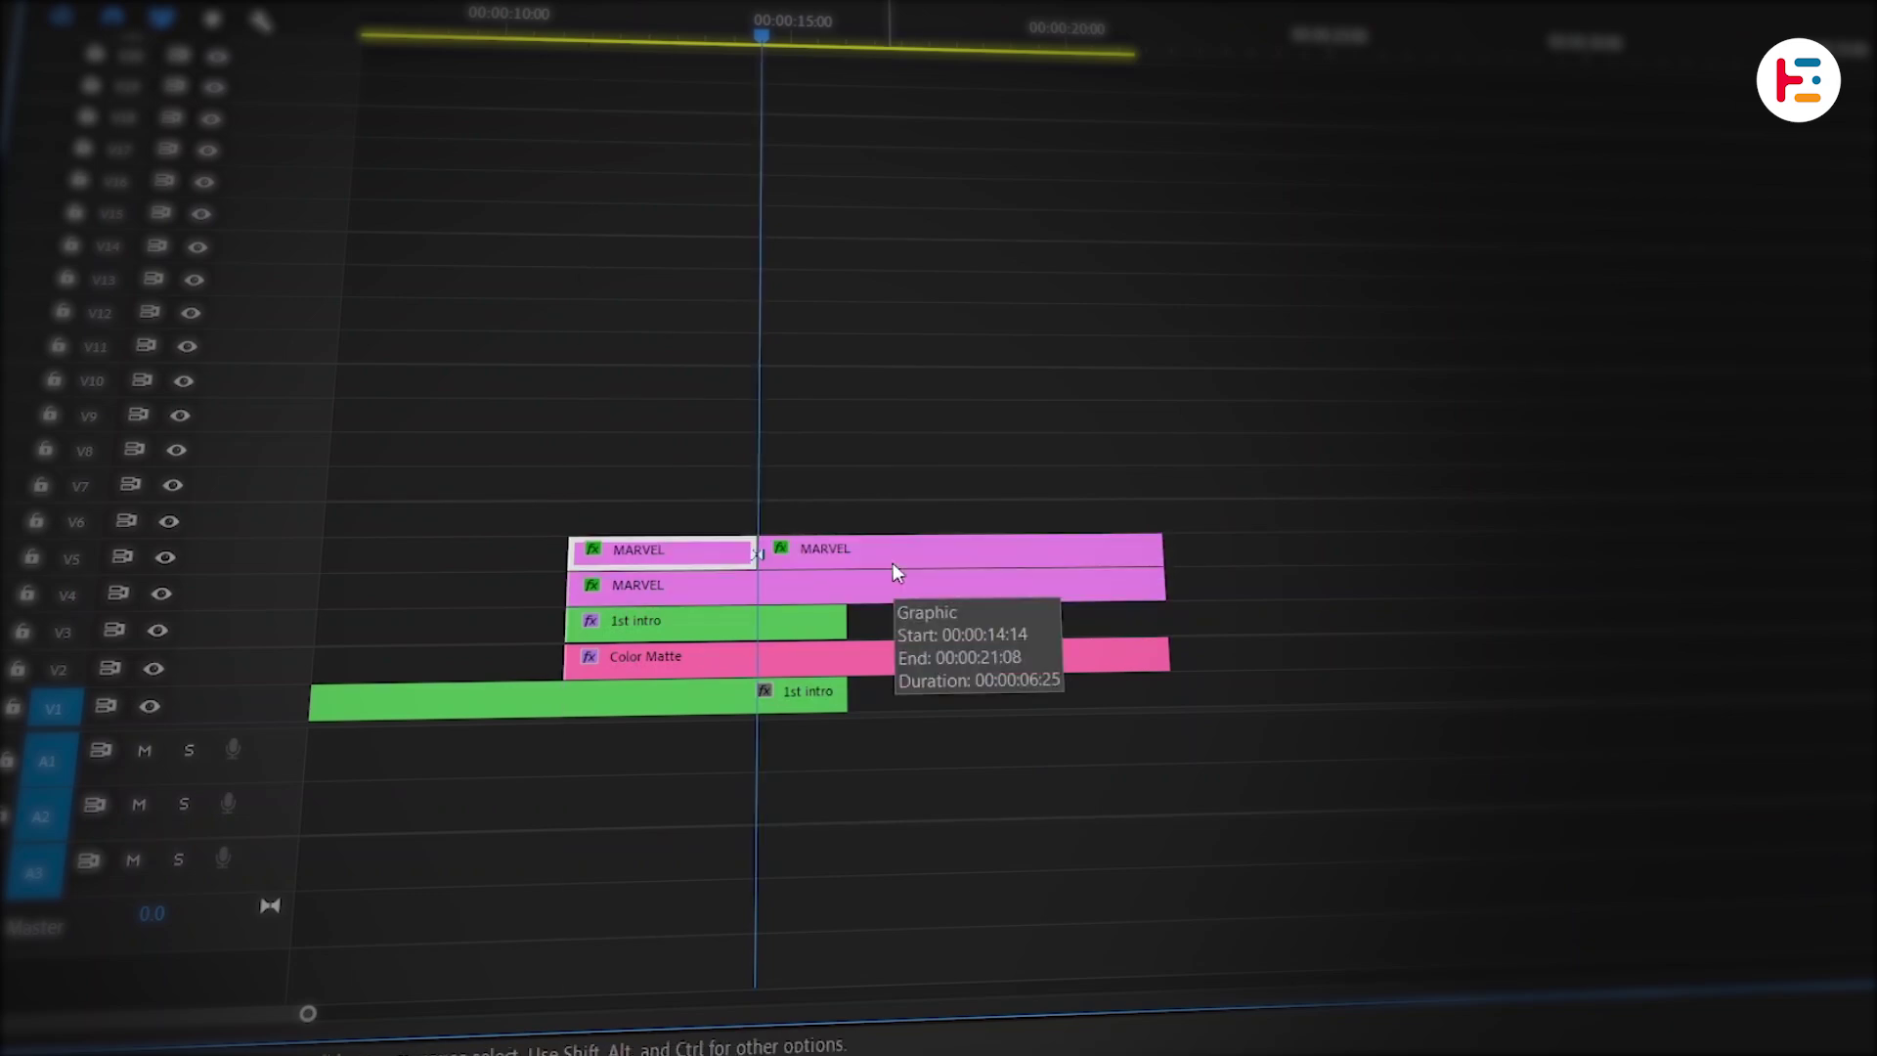
pyautogui.press('Delete')
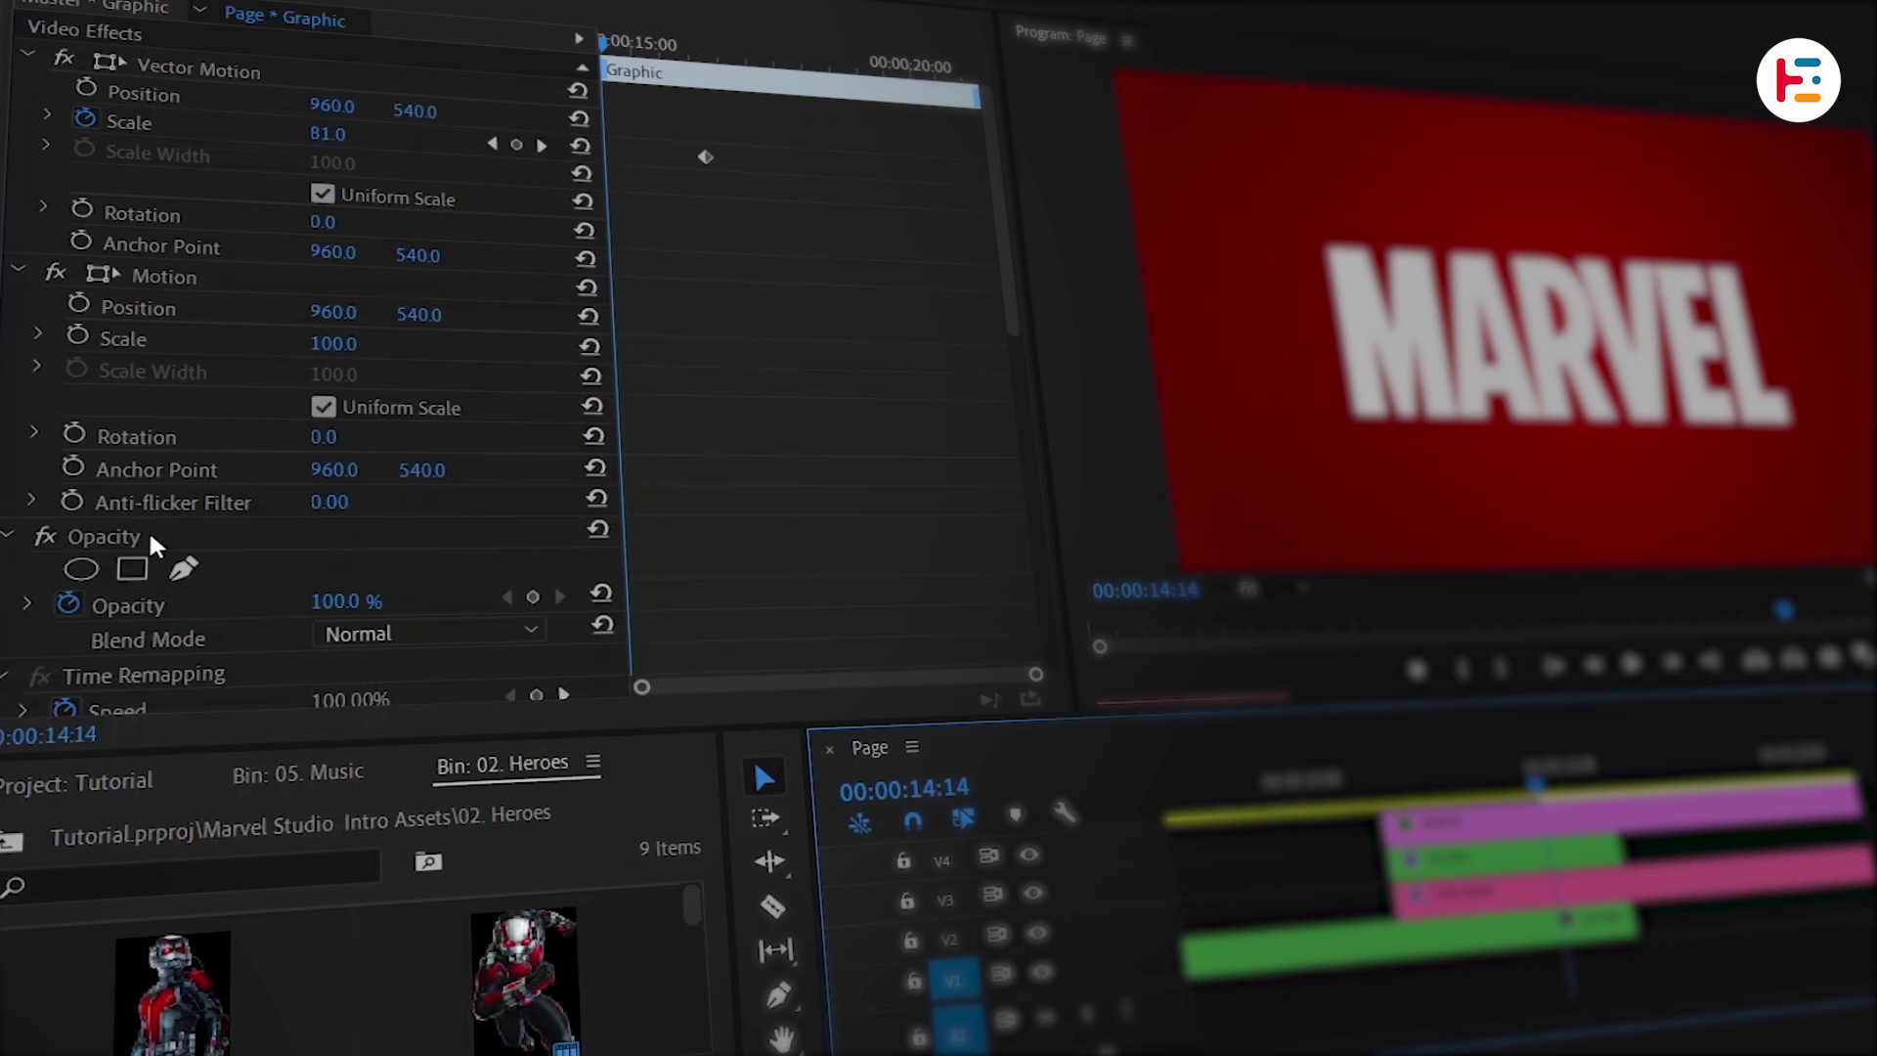
# Step: Turn on Opacity keyframing for the top MARVEL copy and move its 100% keyframe to 00:00:16:06
pyautogui.click(152, 539)
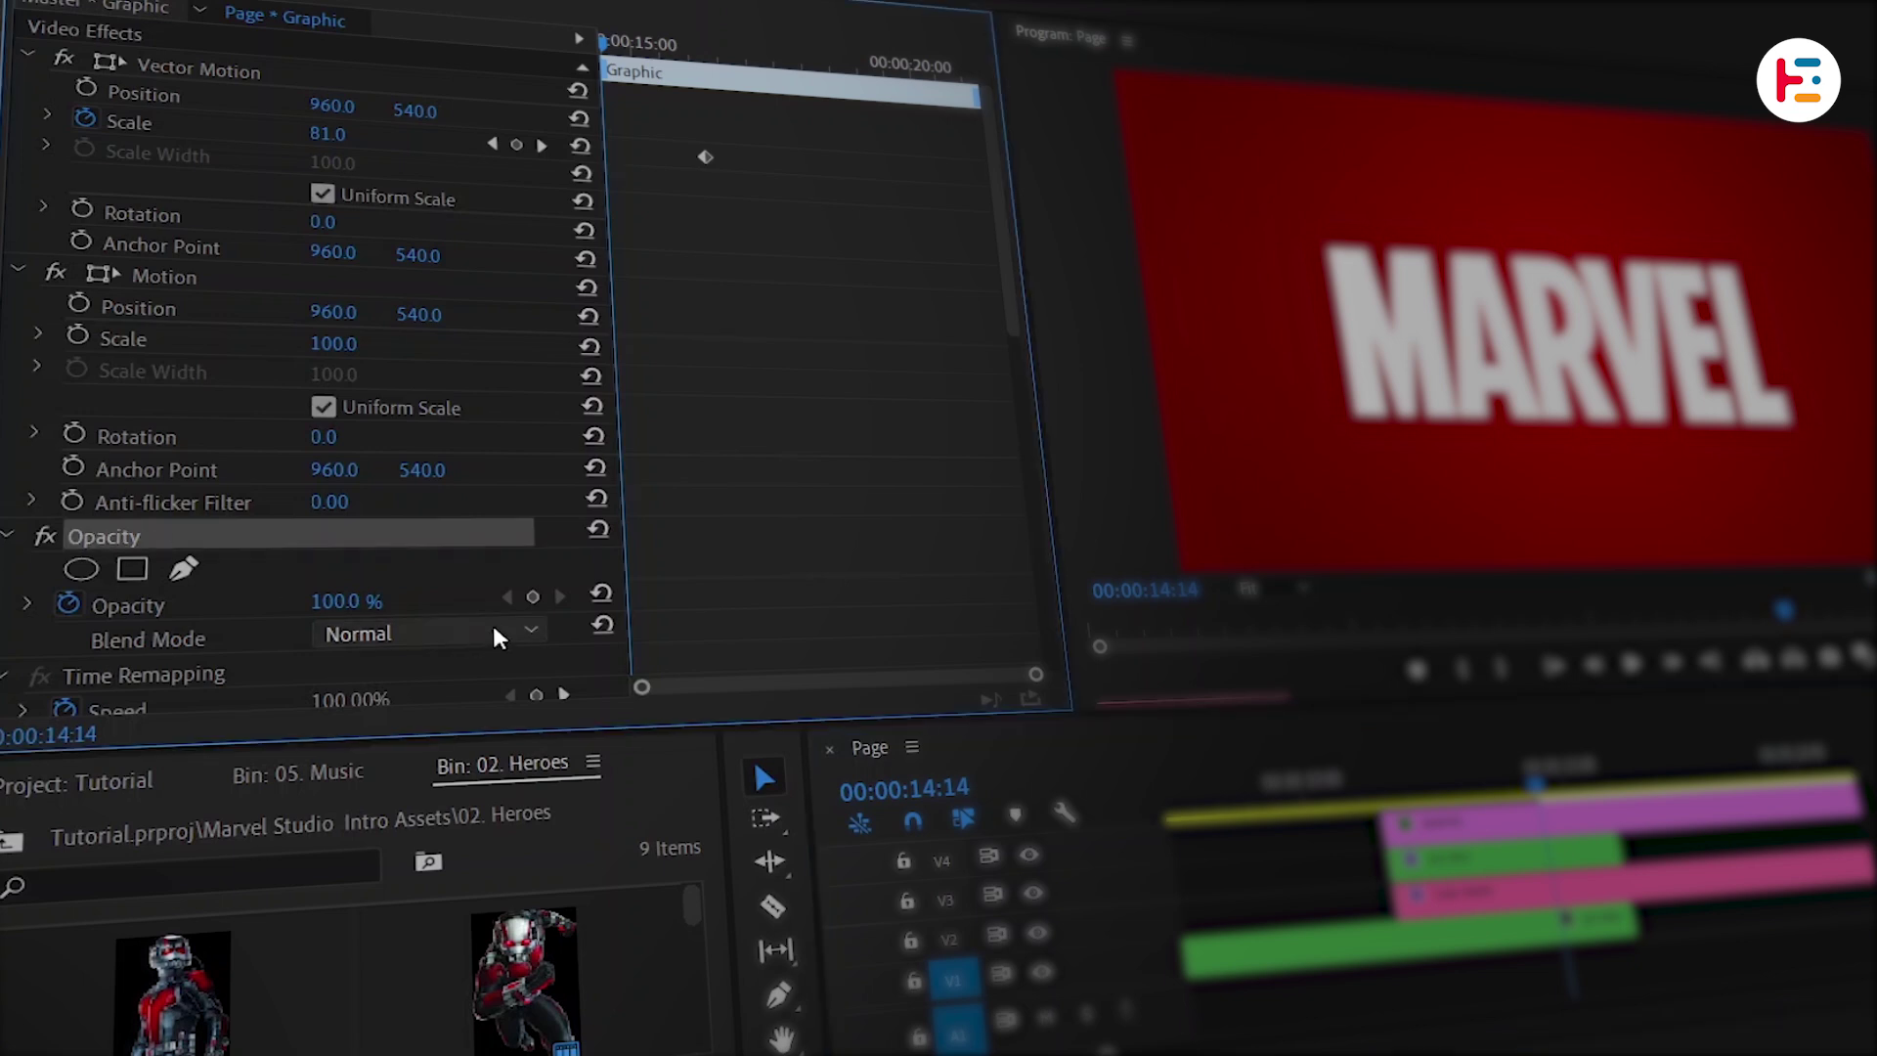
pyautogui.click(532, 596)
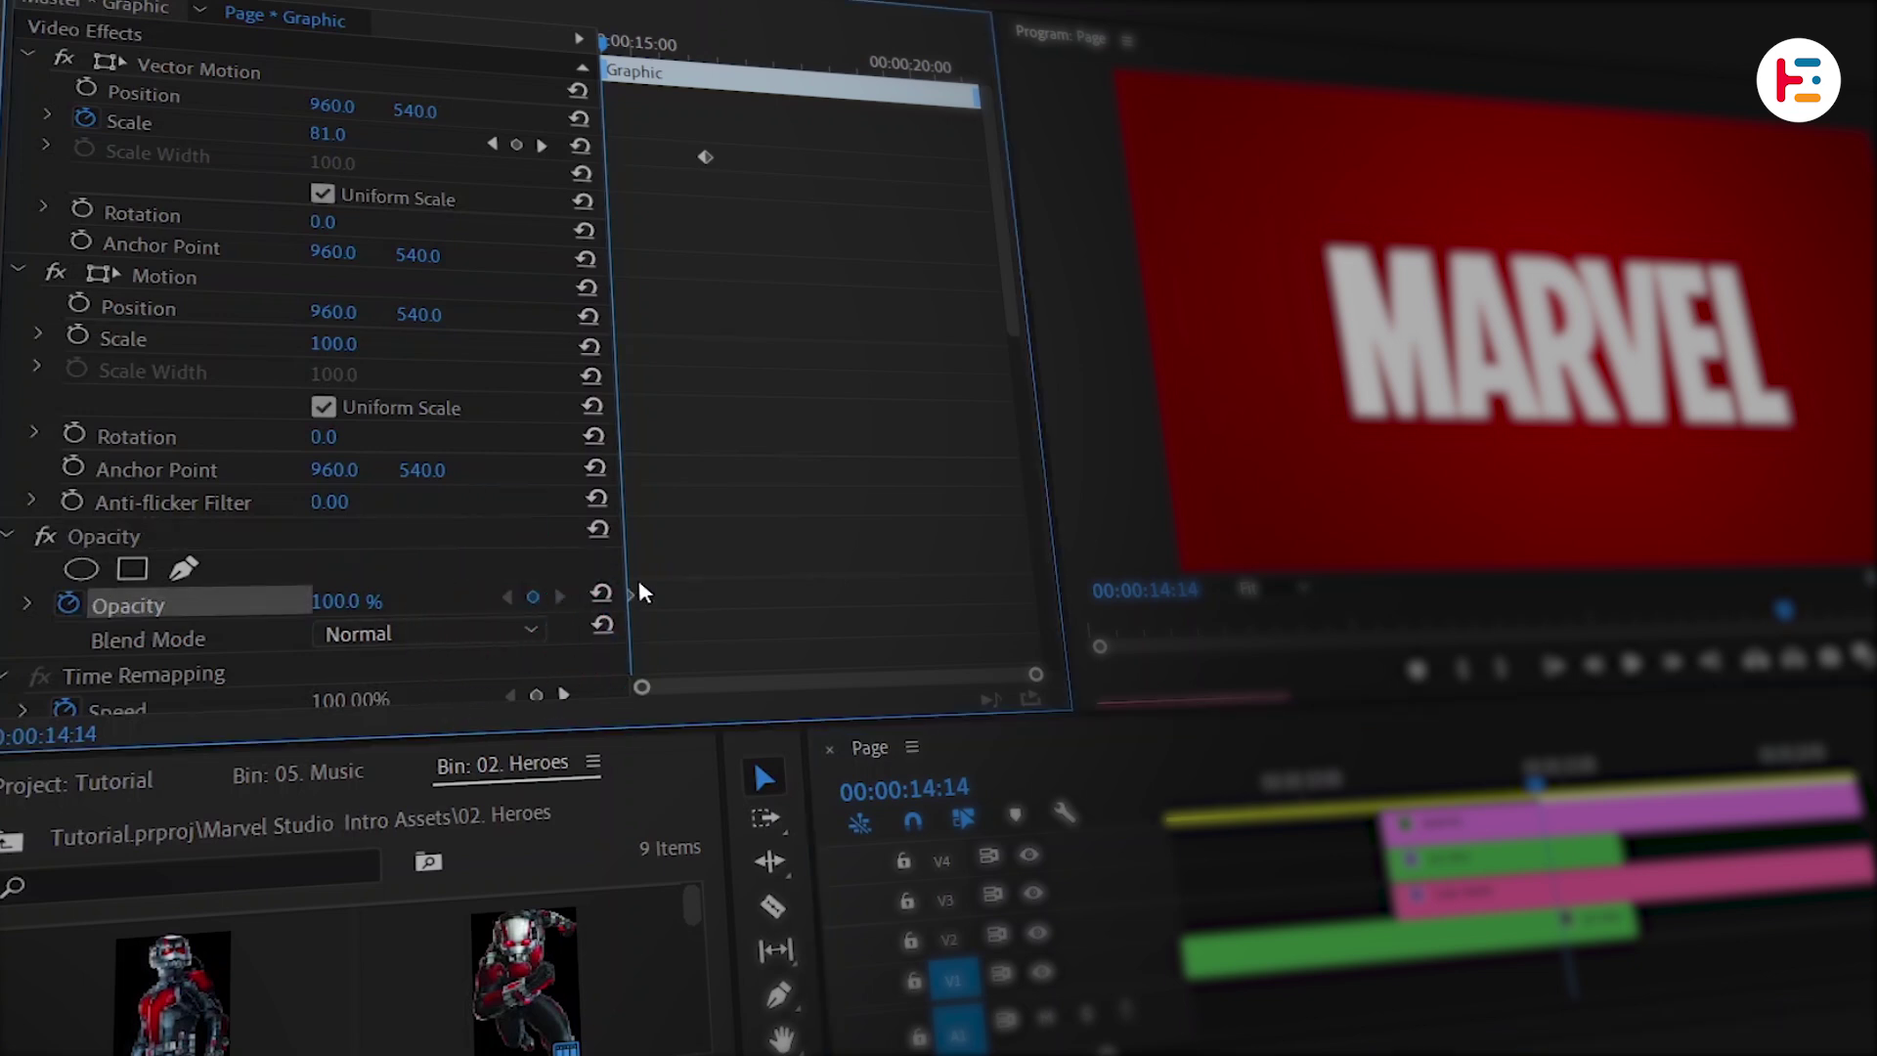
pyautogui.moveTo(630, 593); pyautogui.dragTo(732, 577)
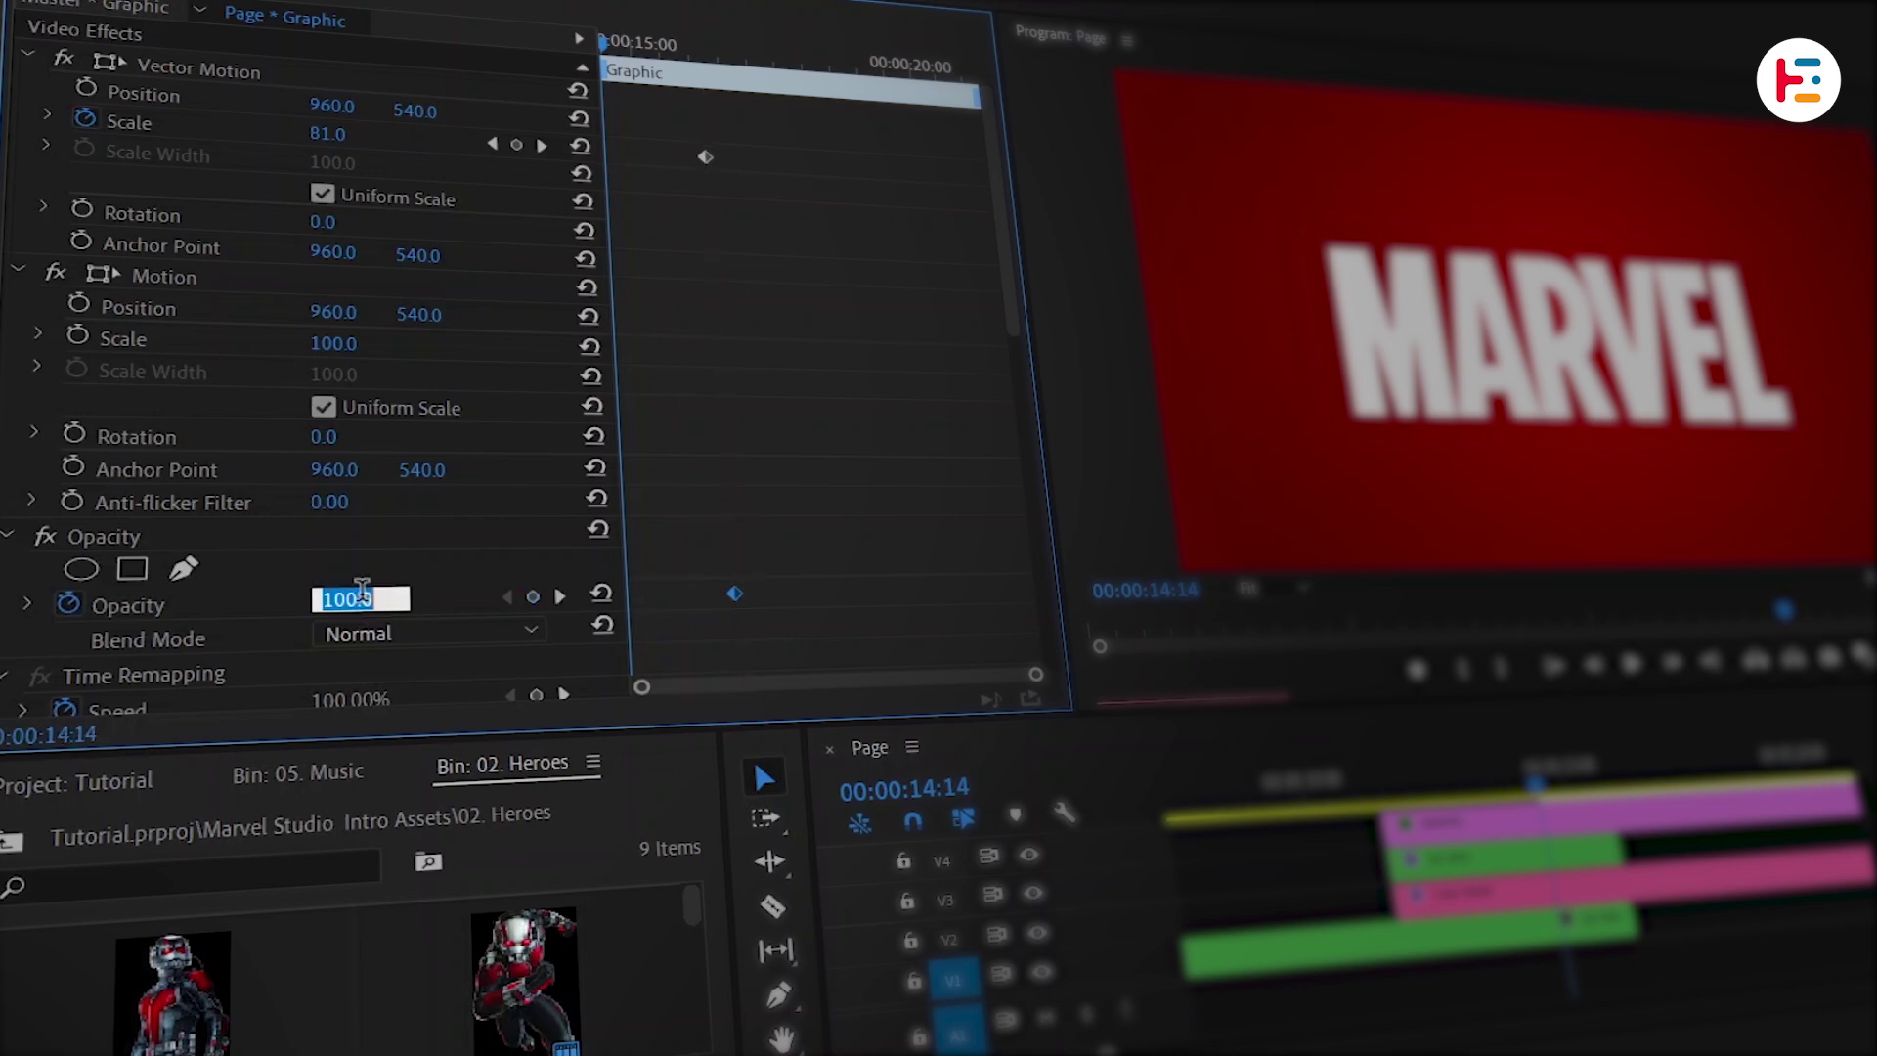